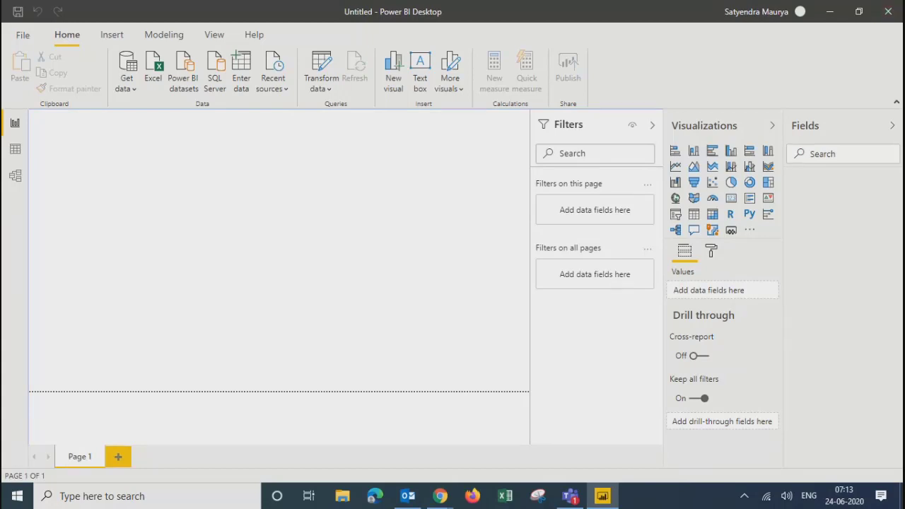
double_click(82, 458)
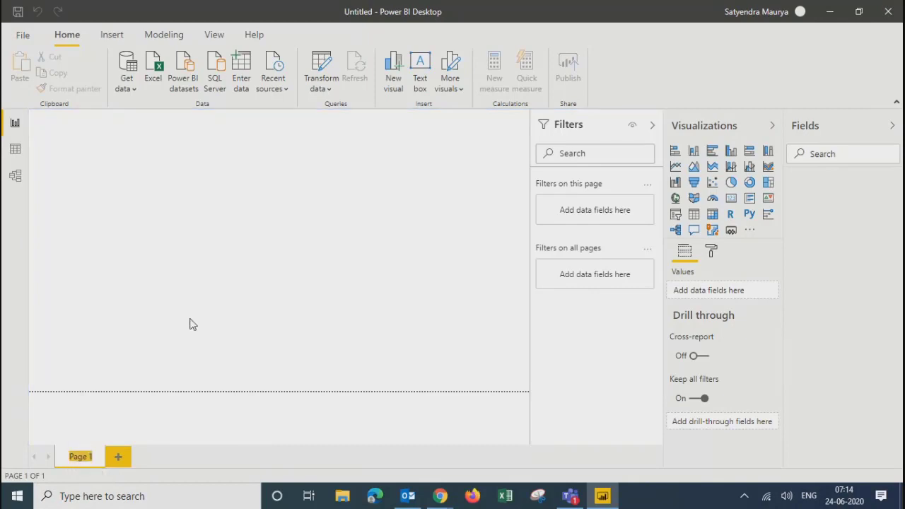
click(212, 239)
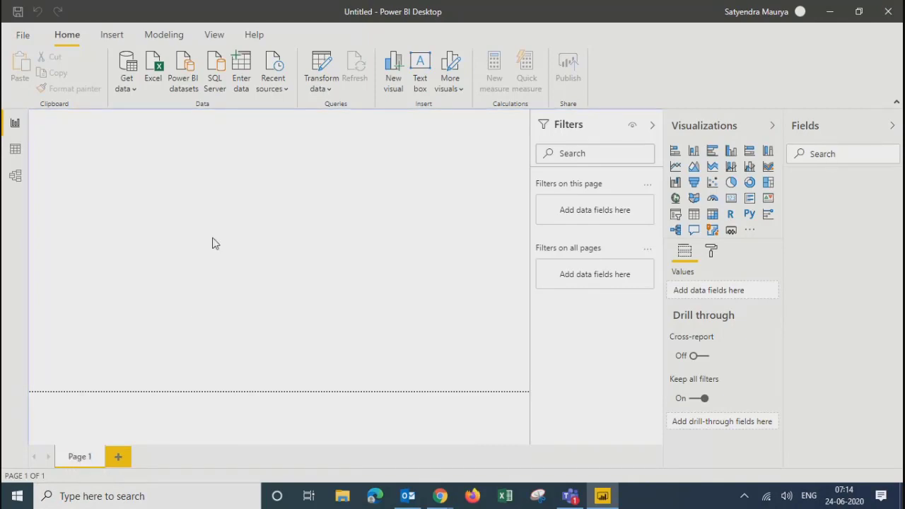
- Connect to the recently used SQL Server source and select the TestSummary table in the AdventureWorks2017 database
click(125, 85)
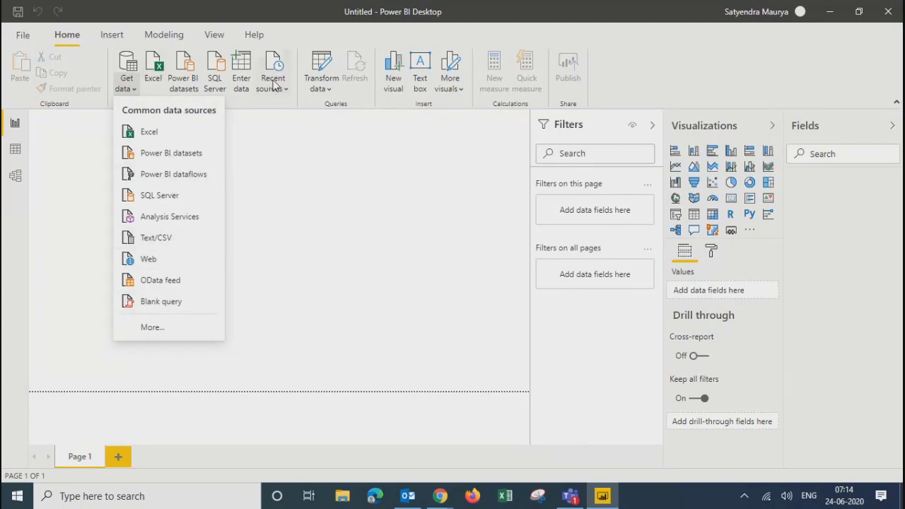
click(273, 84)
click(317, 133)
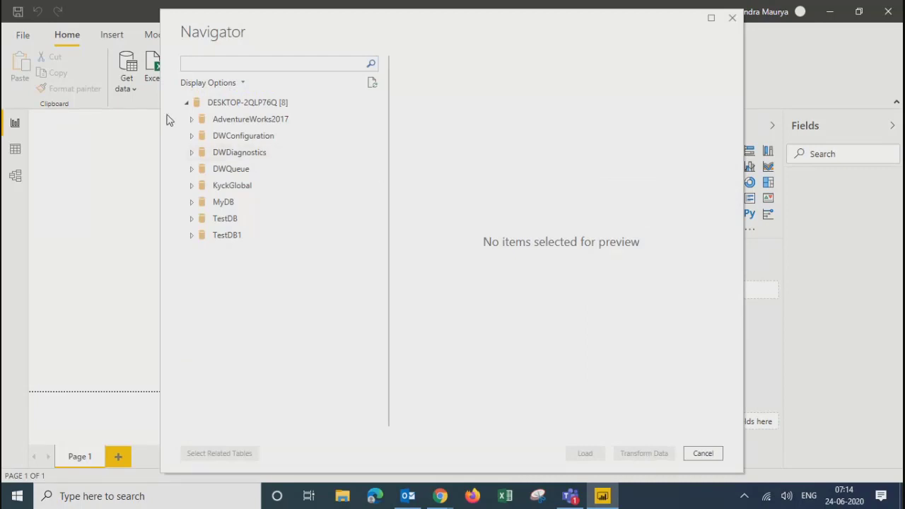
click(191, 120)
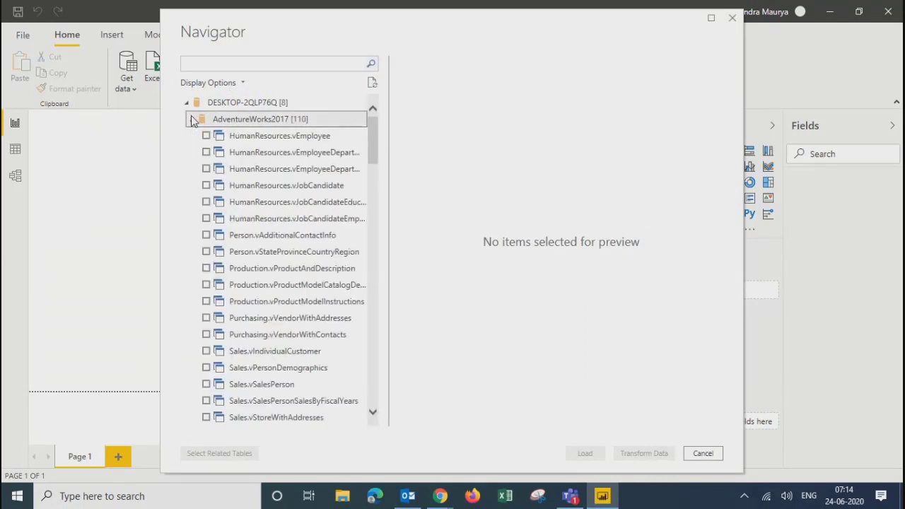
drag(373, 134, 384, 333)
click(210, 381)
click(206, 382)
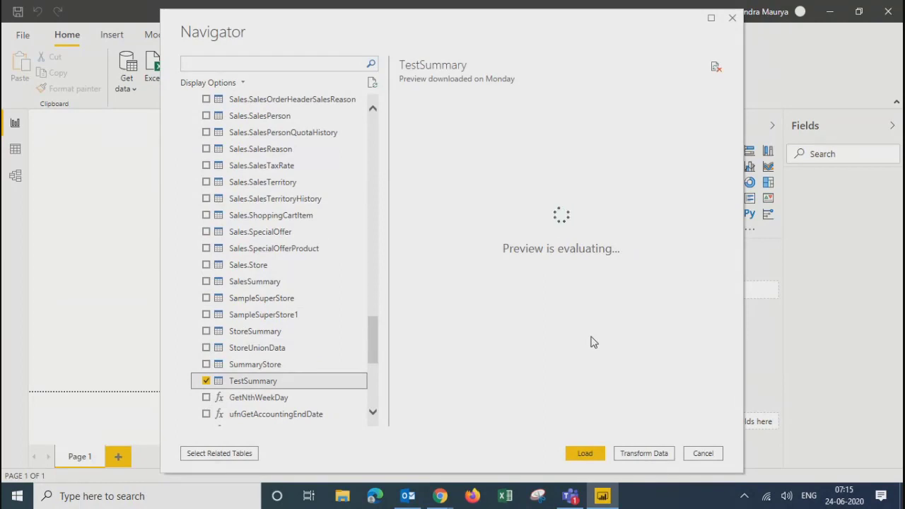
- Load the TestSummary table with the Import connection mode and look through its rows
key(alt+Tab)
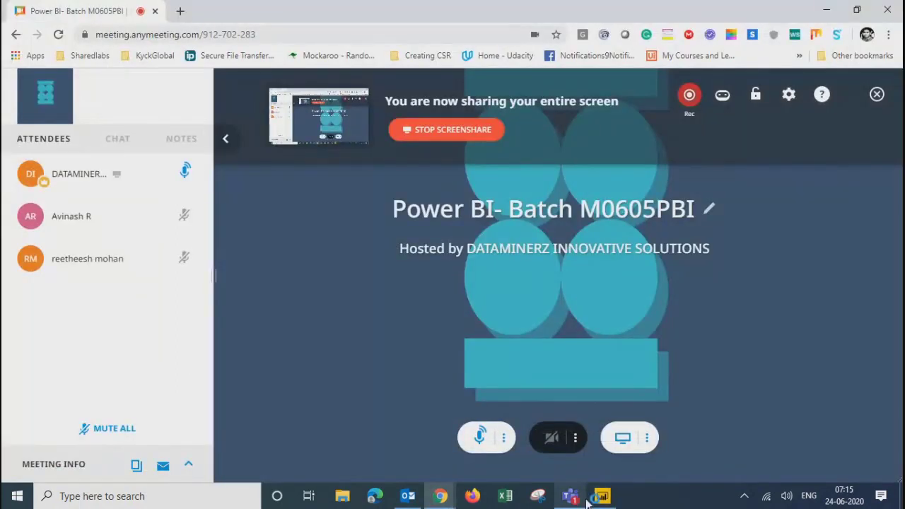
click(826, 10)
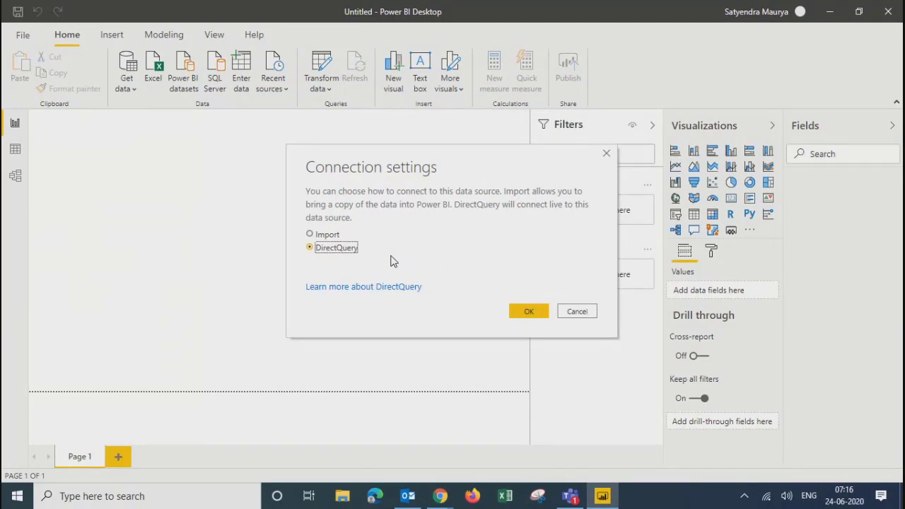
click(311, 235)
key(Return)
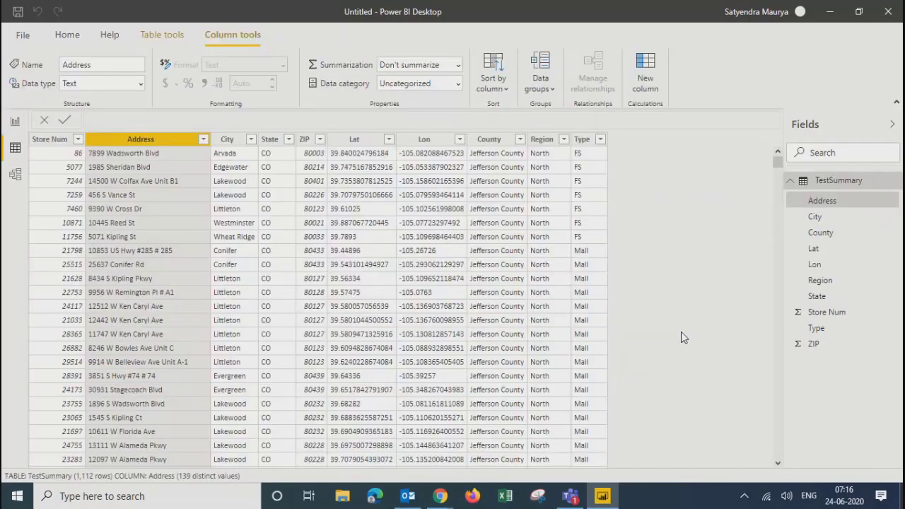
scroll(681, 331, down, 15)
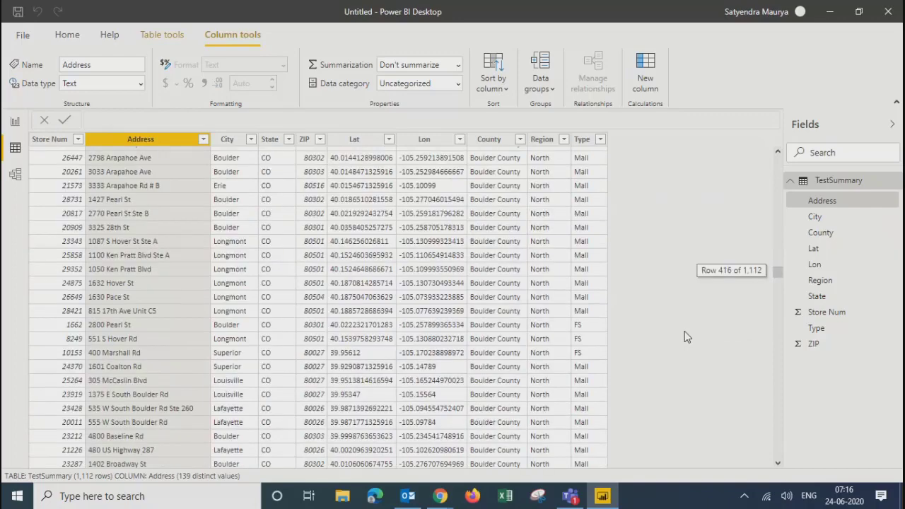
scroll(685, 331, up, 15)
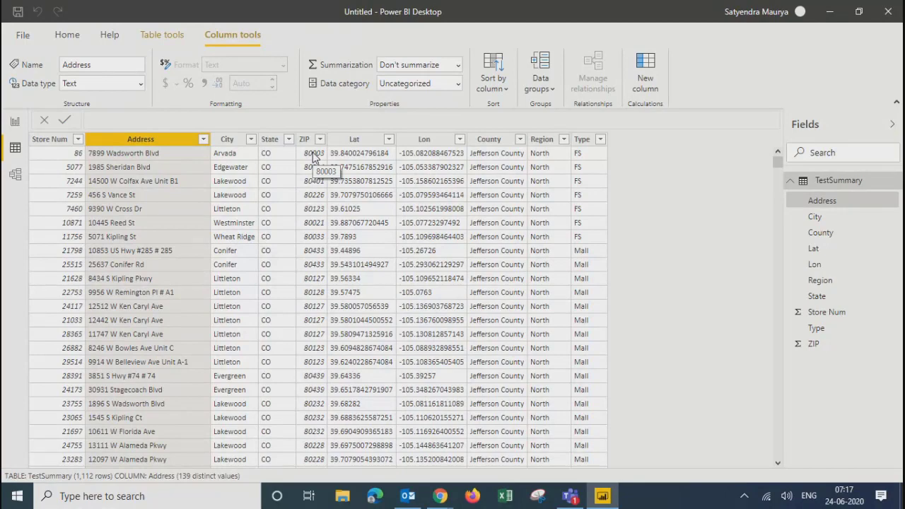
- Add an empty slicer visual to the report page and place it in the upper-right part of the canvas
click(15, 123)
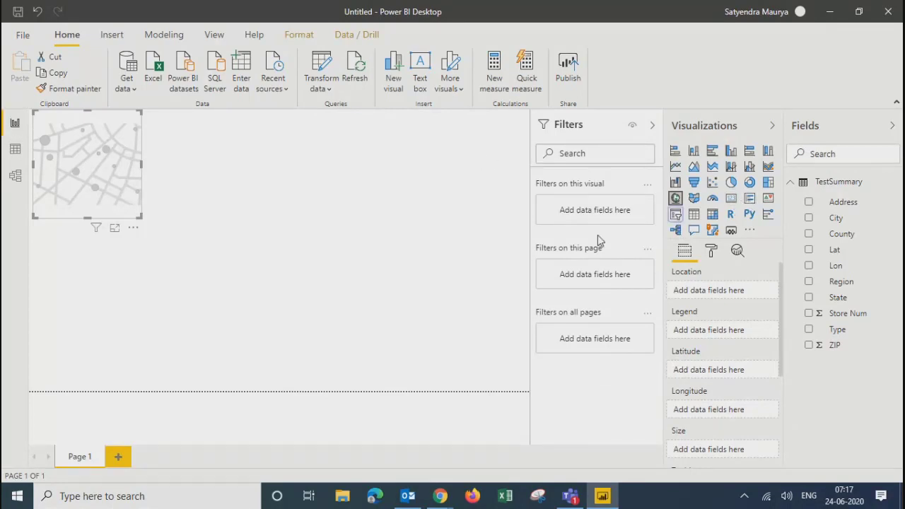
click(676, 215)
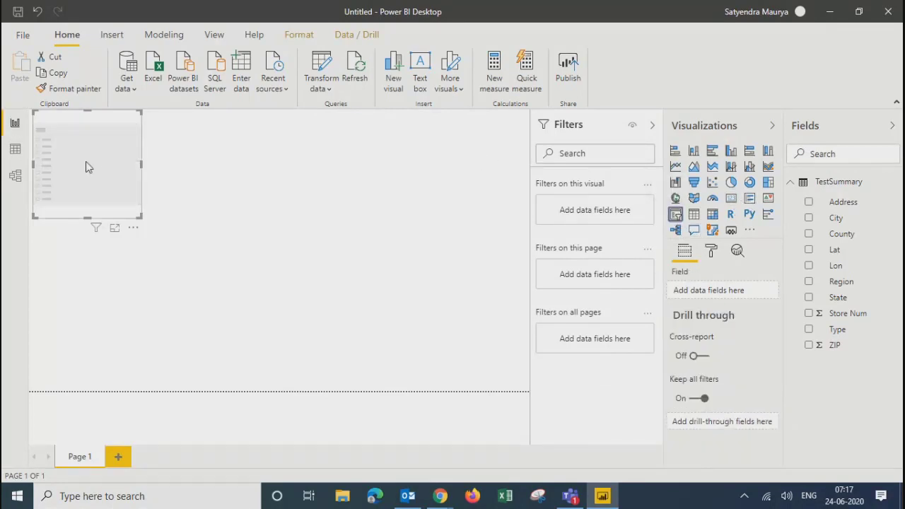
drag(85, 161, 396, 183)
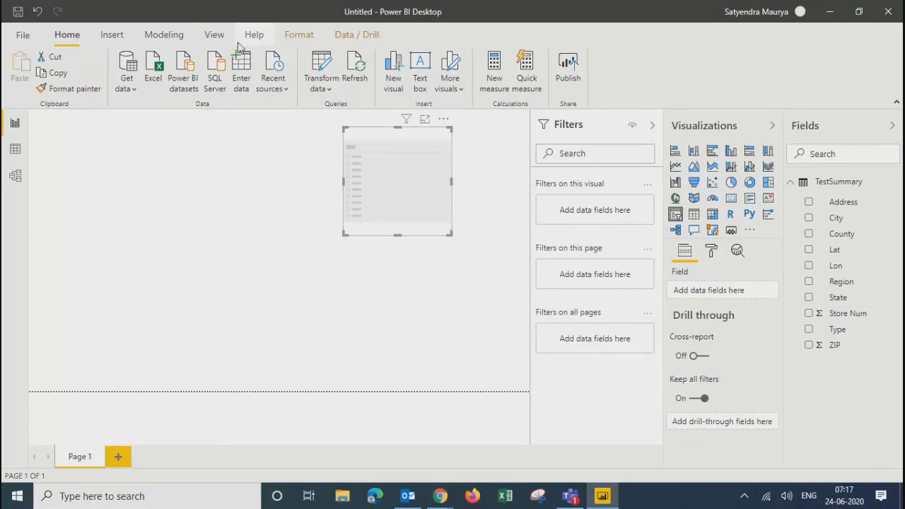
- Display the Sync slicers pane, bring up the modeling commands and deselect the slicer
click(214, 35)
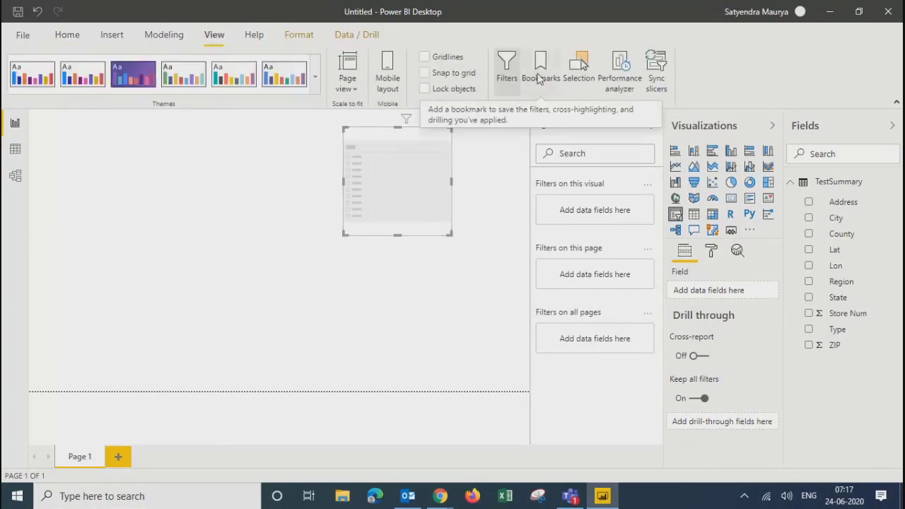
click(657, 69)
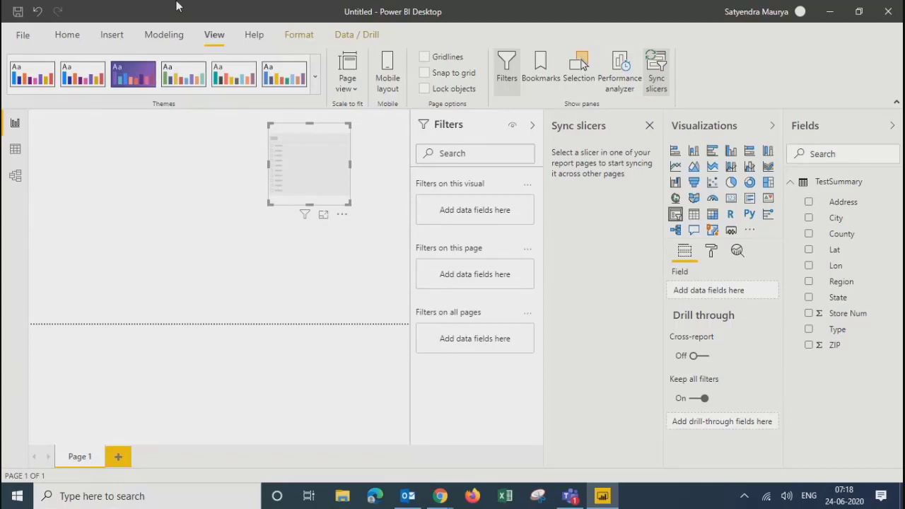
click(166, 37)
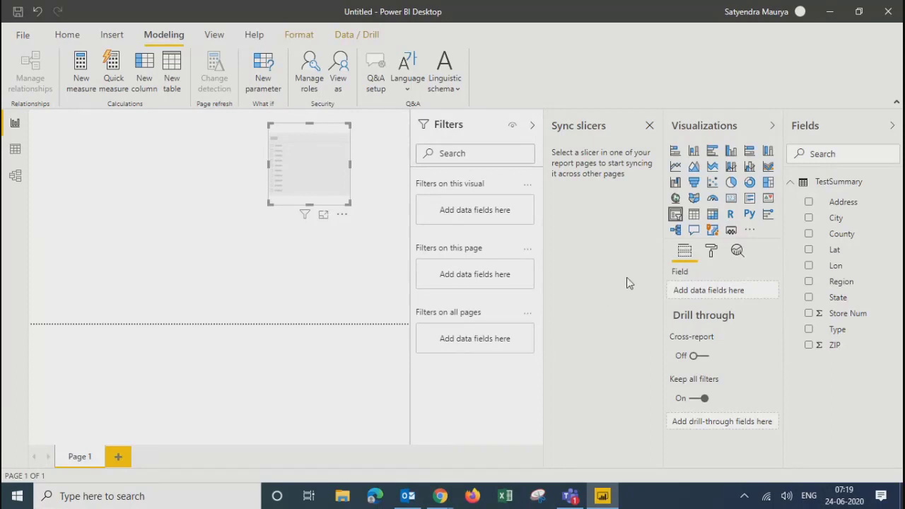
click(109, 189)
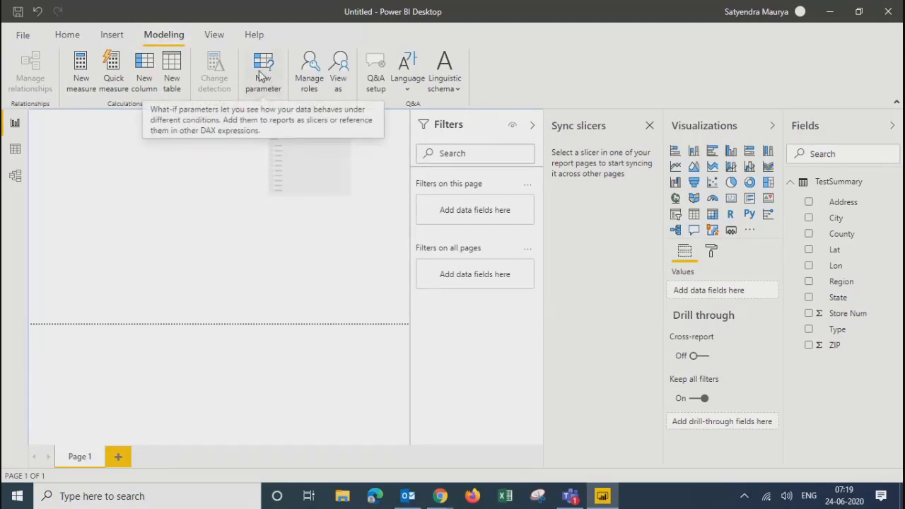
- Switch to the data view of TestSummary and open its query in the Power Query Editor
click(21, 155)
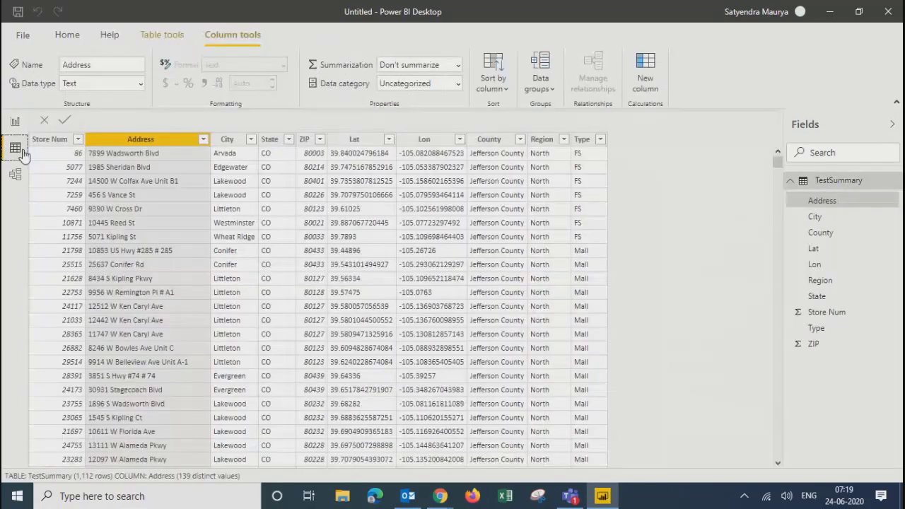
click(69, 37)
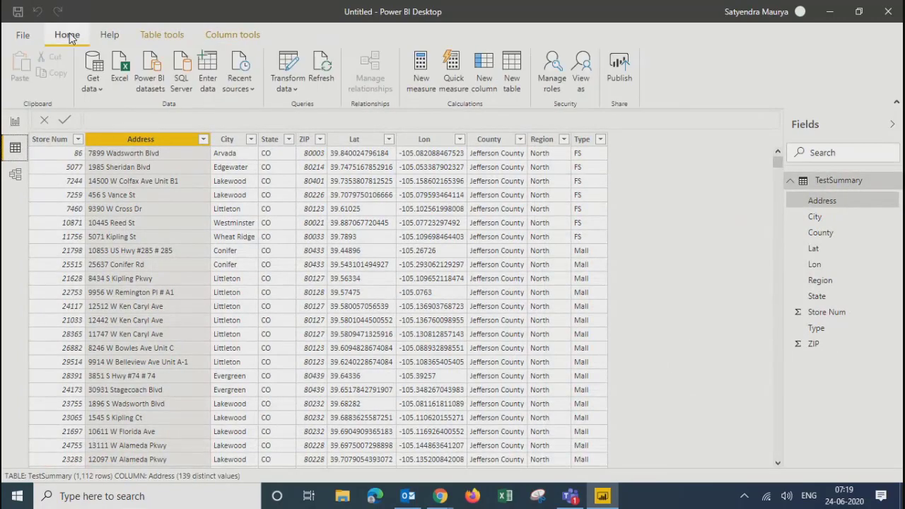
click(288, 89)
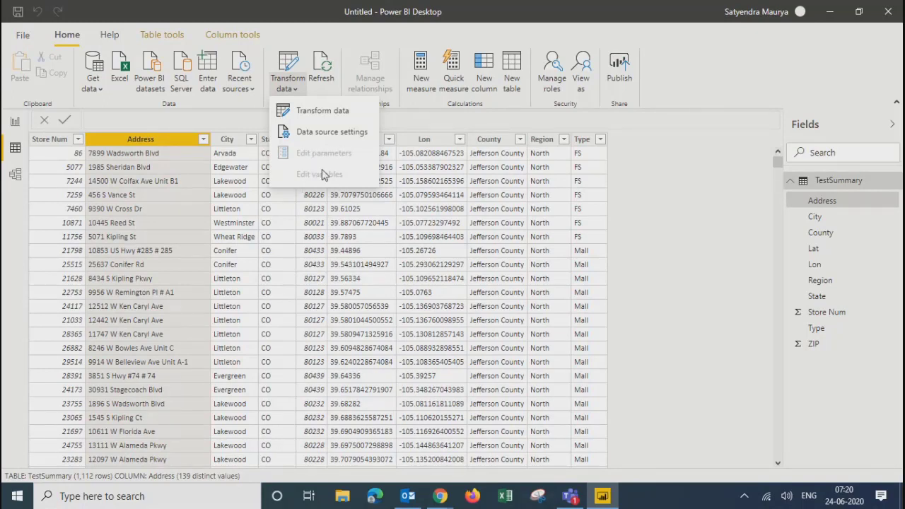
click(325, 114)
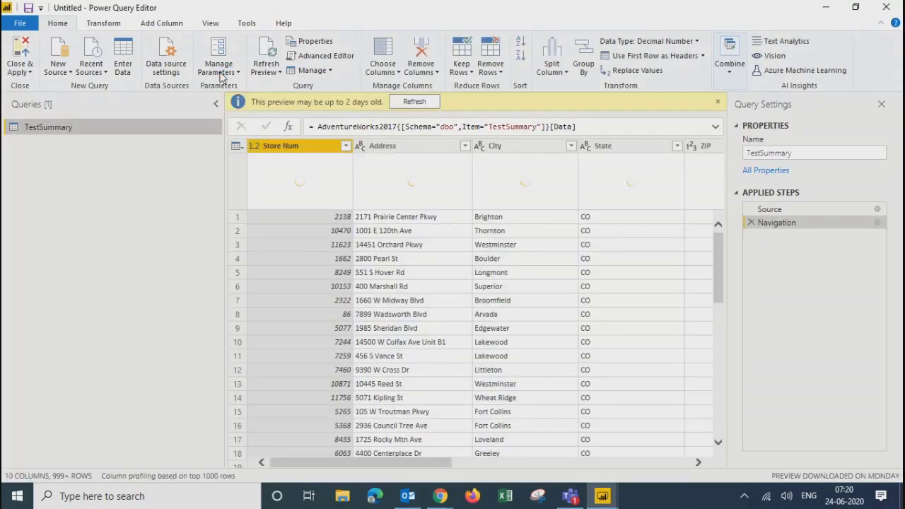
click(221, 74)
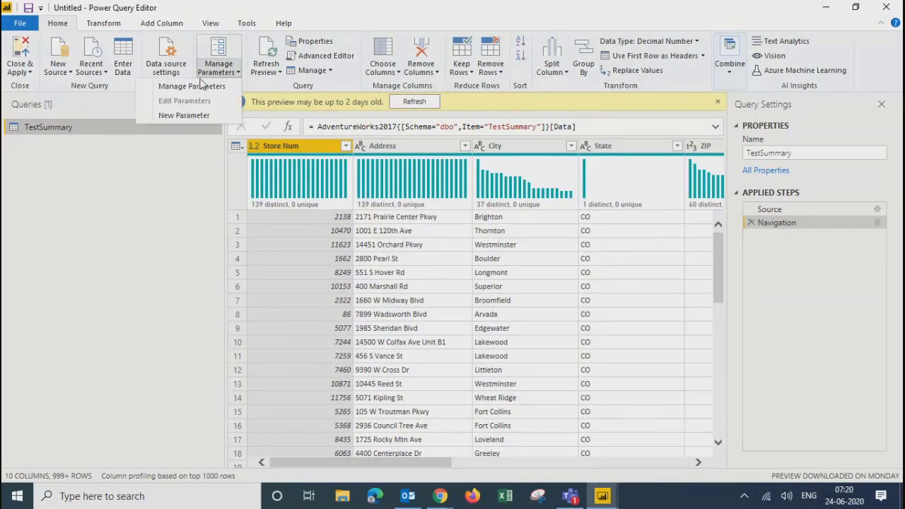
click(183, 116)
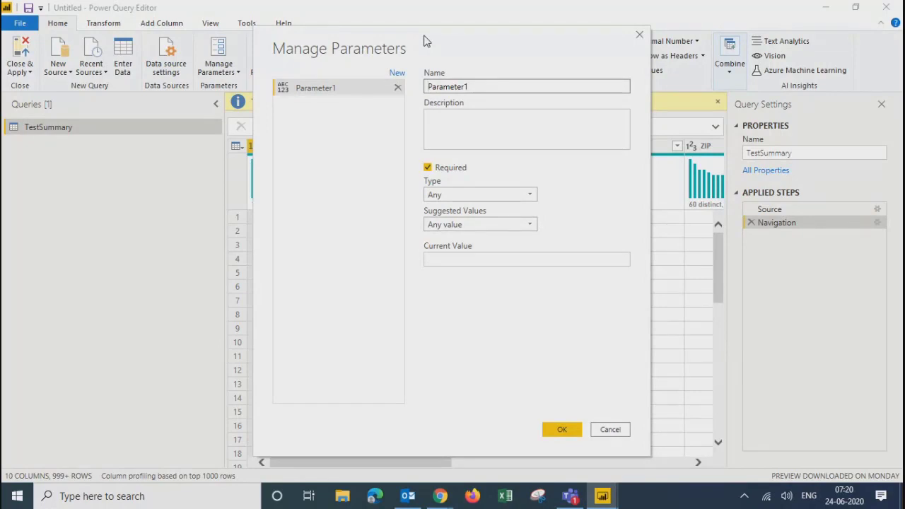
drag(491, 86, 396, 69)
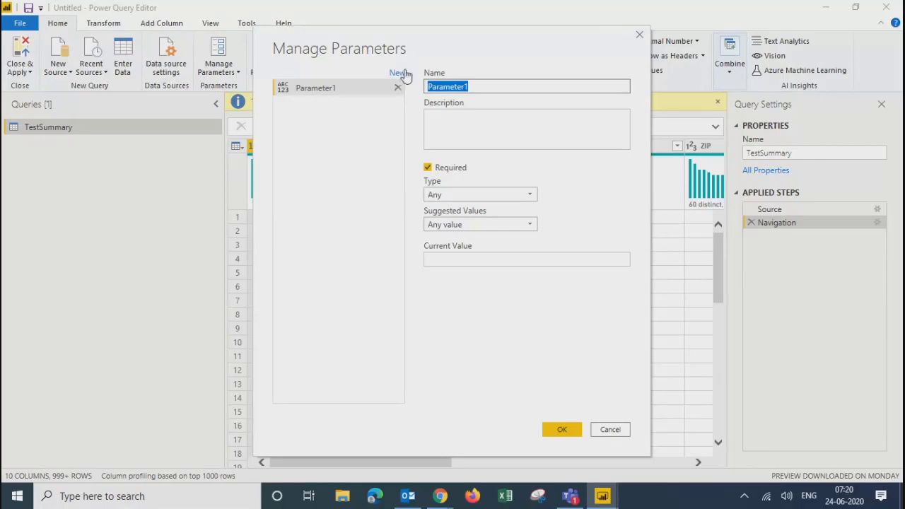
drag(481, 42, 338, 18)
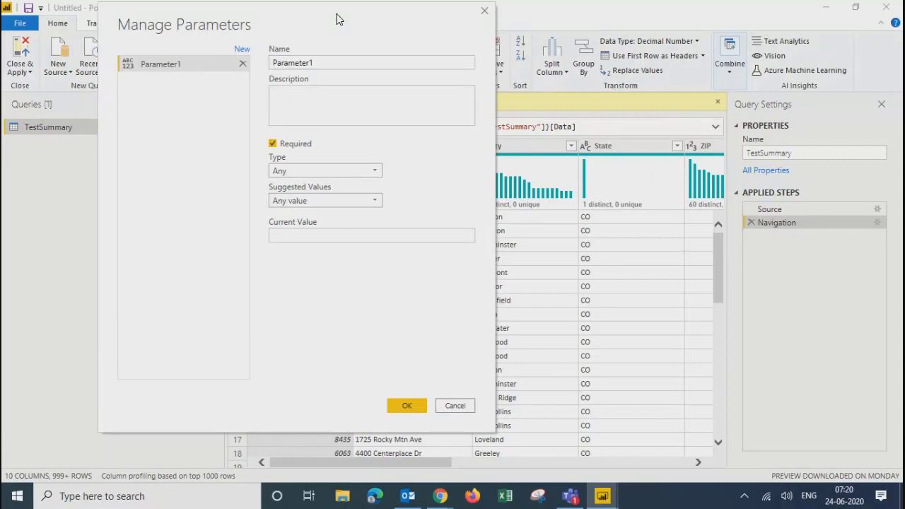
drag(384, 22, 573, 34)
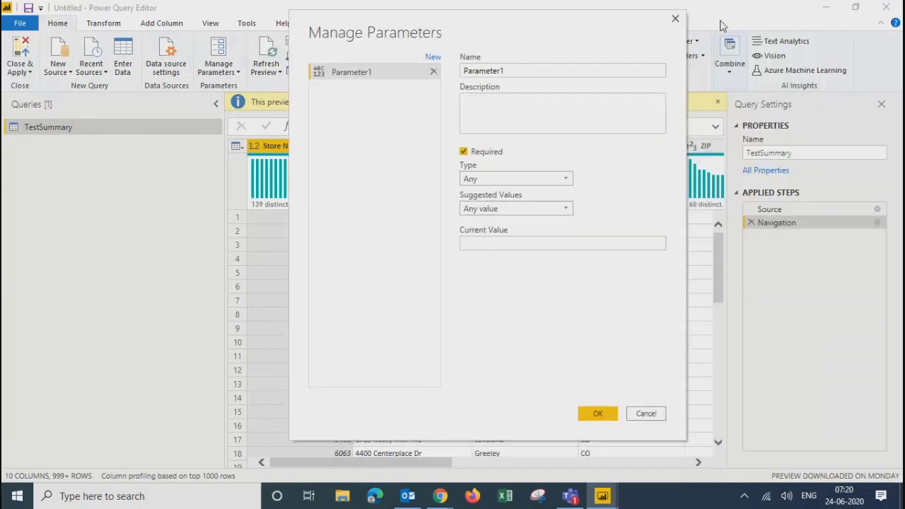
click(677, 21)
- Create a new query parameter named RegionPrm, keeping the Region column in view beside the parameter dialog
drag(405, 465, 659, 479)
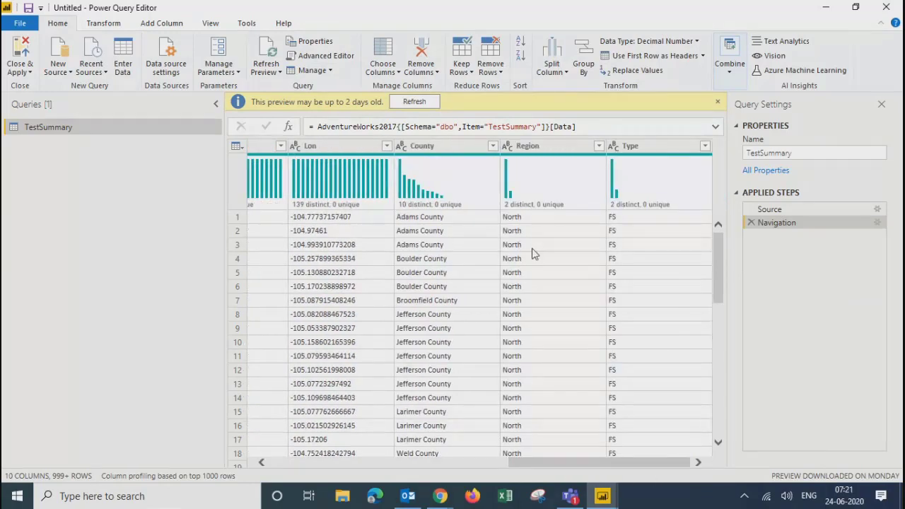
click(216, 69)
click(176, 118)
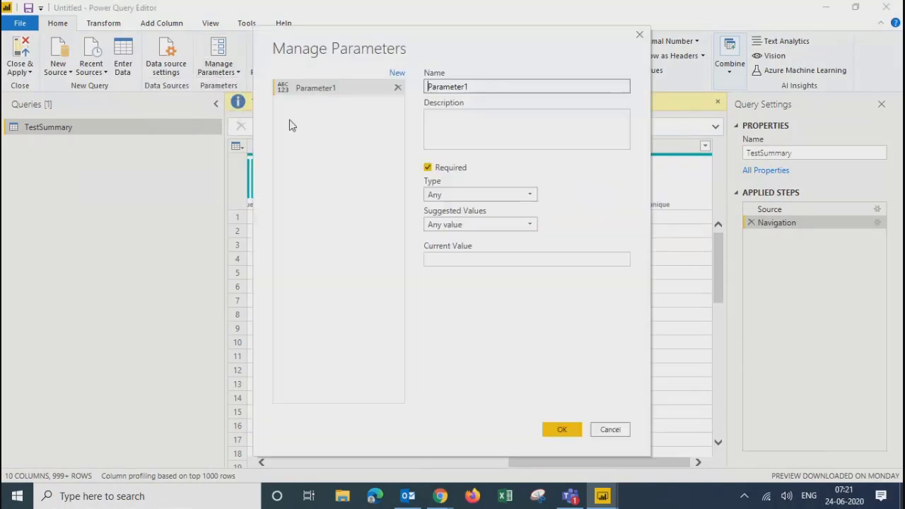
drag(460, 47, 281, 40)
click(303, 85)
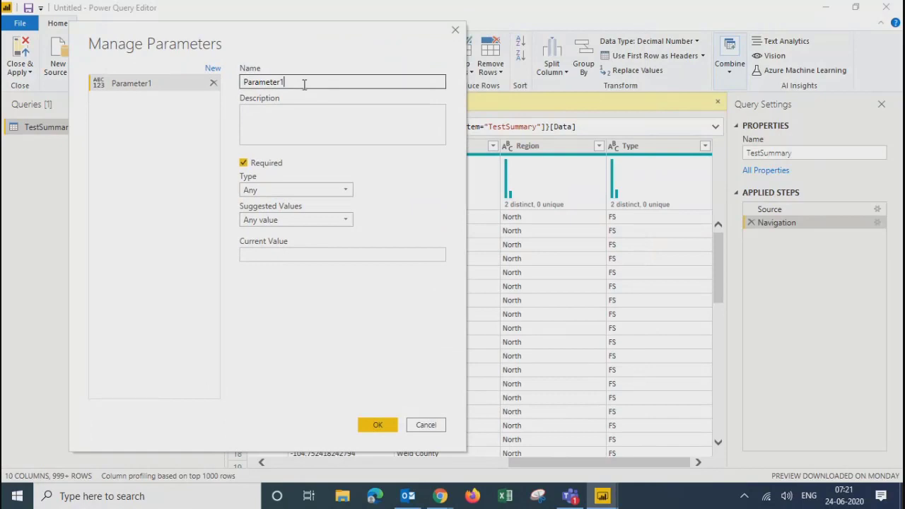
drag(304, 85, 110, 81)
text(Reg)
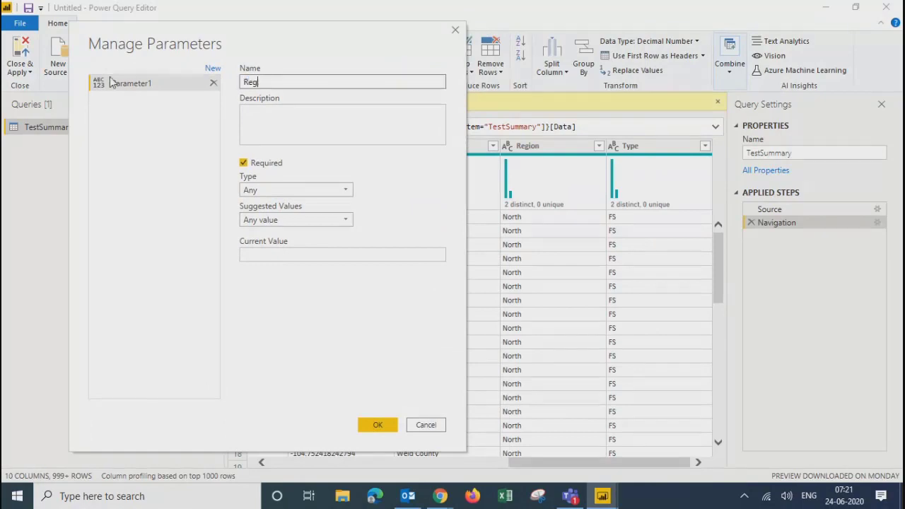
text(ionPrm)
click(257, 117)
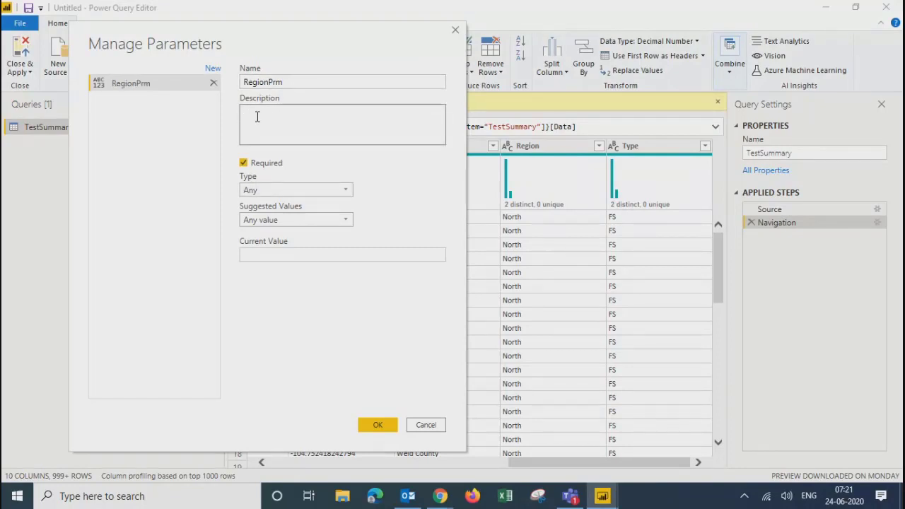
- Set the data type of the RegionPrm parameter to Text
click(244, 81)
drag(244, 81, 297, 77)
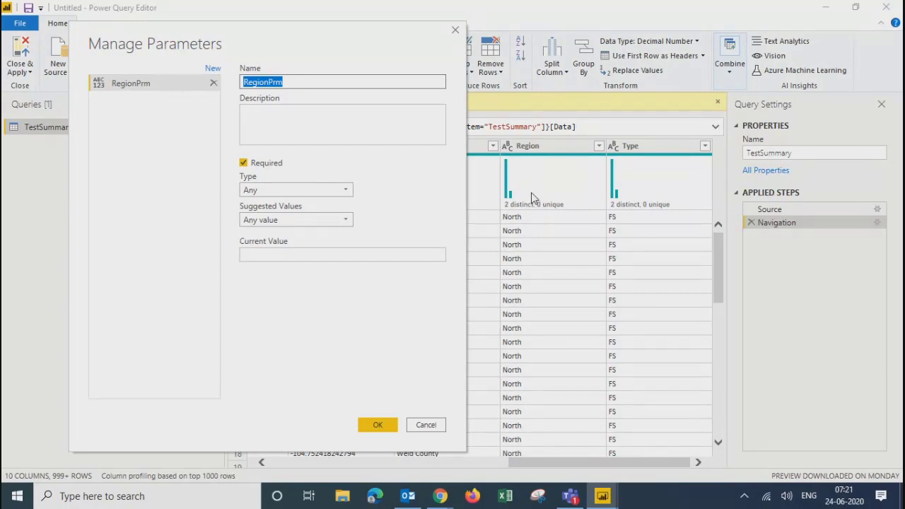
click(258, 192)
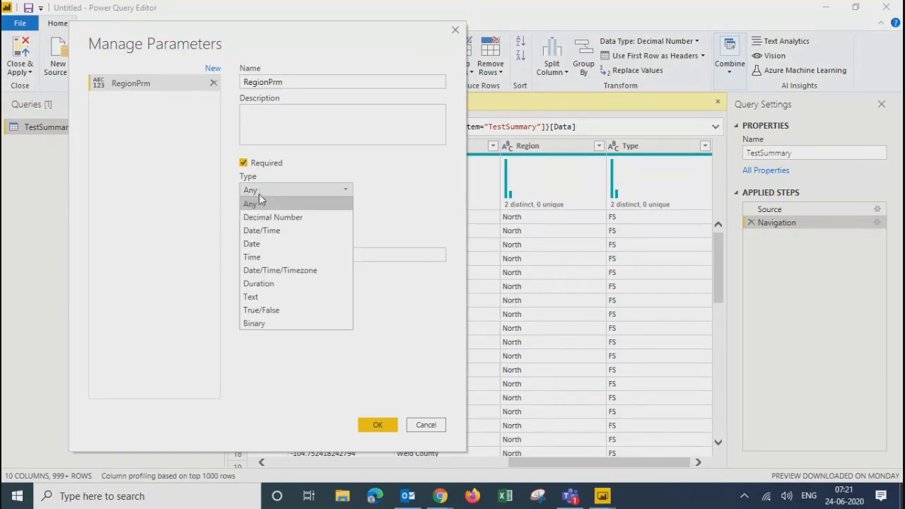
click(256, 300)
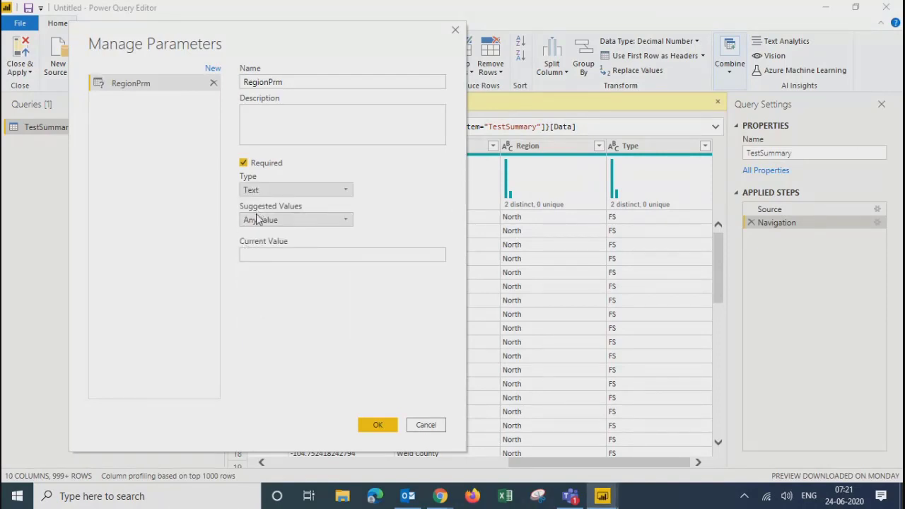
- Restrict the parameter's suggested values to a list containing North, South, East and West
click(256, 219)
click(253, 248)
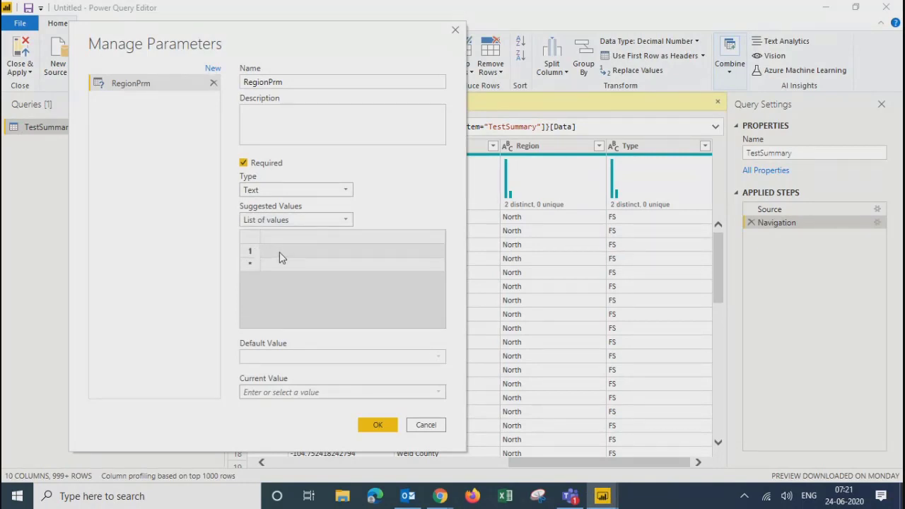
text(North)
key(Return)
text(sou)
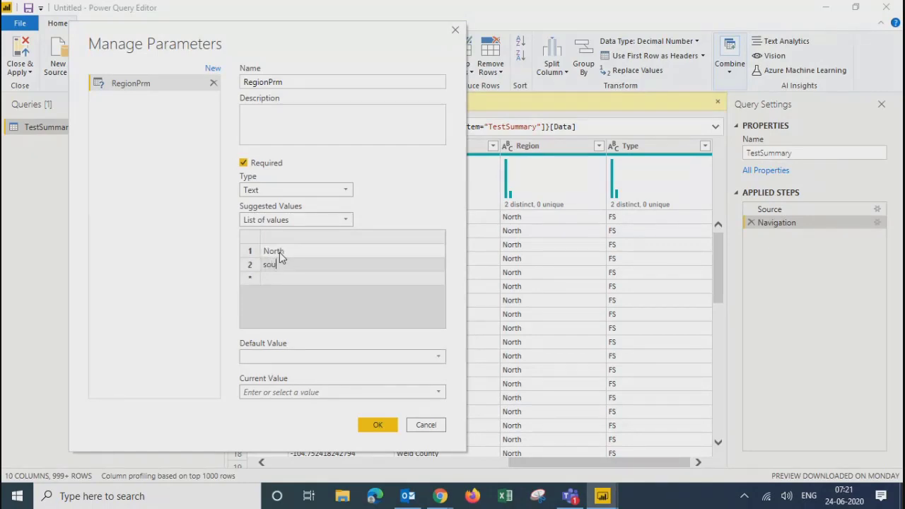
text(th)
key(Return)
text(East)
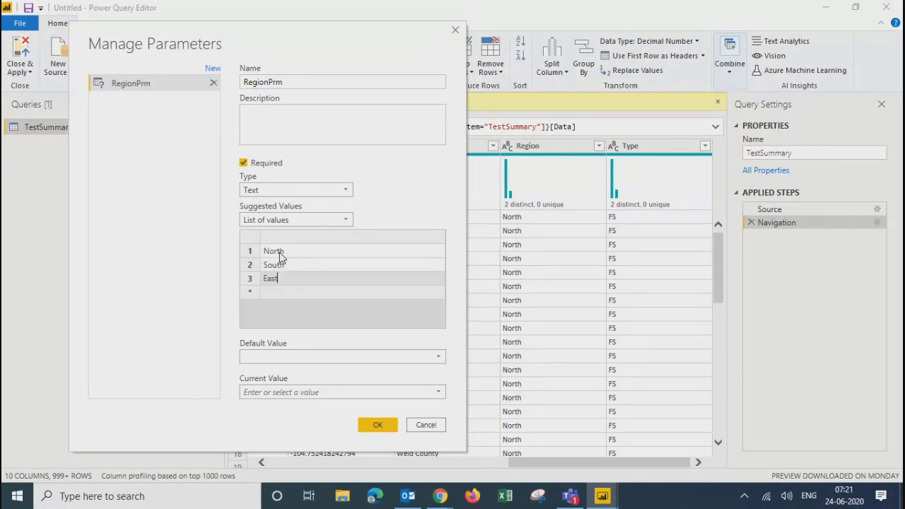
key(Return)
text(West)
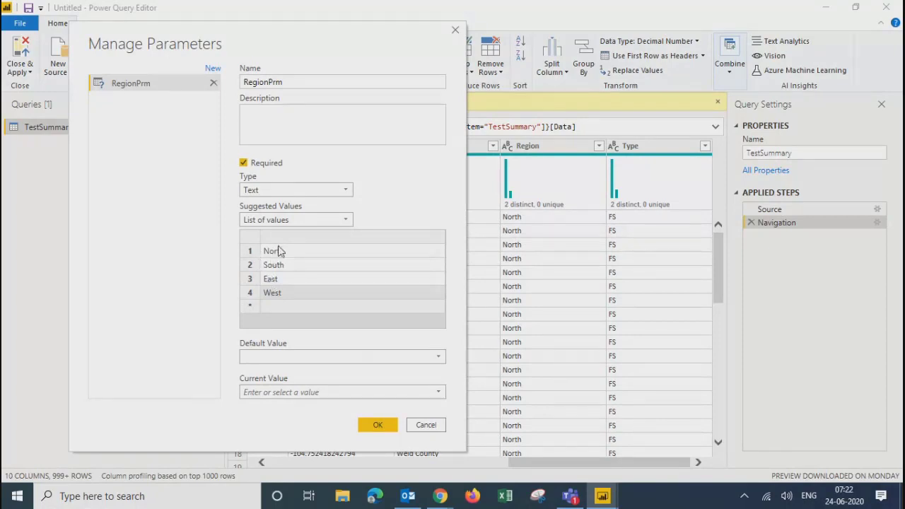
key(ctrl+a)
click(277, 251)
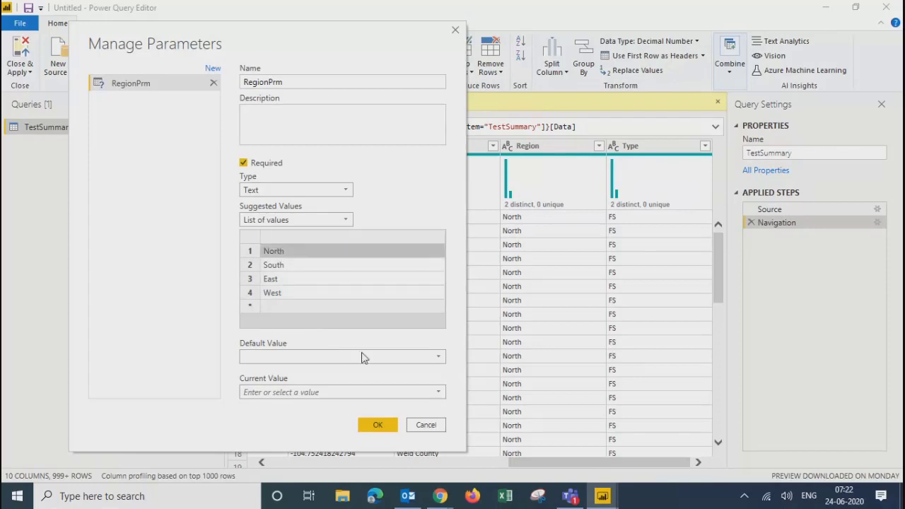
- Set both the default and current values of RegionPrm to North and create the parameter
click(276, 360)
click(266, 370)
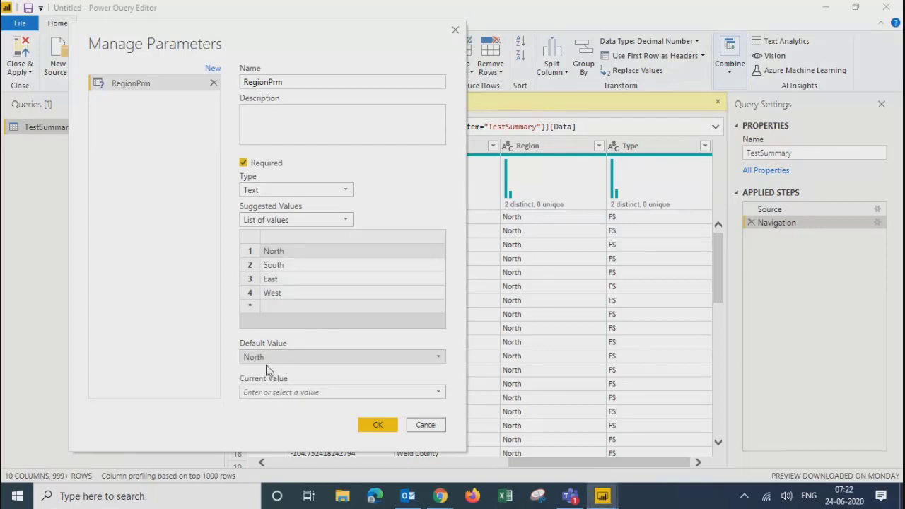
click(262, 391)
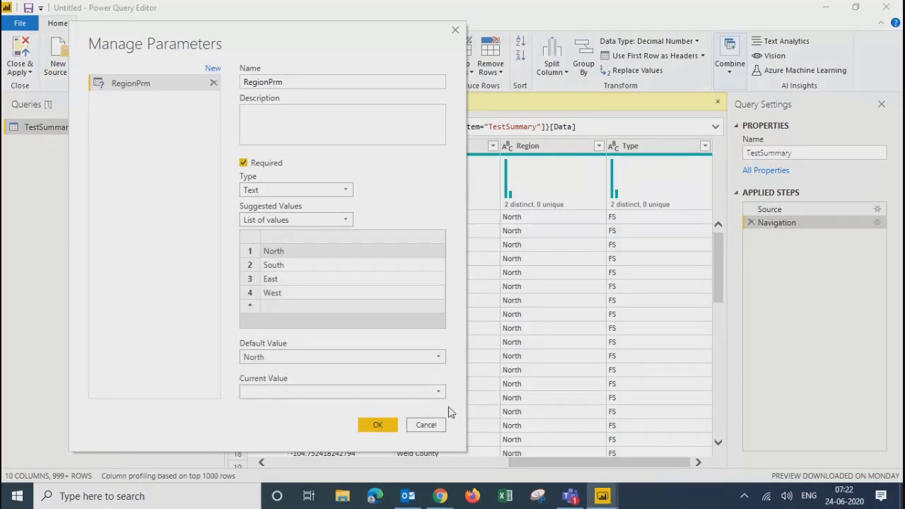
click(439, 392)
click(269, 405)
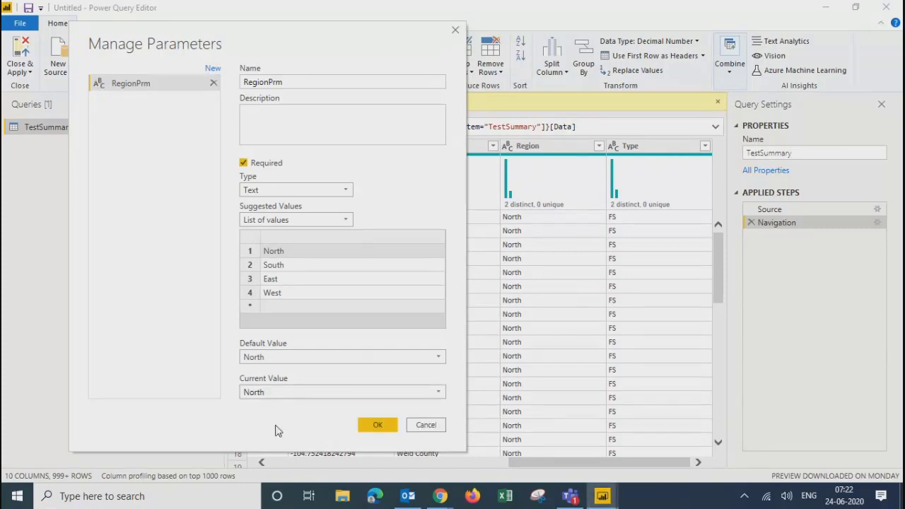
click(299, 219)
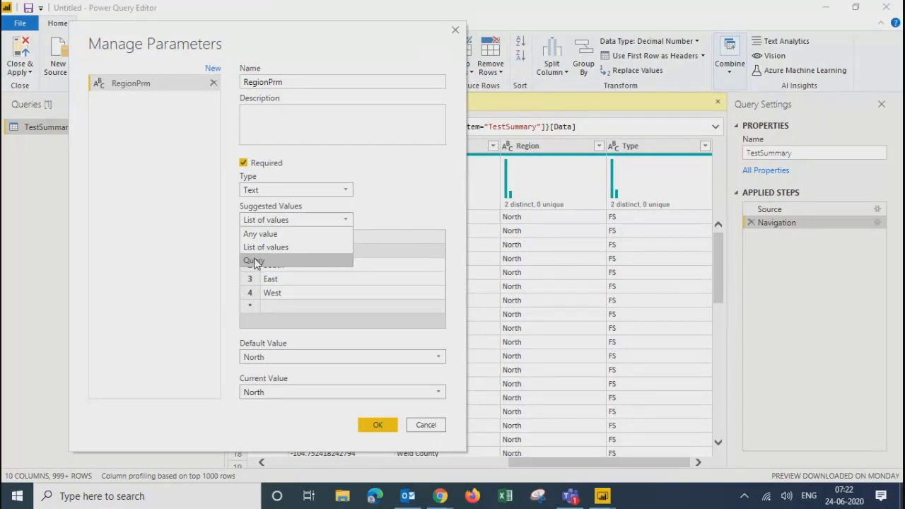
click(422, 184)
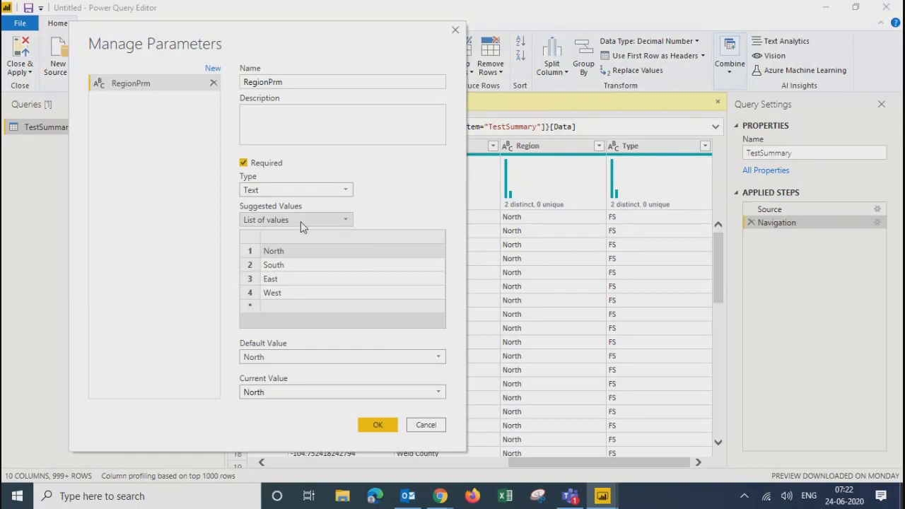
click(380, 425)
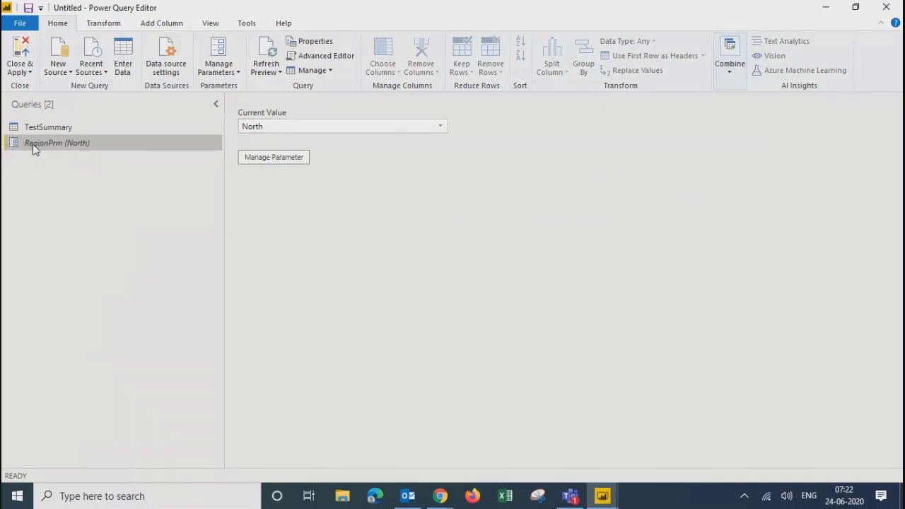
- Review the current value choices and the full definition of the RegionPrm parameter without changing them
click(441, 127)
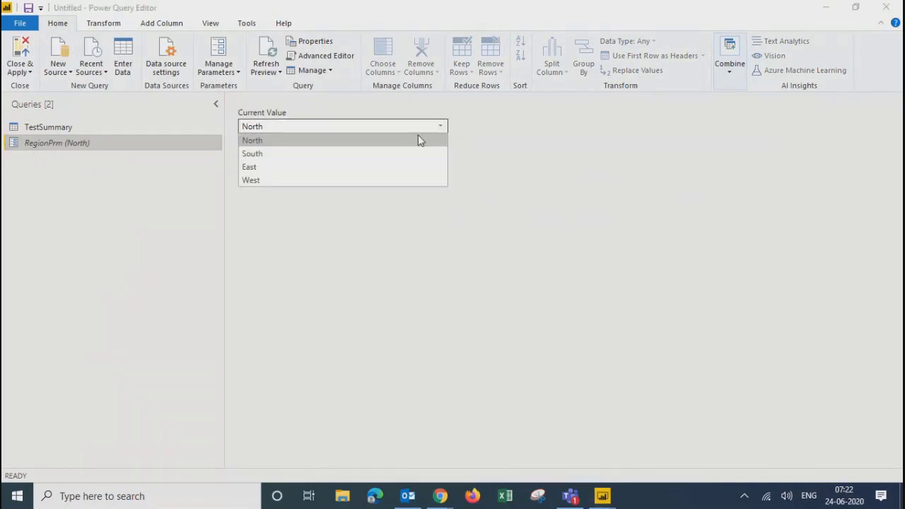
click(273, 140)
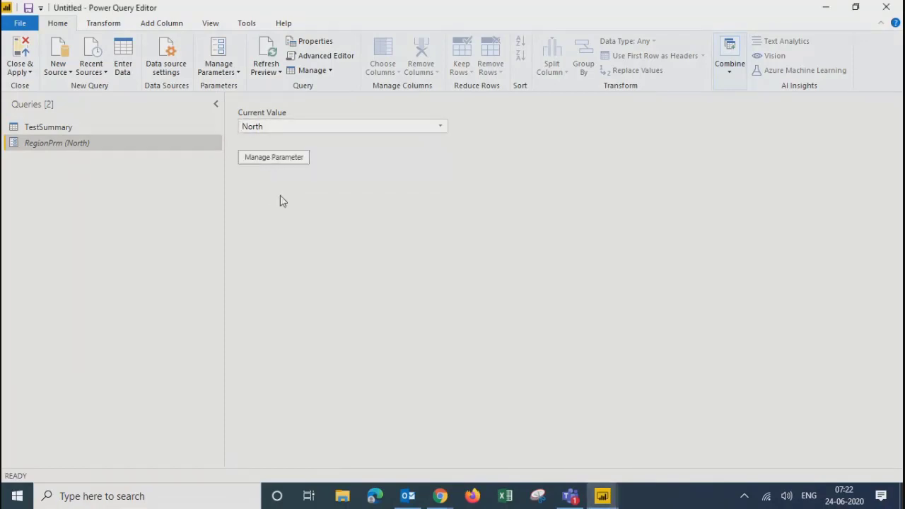
click(273, 157)
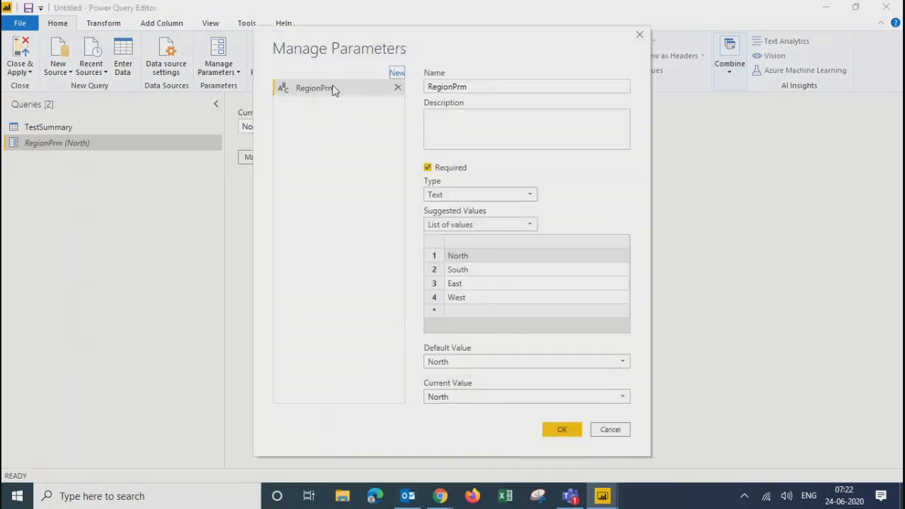
click(301, 90)
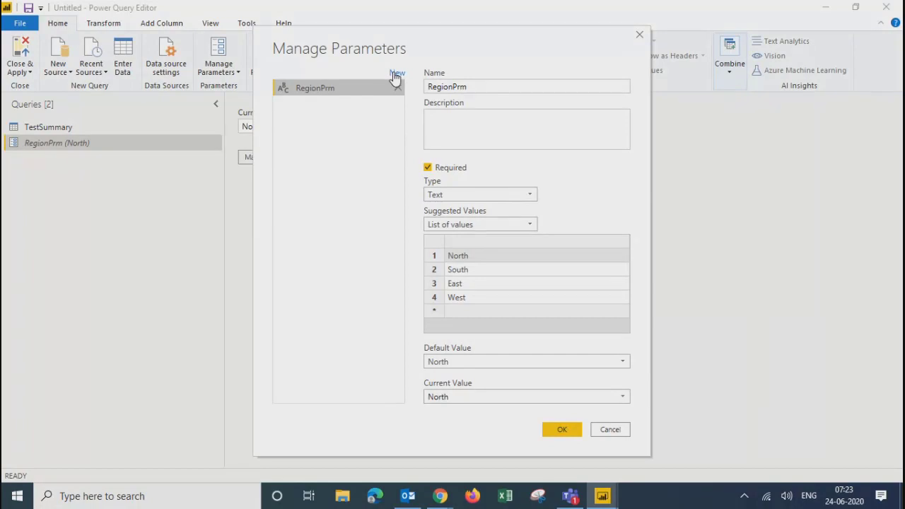
click(604, 432)
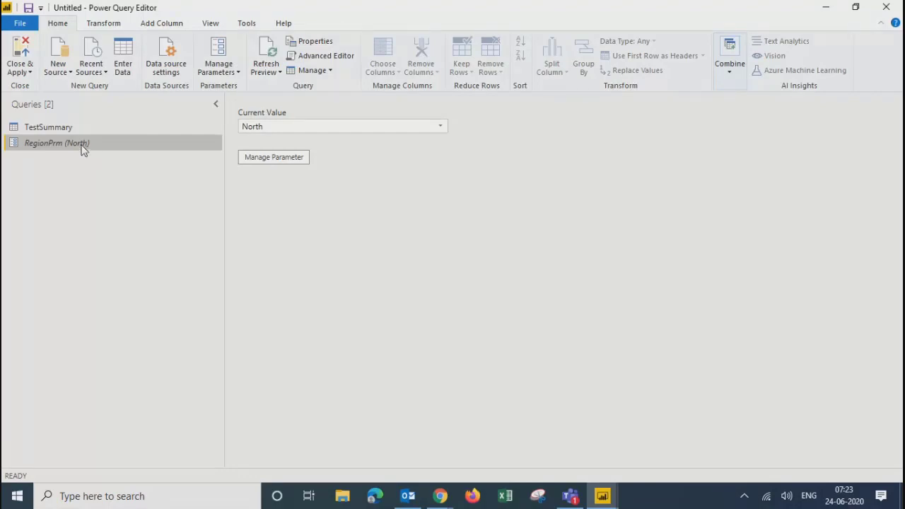
- Open the TestSummary query and refresh its data preview
drag(30, 130, 39, 133)
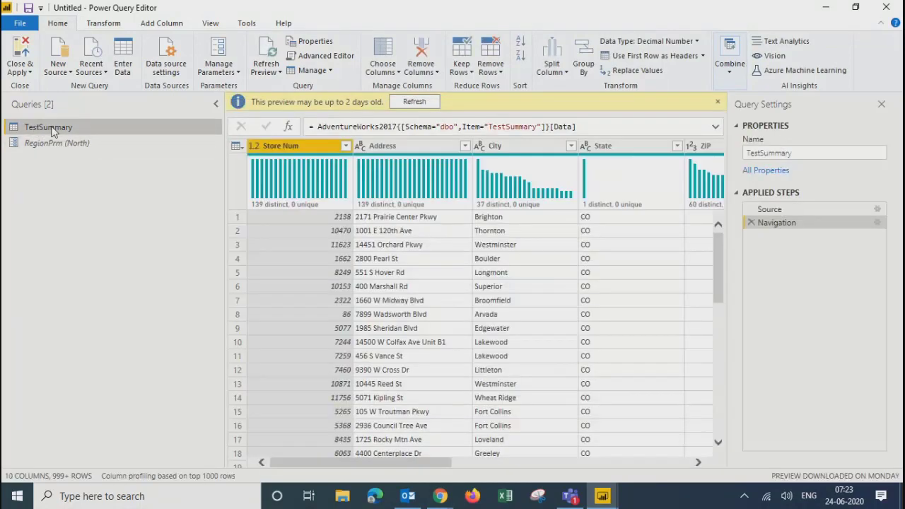
click(423, 101)
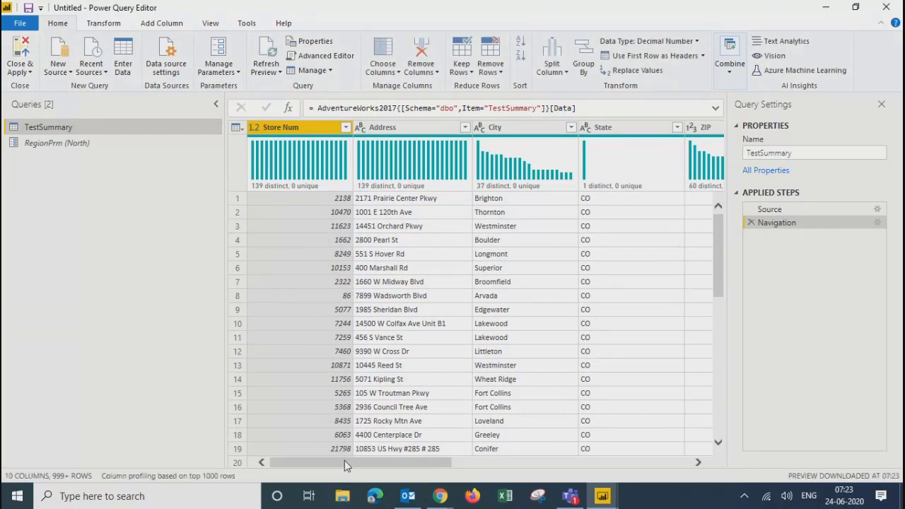
drag(345, 461, 665, 444)
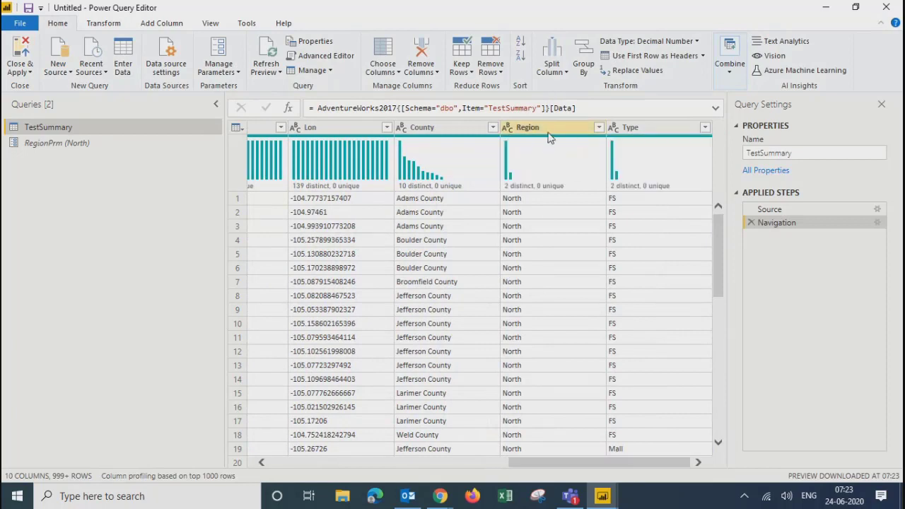
- Filter the TestSummary rows to those where Region equals the RegionPrm parameter
click(600, 136)
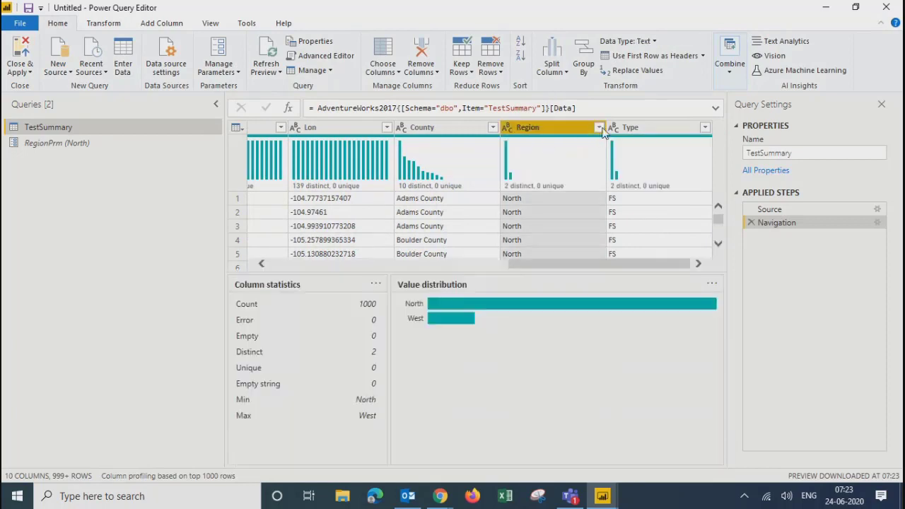
click(599, 128)
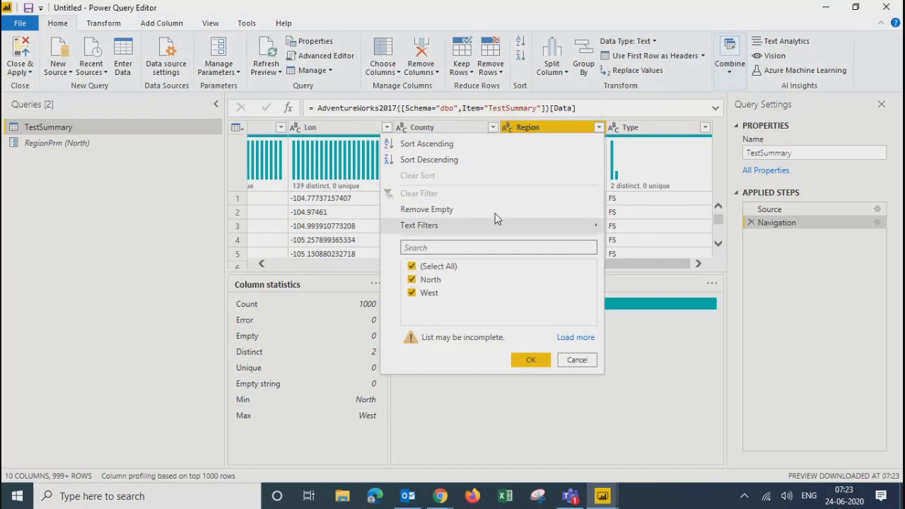
mouse_move(555, 226)
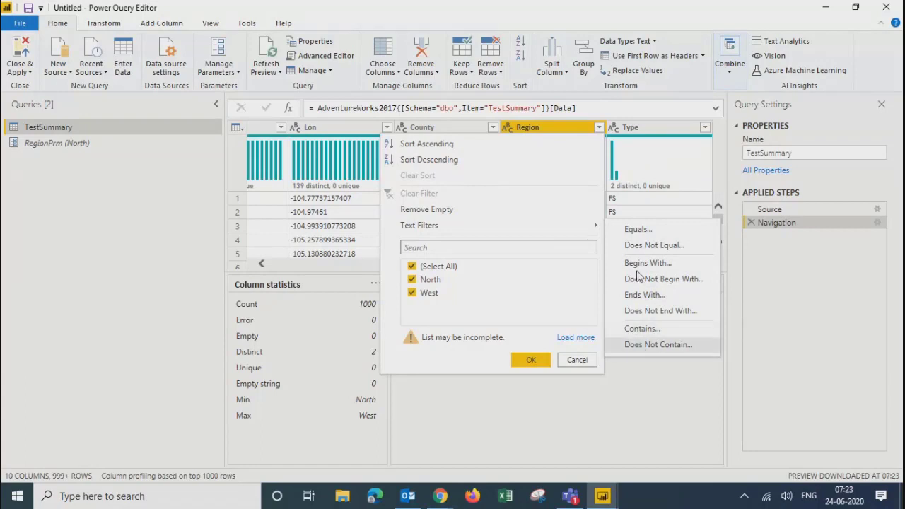
click(638, 230)
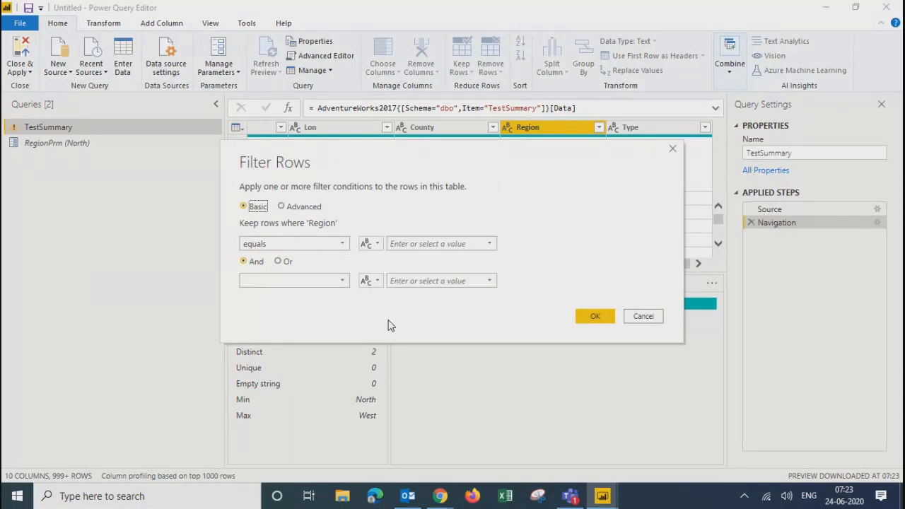
click(342, 247)
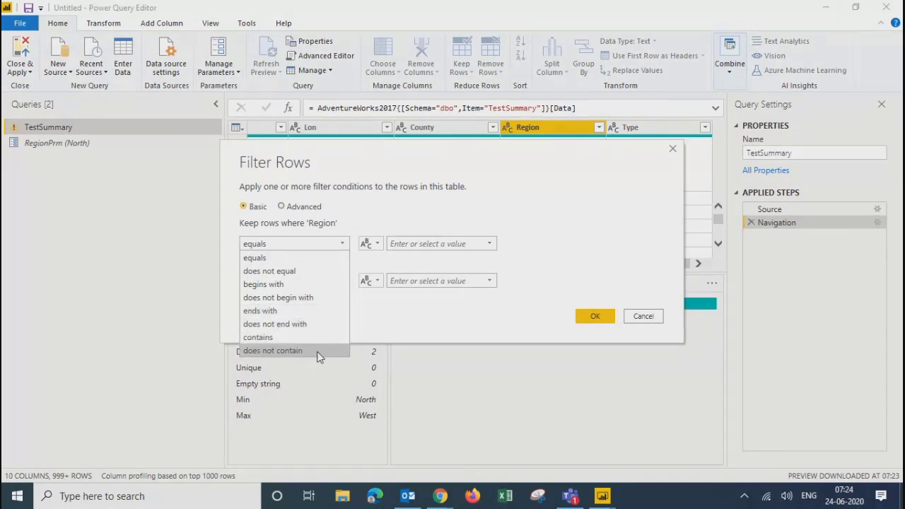
click(419, 309)
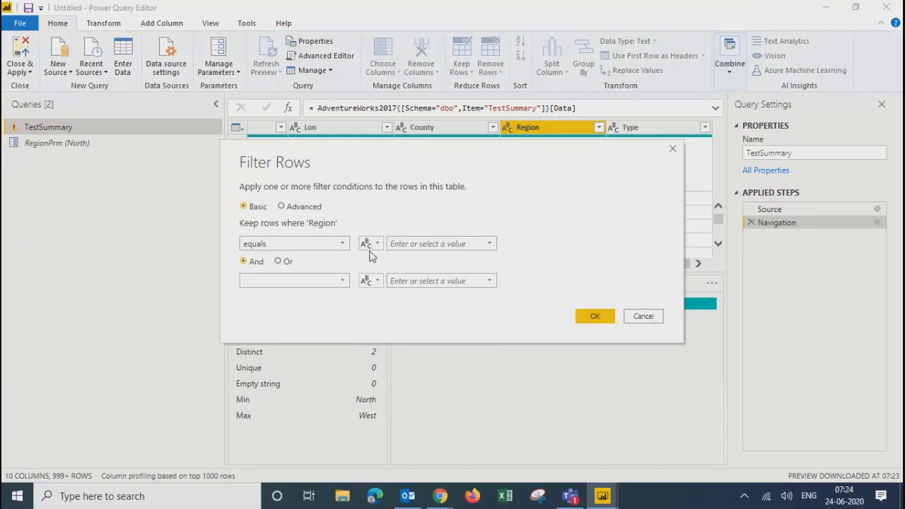
click(444, 242)
click(377, 246)
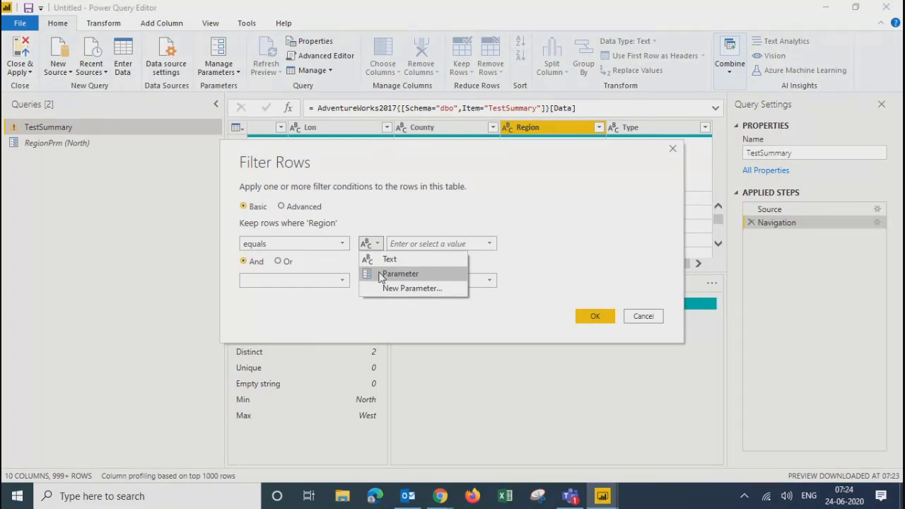
click(386, 276)
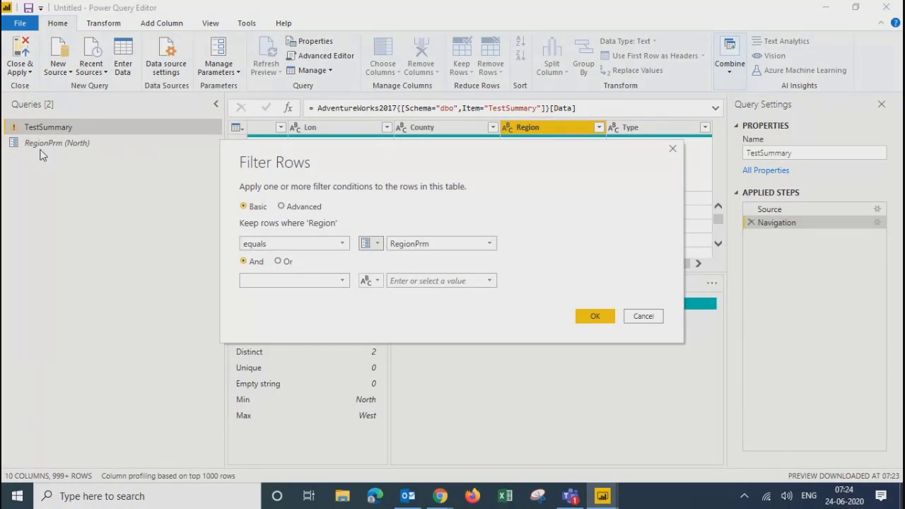
click(440, 247)
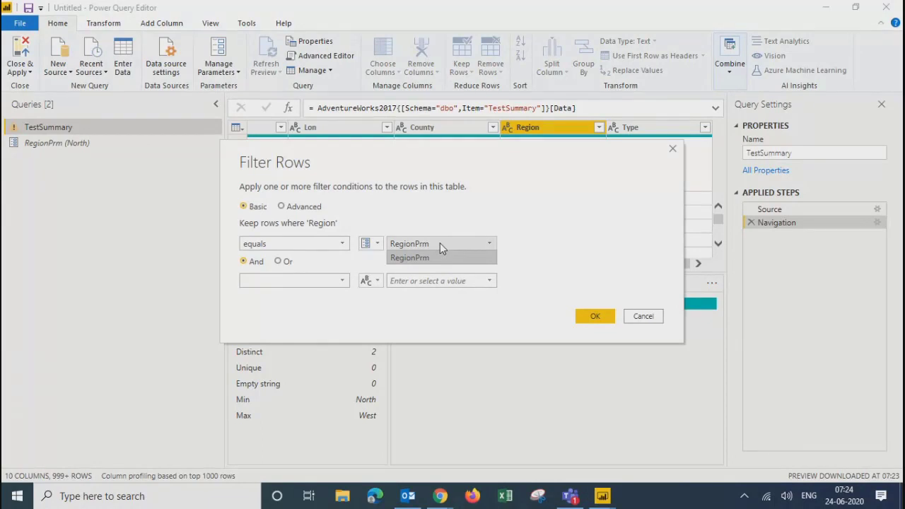
click(418, 257)
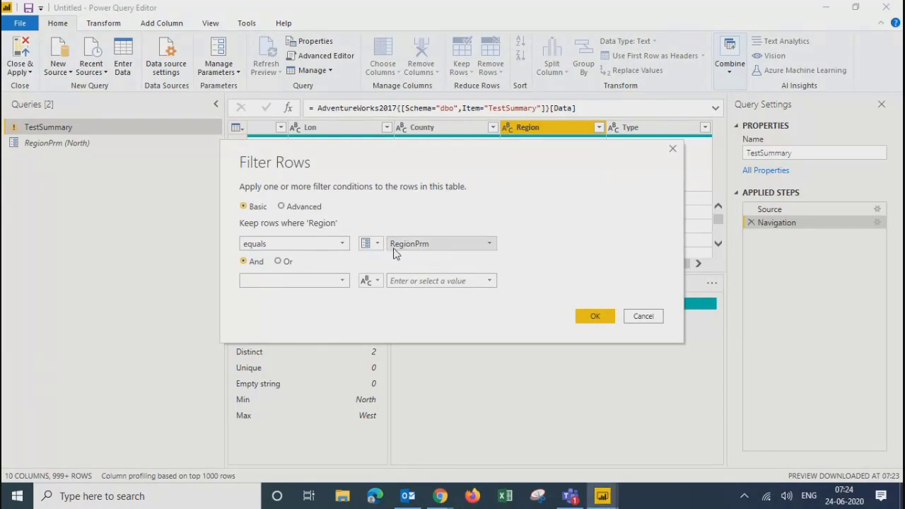
click(598, 316)
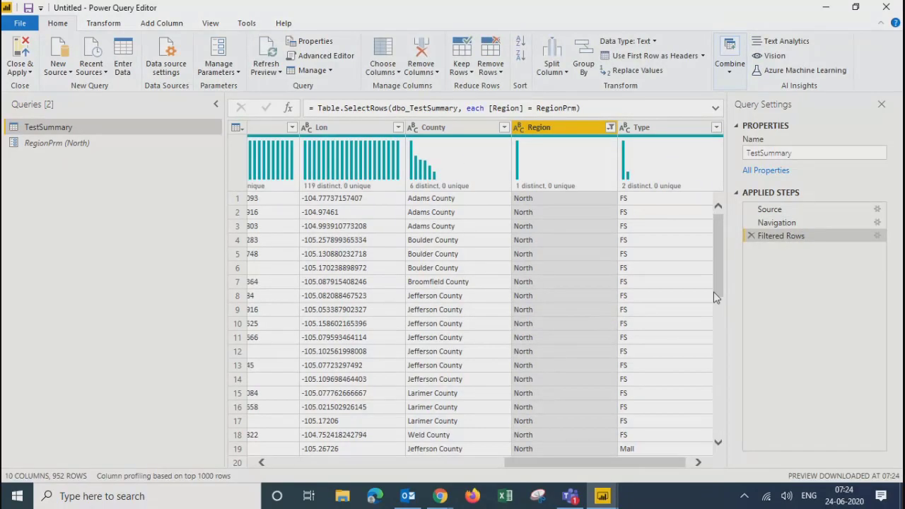
- Set the current value of the RegionPrm parameter to South and refresh the TestSummary preview
drag(719, 248, 712, 401)
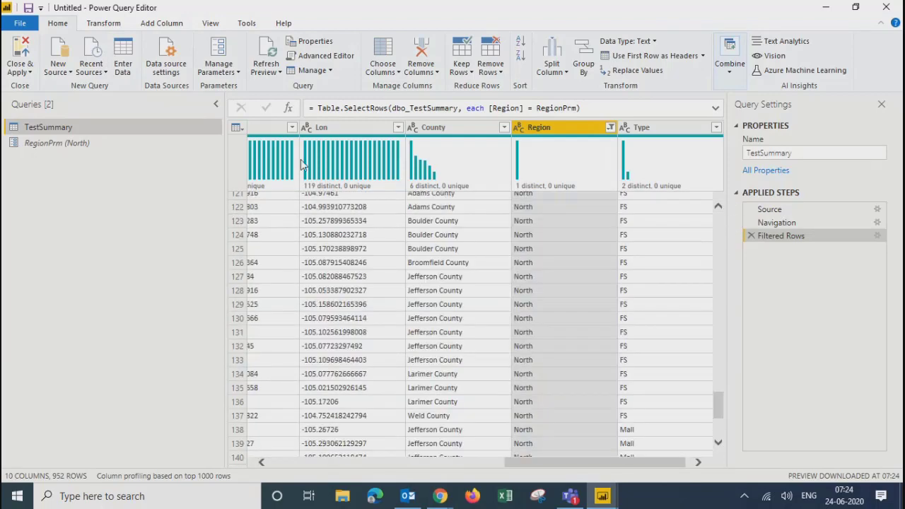
click(212, 74)
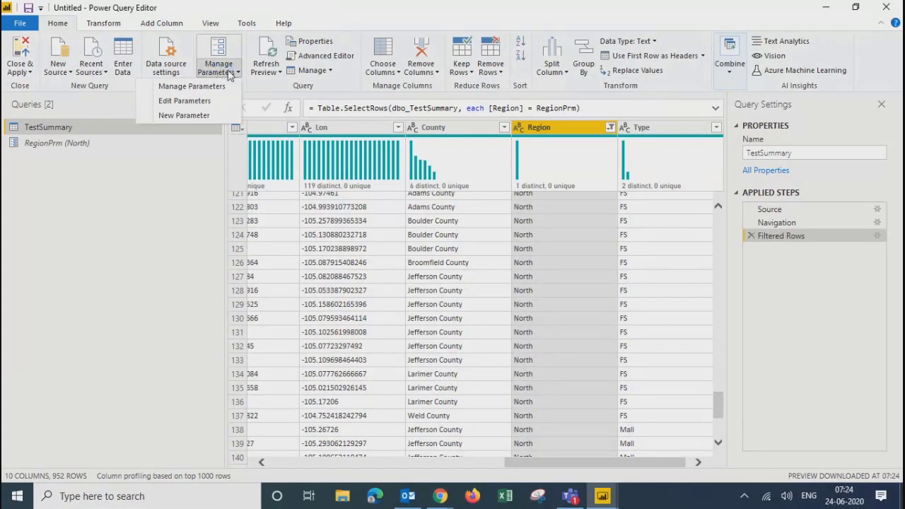
click(183, 101)
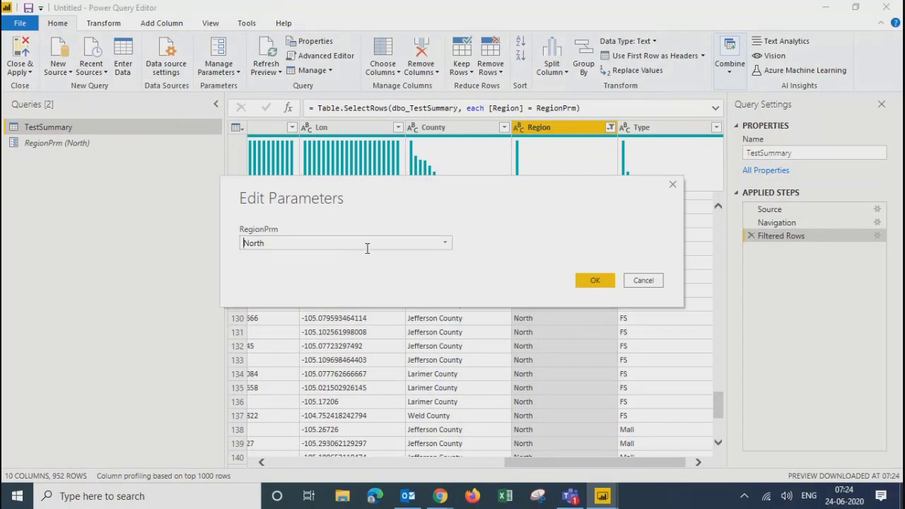
click(446, 245)
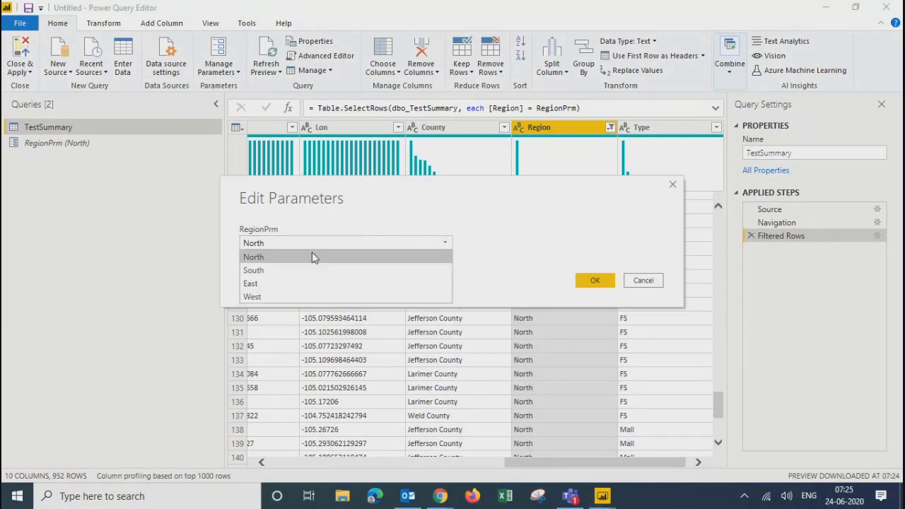
click(277, 270)
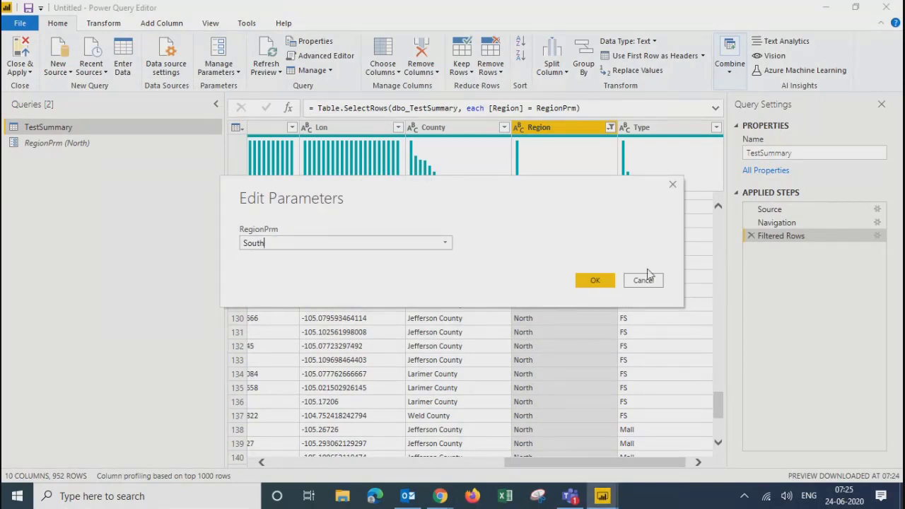
click(596, 281)
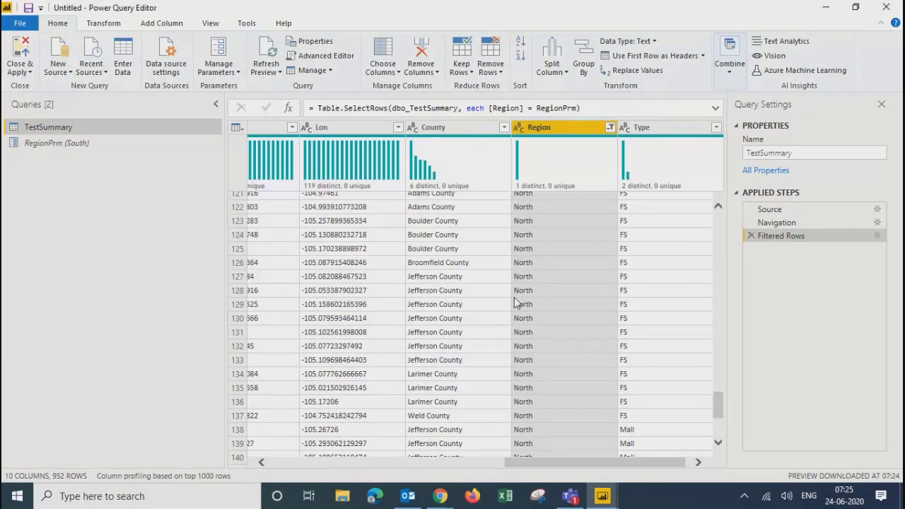
click(266, 58)
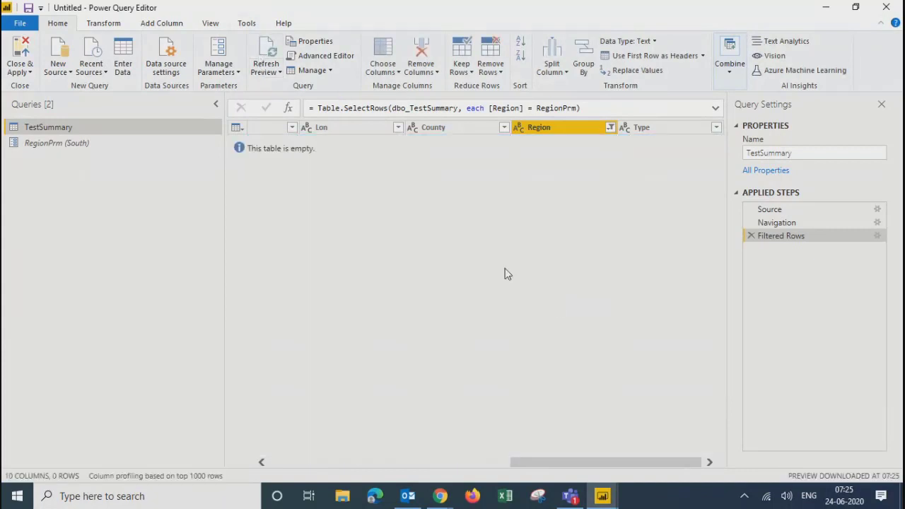
- Change the RegionPrm parameter's current value to East and refresh the TestSummary preview
click(209, 72)
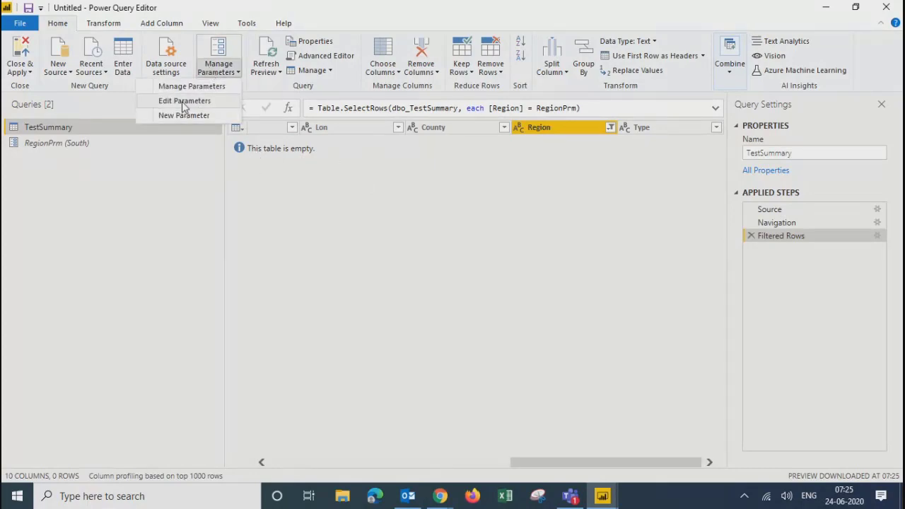
click(184, 102)
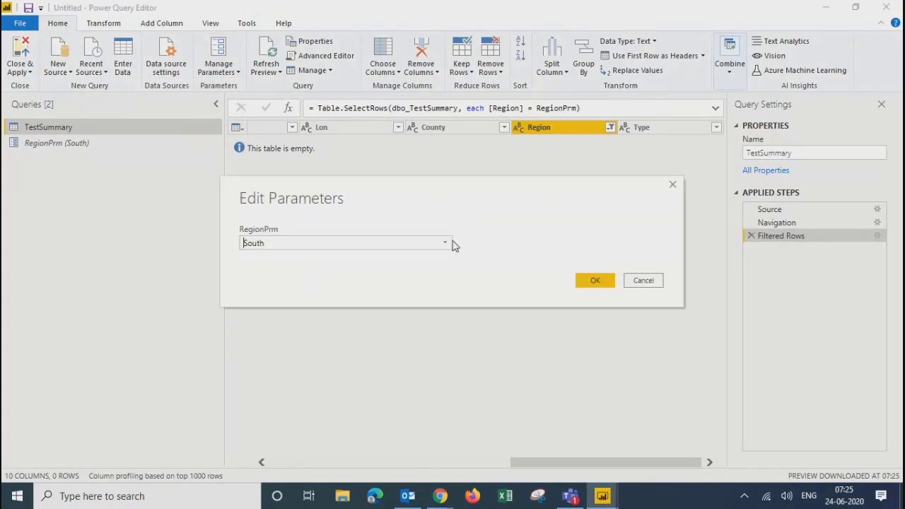
click(450, 243)
click(263, 285)
click(594, 281)
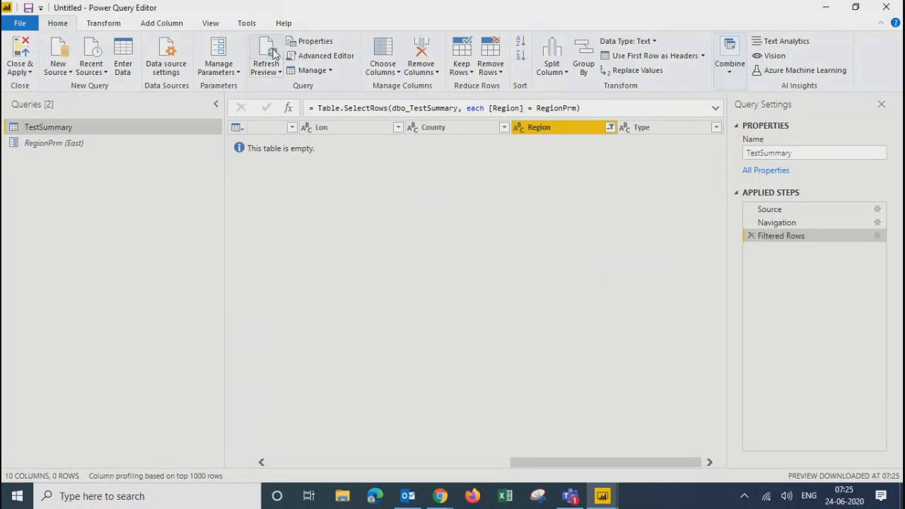
click(273, 54)
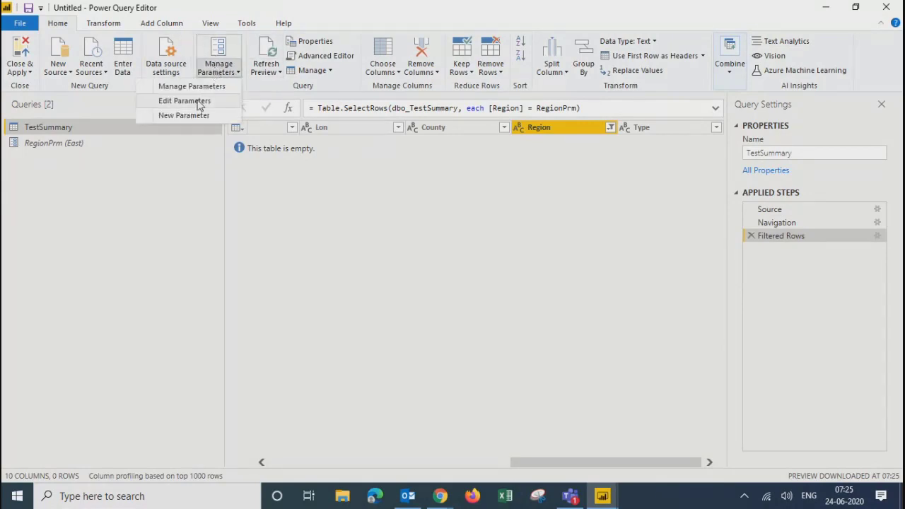
- Switch the RegionPrm parameter's current value to West, refresh the TestSummary preview and check the filtered rows
click(181, 103)
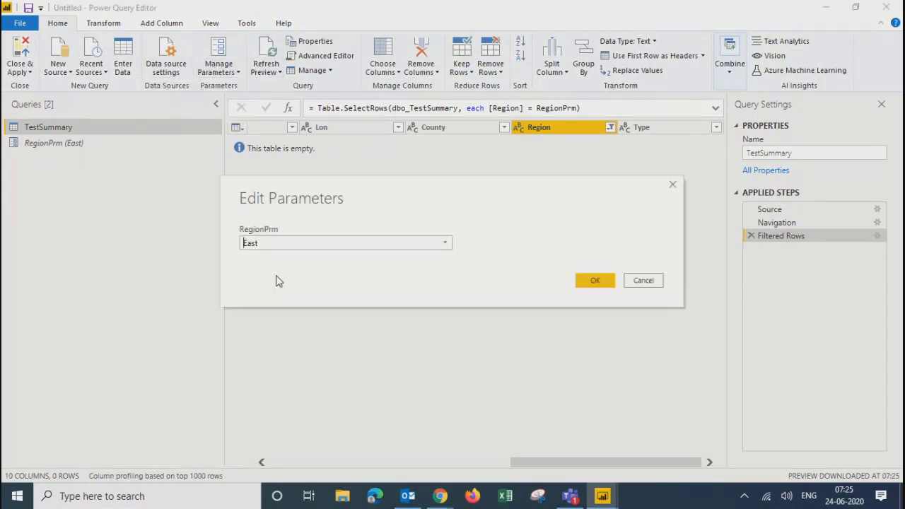
click(445, 242)
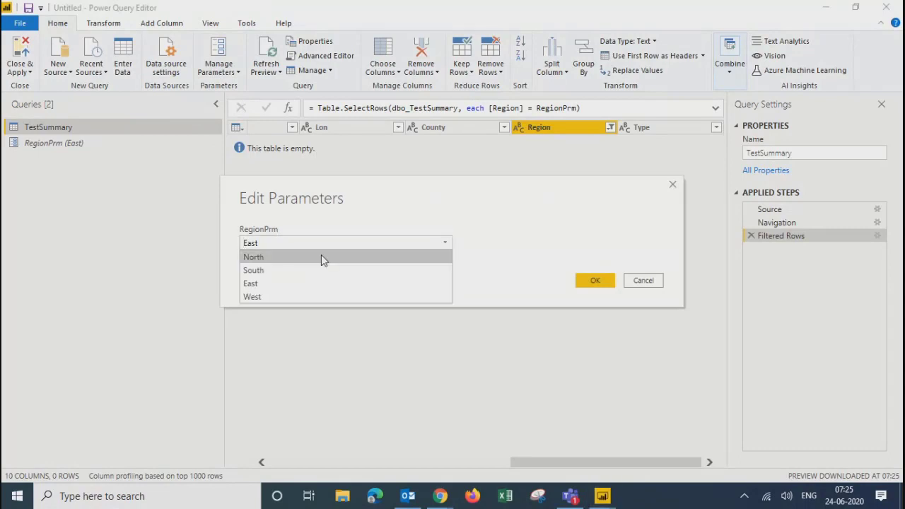
click(268, 295)
click(586, 281)
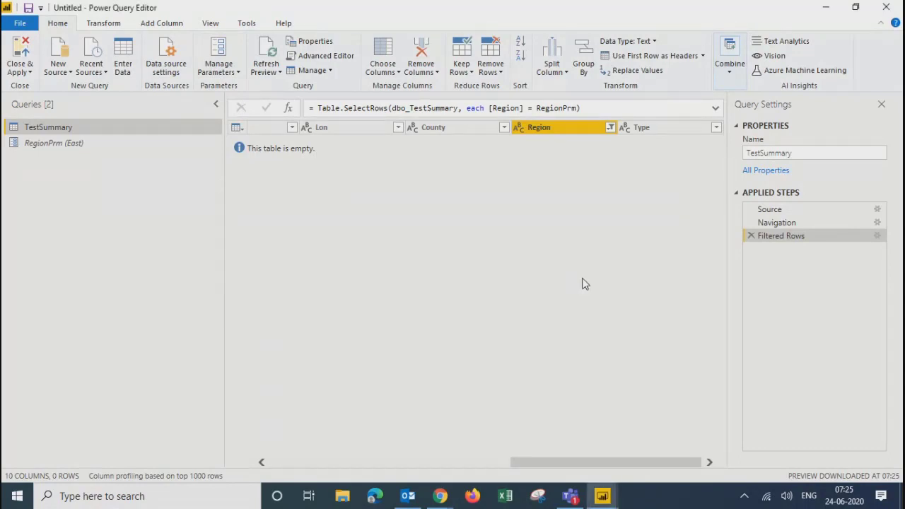
click(275, 58)
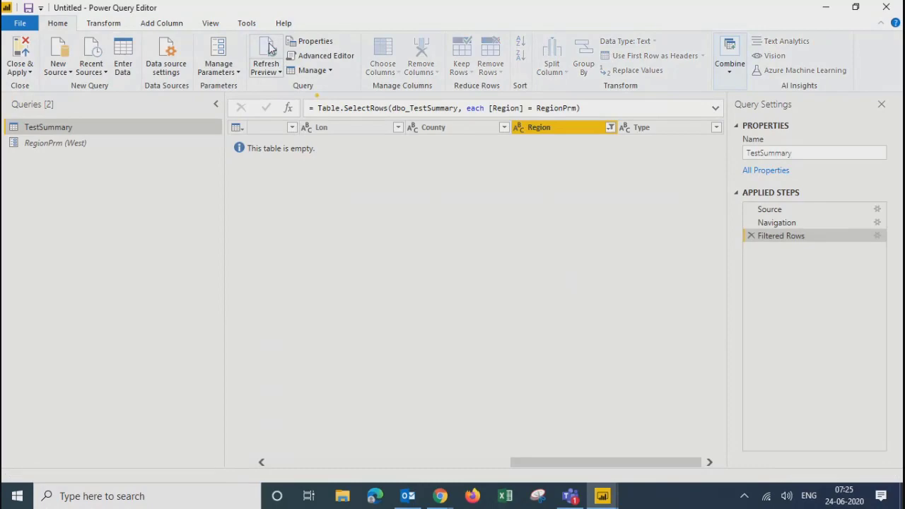
drag(718, 259, 713, 182)
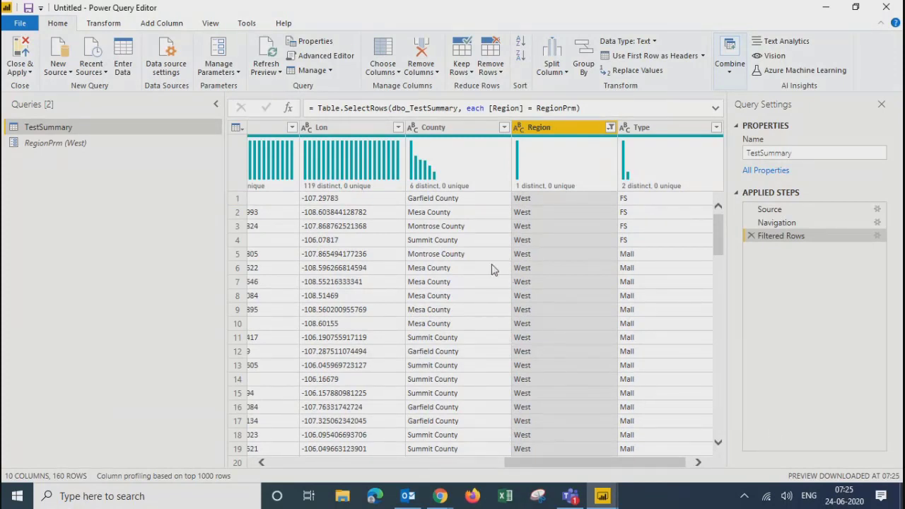
- Apply the query changes, close Power Query Editor and switch Power BI Desktop to the report view
click(16, 60)
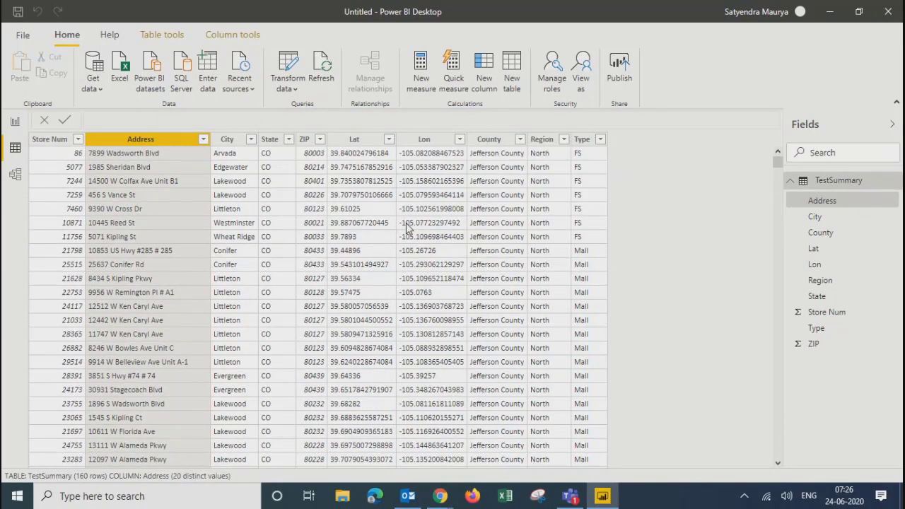
click(20, 125)
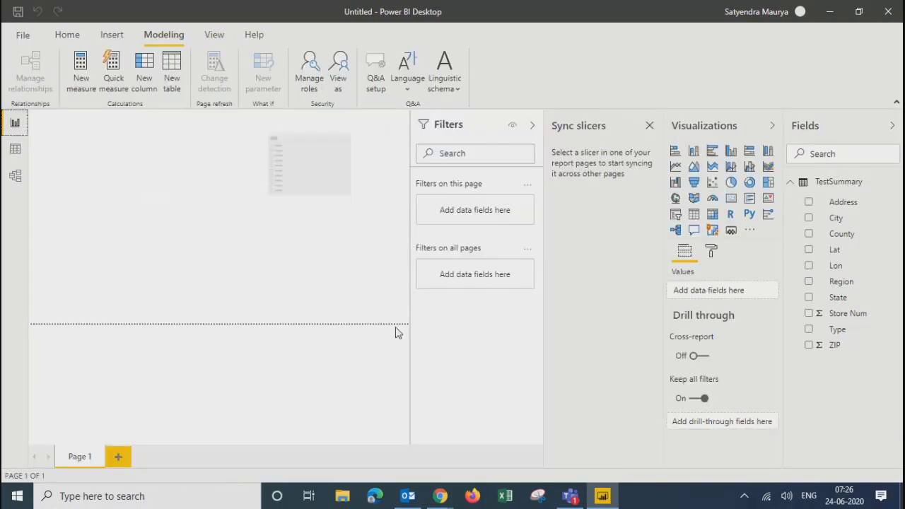
- Hide the Filters, Visualizations and Sync slicers panes and delete the empty slicer from Page 1
drag(410, 343, 616, 363)
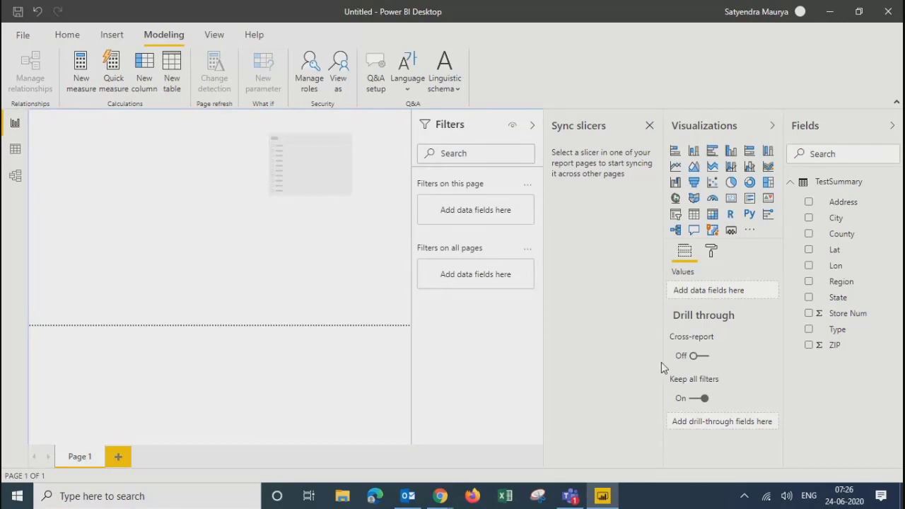
click(533, 125)
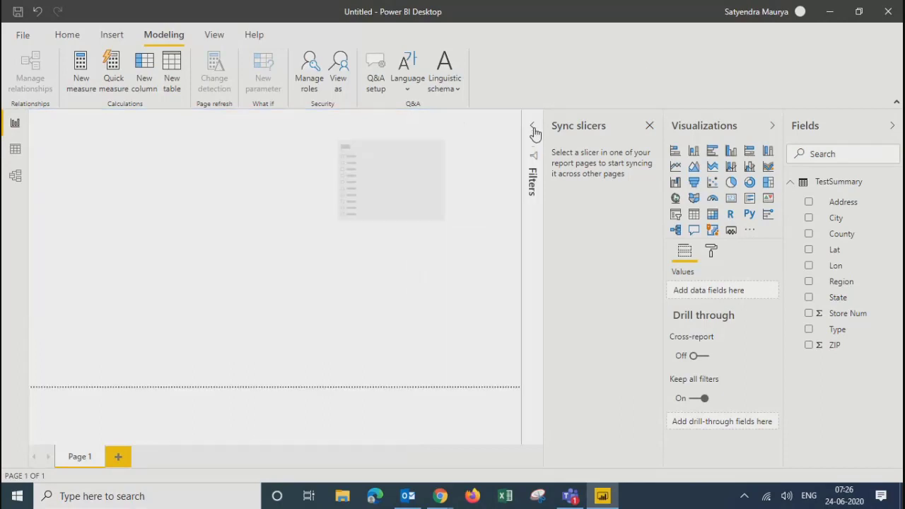
click(773, 125)
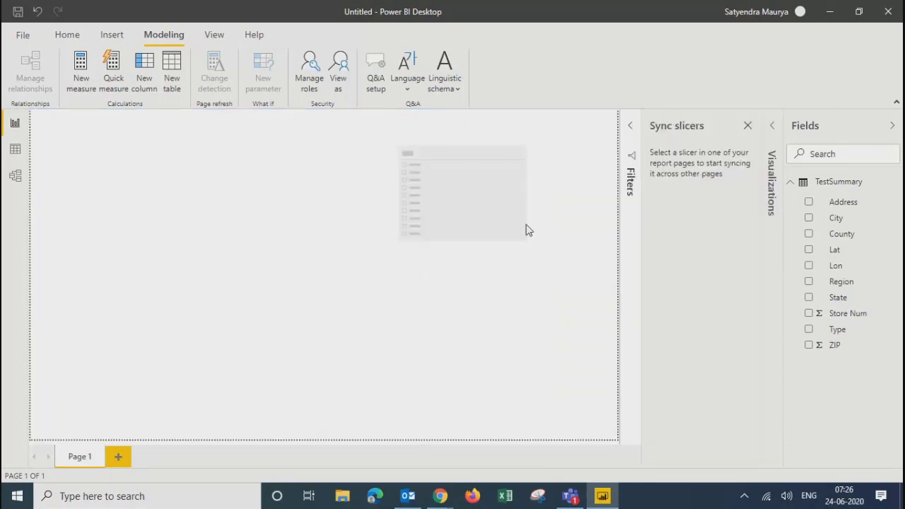
click(748, 126)
click(512, 150)
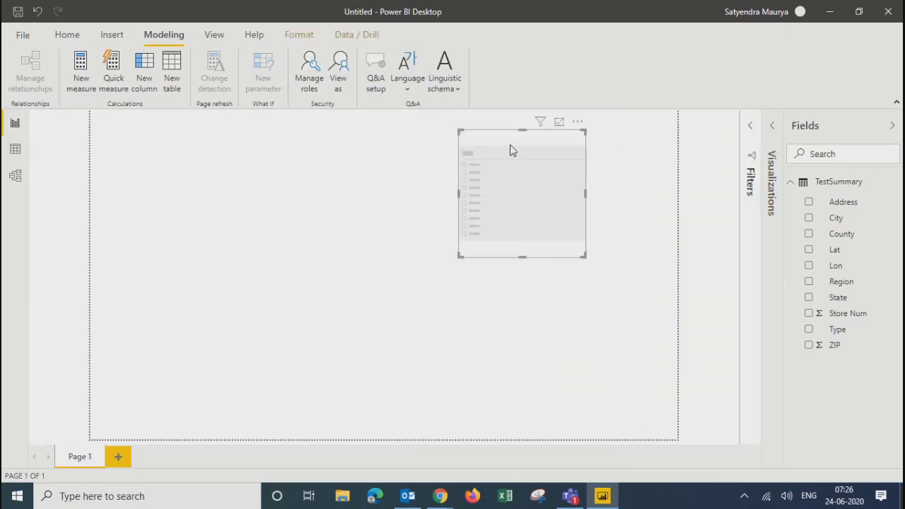
key(Delete)
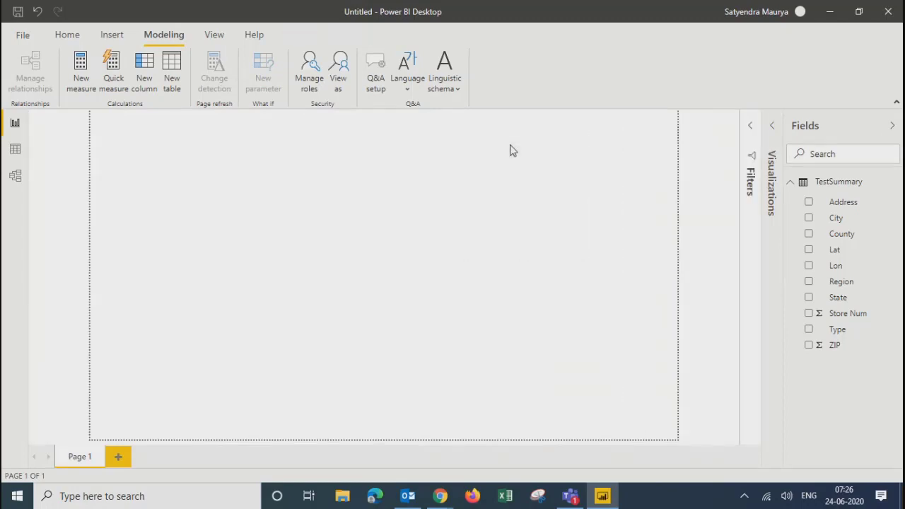
- Add a donut chart to Page 1 with State as its legend and make the chart taller
click(777, 185)
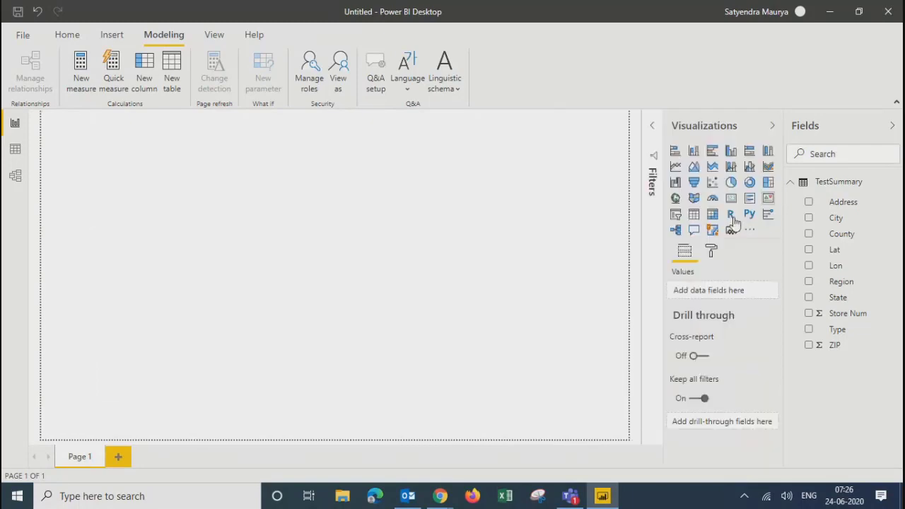
click(749, 183)
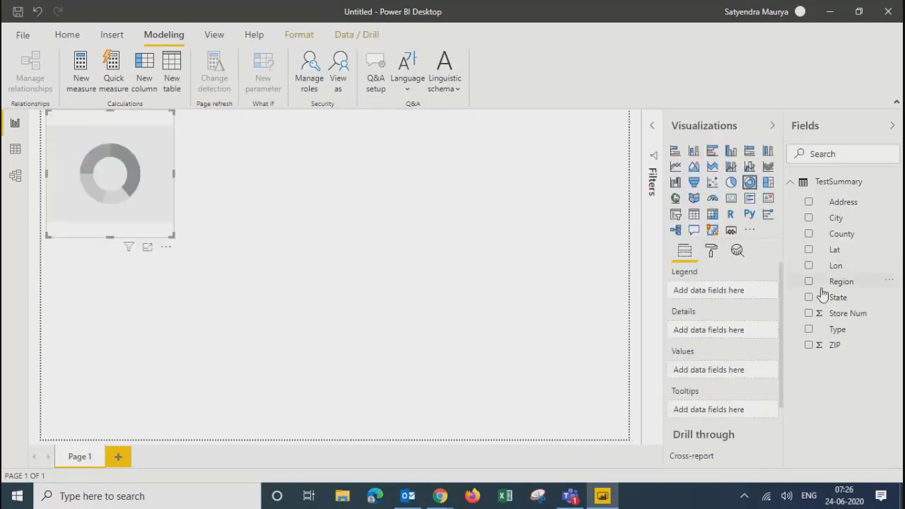
click(809, 298)
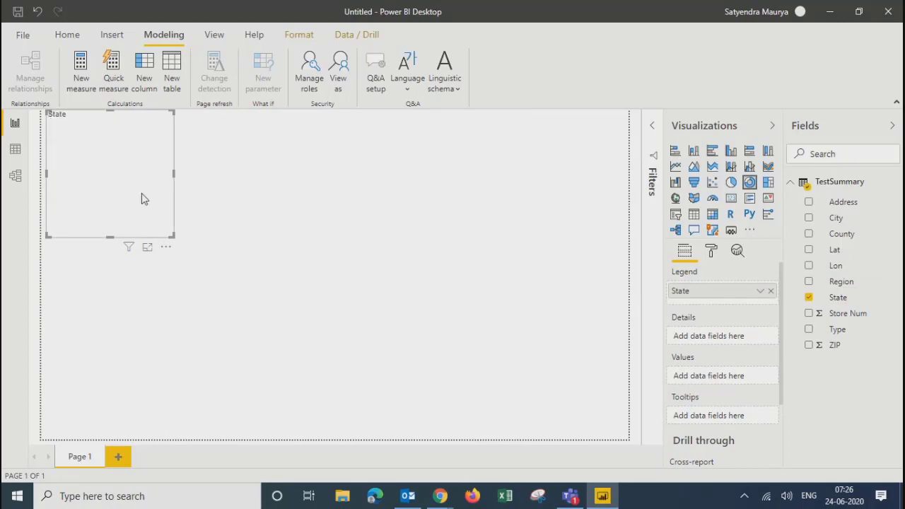
drag(174, 246, 174, 297)
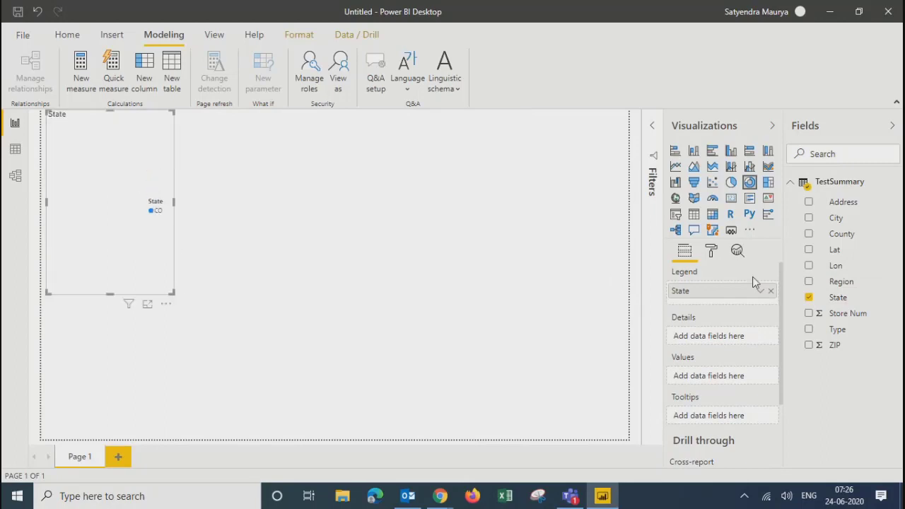
- Widen the donut chart and use Lat, aggregated as Count, as its values field
click(809, 250)
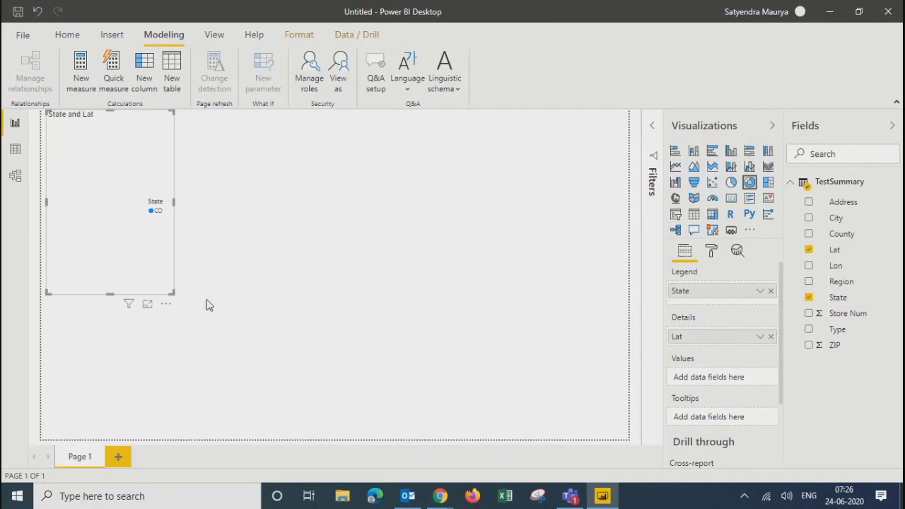
drag(206, 299, 272, 297)
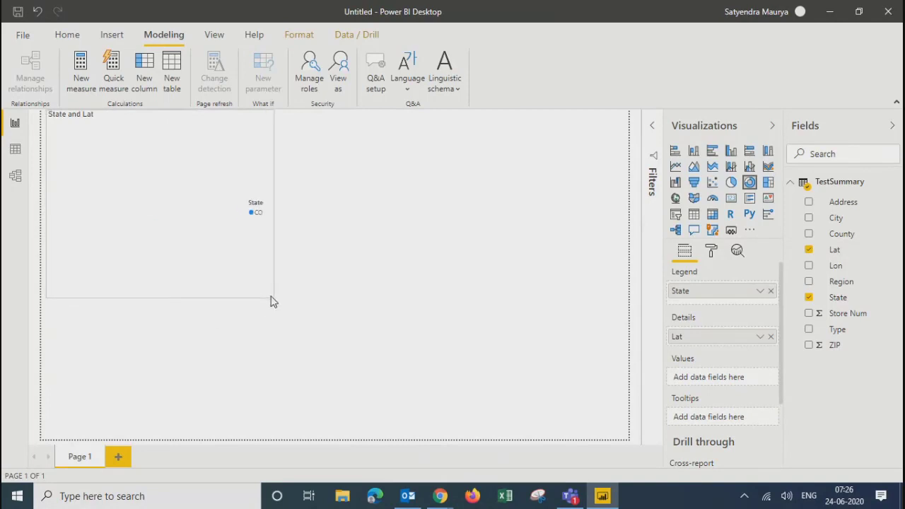
click(761, 336)
mouse_move(817, 381)
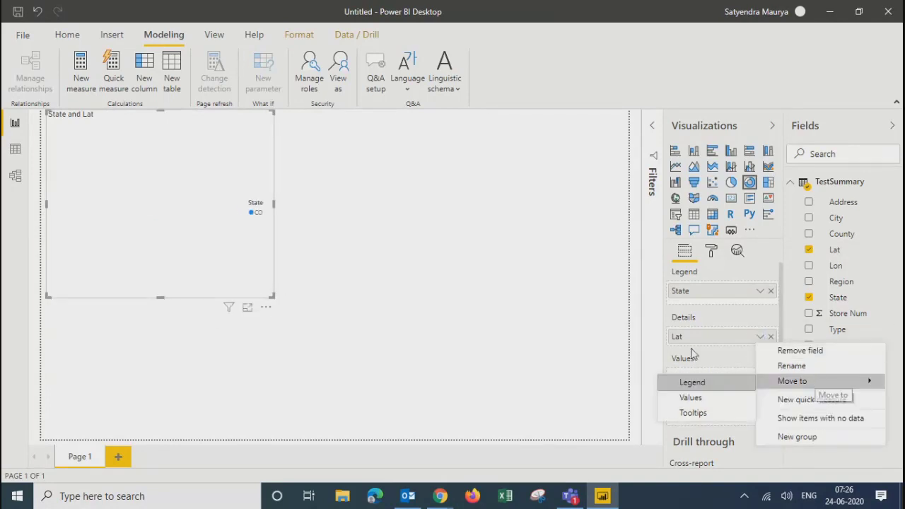
drag(698, 339, 700, 379)
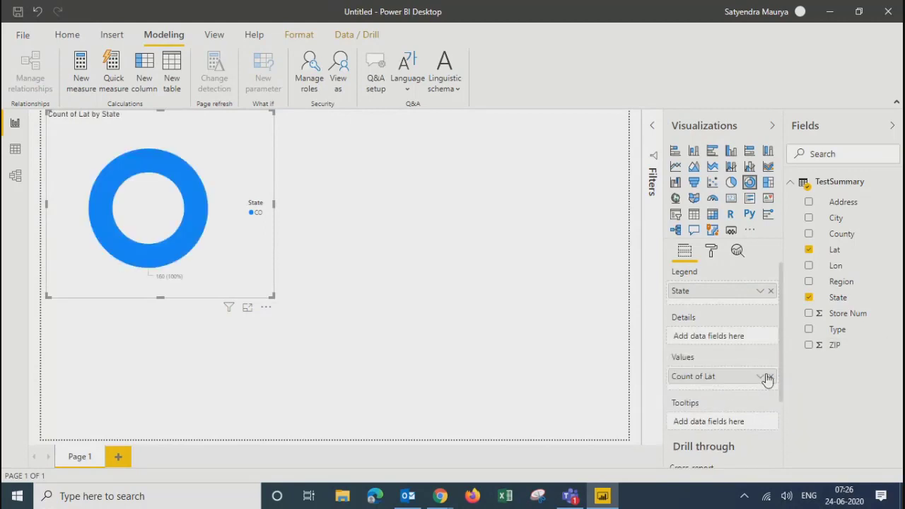
click(758, 379)
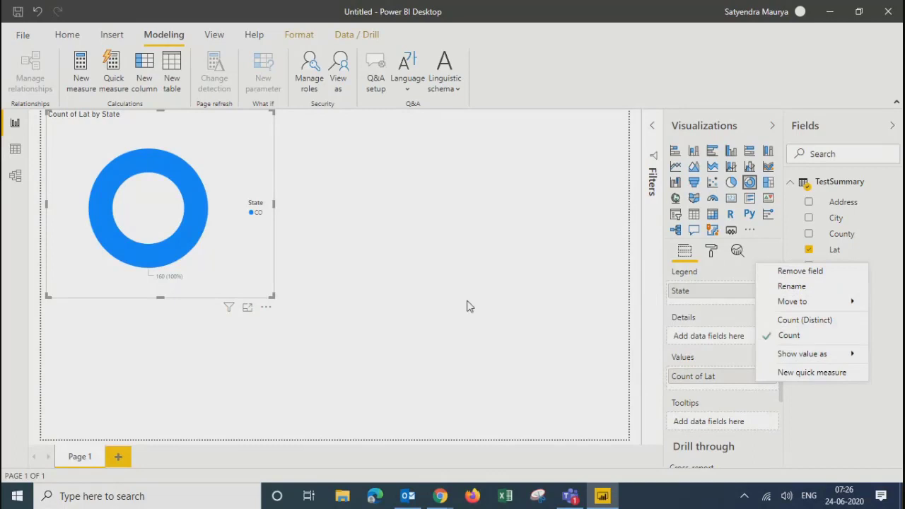
click(300, 238)
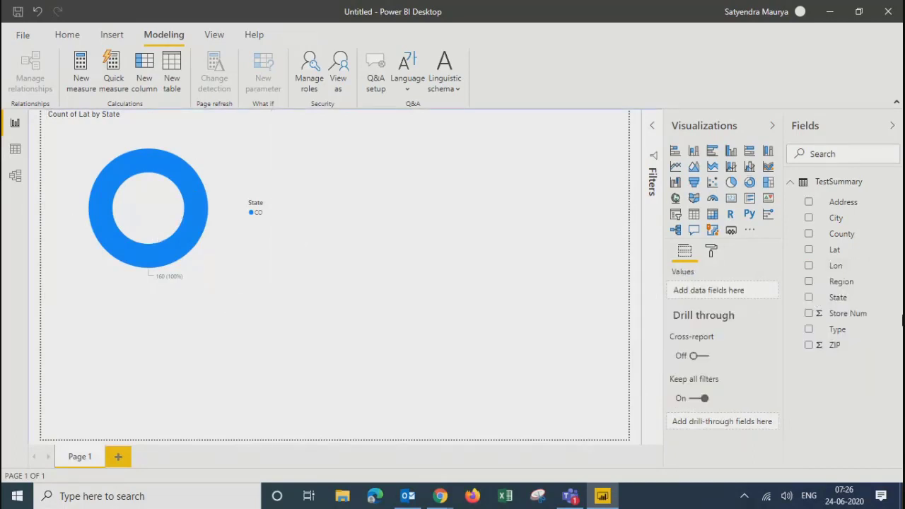
- Add a map below the donut chart with City as its location, and select the donut chart
click(808, 218)
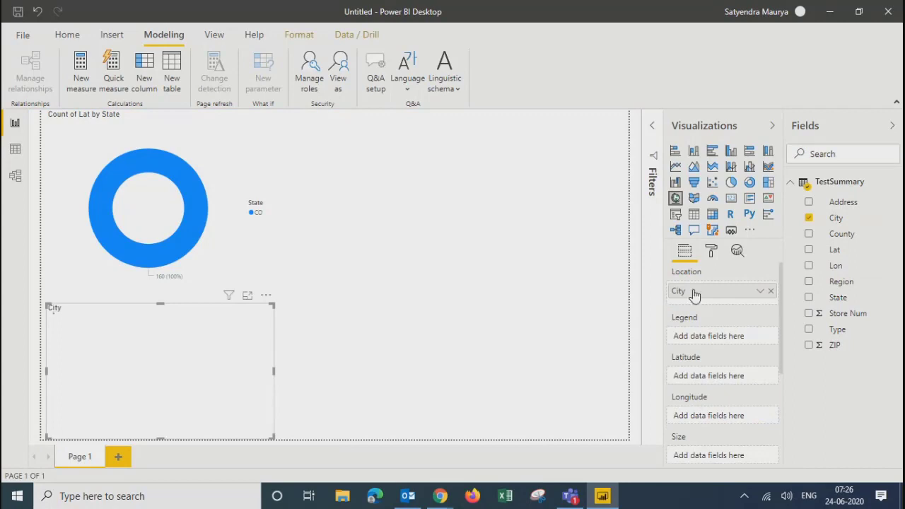
click(161, 223)
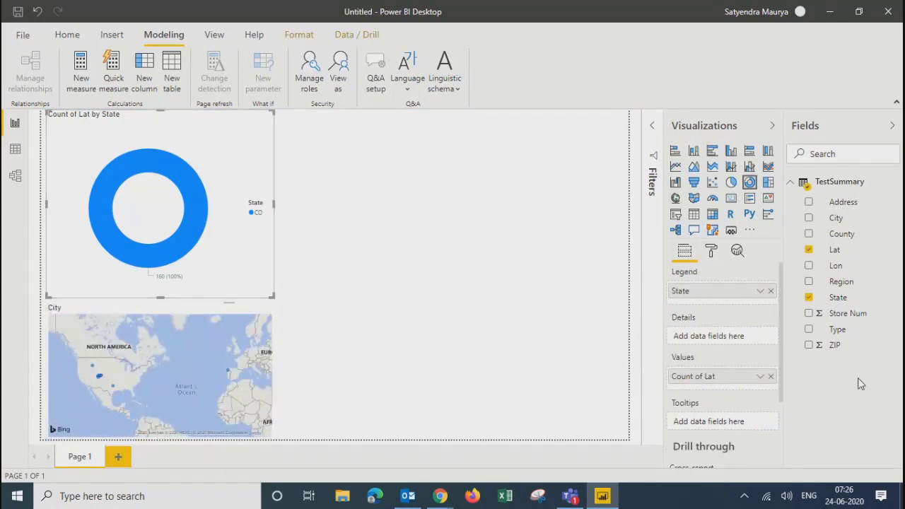
- Replace the donut chart's legend field with City and use ZIP as the map's bubble size
click(771, 293)
click(809, 218)
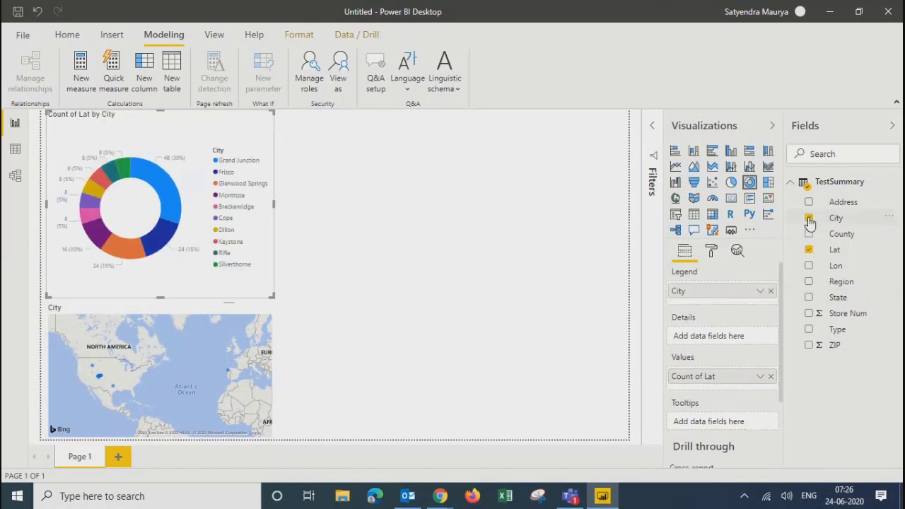
click(169, 305)
click(165, 315)
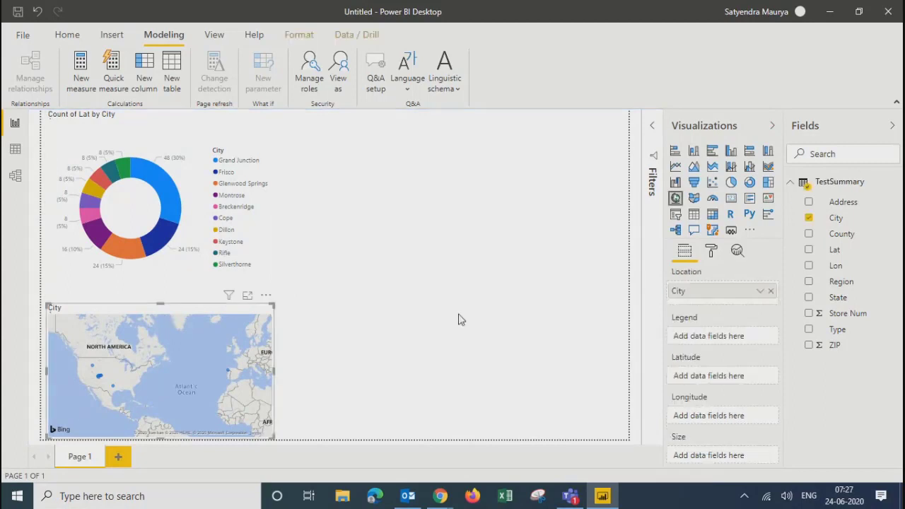
click(809, 347)
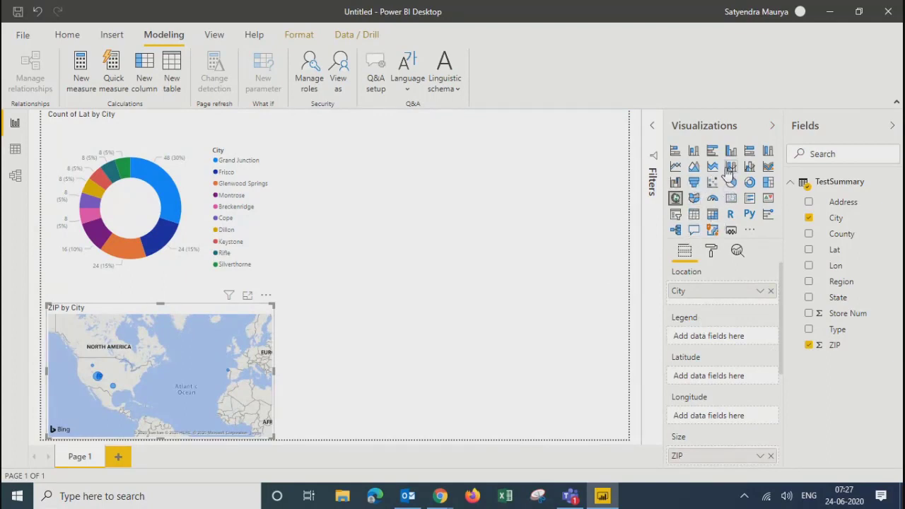
- Add an empty area chart beside the donut chart and move the map to the page's lower right corner
click(558, 204)
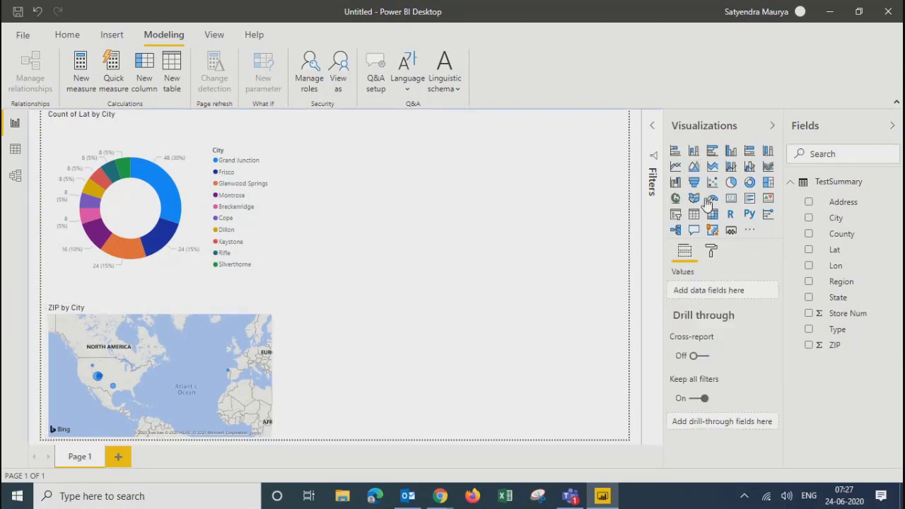
click(695, 167)
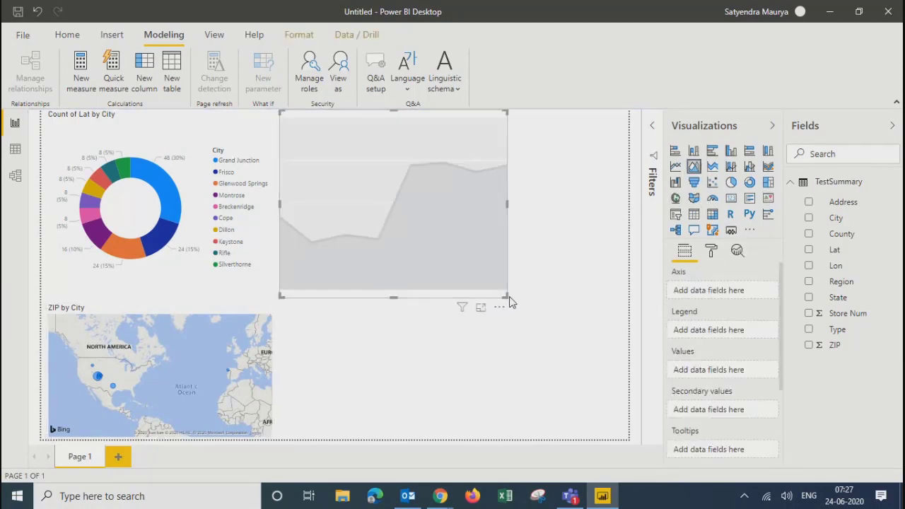
drag(209, 342, 145, 354)
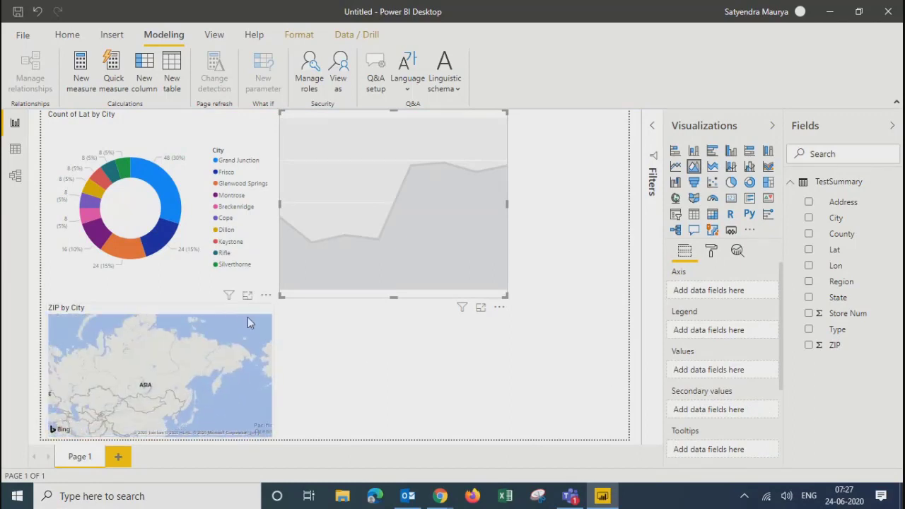
drag(248, 317, 619, 351)
click(384, 133)
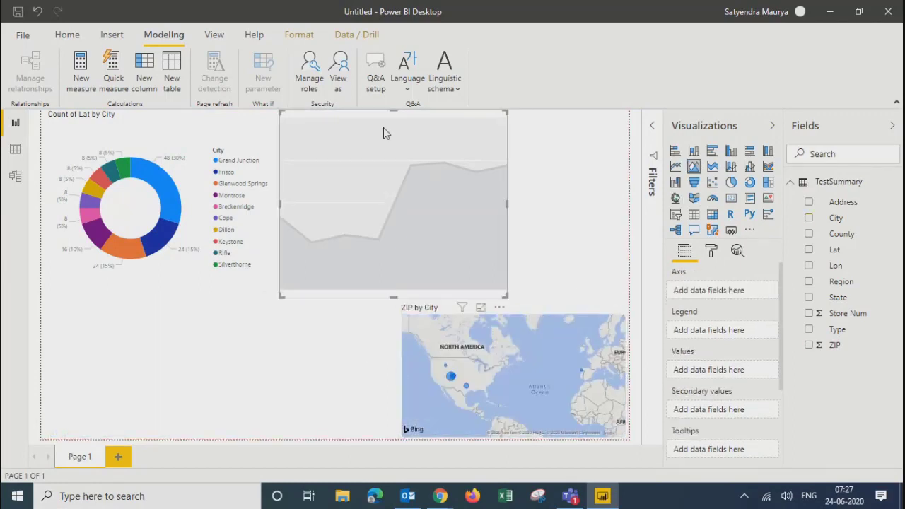
- Fit the empty area chart below the donut chart and enlarge the map to fill the rest of the page
drag(390, 118, 142, 297)
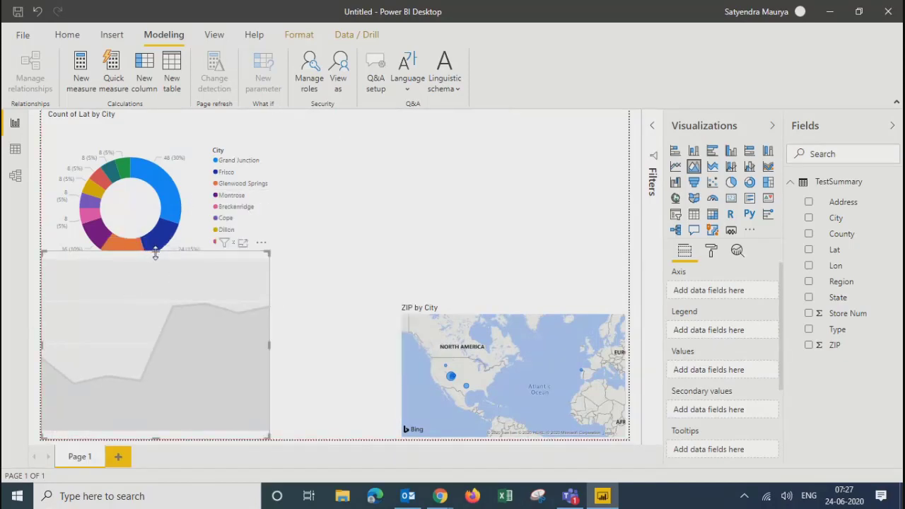
drag(155, 255, 149, 281)
click(515, 361)
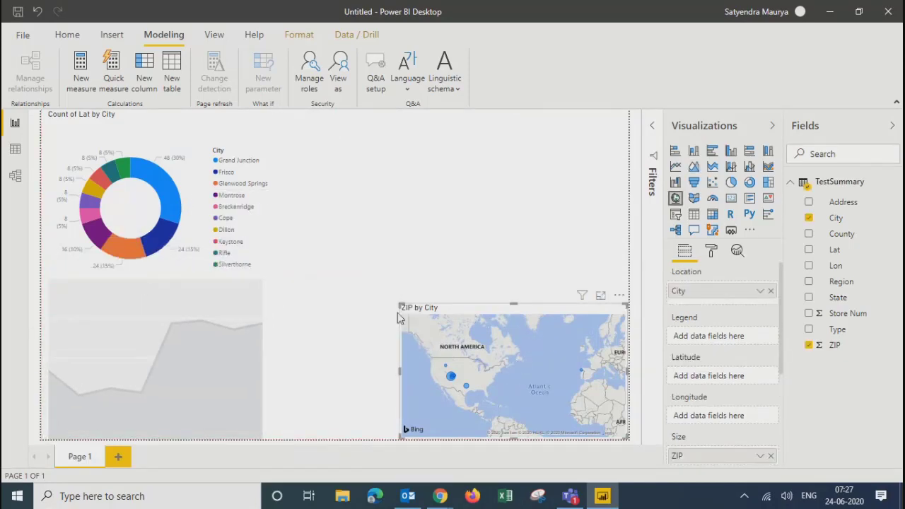
drag(401, 306, 267, 108)
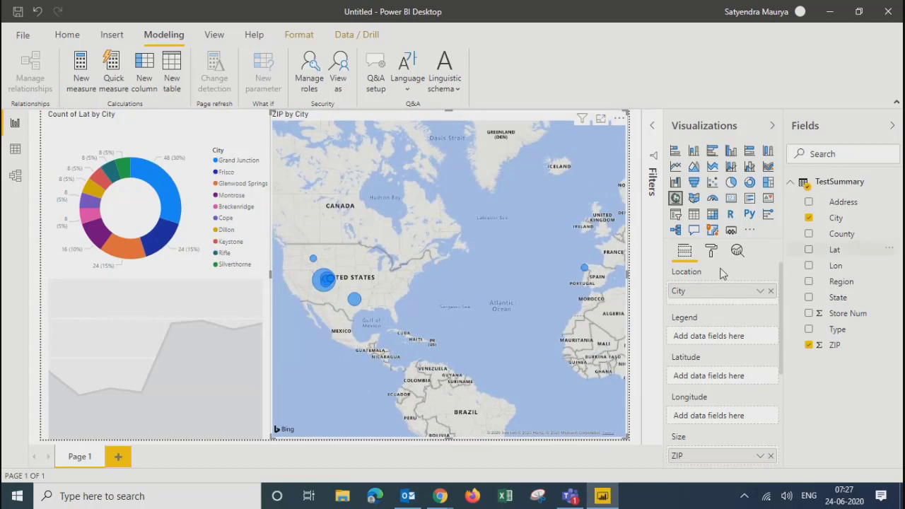
- Convert the empty area chart to a treemap grouped by City with Count of Lon as its values
click(225, 330)
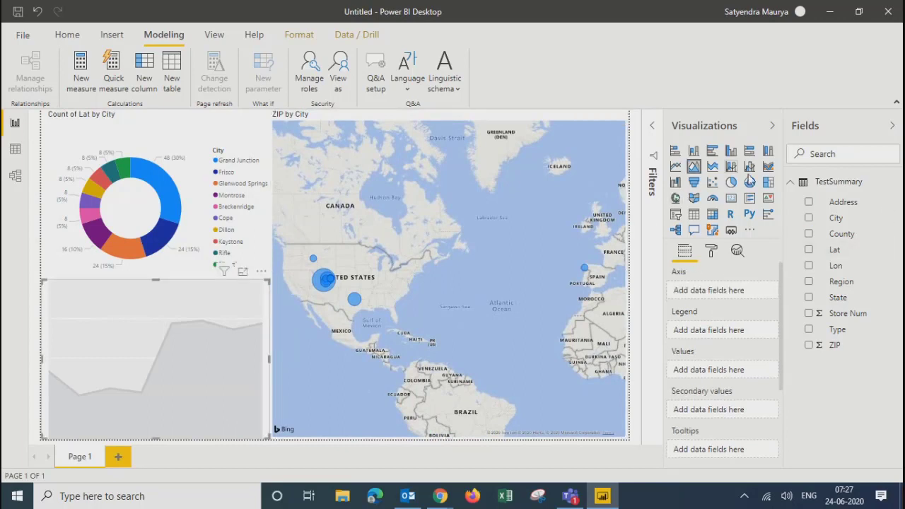
click(768, 182)
click(808, 218)
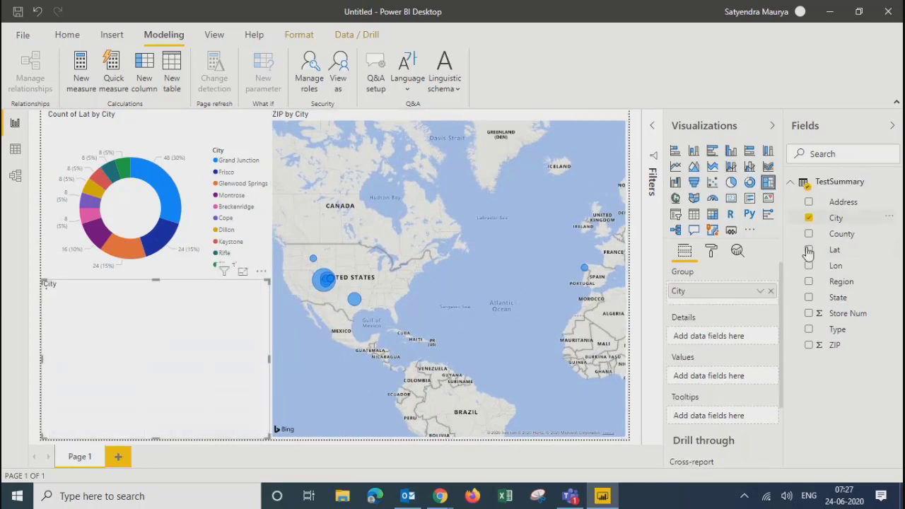
click(808, 265)
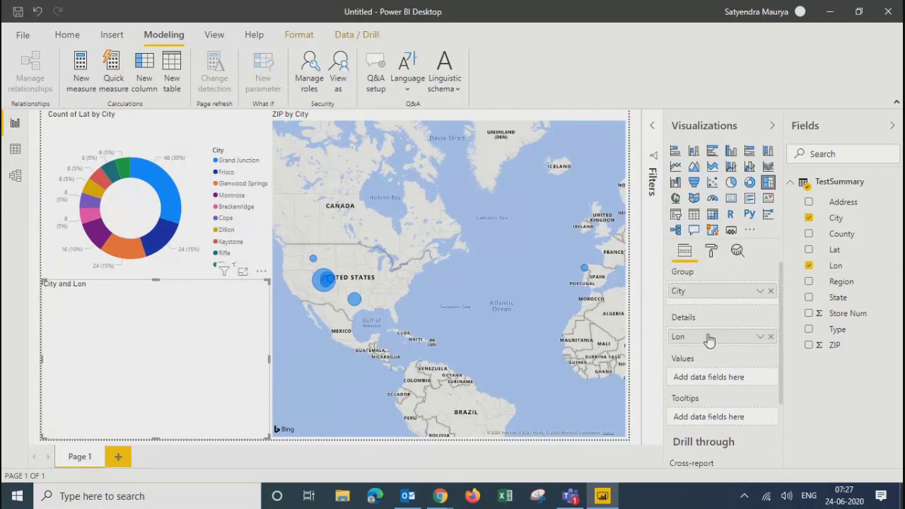
drag(709, 340, 715, 379)
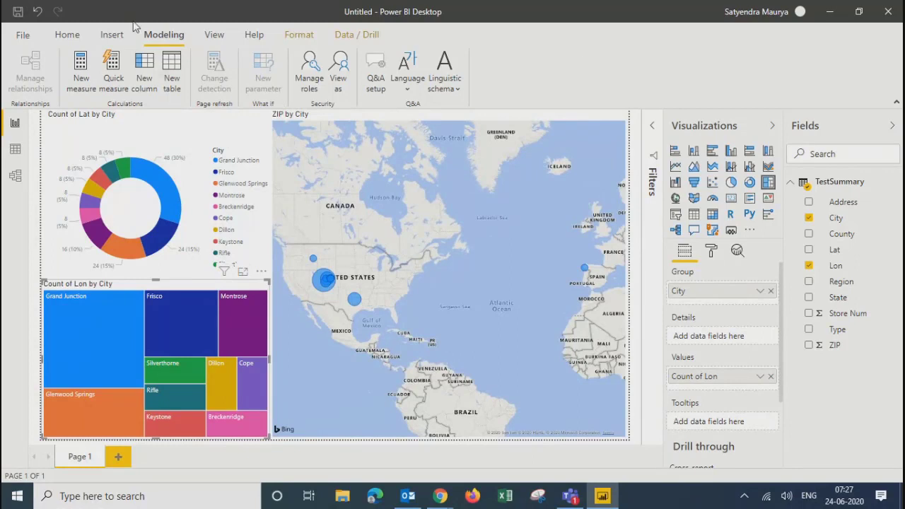
- Set the RegionPrm parameter to North and apply the pending query changes
click(66, 35)
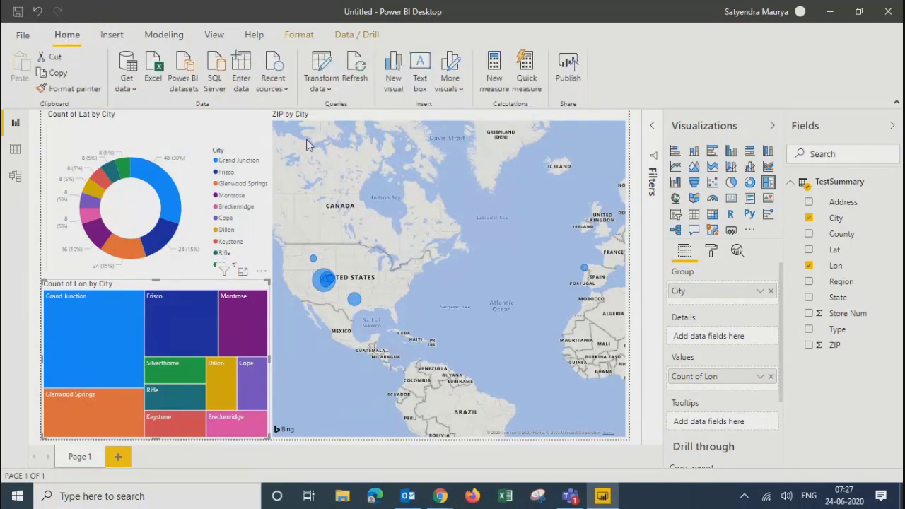
click(319, 90)
click(319, 90)
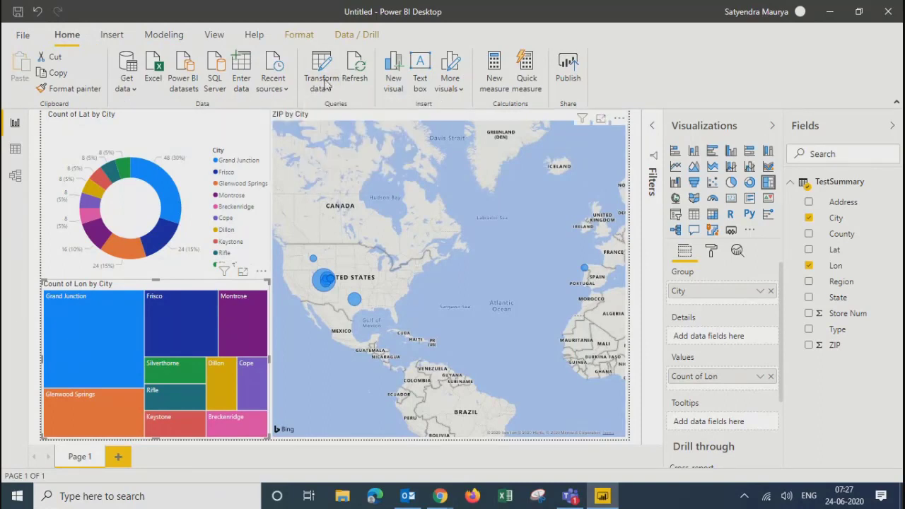
click(318, 91)
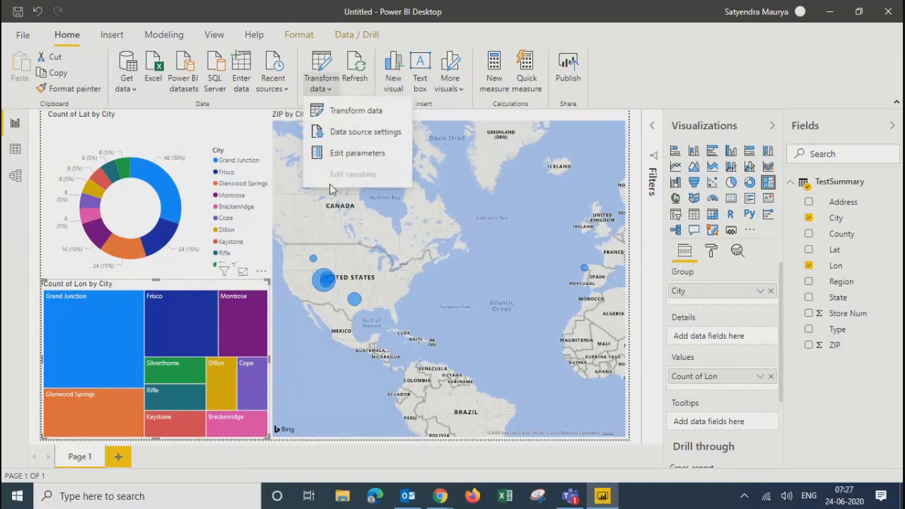
click(358, 154)
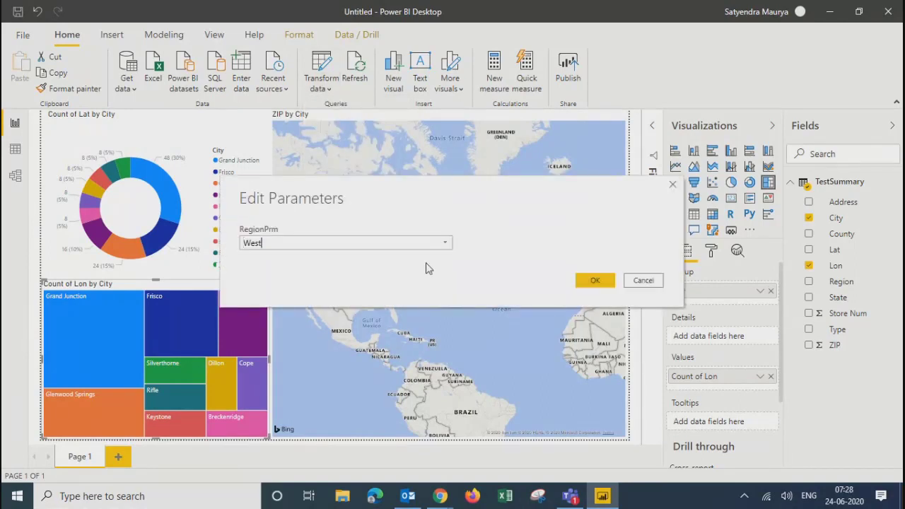
click(445, 243)
click(287, 258)
click(592, 281)
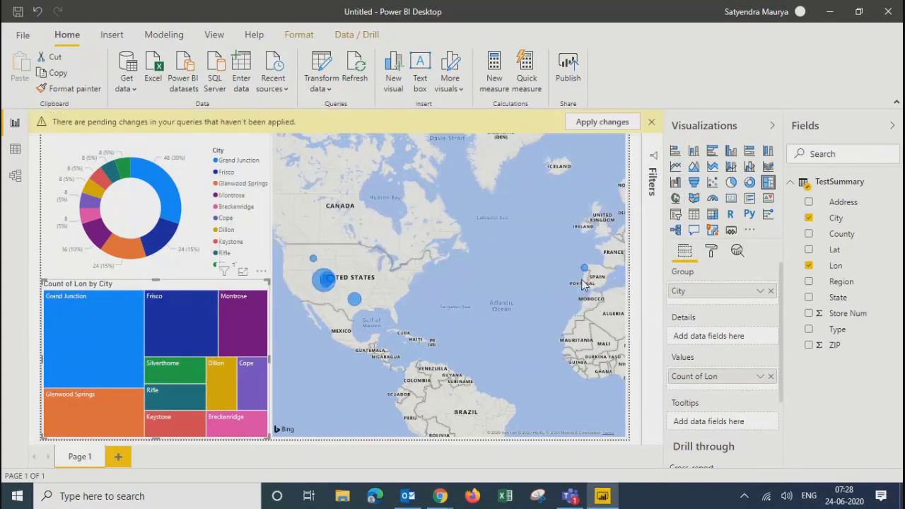
click(581, 126)
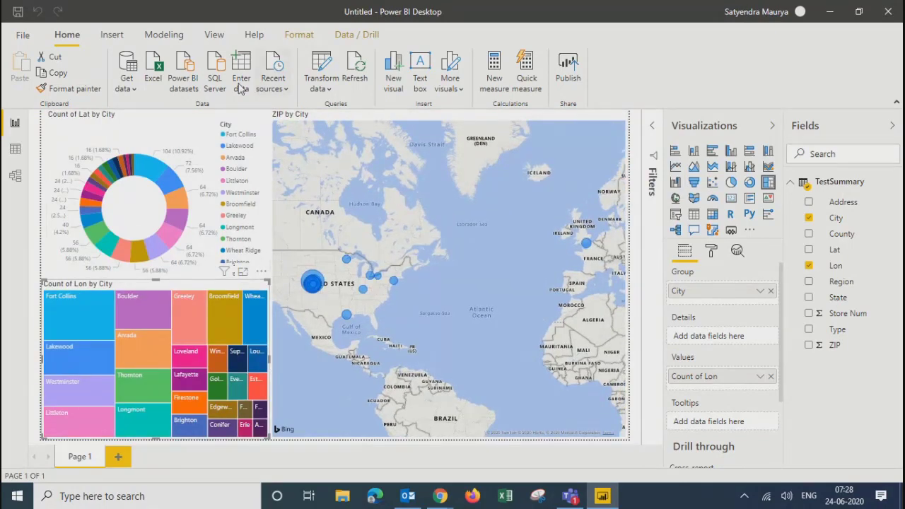
- Change the RegionPrm parameter to South and apply the query changes to the report
click(315, 89)
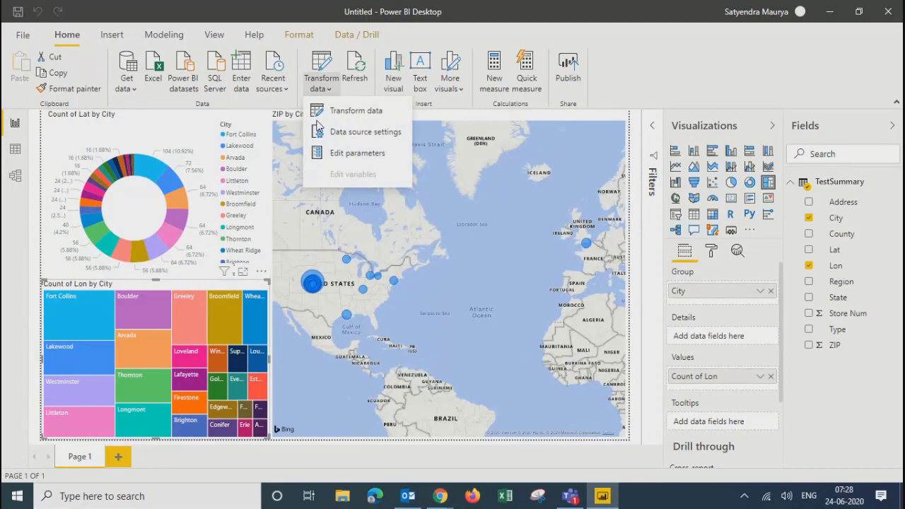
click(340, 152)
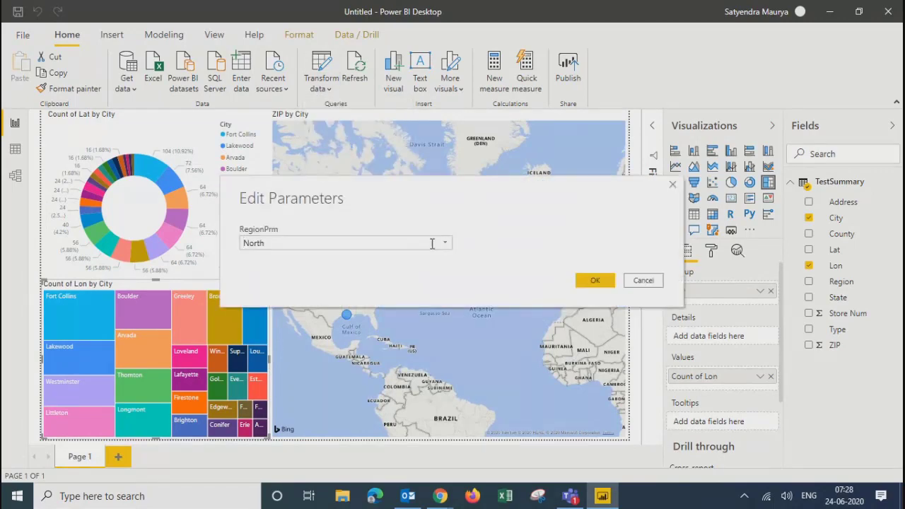
click(445, 242)
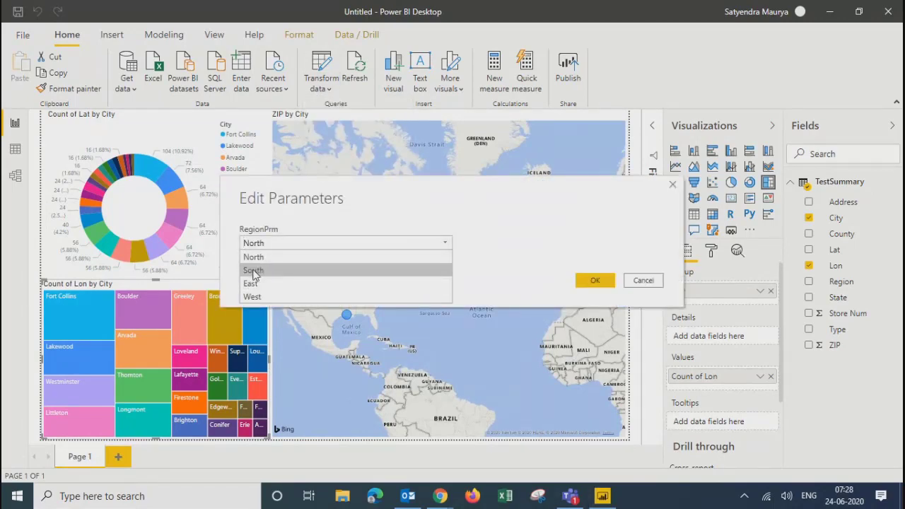
click(253, 271)
click(594, 281)
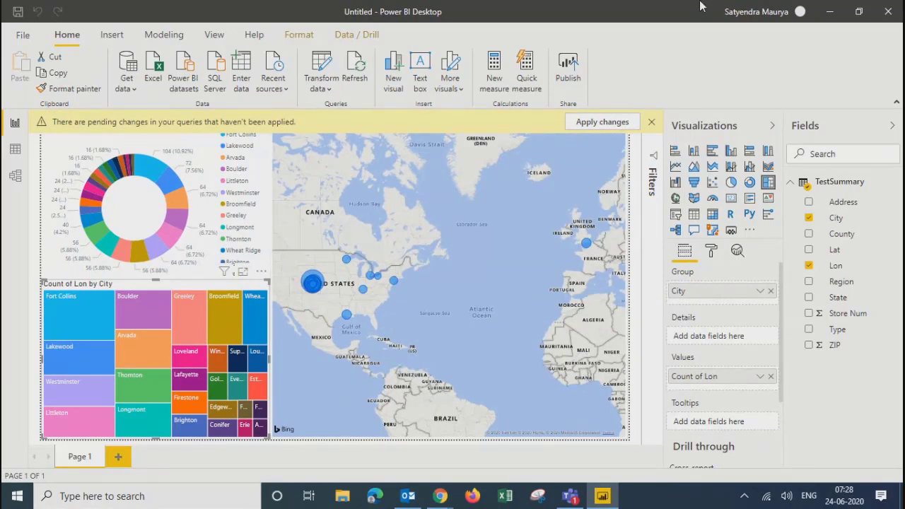
click(595, 125)
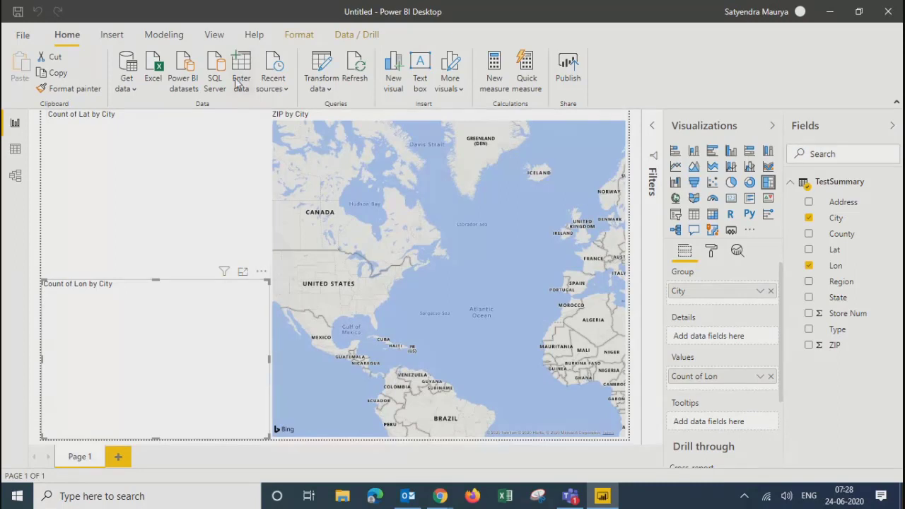
- Switch the RegionPrm parameter back to North and apply the changes
click(271, 83)
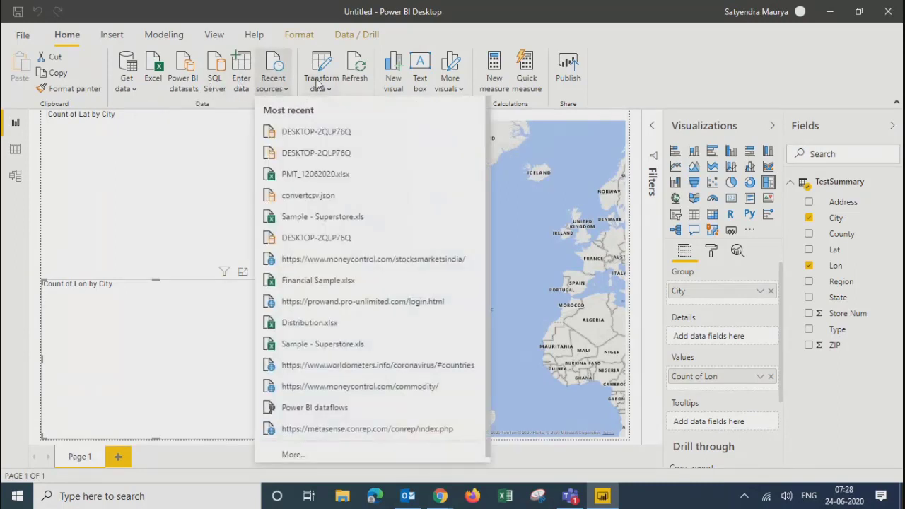
click(321, 84)
click(337, 153)
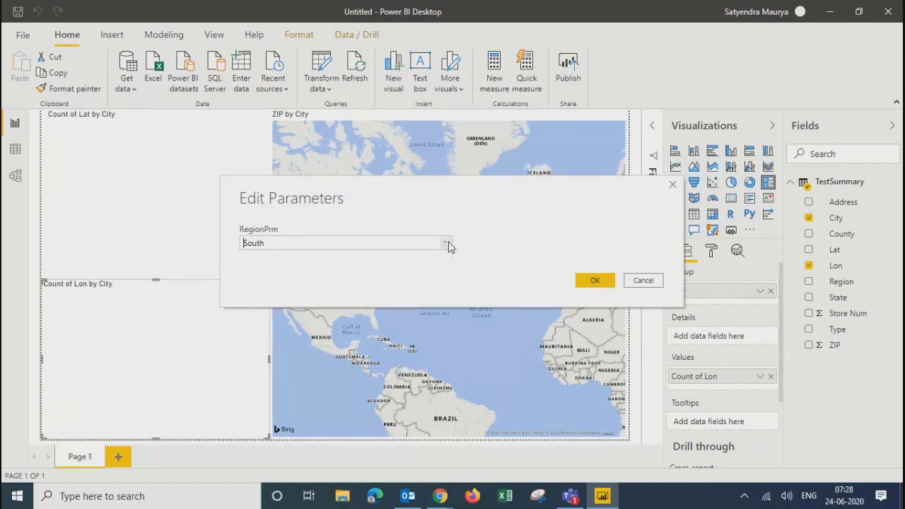
click(445, 243)
click(307, 257)
click(598, 281)
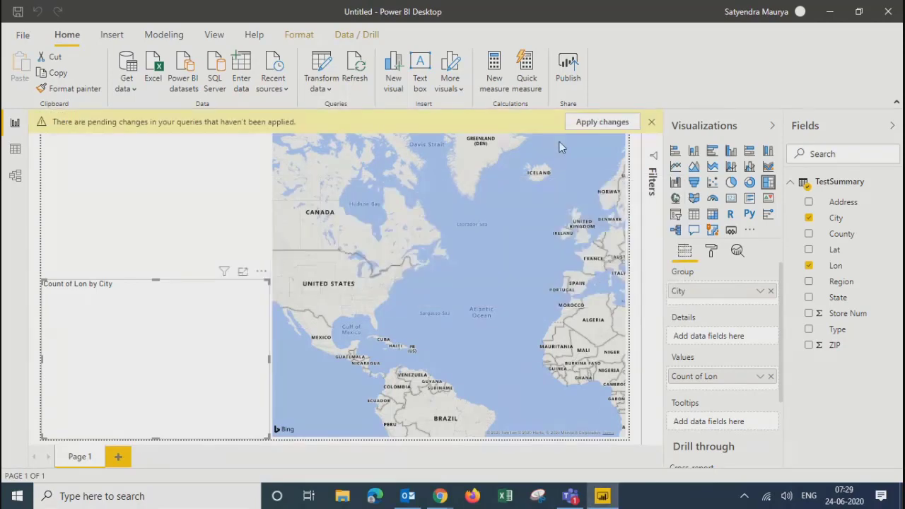
click(604, 122)
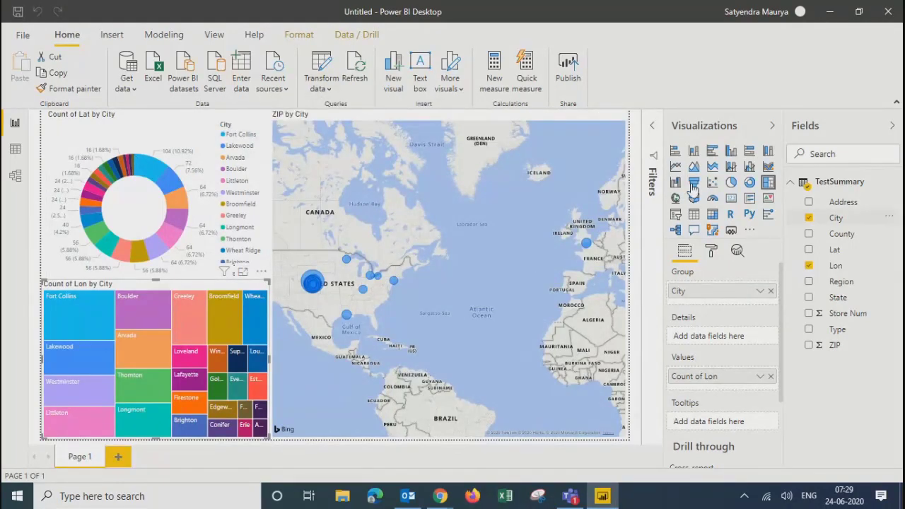
- Show the Filters pane, inspect the treemap's Count of Lon filter options and hide that filter from report viewers
click(653, 126)
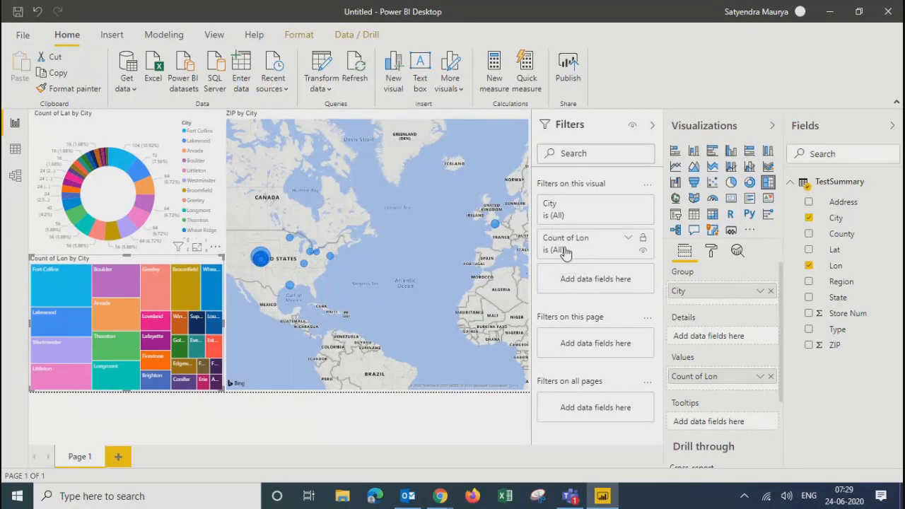
click(629, 241)
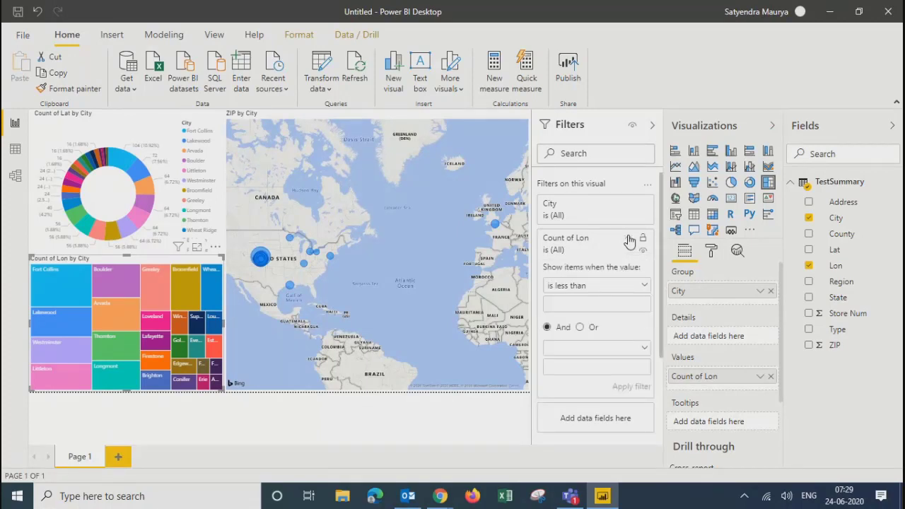
click(629, 241)
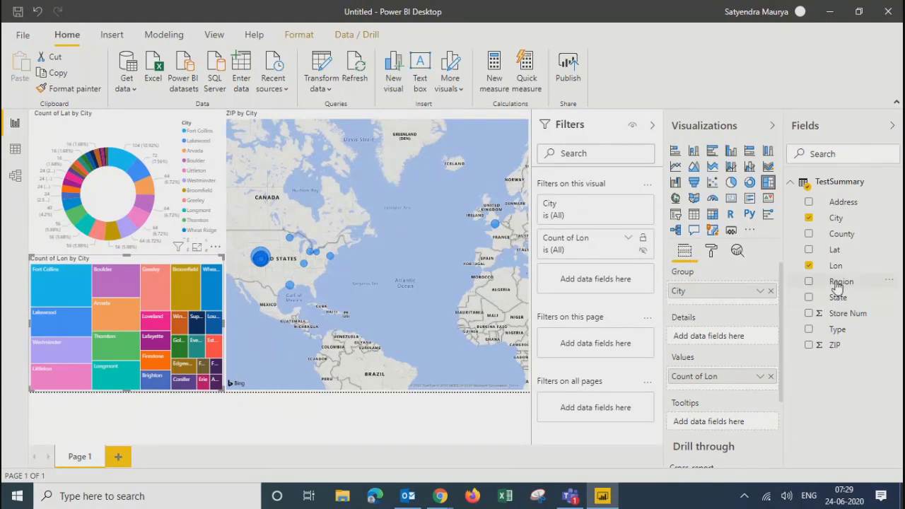
- Add Region as a filter on all pages and State as a filter on this page
drag(837, 286, 585, 417)
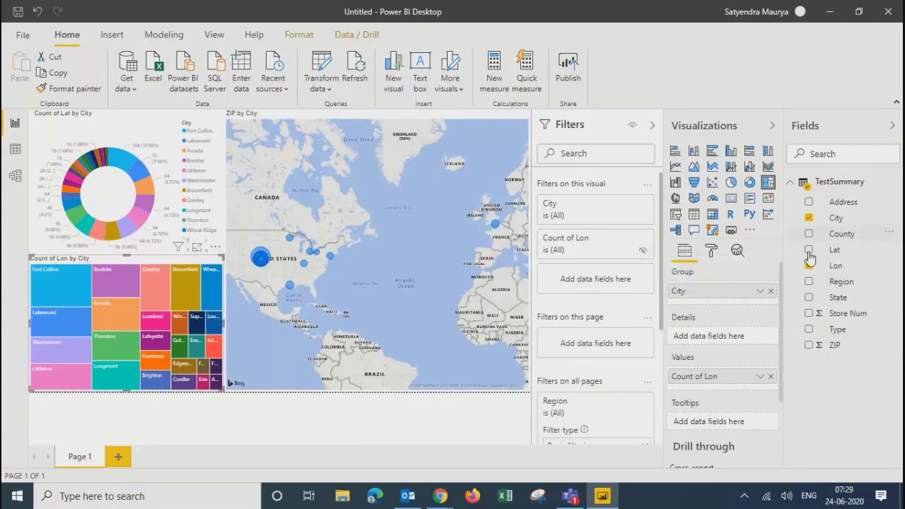
drag(837, 301, 586, 347)
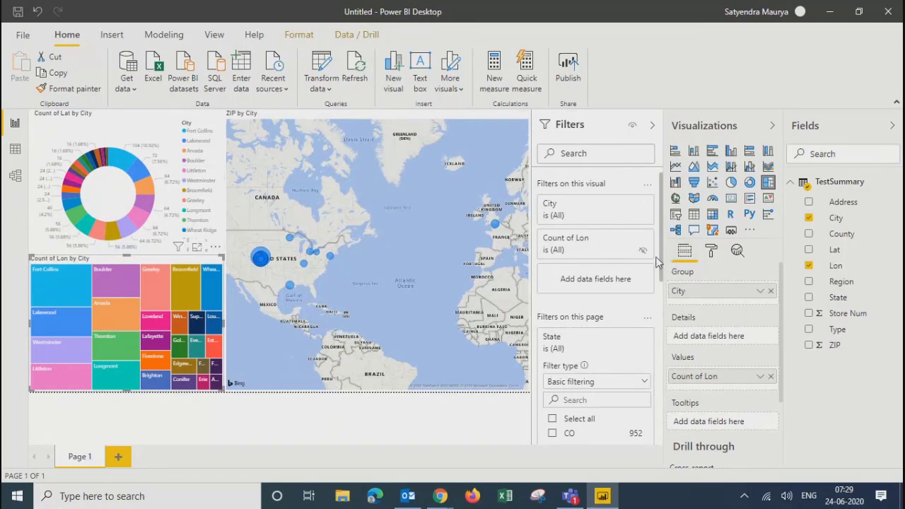
scroll(663, 293, down, 1)
drag(664, 293, 667, 398)
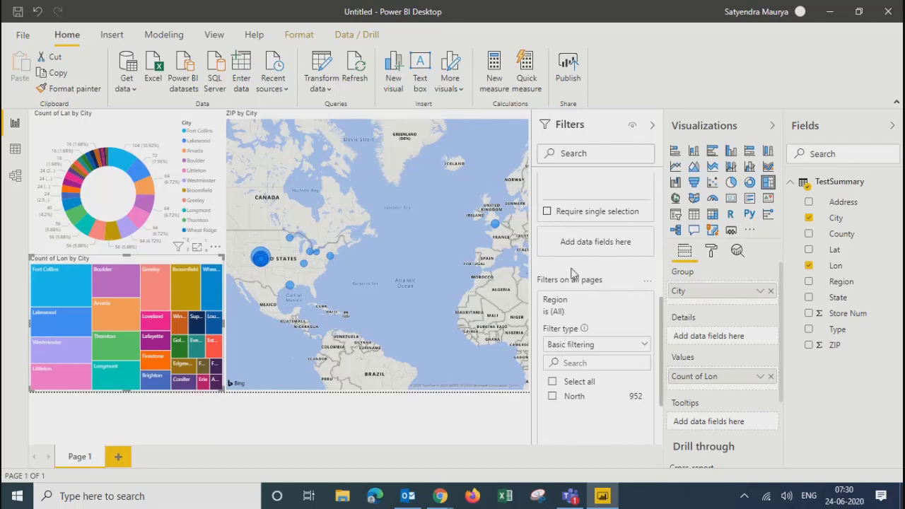
- Add an empty slicer to the page and lower the ZIP by City map's upper edge to free a strip above it
click(427, 434)
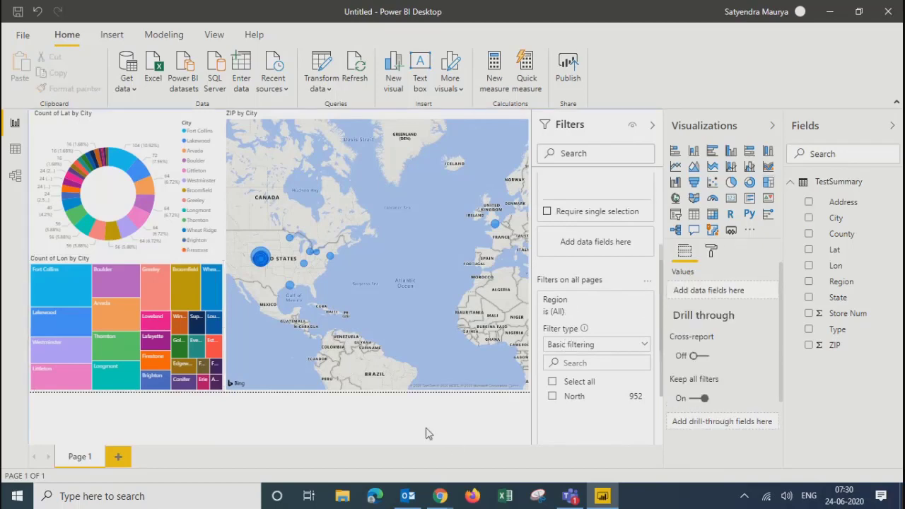
click(676, 220)
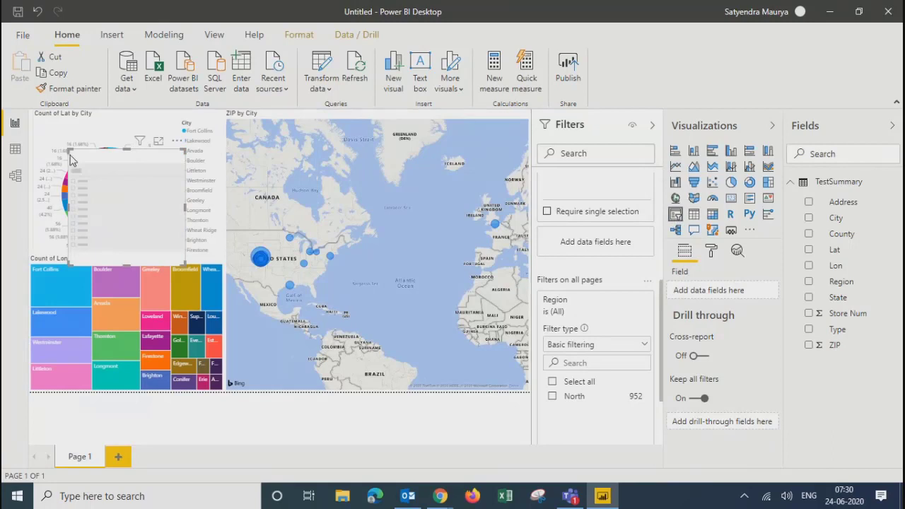
drag(104, 163, 140, 154)
click(400, 181)
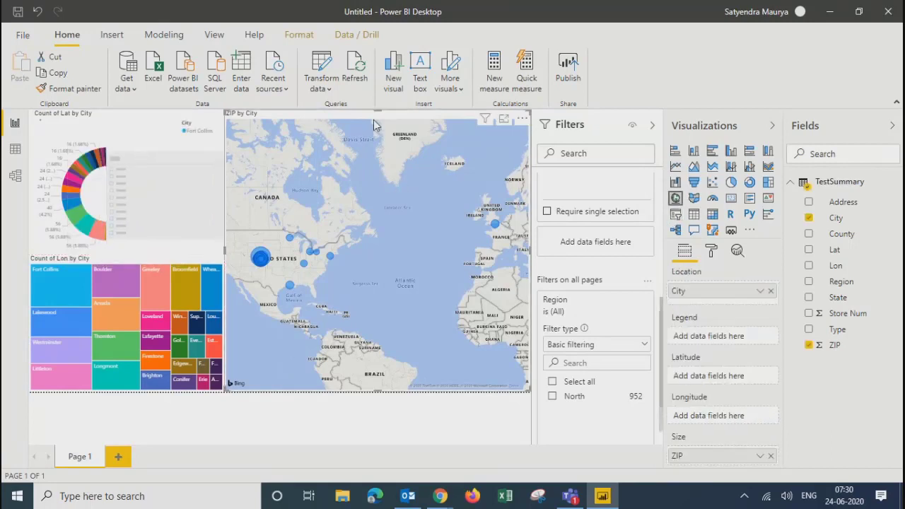
drag(377, 110, 363, 160)
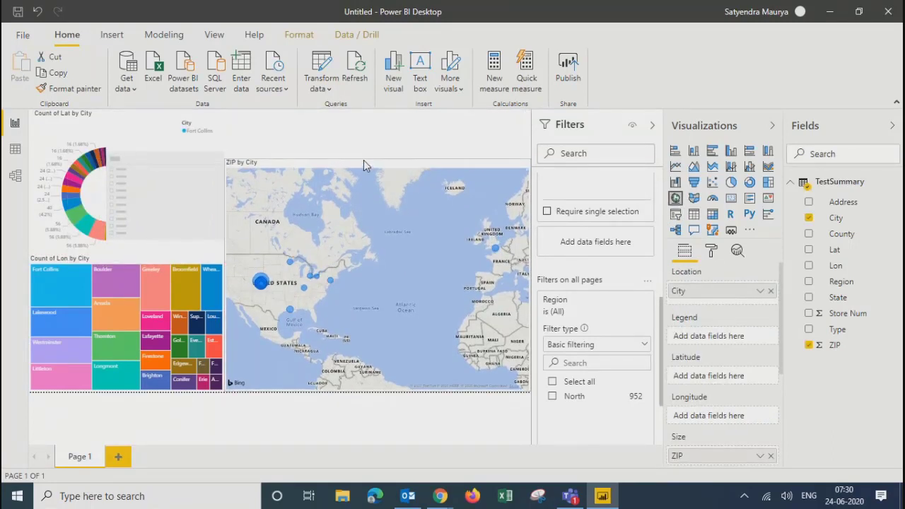
- Fit the slicer into the strip above the map, matching the map's width, and assign the Type field to it
click(163, 201)
drag(166, 138, 167, 111)
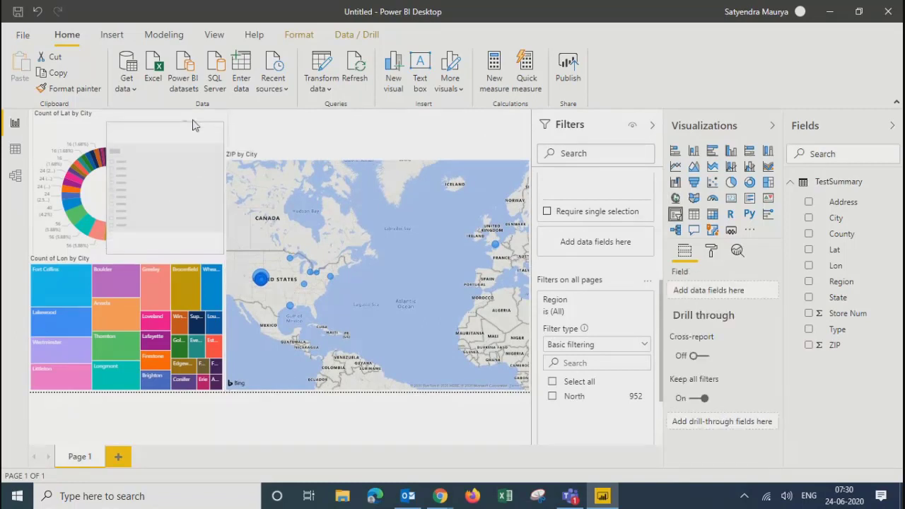
drag(224, 182, 532, 195)
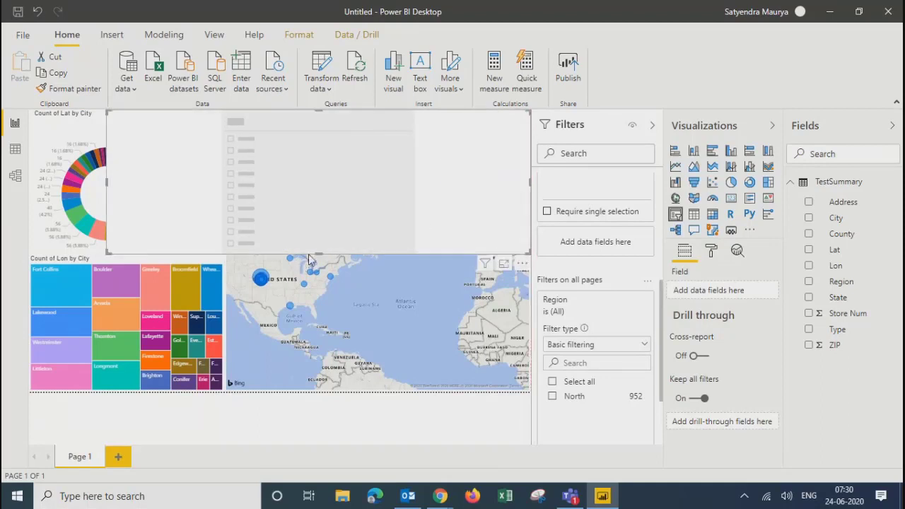
drag(336, 253, 346, 162)
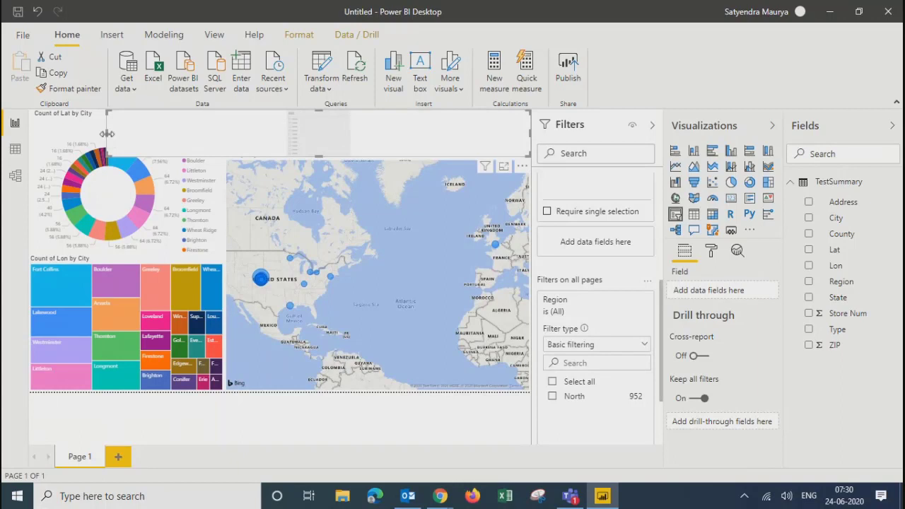
drag(108, 140, 229, 147)
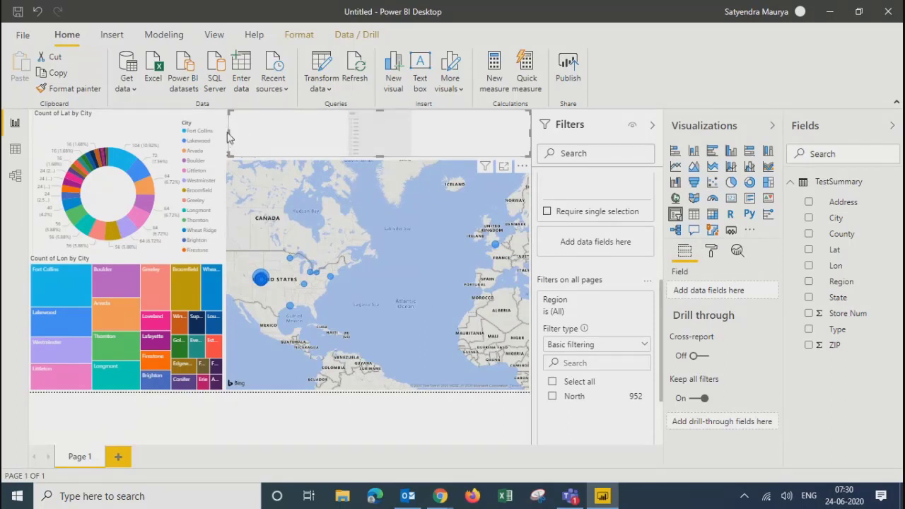
drag(230, 132, 226, 142)
click(810, 330)
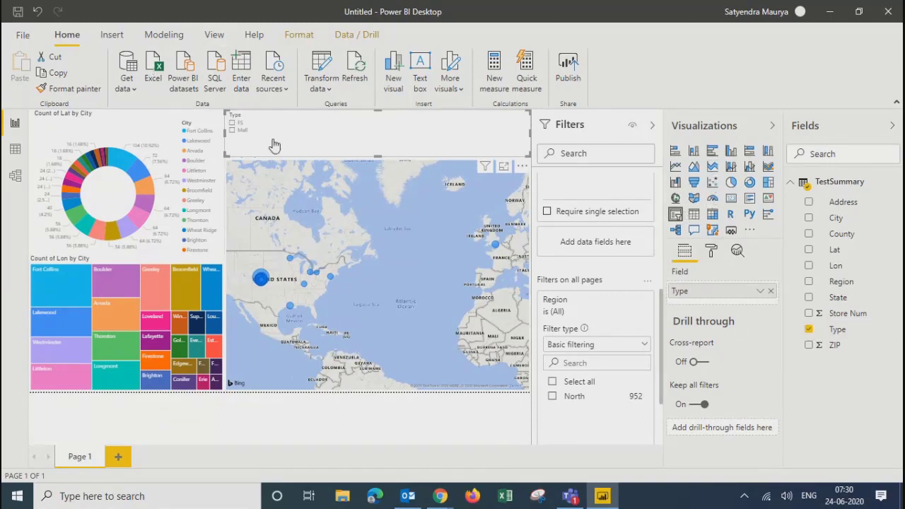
- Set the Type slicer's orientation to Horizontal and turn off its Responsive option
click(711, 251)
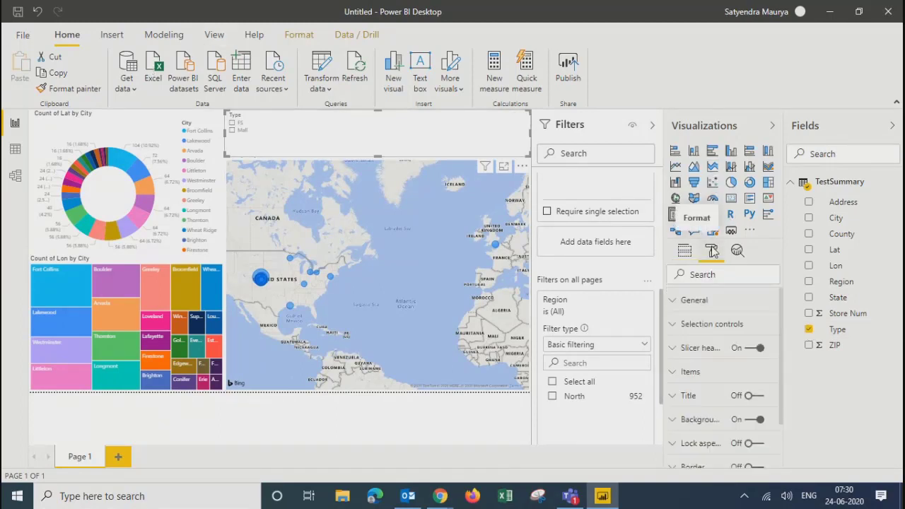
click(683, 302)
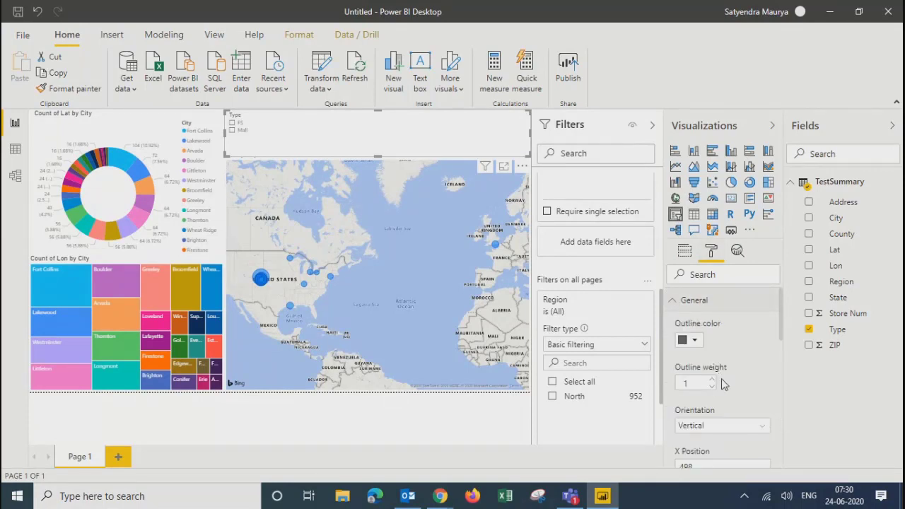
click(709, 427)
click(707, 452)
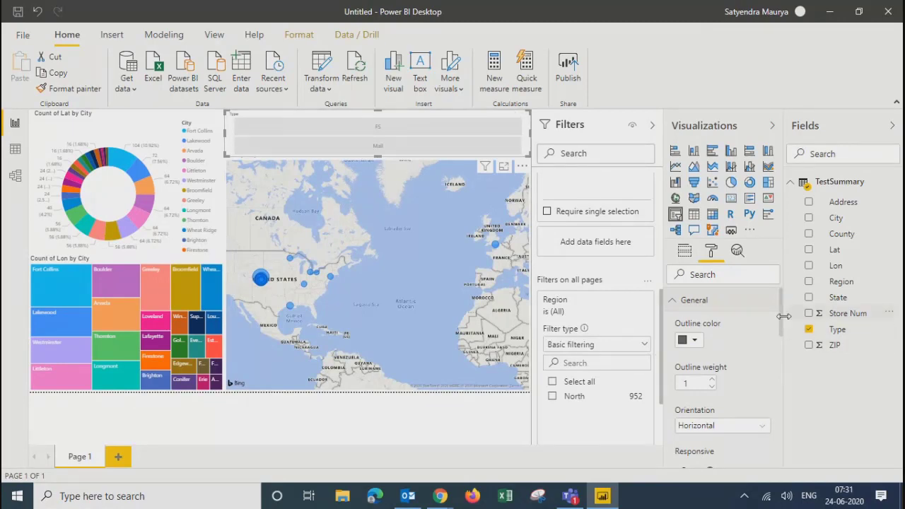
scroll(784, 343, down, 1)
scroll(784, 342, down, 1)
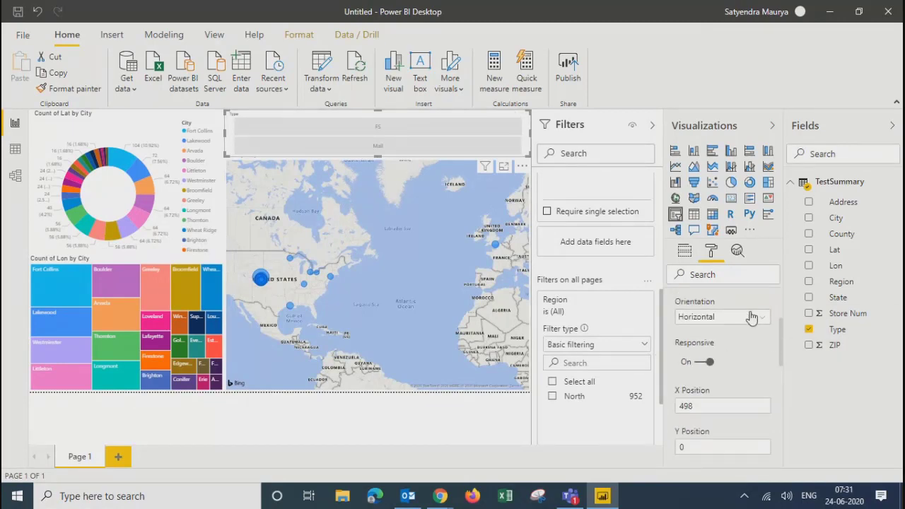
click(752, 317)
click(754, 346)
click(704, 362)
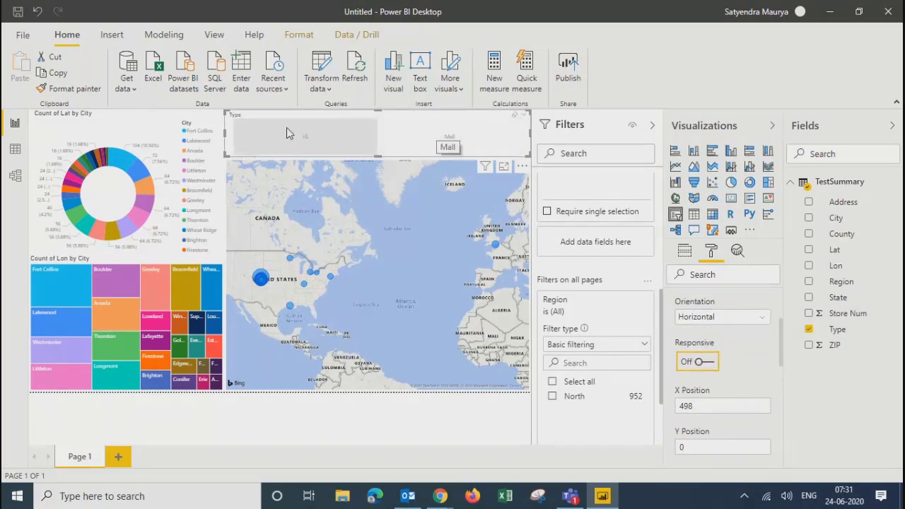
- Turn off the Type slicer's header and set its items' outline to Frame
drag(780, 346, 795, 445)
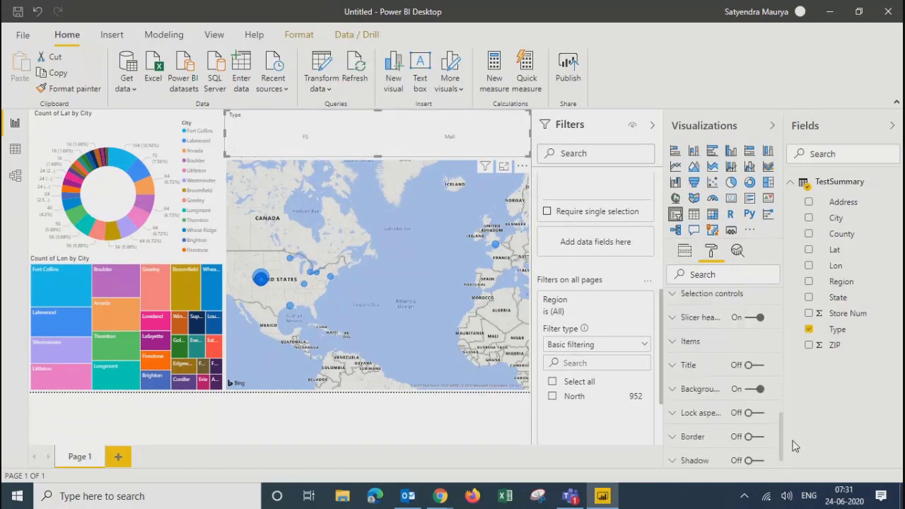
click(750, 319)
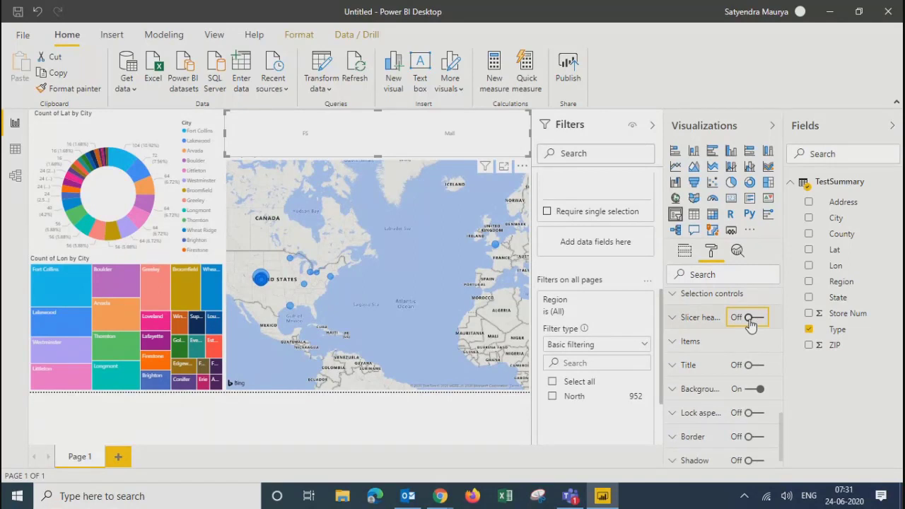
click(672, 342)
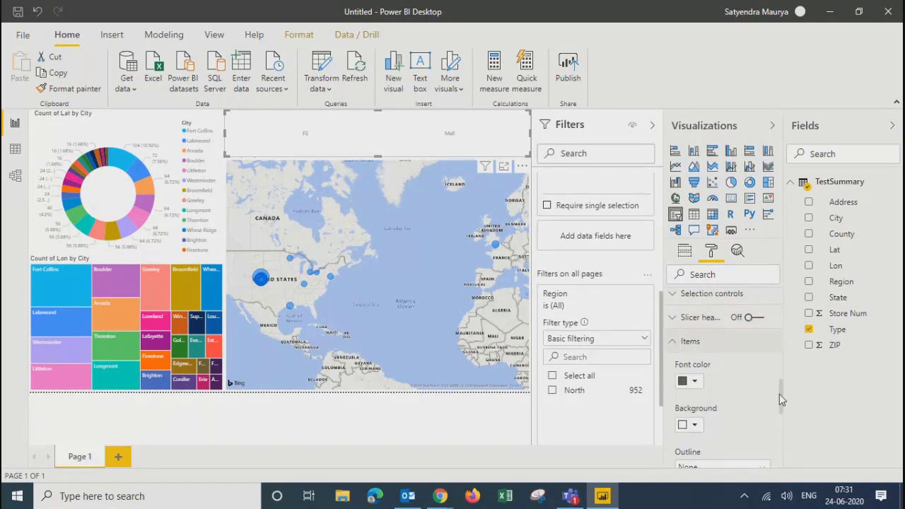
drag(780, 397, 784, 419)
click(741, 368)
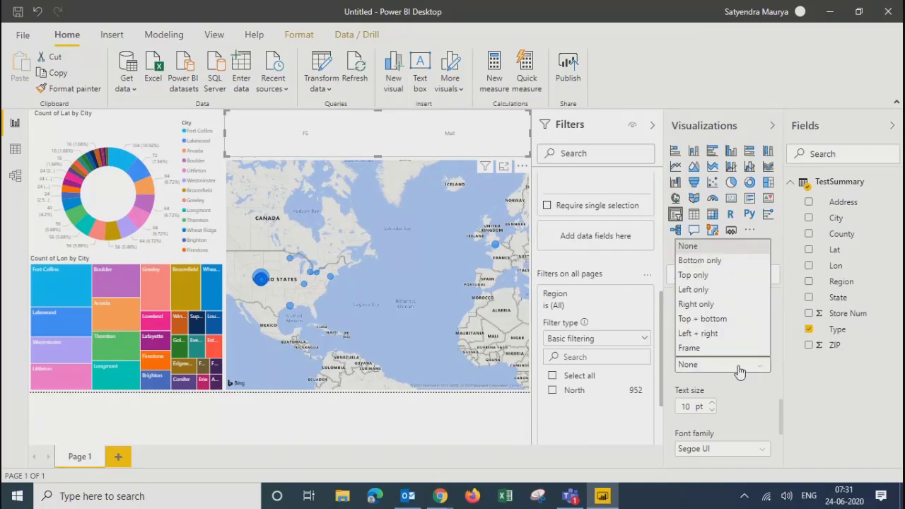
click(690, 349)
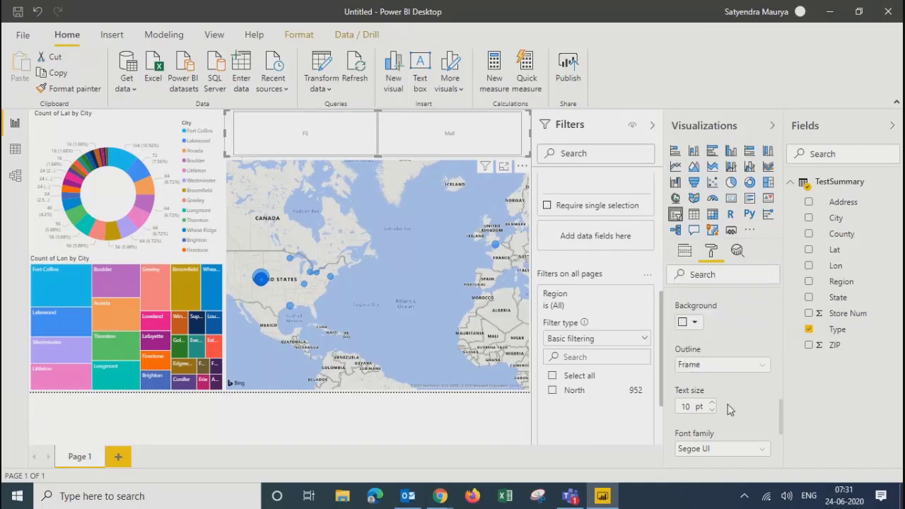
- Give the Type slicer's items an orange background and turn on the slicer's border
click(692, 324)
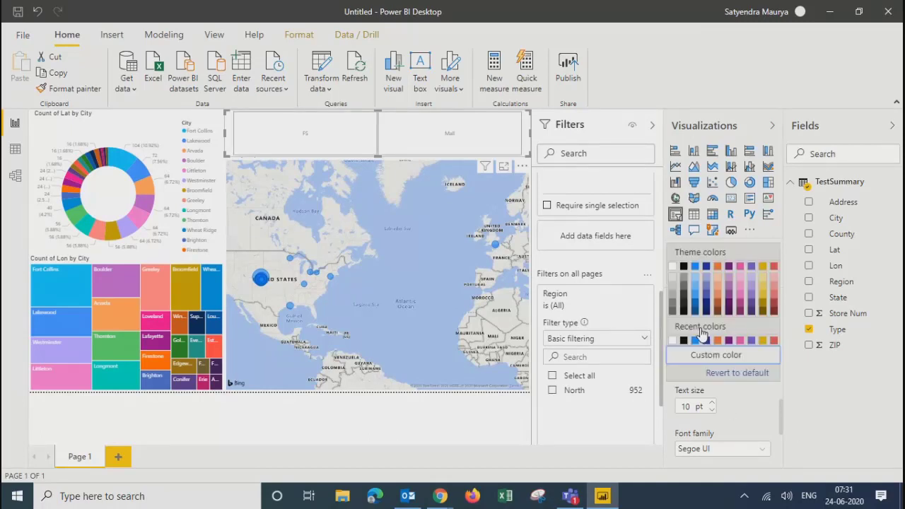
click(718, 341)
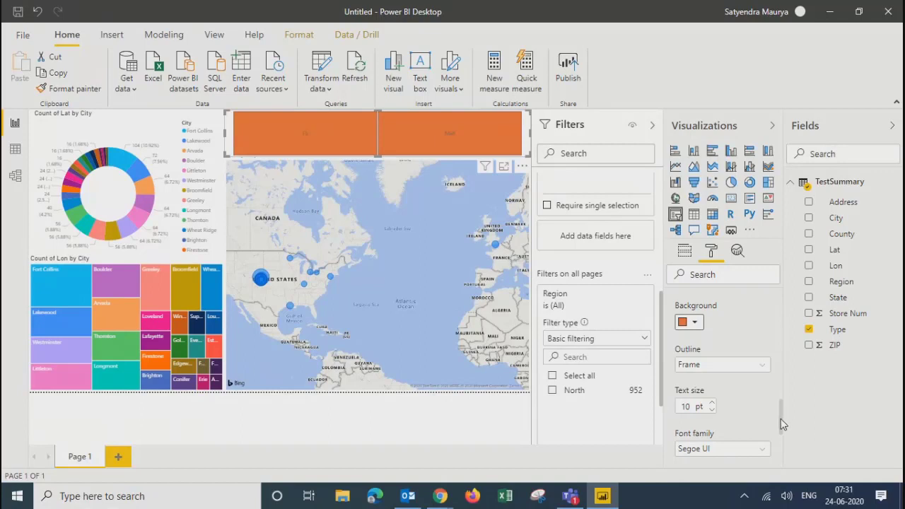
drag(781, 417, 780, 451)
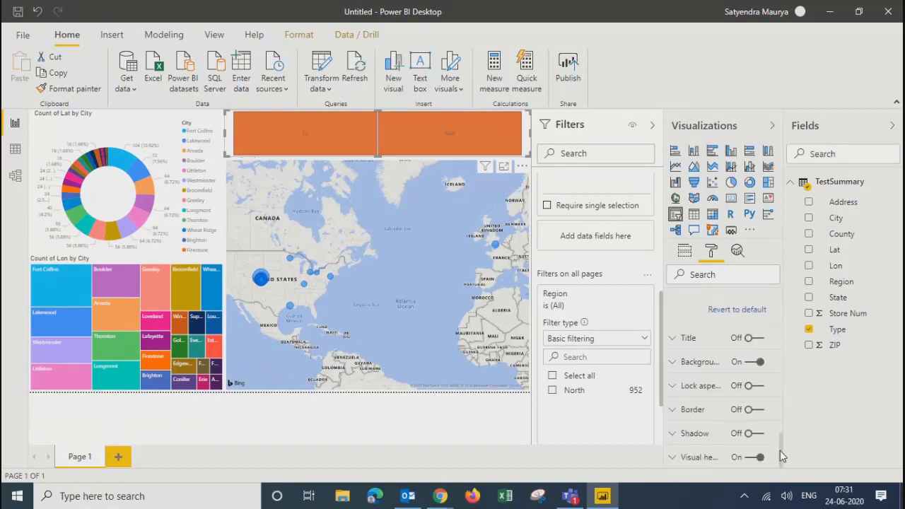
click(759, 410)
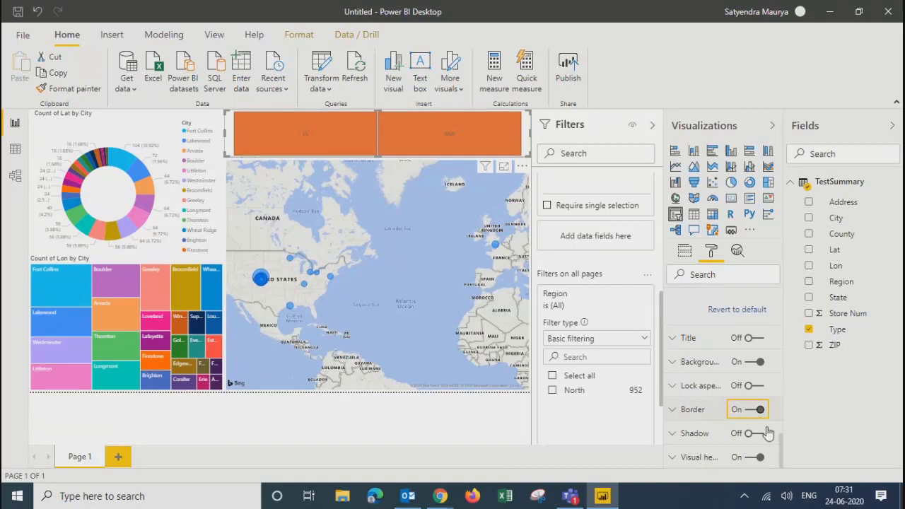
- Change the font color of the Type slicer's items to white
drag(782, 448, 792, 409)
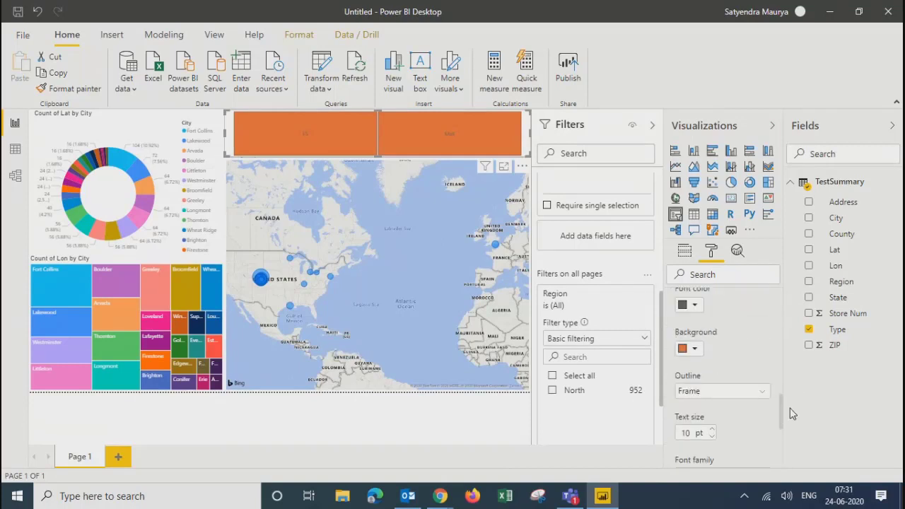
click(696, 345)
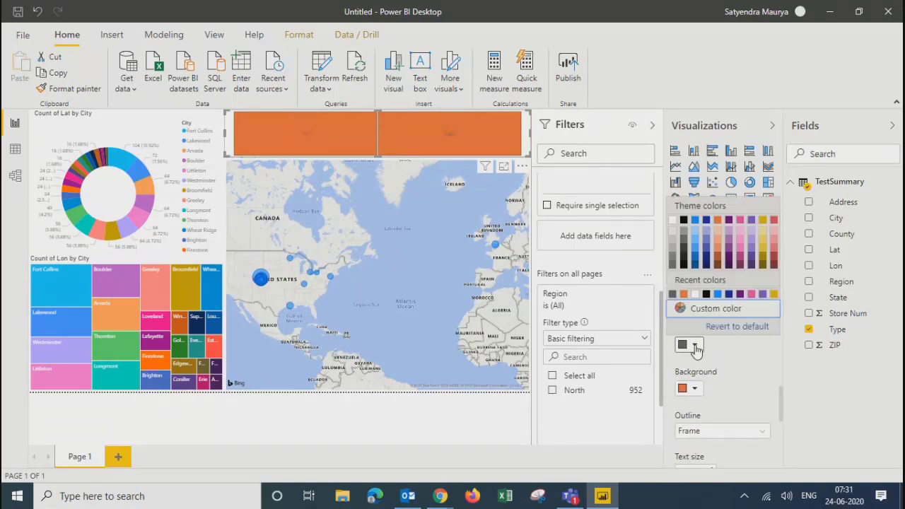
click(699, 294)
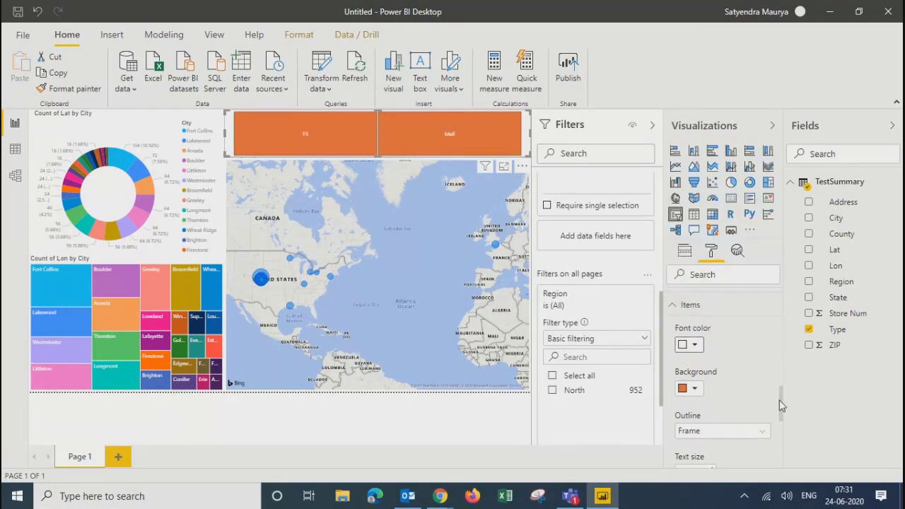
- Increase the text size of the Type slicer's items to 18 pt and deselect the slicer
scroll(778, 403, down, 3)
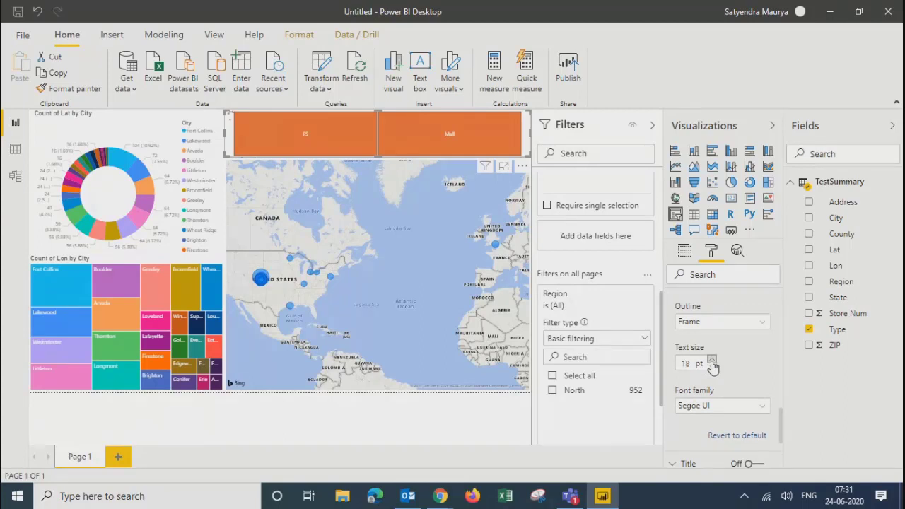
click(712, 361)
click(712, 361)
click(712, 362)
click(712, 366)
click(712, 366)
click(712, 366)
click(712, 365)
click(712, 365)
click(339, 434)
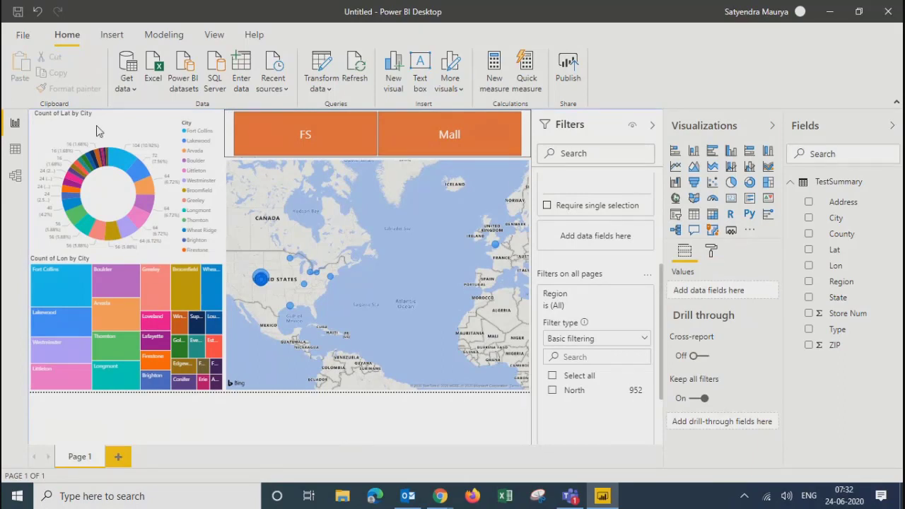
- Turn off the title of the Count of Lat by City donut chart and deselect the chart
click(125, 132)
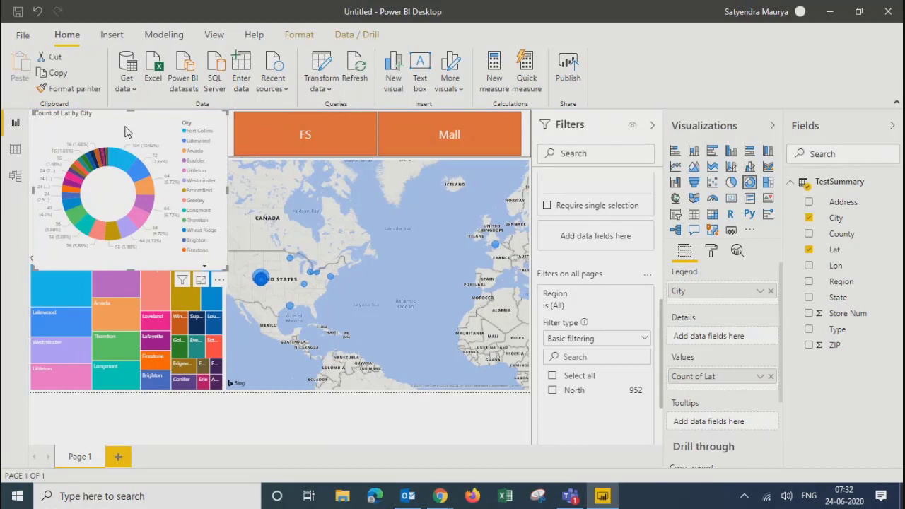
click(711, 251)
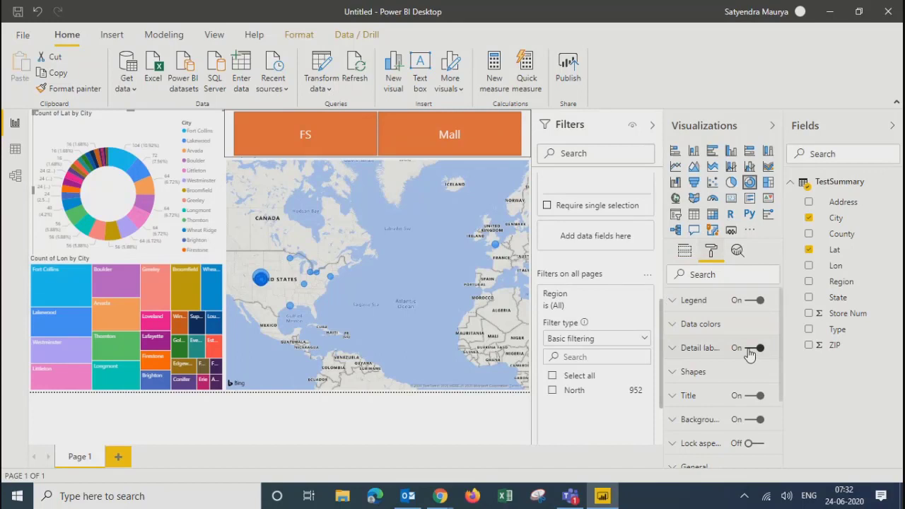
click(746, 398)
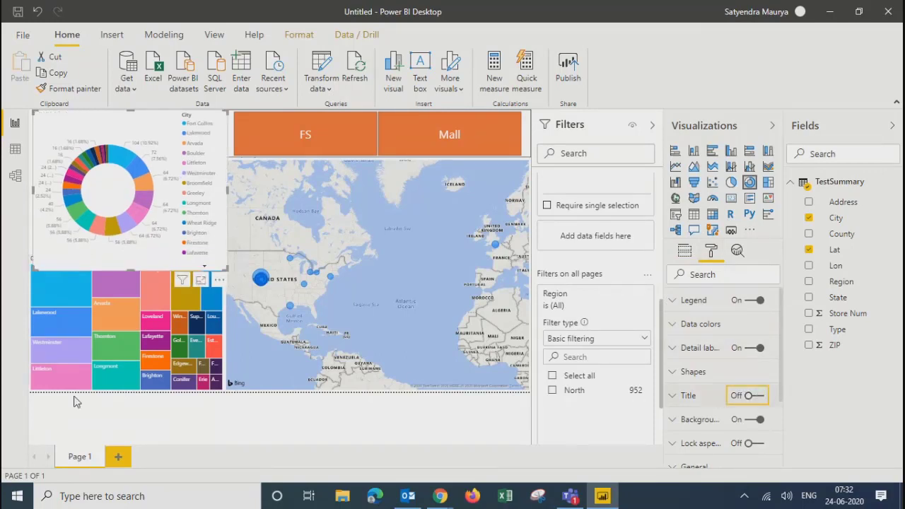
click(160, 426)
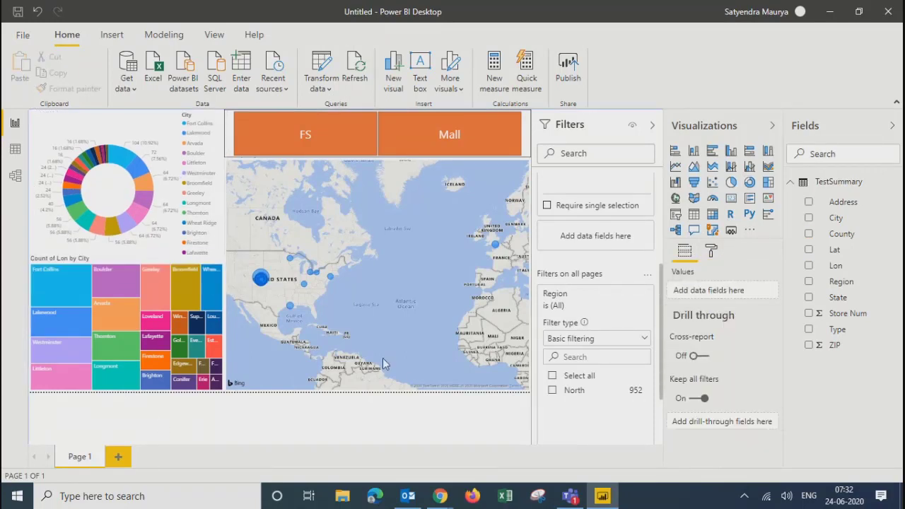
- Add report pages up to Page 3, place an empty table visual there and enlarge it to the page's full height
click(116, 457)
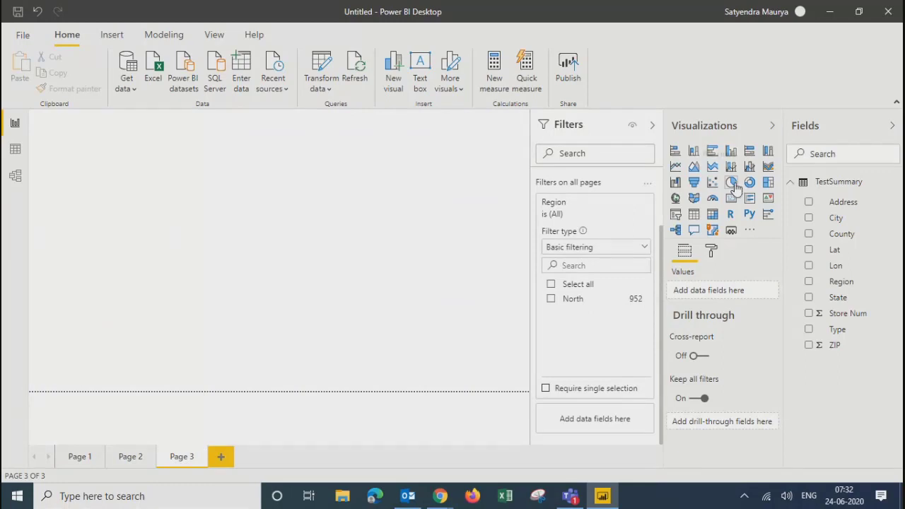
click(695, 216)
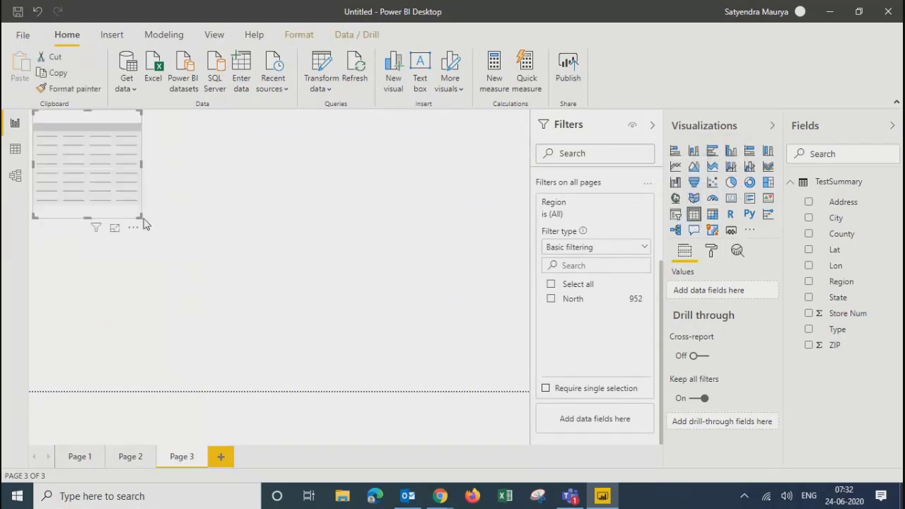
drag(137, 219, 330, 393)
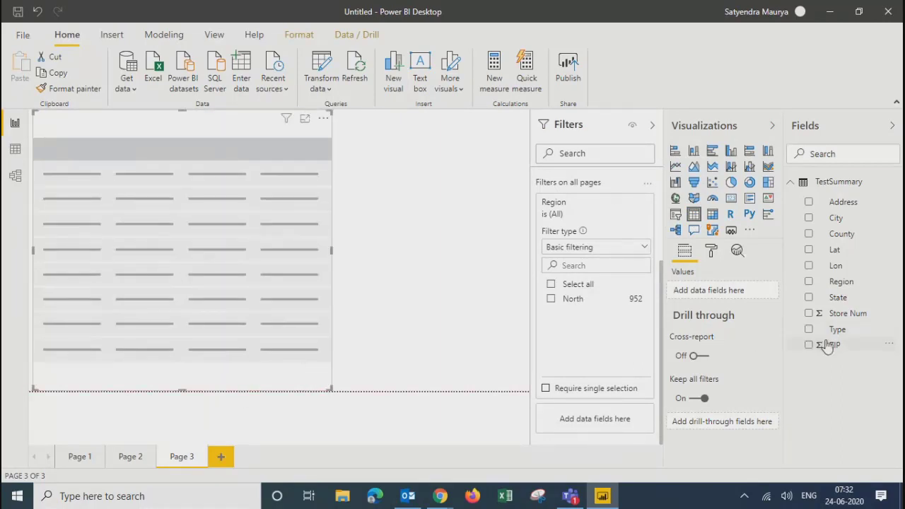
- Convert the empty table on Page 3 to a matrix, with Region as its columns and City as its rows
click(713, 214)
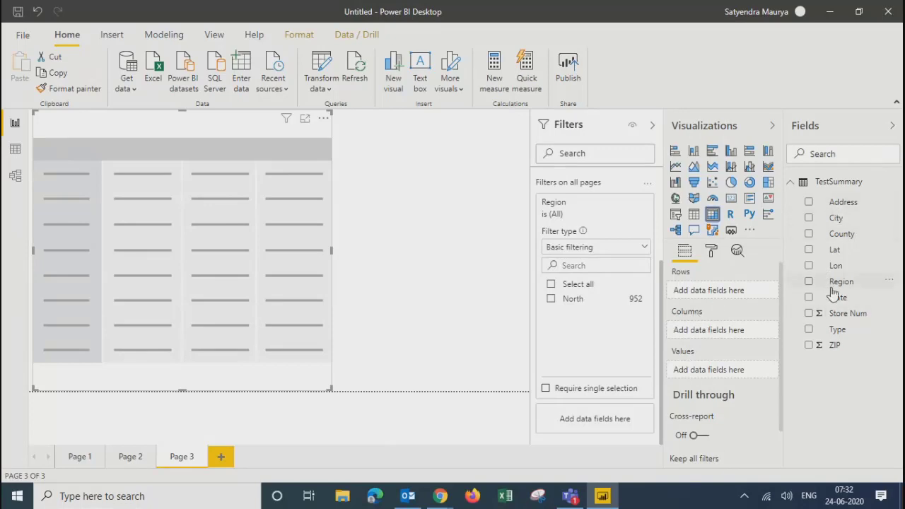
drag(839, 287, 711, 340)
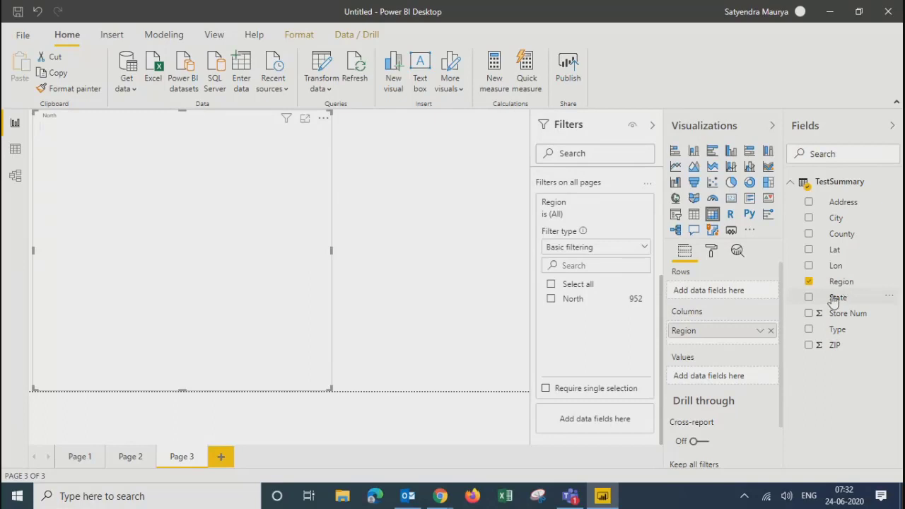
drag(838, 241, 718, 300)
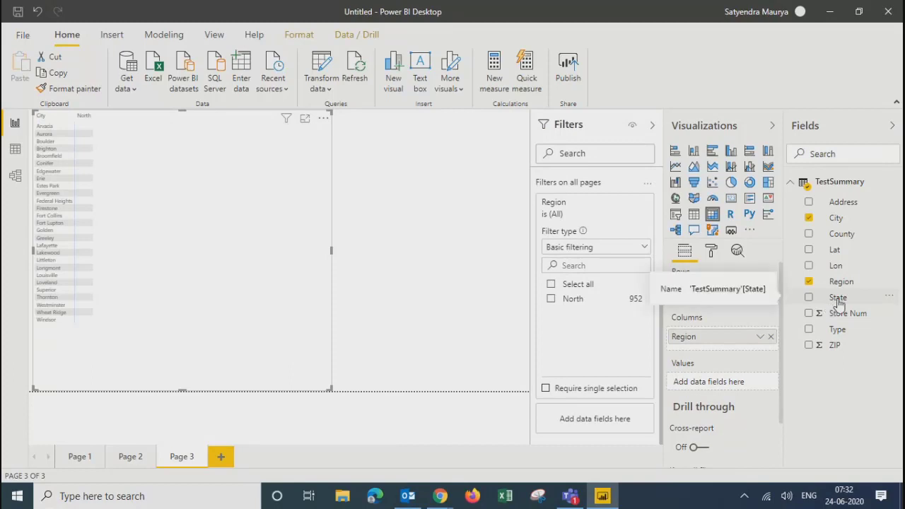
- Replace Region with State as the matrix's column field
drag(838, 303, 715, 356)
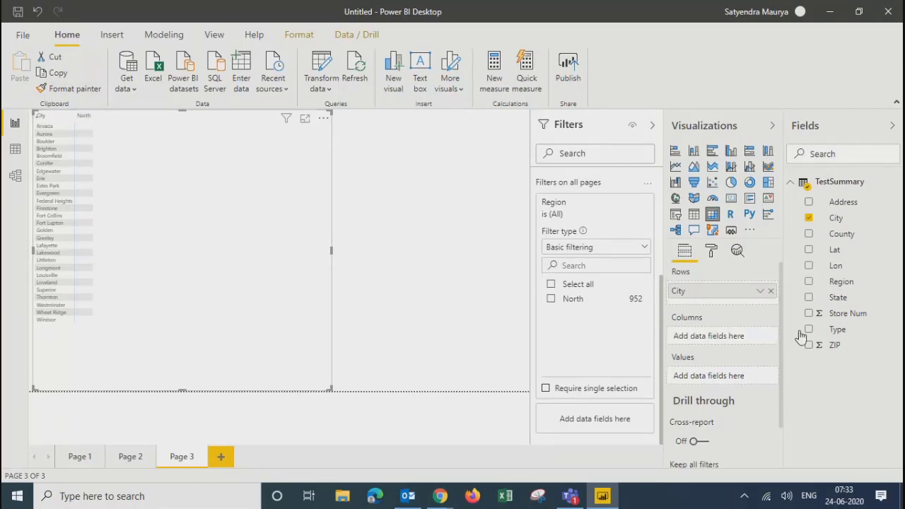
click(772, 338)
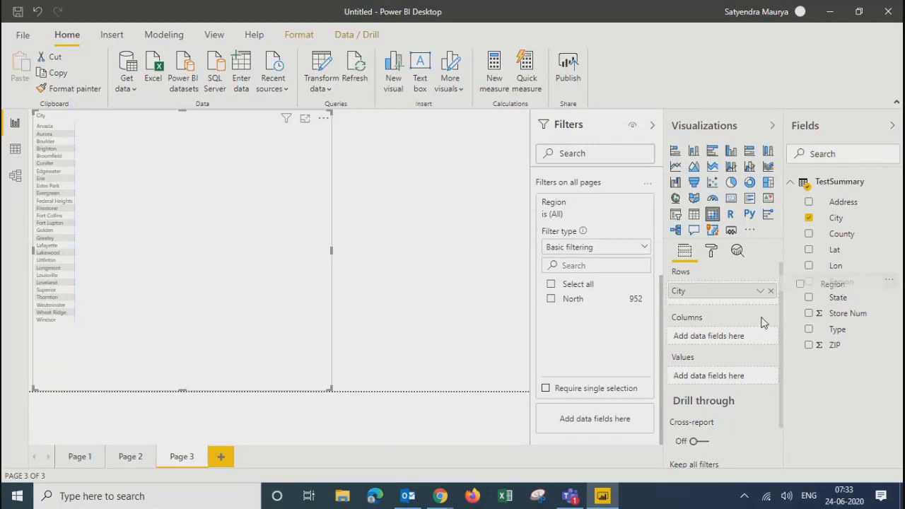
drag(815, 309, 708, 342)
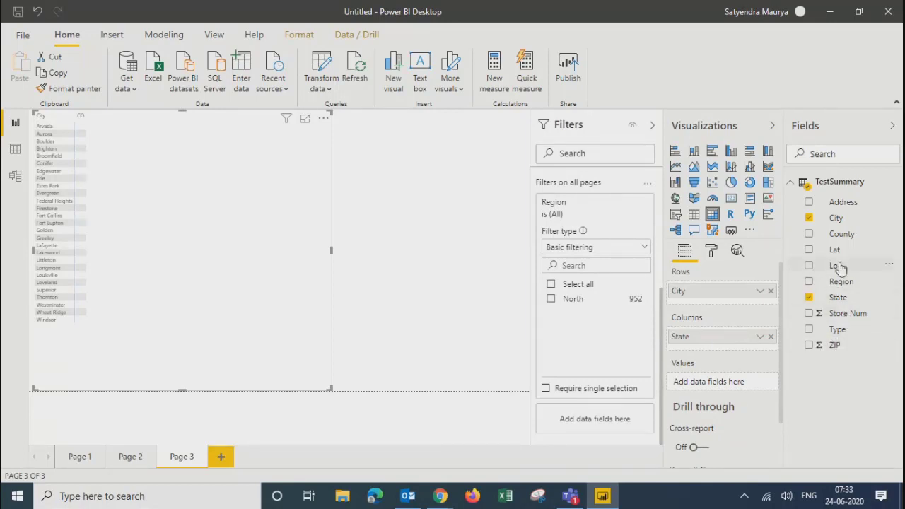
- Add Lat and Lon as the matrix's values and summarize both by Count
drag(838, 250, 727, 394)
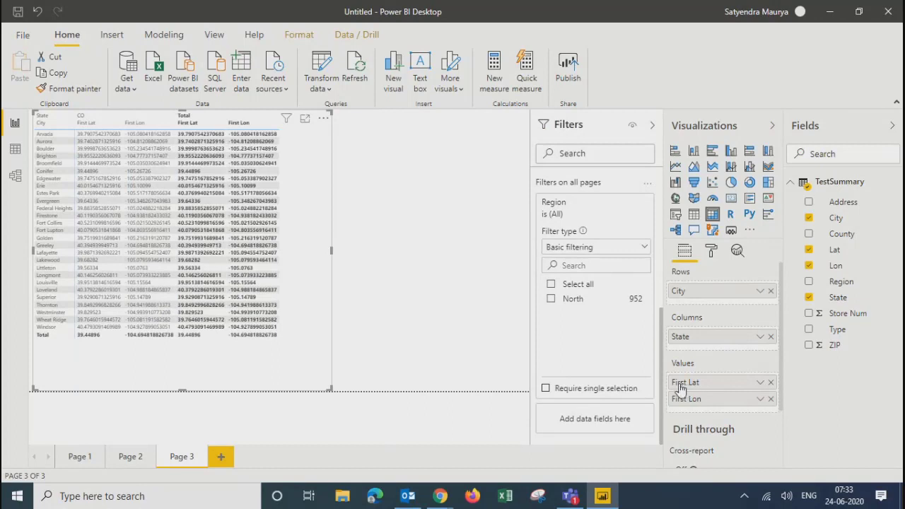
click(760, 383)
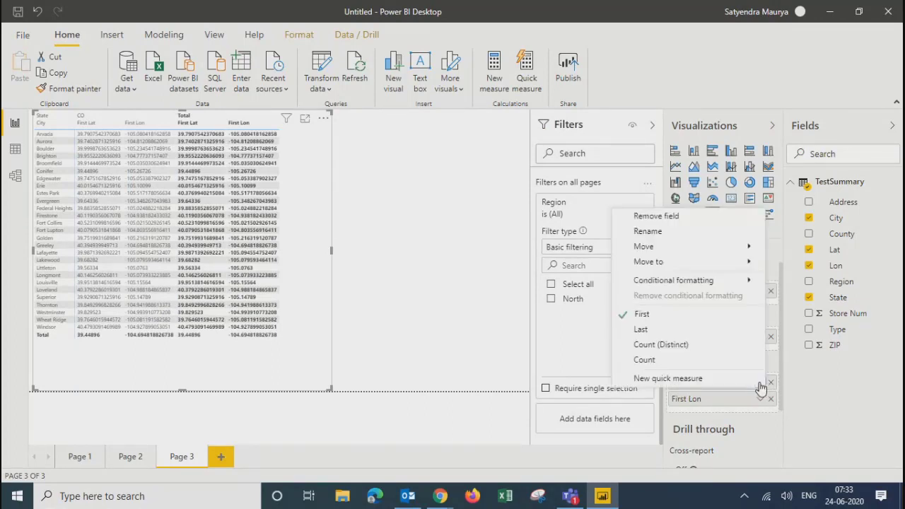
click(643, 360)
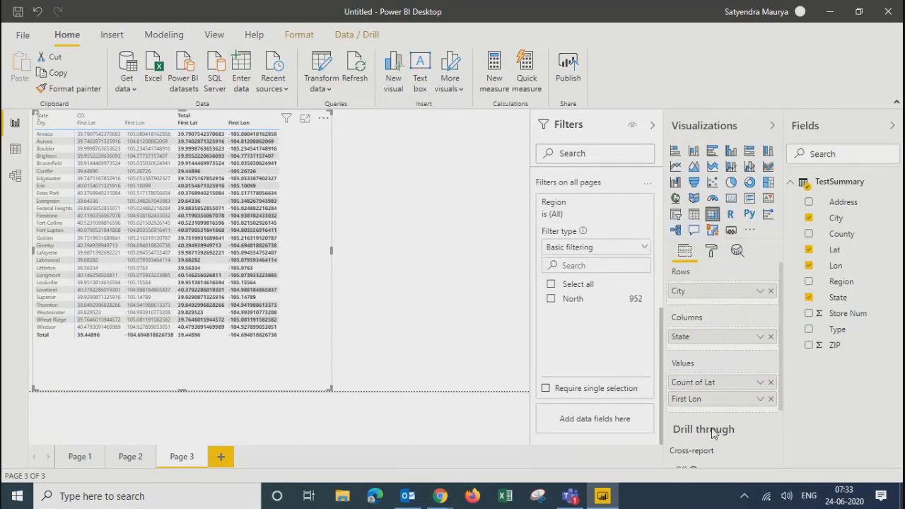
click(761, 400)
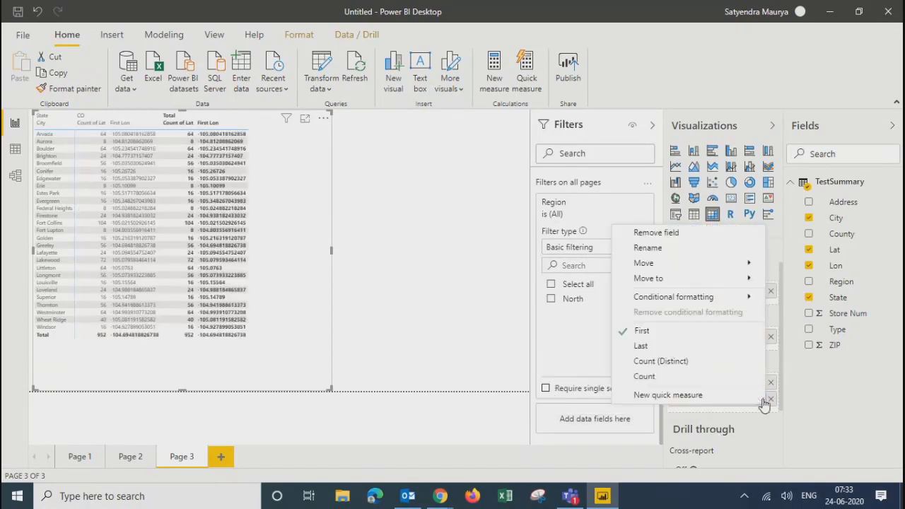
click(663, 375)
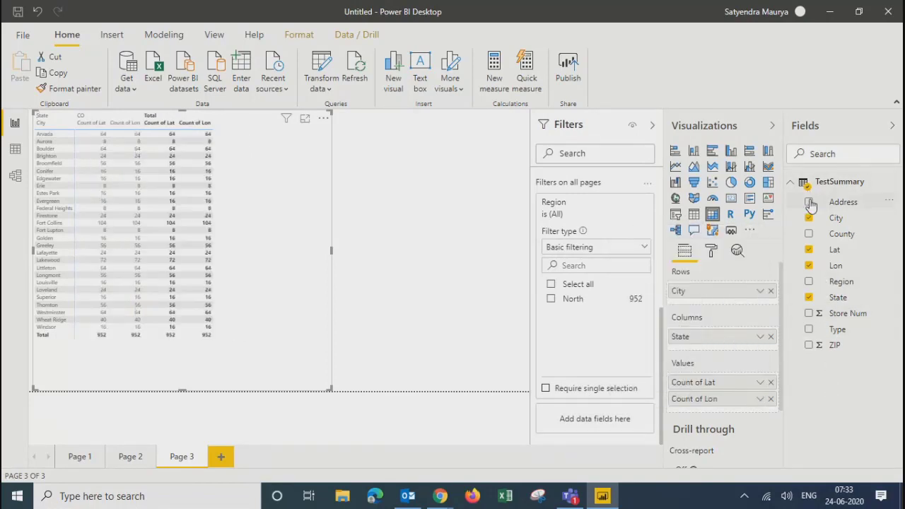
- Add Address below City in the matrix's rows, and test the all-pages Region filter with North before clearing it
drag(853, 205, 735, 304)
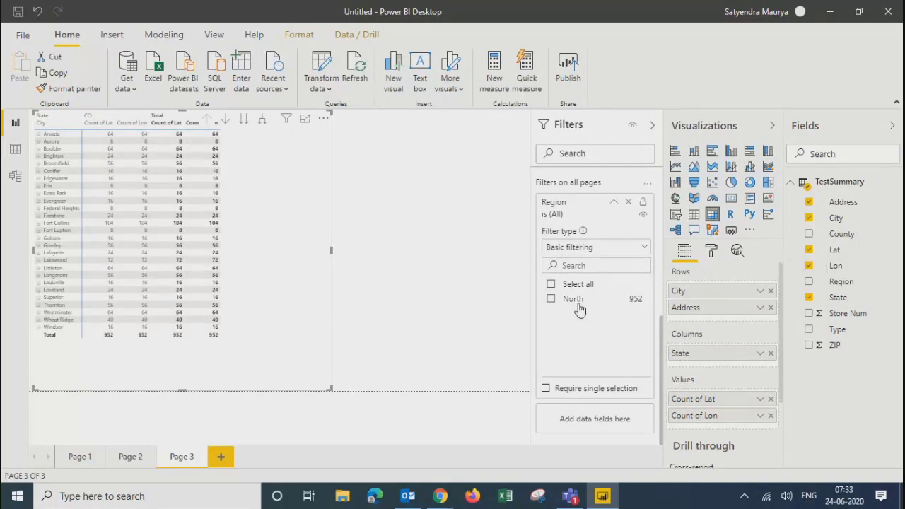
click(552, 300)
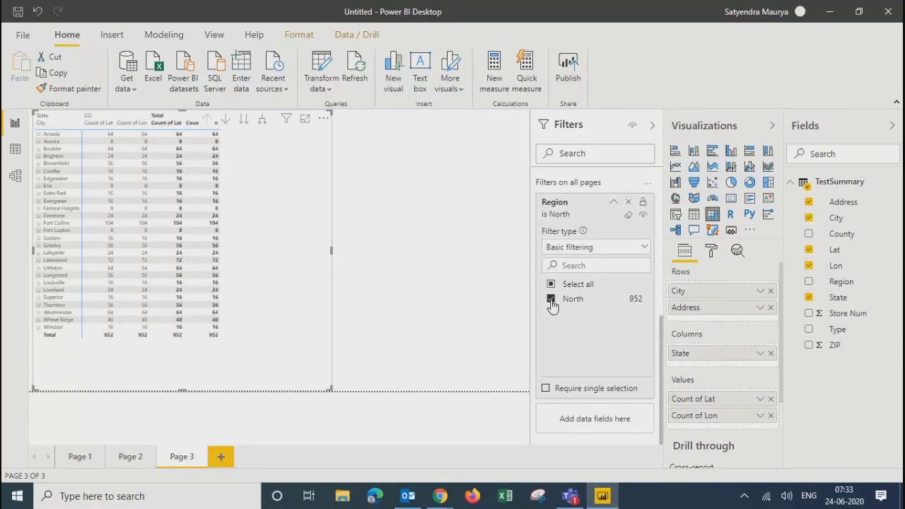
click(552, 300)
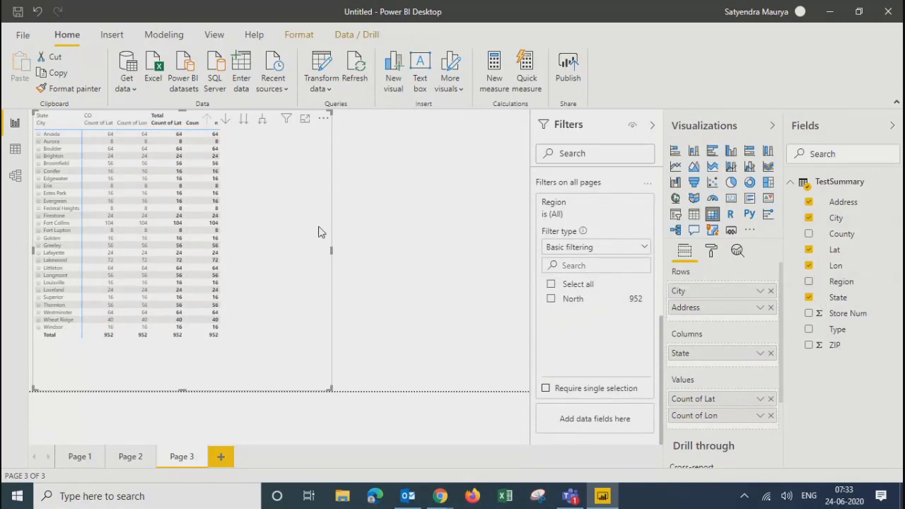
- Try the Condensed, Sparse, Bold header flashy rows and Flashy rows styles on the matrix
click(711, 253)
click(684, 326)
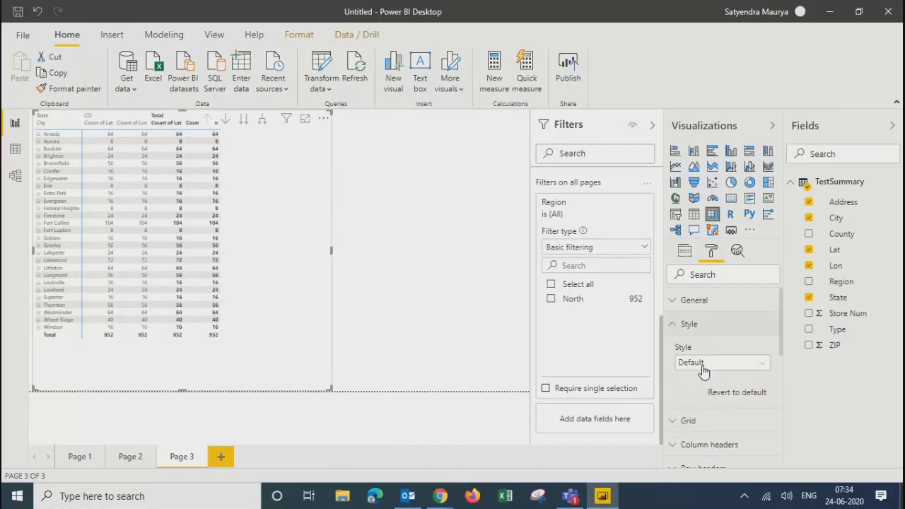
click(702, 363)
click(698, 347)
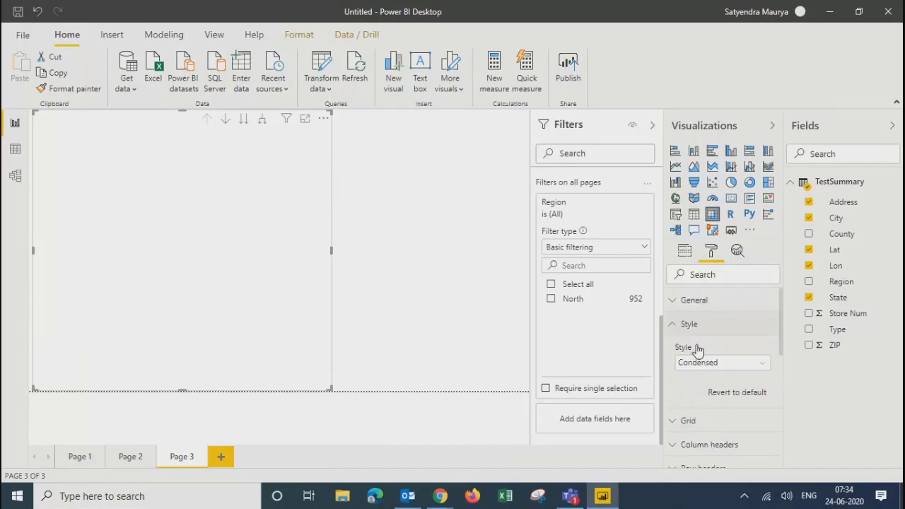
click(700, 363)
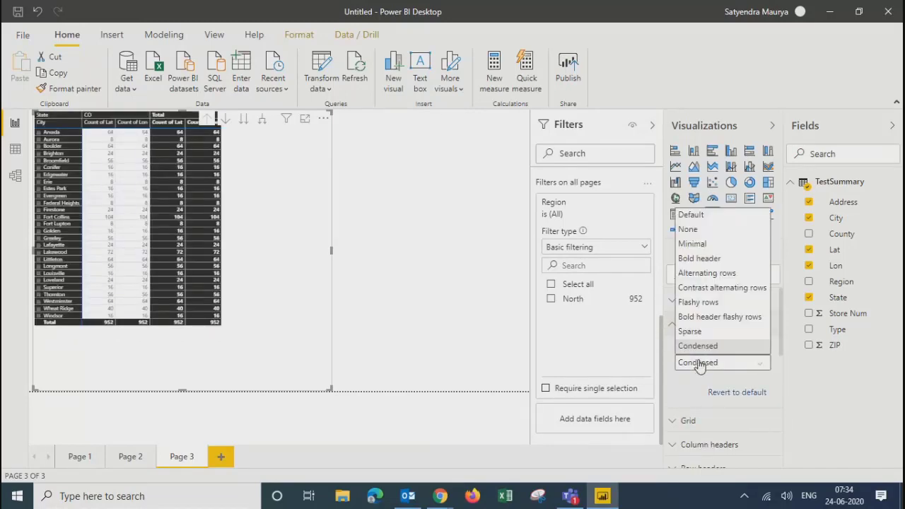
click(702, 337)
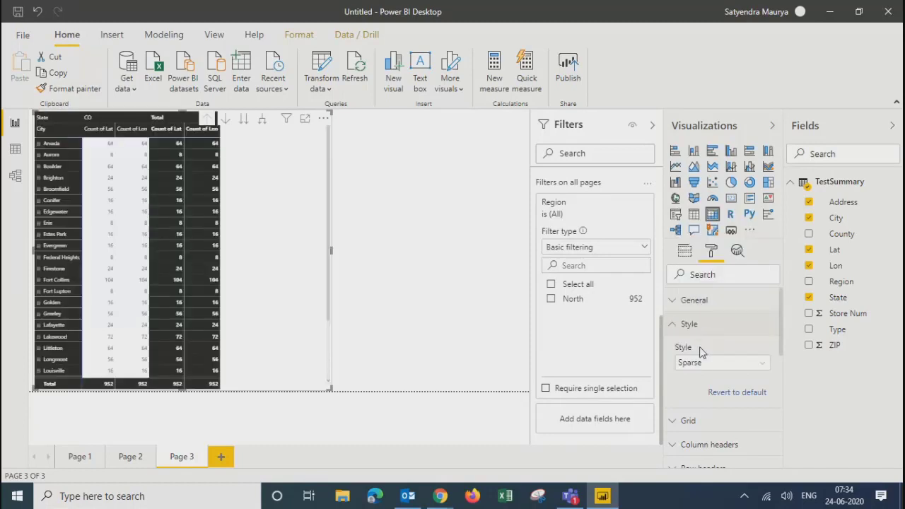
click(703, 363)
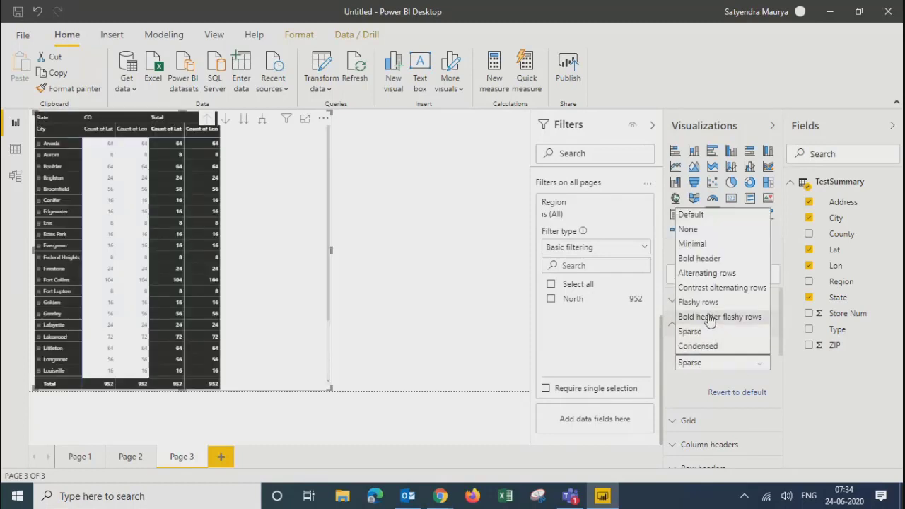
click(710, 318)
click(703, 366)
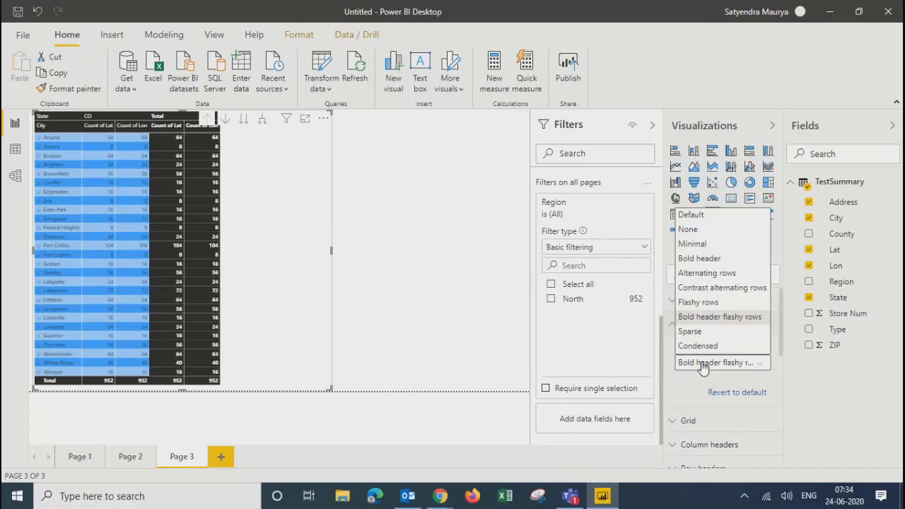
click(702, 302)
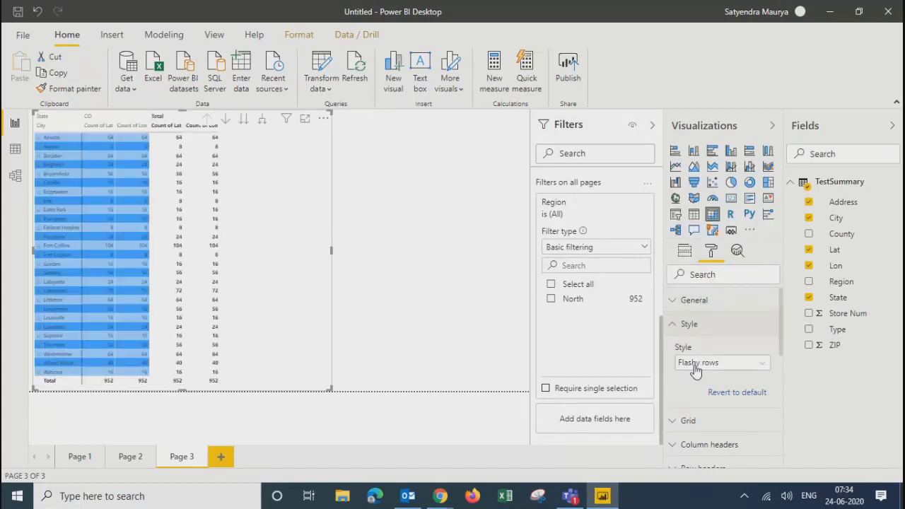
- Try the Contrast alternating rows, Alternating rows, Bold header and Minimal styles on the matrix
click(697, 365)
click(704, 288)
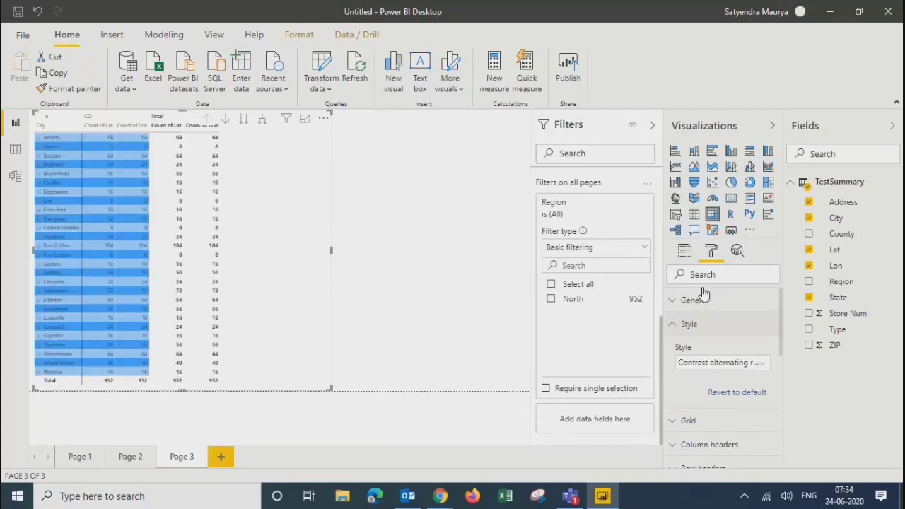
click(700, 363)
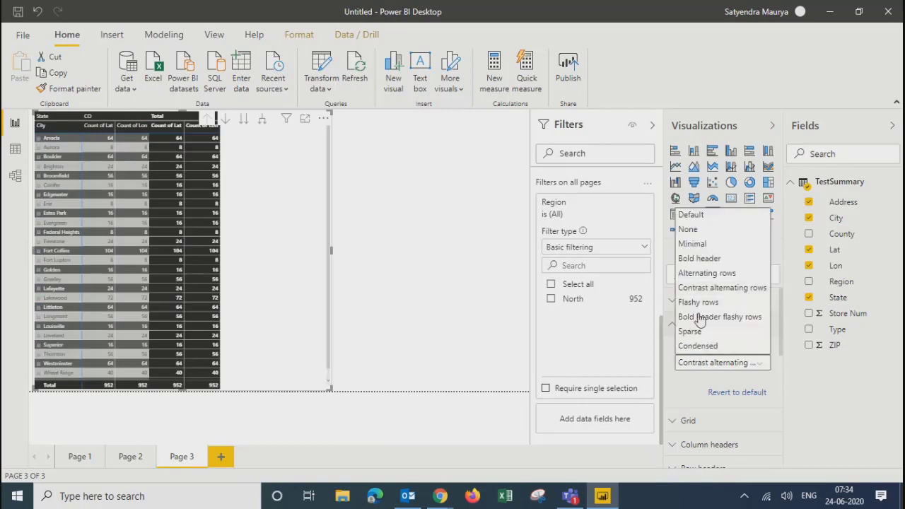
click(699, 271)
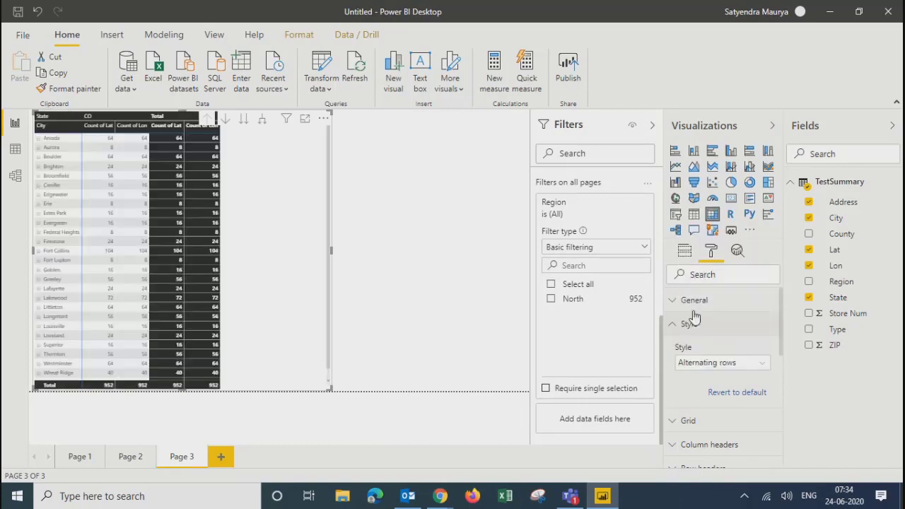
click(697, 363)
click(695, 257)
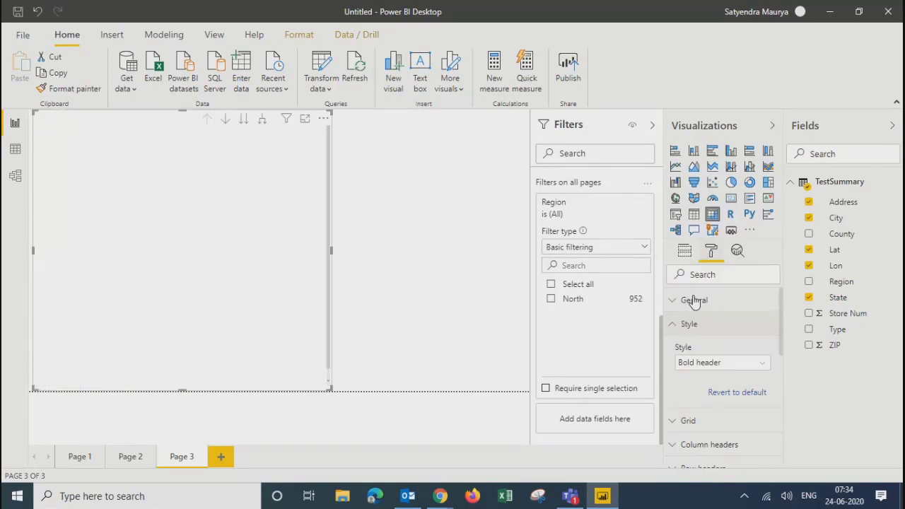
click(693, 371)
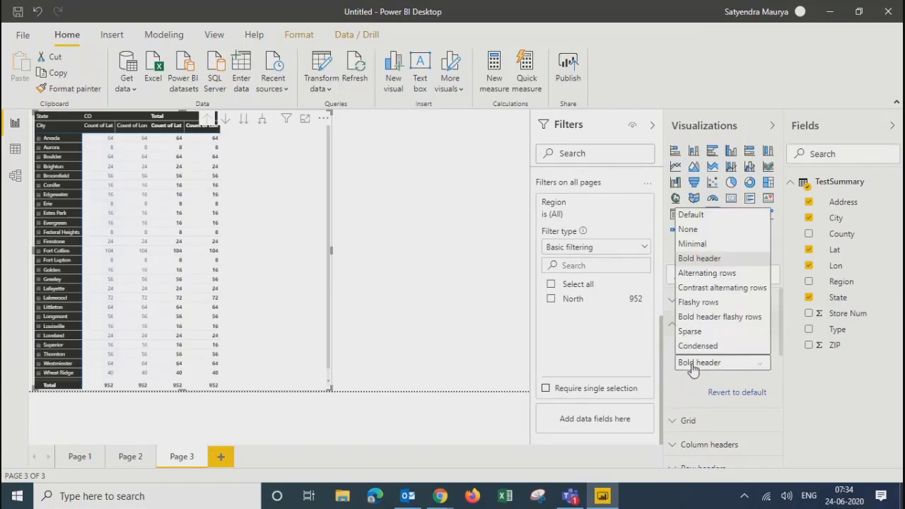
click(697, 245)
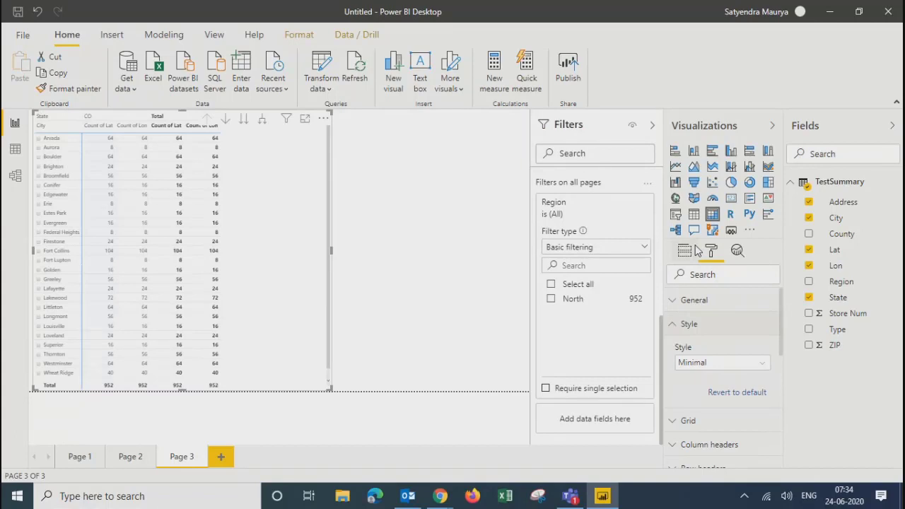
- Apply the Bold header style to the matrix and deselect it
click(690, 364)
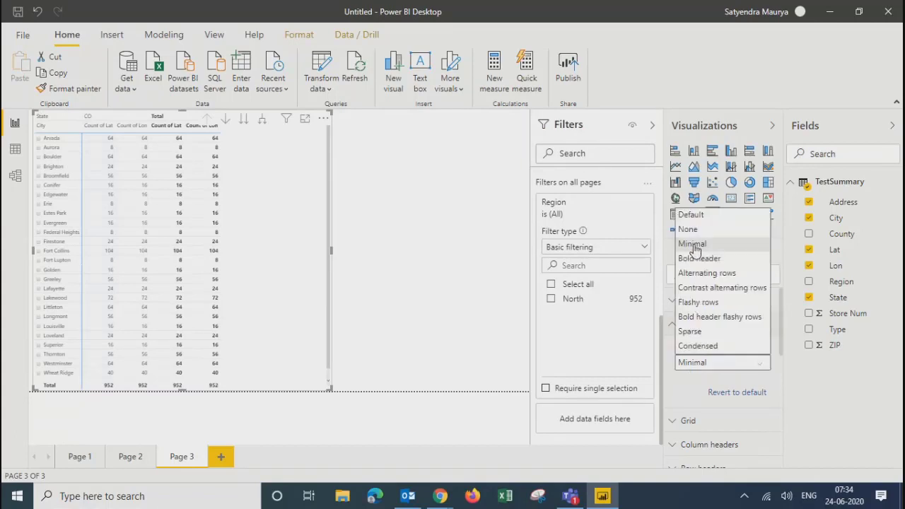
click(696, 259)
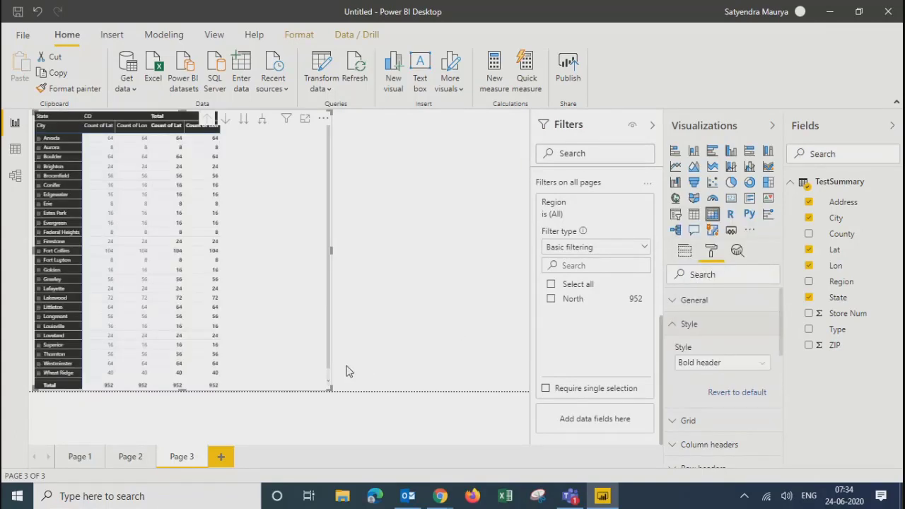
click(396, 351)
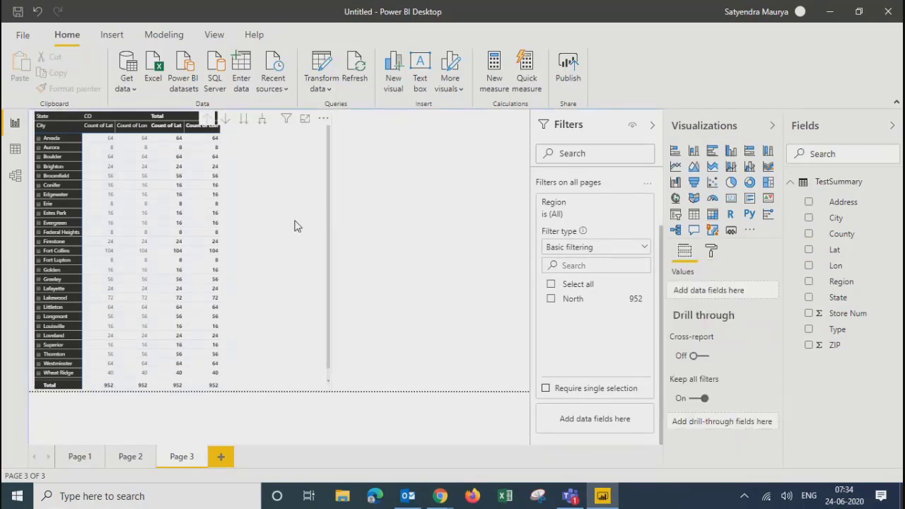
- Expand the Erie row of the matrix to view its address level, and collapse it again
click(38, 205)
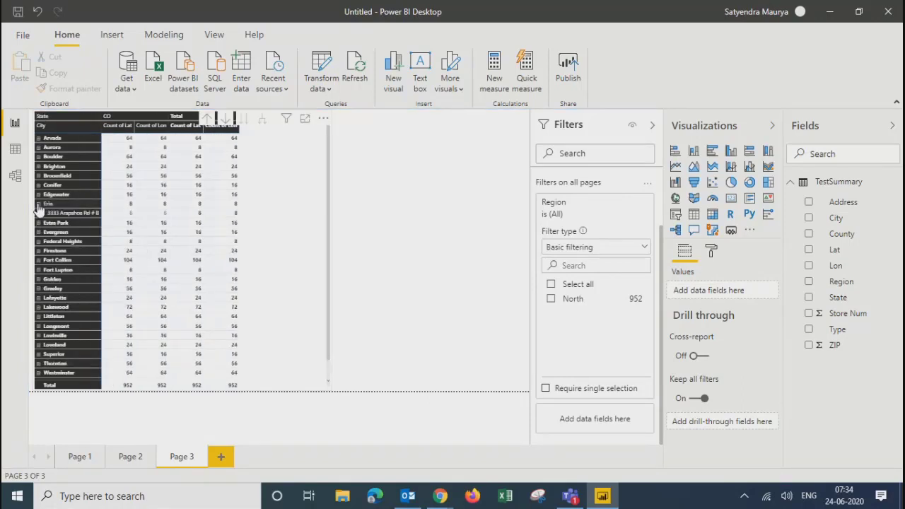
click(38, 204)
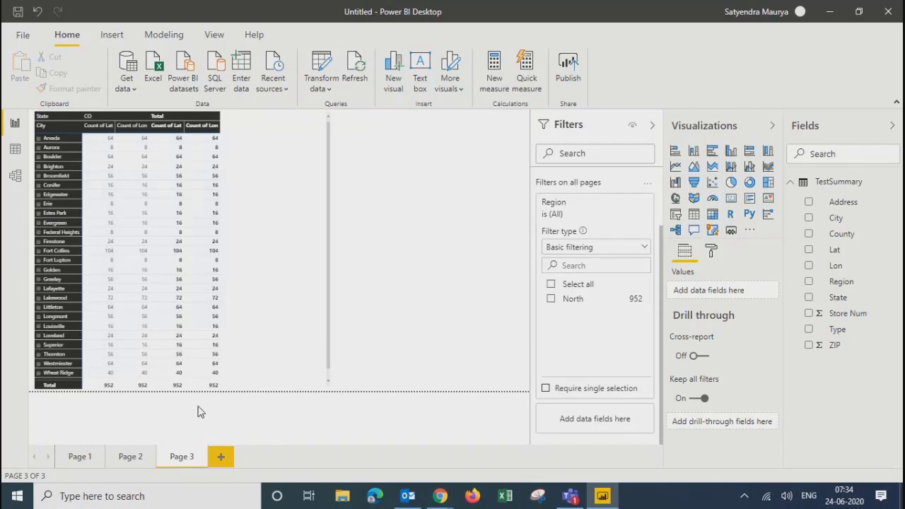
- Rename report page Page 3 as Cross Table
double_click(173, 461)
text(Cro)
text(ss Table)
key(Return)
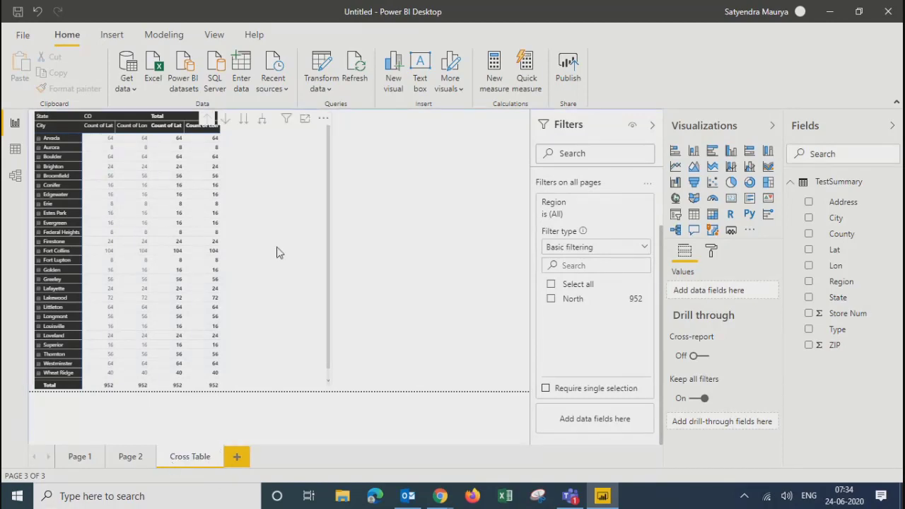
- Narrow the matrix visual so its frame fits closely around the count columns
click(331, 254)
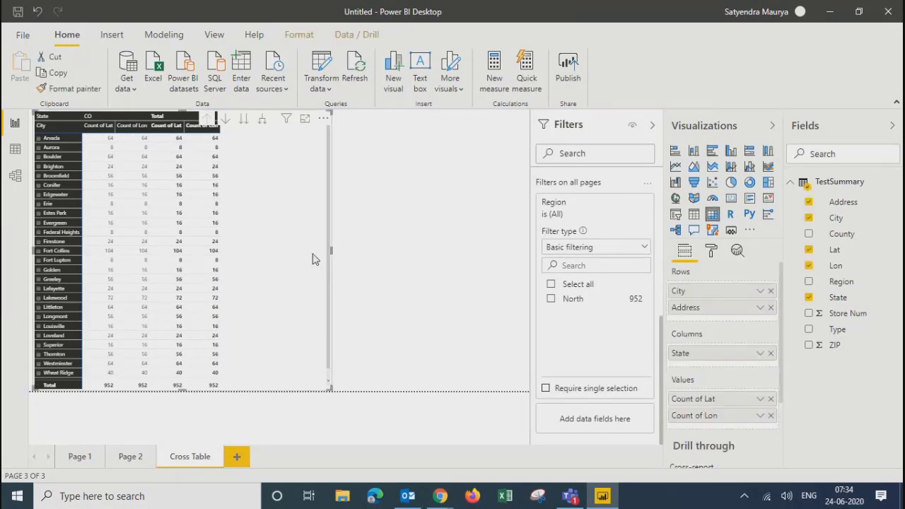
drag(331, 254, 229, 273)
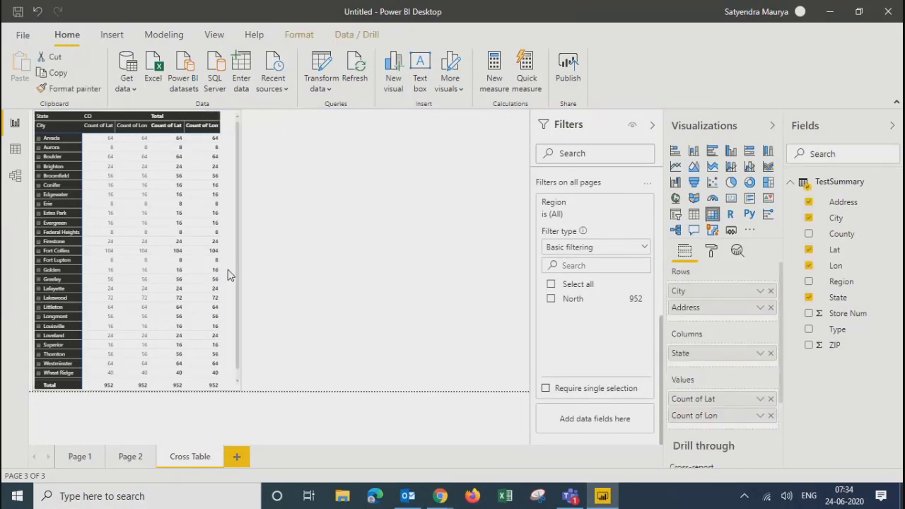
- Insert a waterfall chart beside the matrix on the Cross Table page and widen it to the page's edge
click(267, 294)
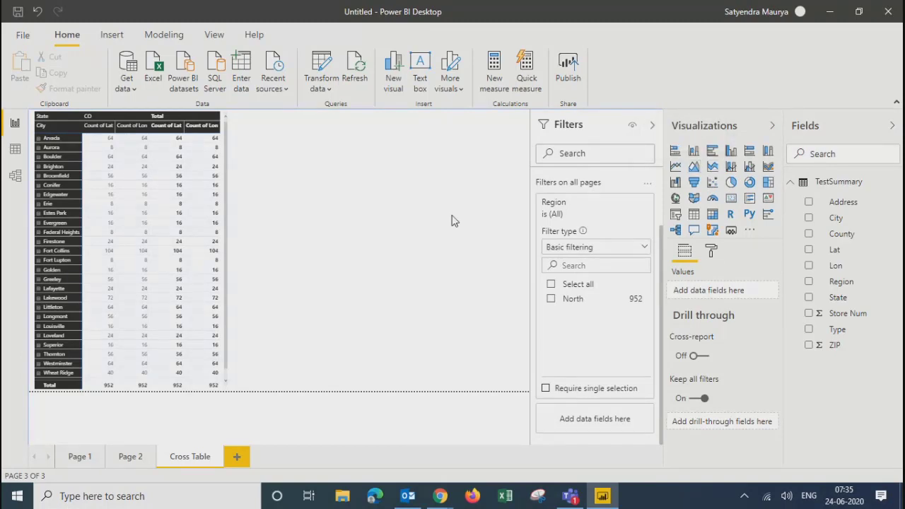
click(712, 167)
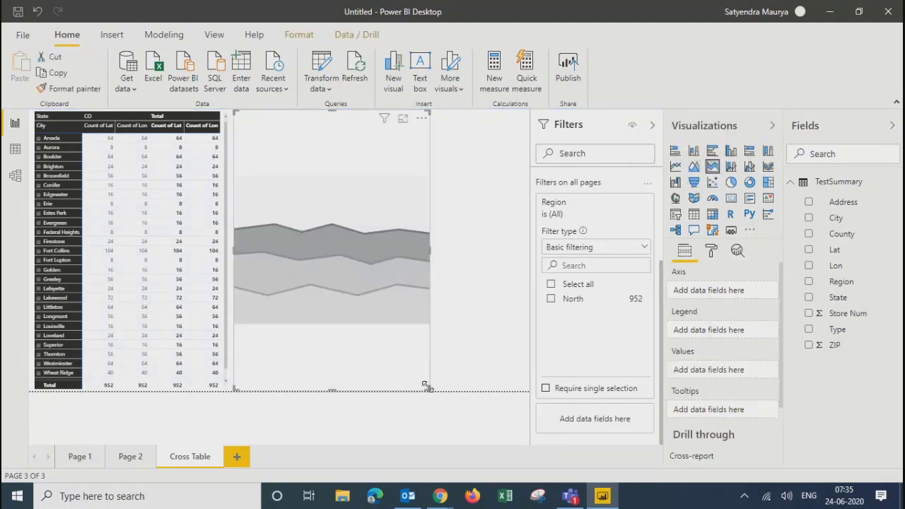
drag(425, 386, 529, 390)
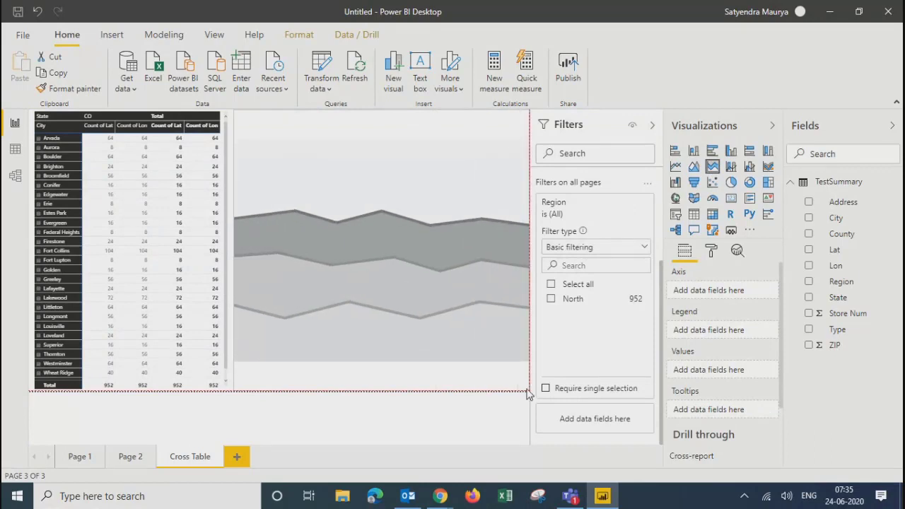
click(675, 182)
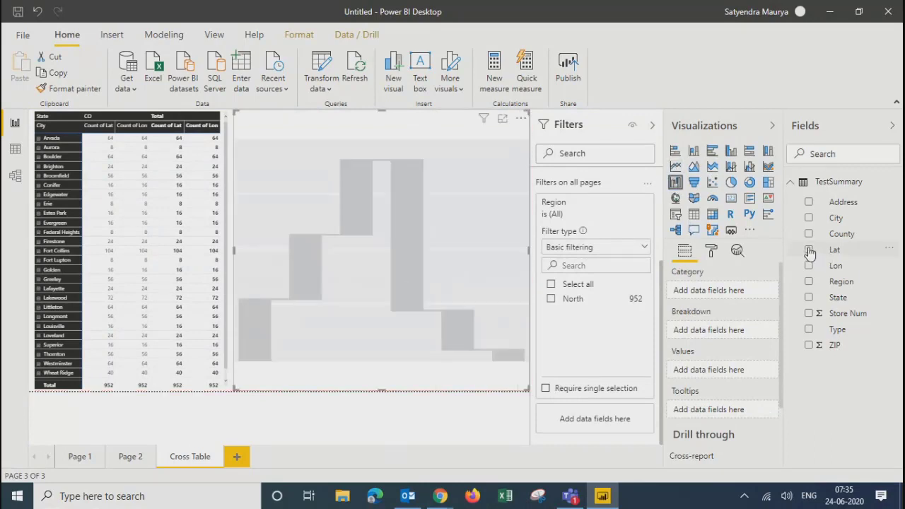
- Add Lat and City to the waterfall chart's Category and Lon to its Breakdown
click(809, 250)
click(810, 266)
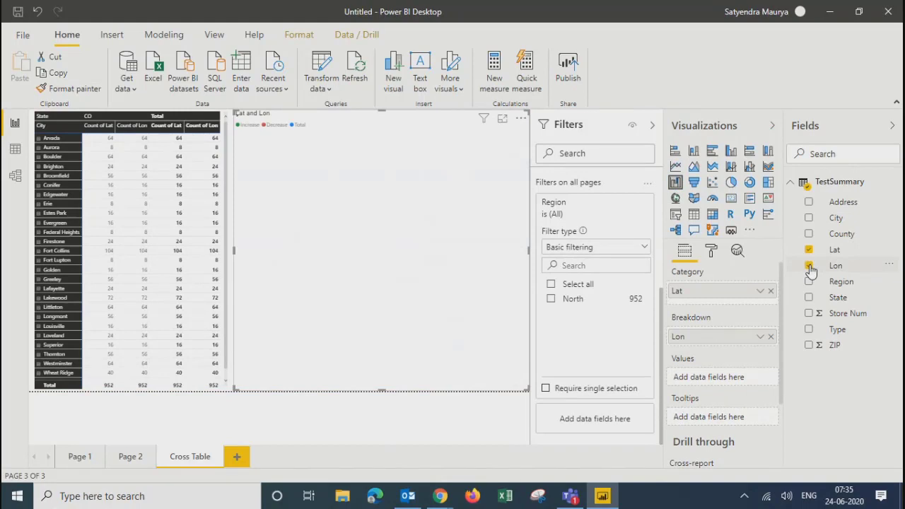
click(809, 297)
click(810, 298)
click(809, 218)
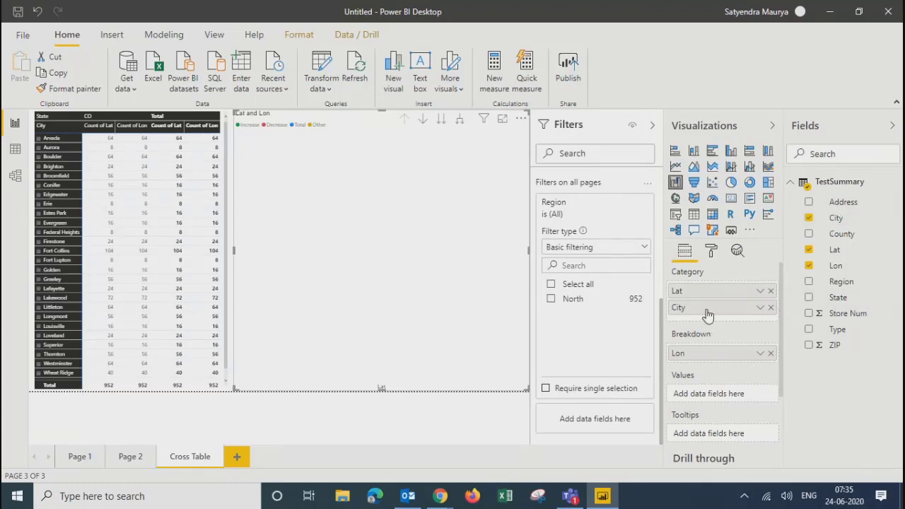
- Rearrange the waterfall chart's fields to use Count of Lon as Values and City followed by State as Category, without Lat
drag(702, 353, 706, 394)
drag(715, 291, 711, 400)
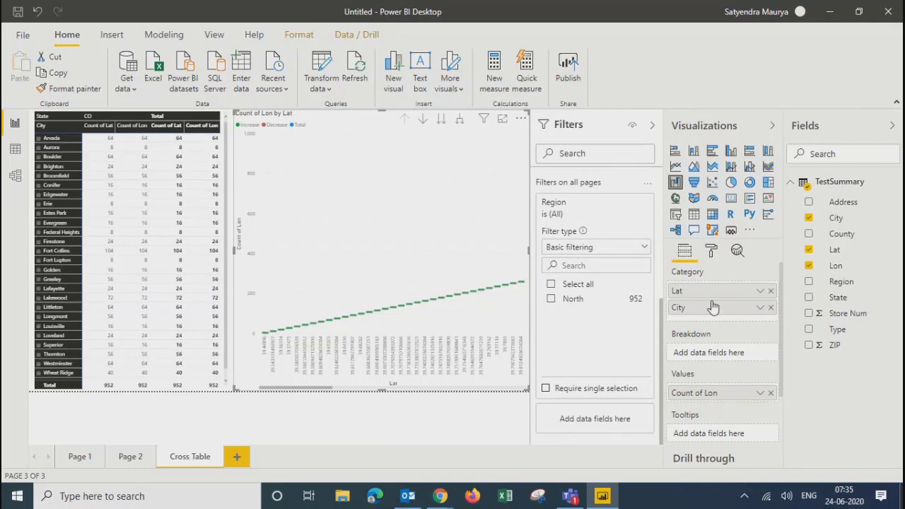
click(771, 291)
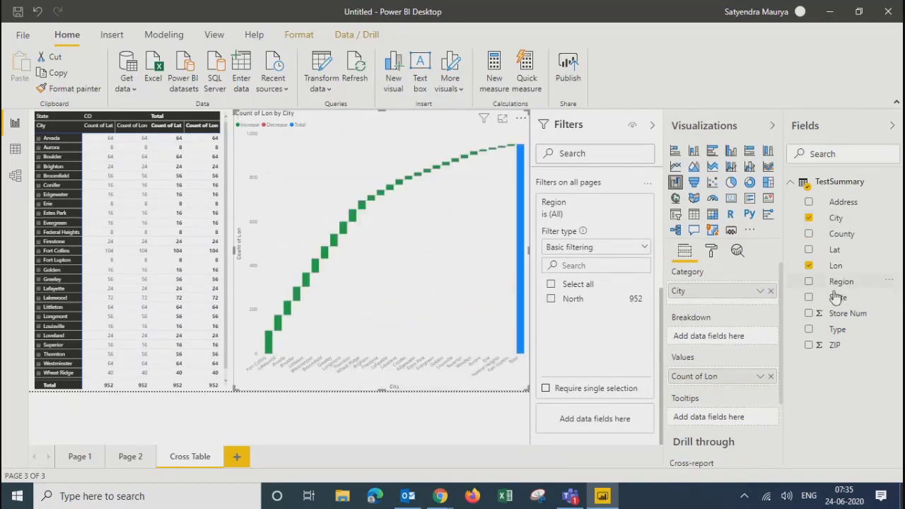
drag(833, 300, 723, 306)
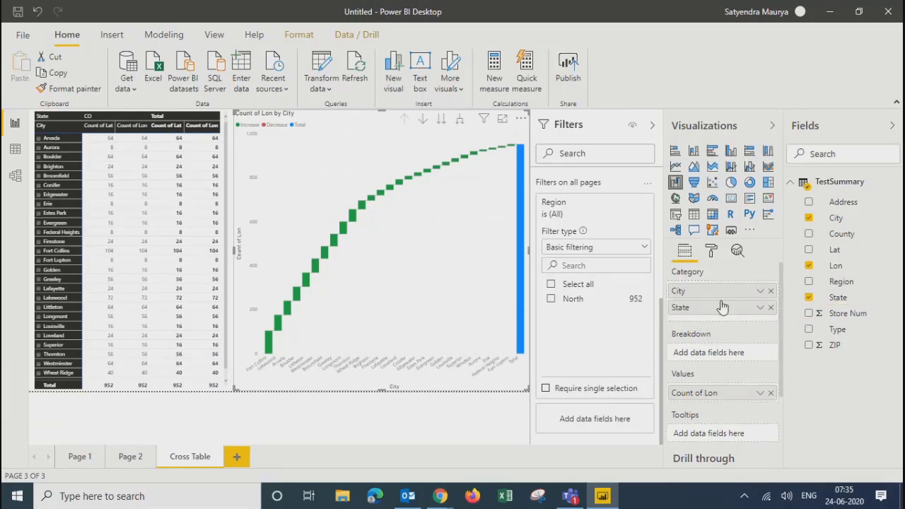
click(338, 422)
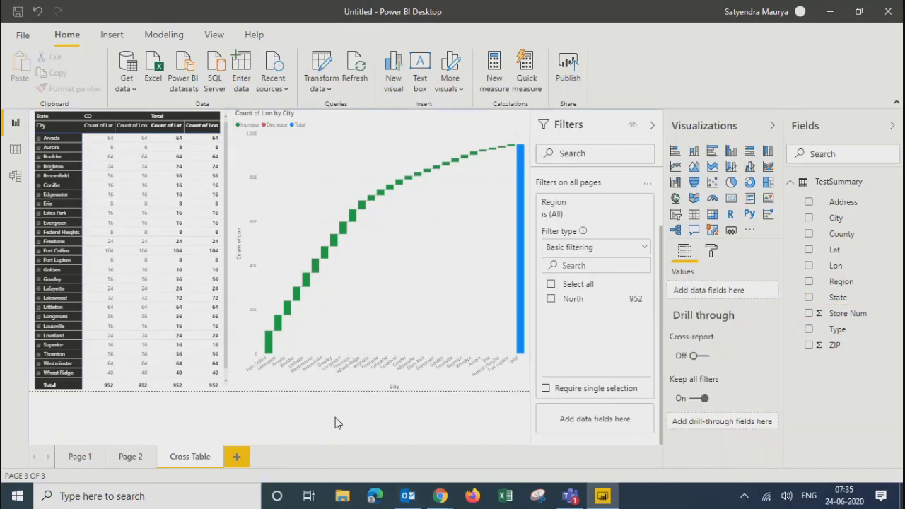
- Insert a pie chart on Page 2 with Type as legend and ZIP as values, and enlarge it to the full page height
click(130, 457)
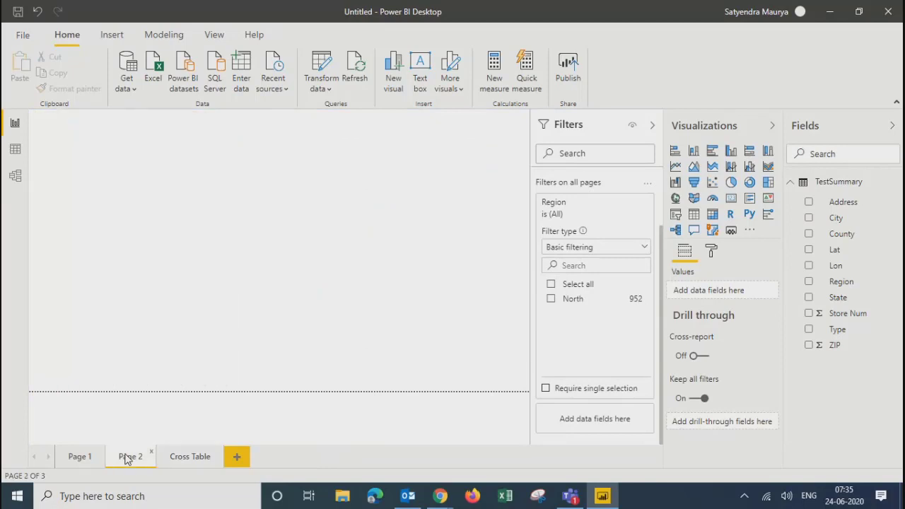
click(731, 182)
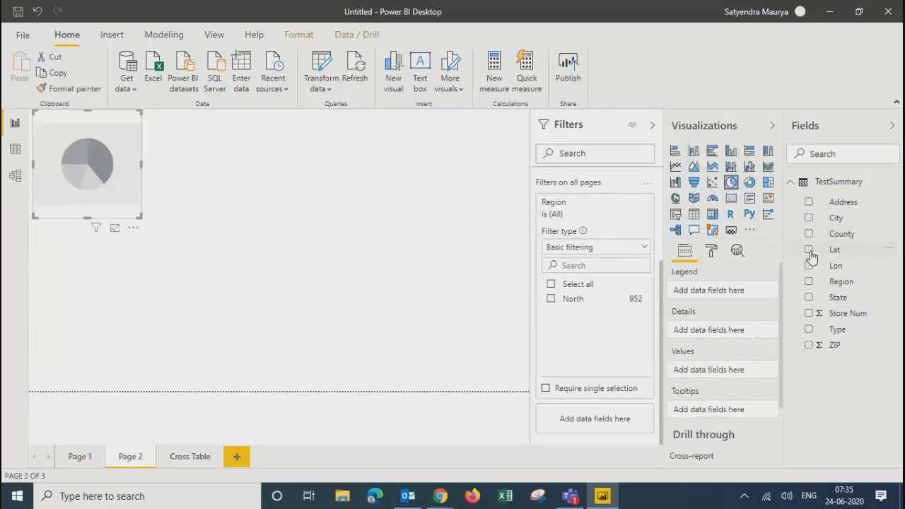
click(808, 298)
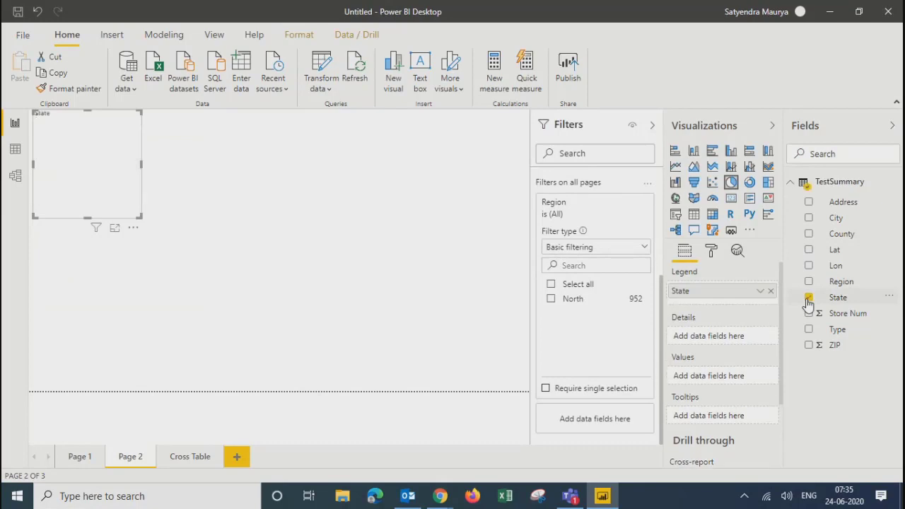
click(809, 298)
click(808, 330)
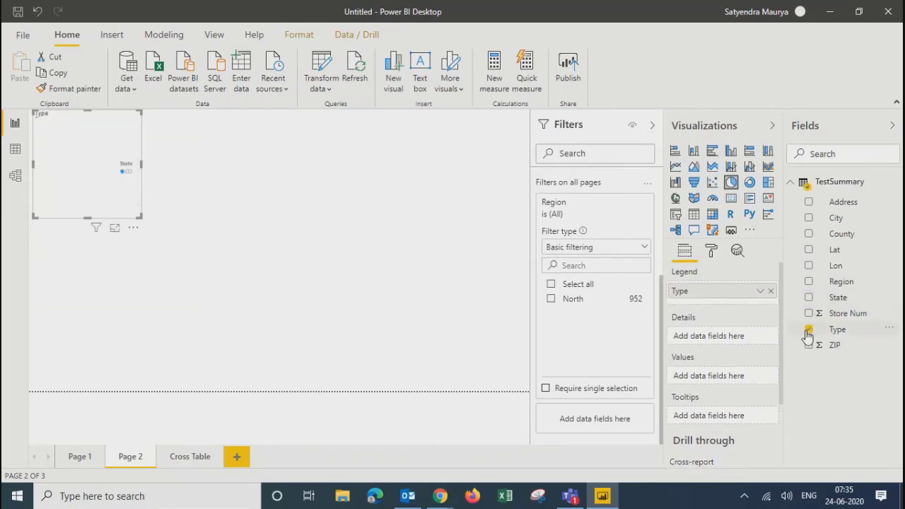
click(808, 345)
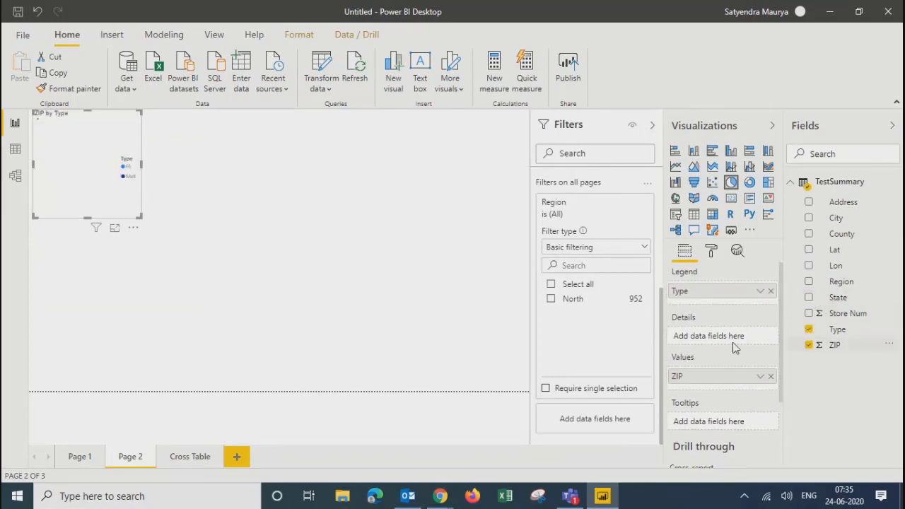
drag(137, 218, 316, 421)
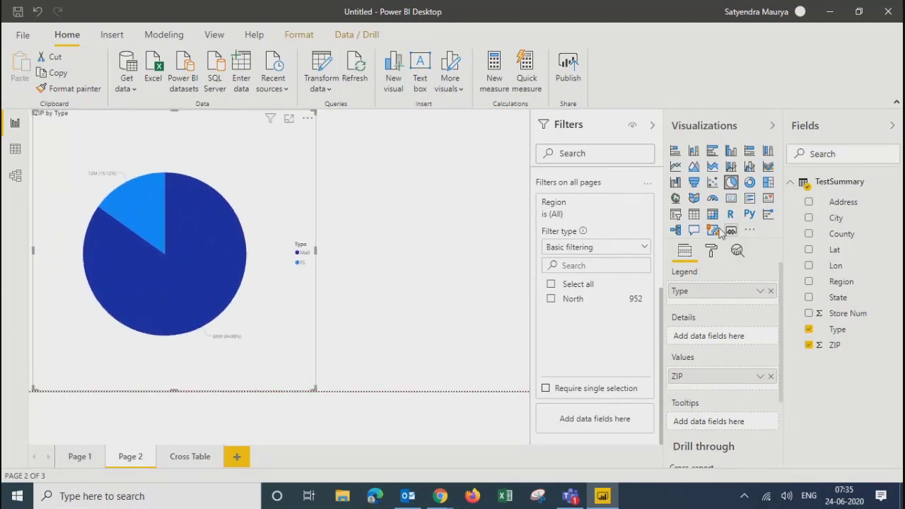
- Insert a gauge beside the pie chart with ZIP as value, Store Num as minimum value and First City as tooltip
click(485, 268)
click(713, 198)
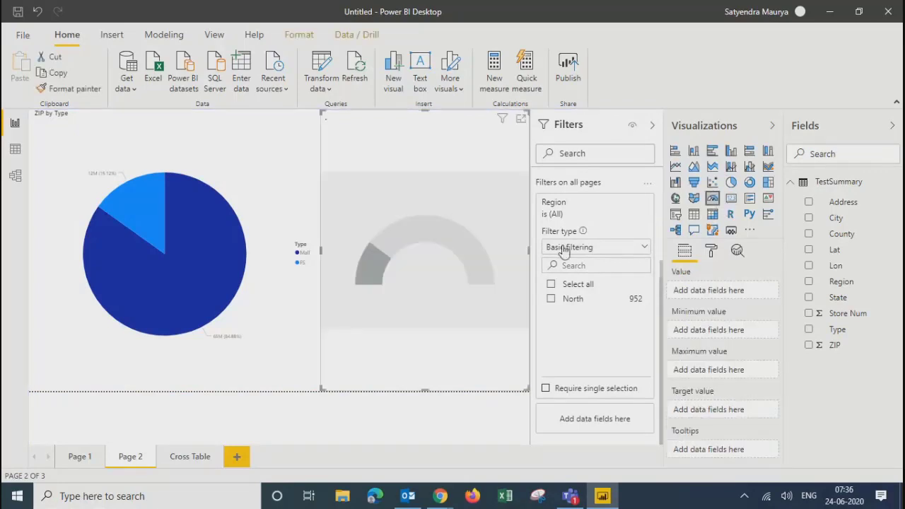
click(811, 346)
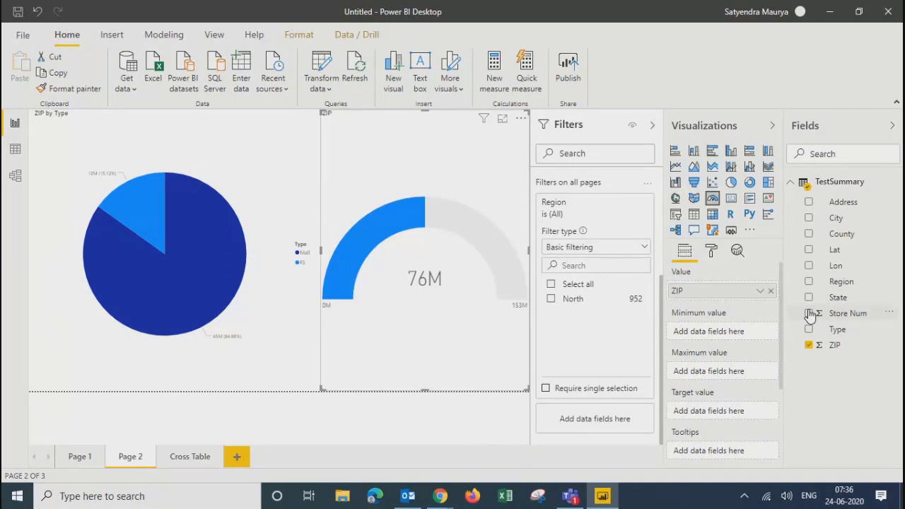
click(810, 313)
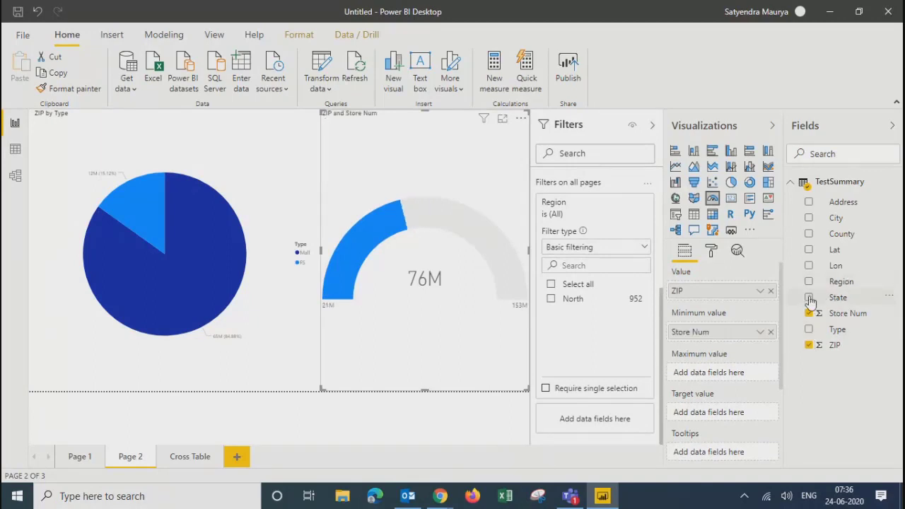
click(810, 219)
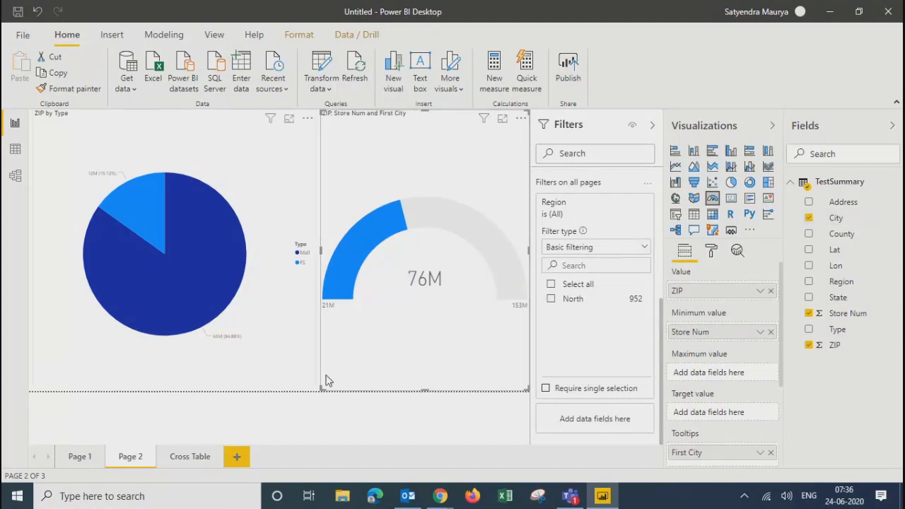
click(317, 421)
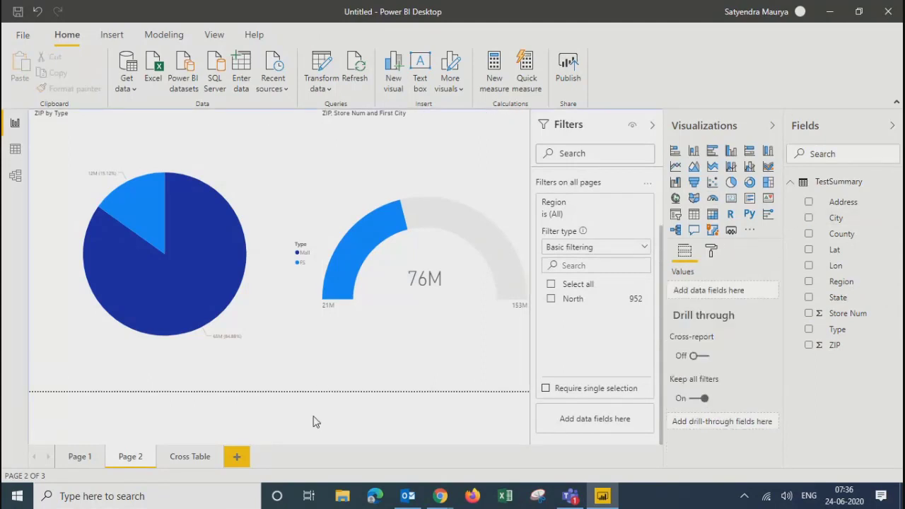
- View Page 1, and examine the page-level filters on Page 2 and the visual-level filters of its pie chart and gauge
click(81, 457)
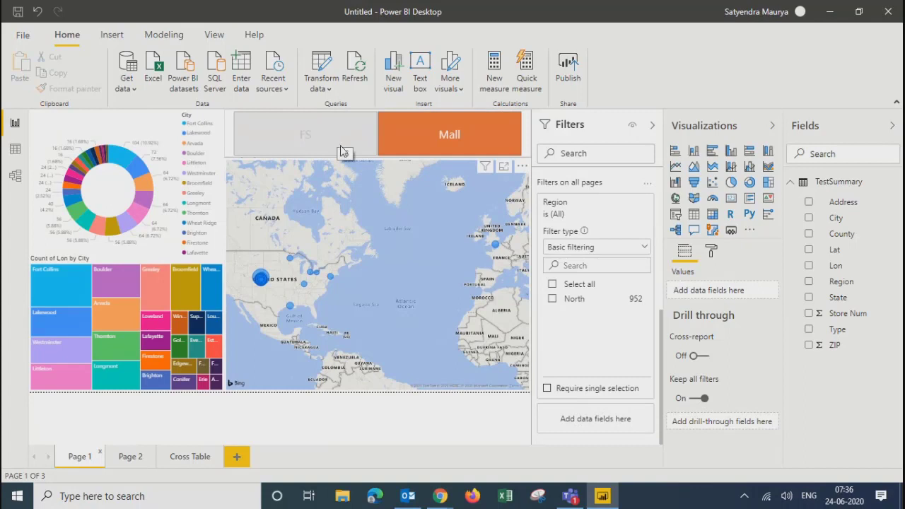
click(132, 457)
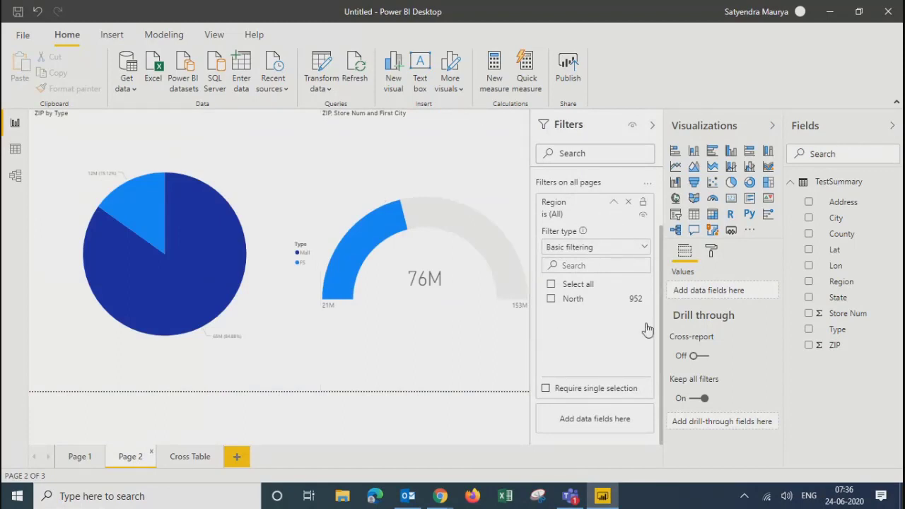
scroll(665, 337, up, 2)
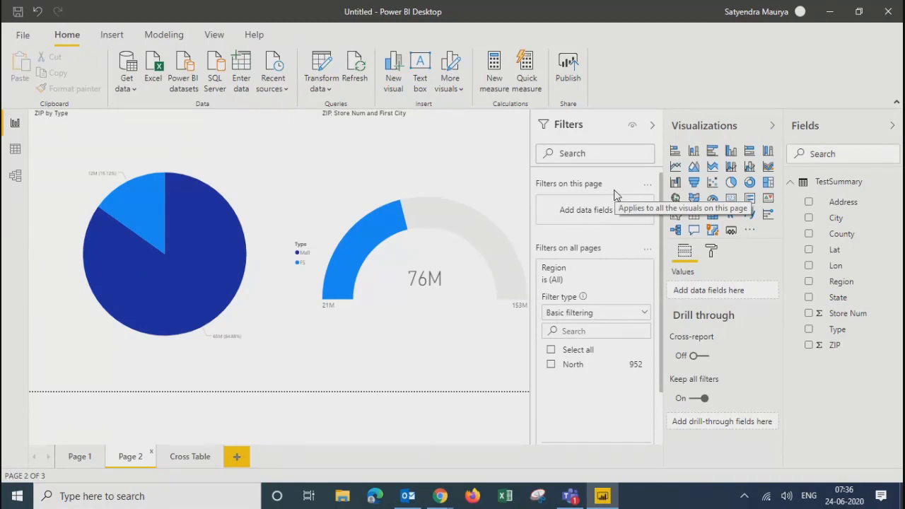
click(275, 191)
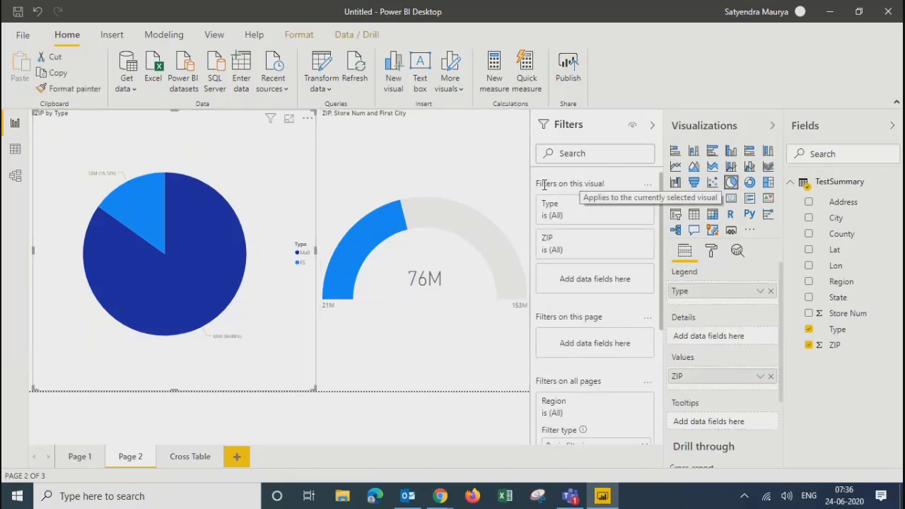
click(431, 172)
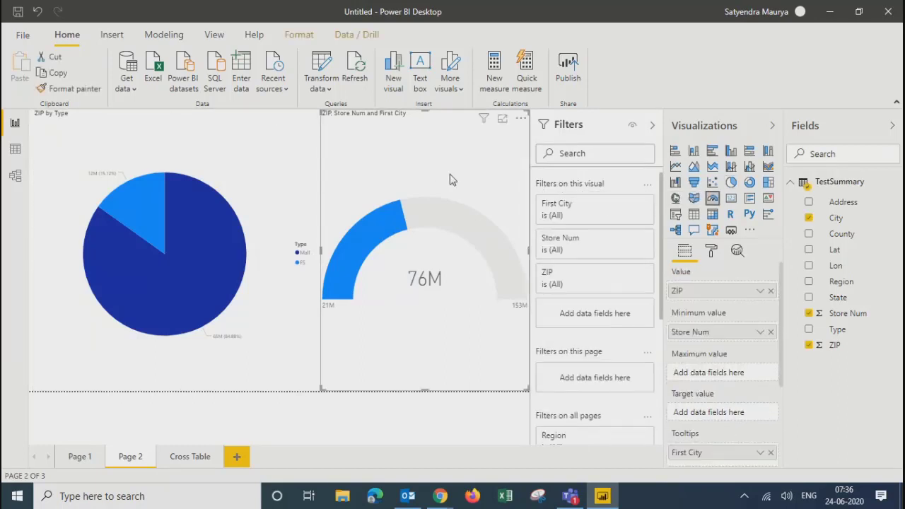
click(387, 420)
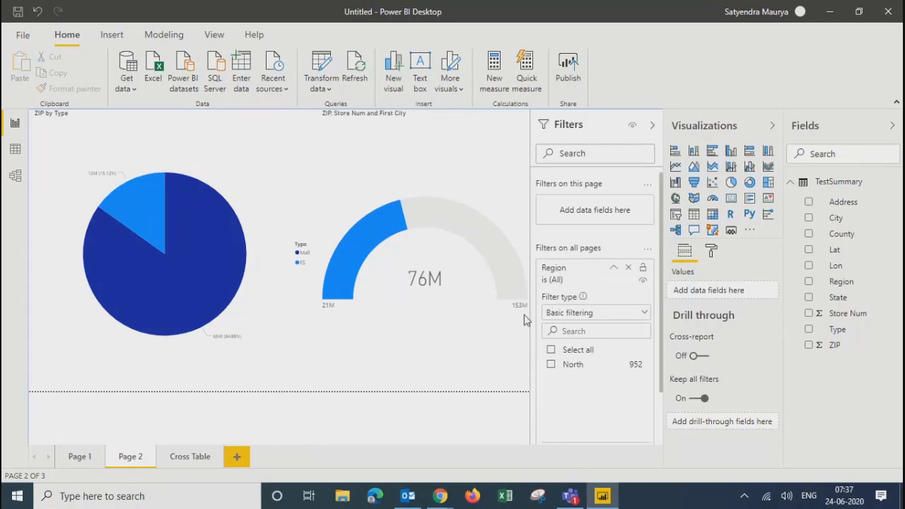
- Compare the page-level filters and the all-pages Region filter on Page 1 and the Cross Table page
click(80, 457)
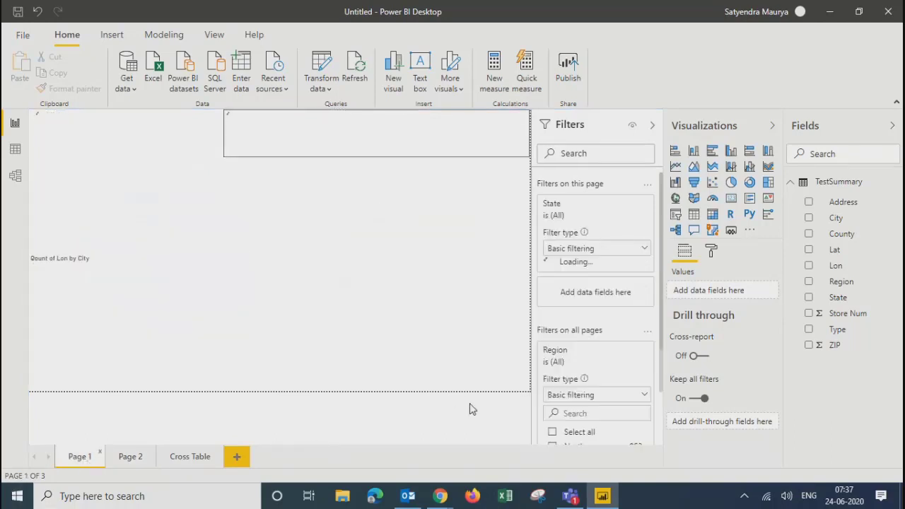
scroll(565, 269, down, 3)
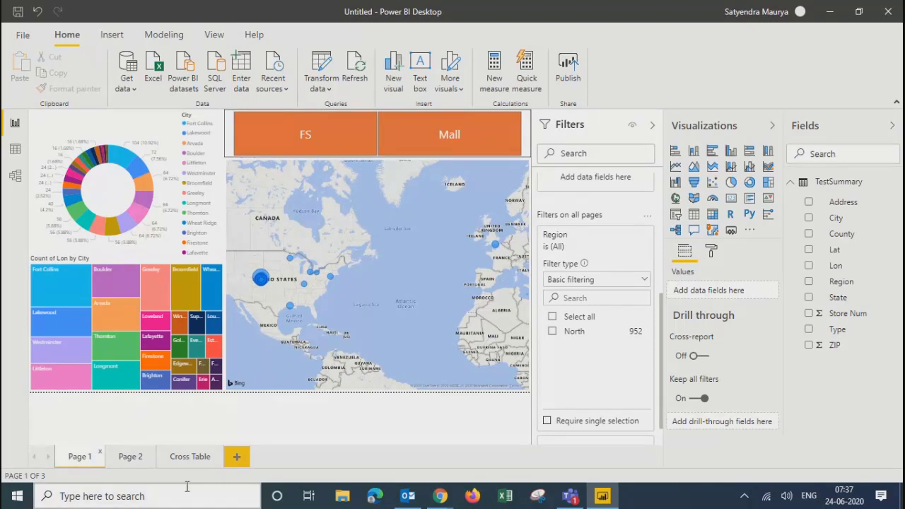
click(190, 459)
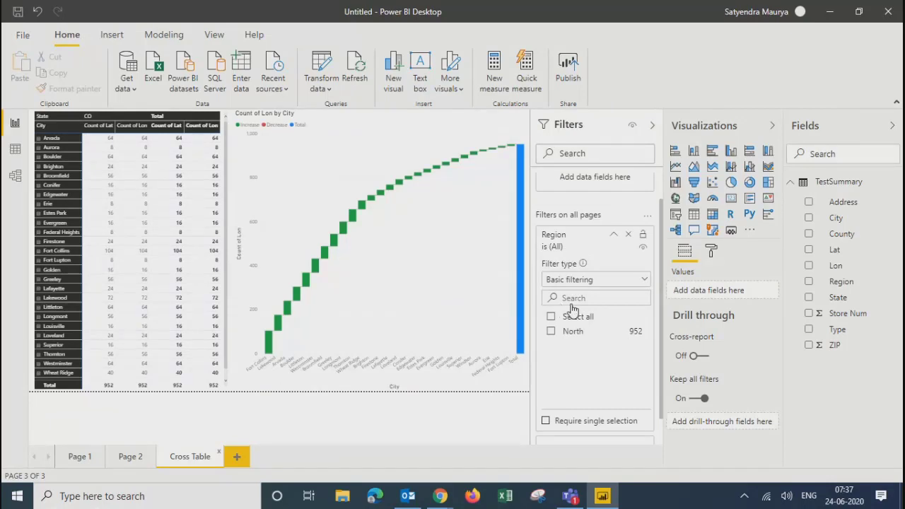
scroll(660, 377, up, 2)
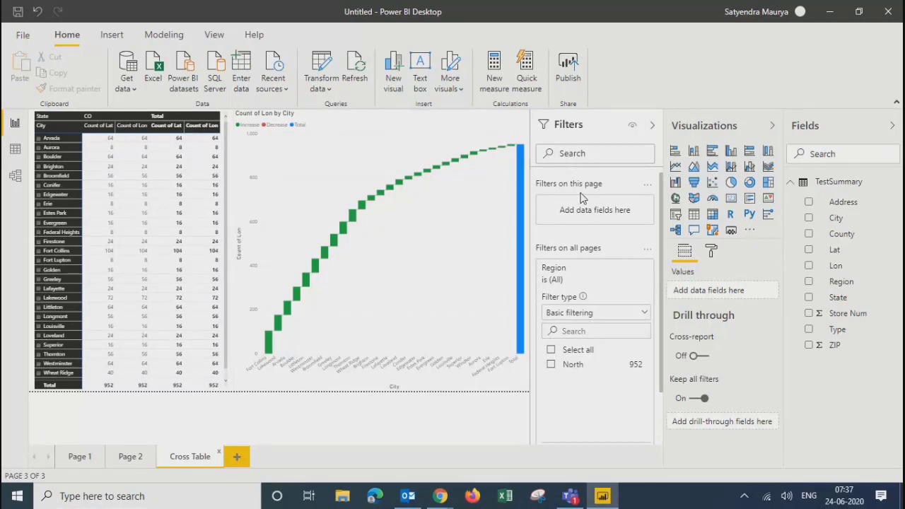
- Add State as a page-level filter on Page 2 and City as a page-level filter on the Cross Table page
click(135, 456)
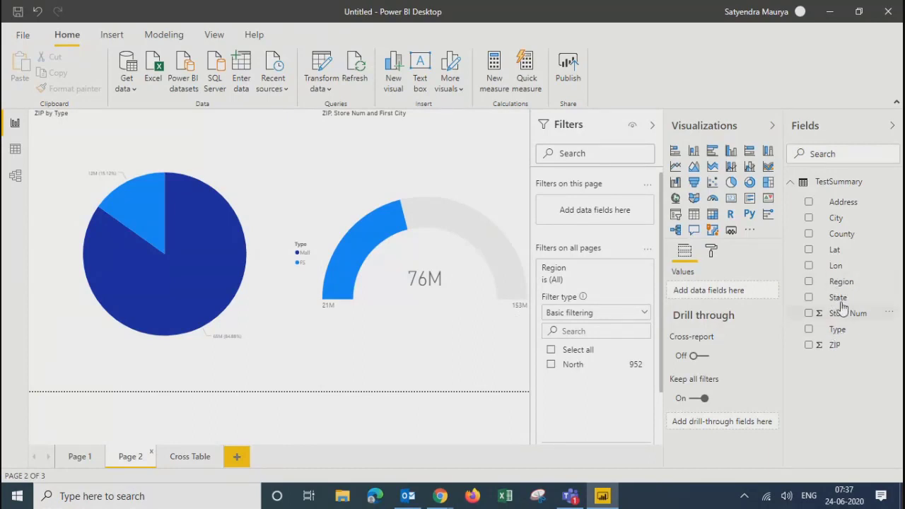
drag(842, 300, 584, 211)
click(189, 457)
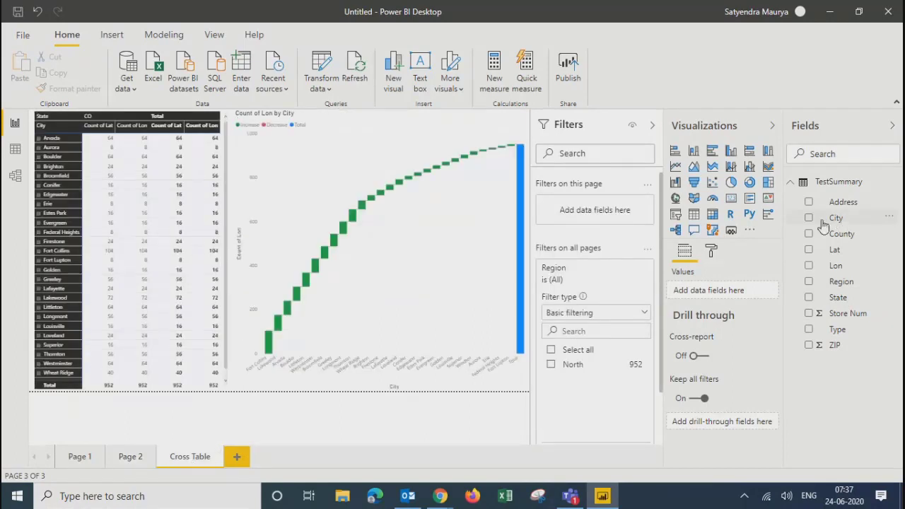
drag(824, 225, 587, 213)
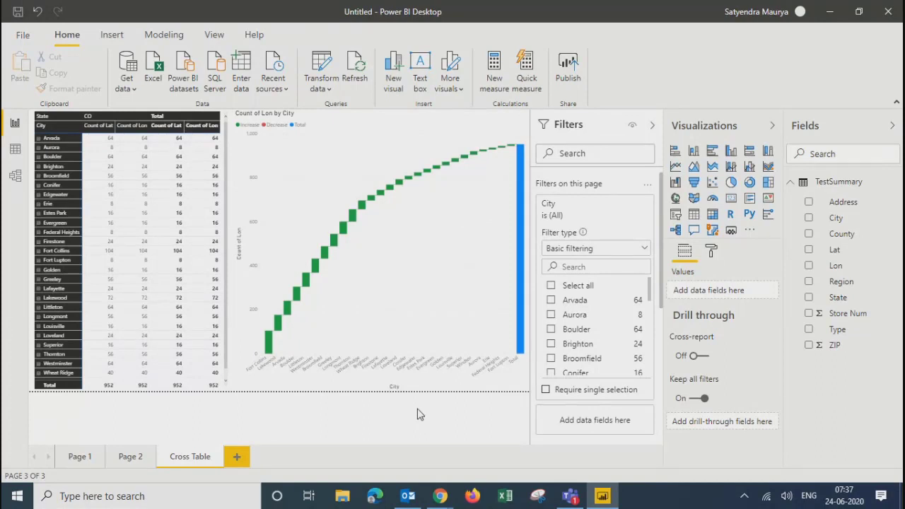
- Sync the Type slicer from Page 1 across Page 1, Page 2 and Cross Table, making it visible only on Page 2
click(131, 460)
click(78, 457)
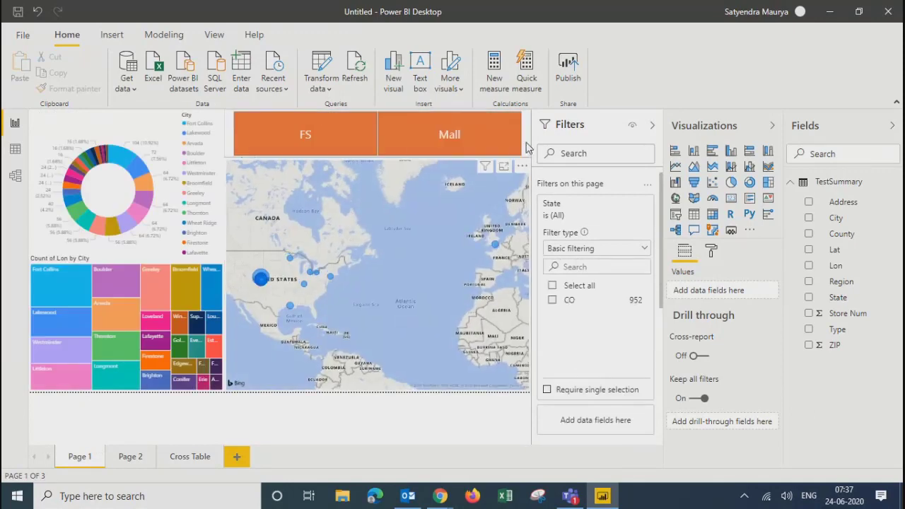
click(527, 147)
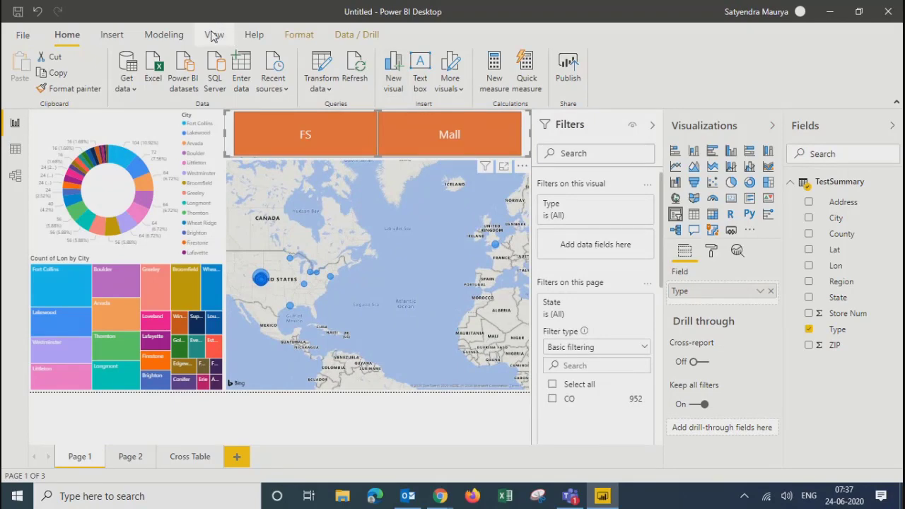
click(214, 35)
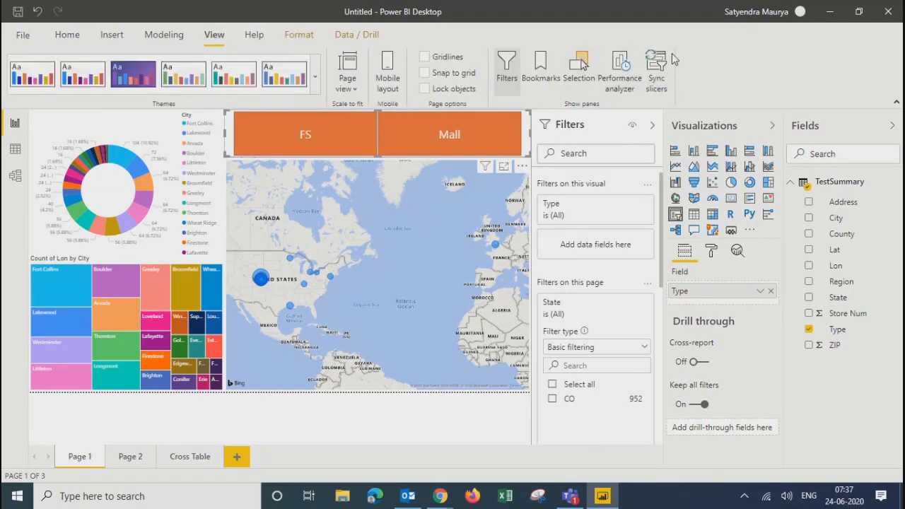
click(654, 80)
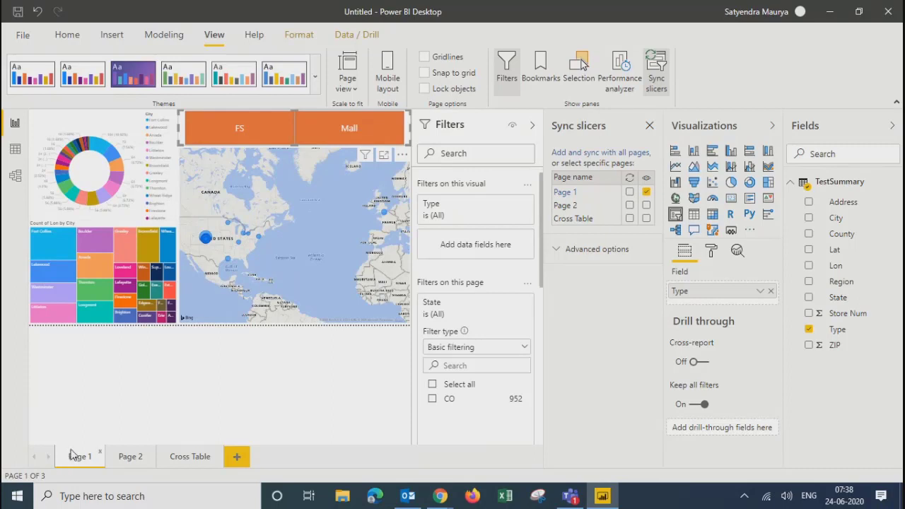
click(629, 205)
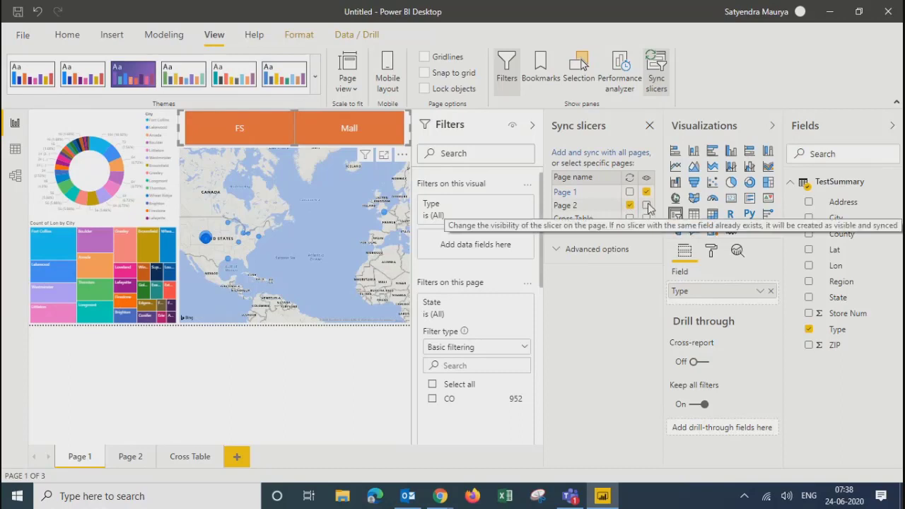
click(646, 205)
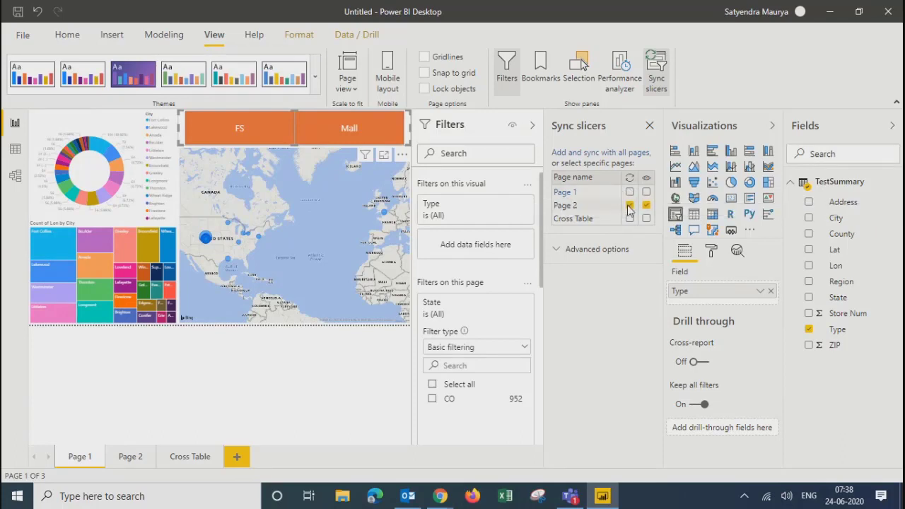
click(630, 218)
click(629, 192)
click(290, 365)
- Check Page 2, Cross Table and Page 1 to see where the Type slicer is displayed
click(125, 458)
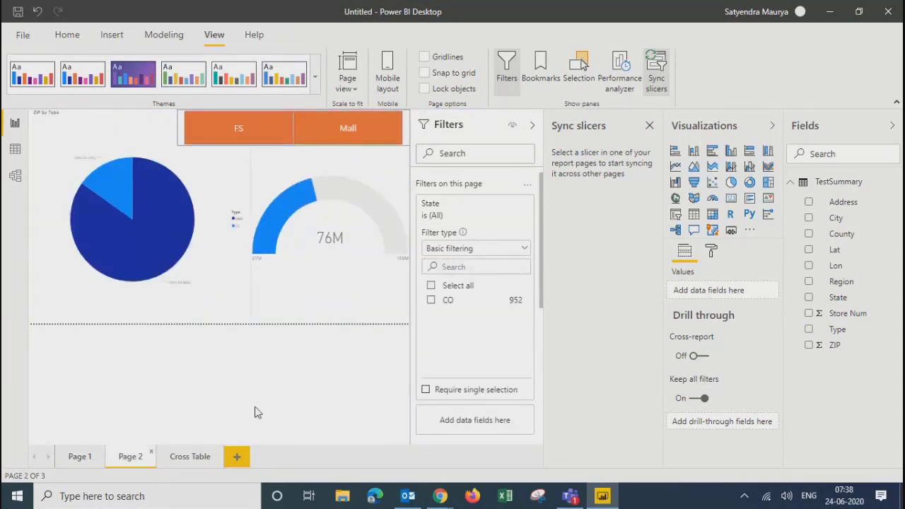
click(188, 456)
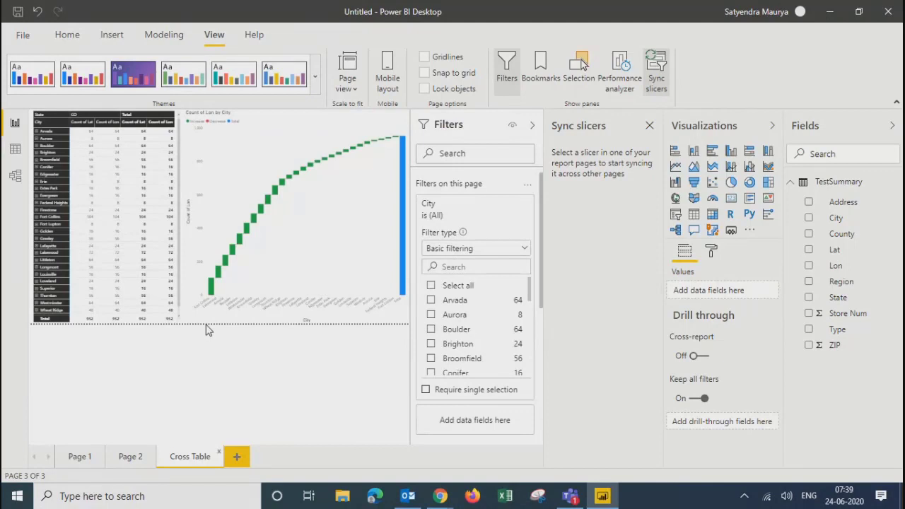
click(79, 457)
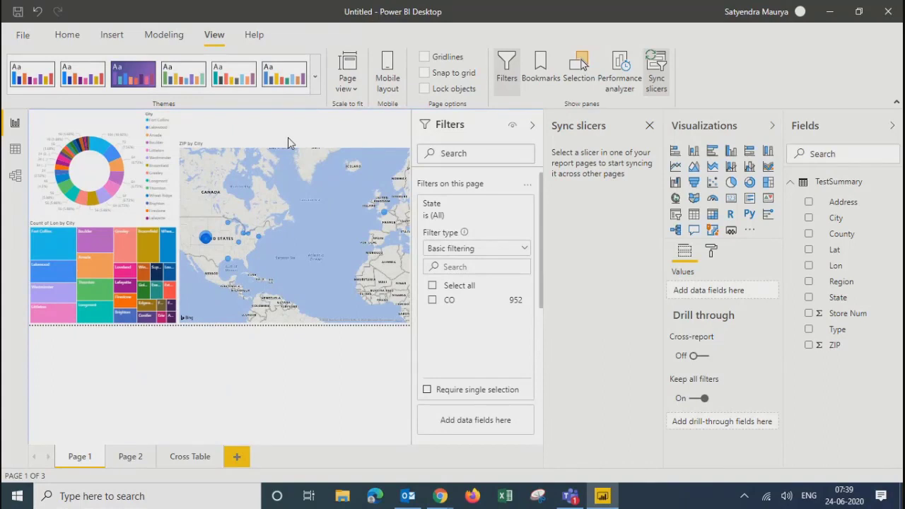
click(130, 456)
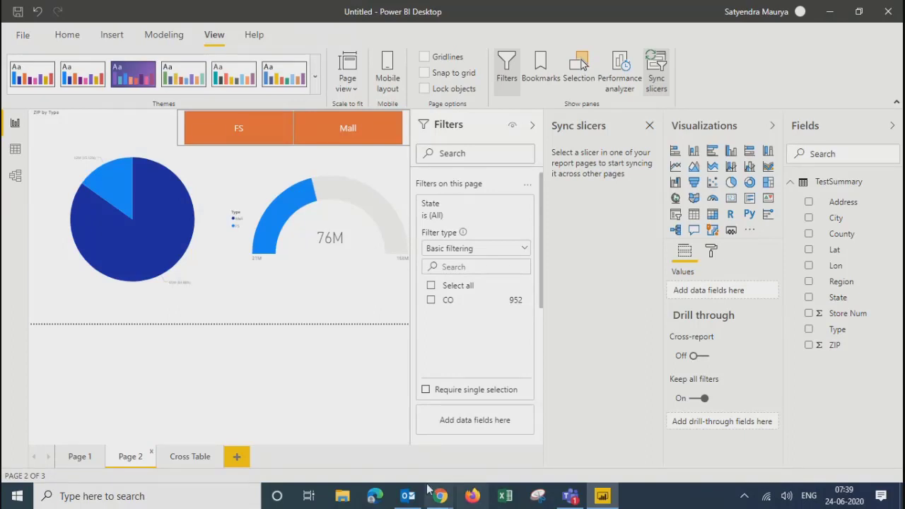
- Switch to the online meeting window in Chrome to check it and return to Power BI Desktop
mouse_move(439, 495)
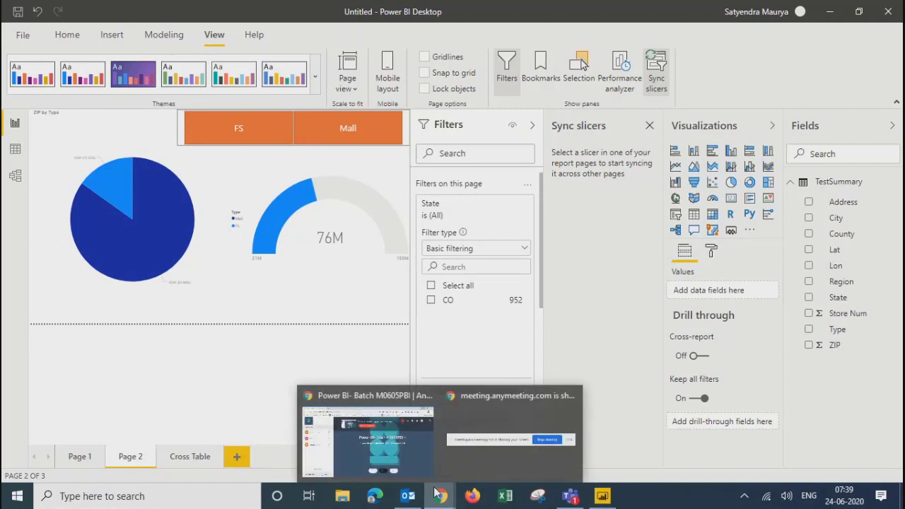
click(360, 406)
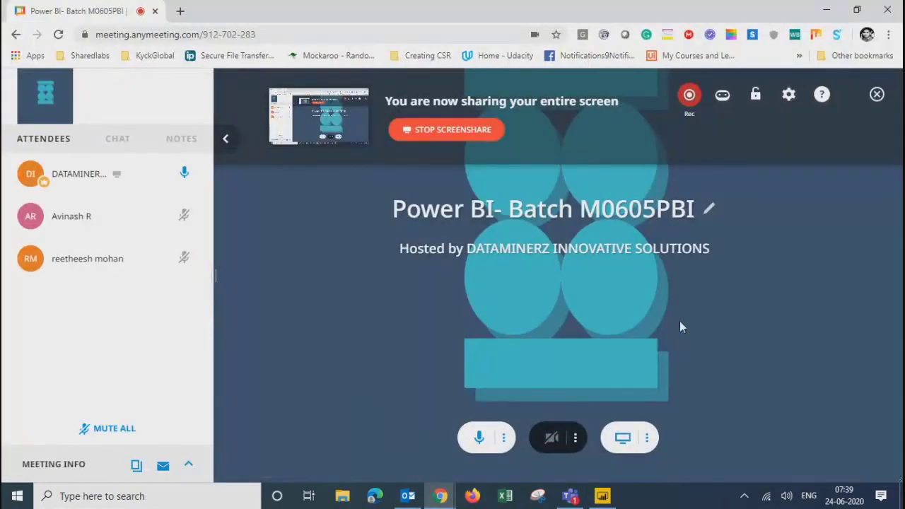
click(826, 12)
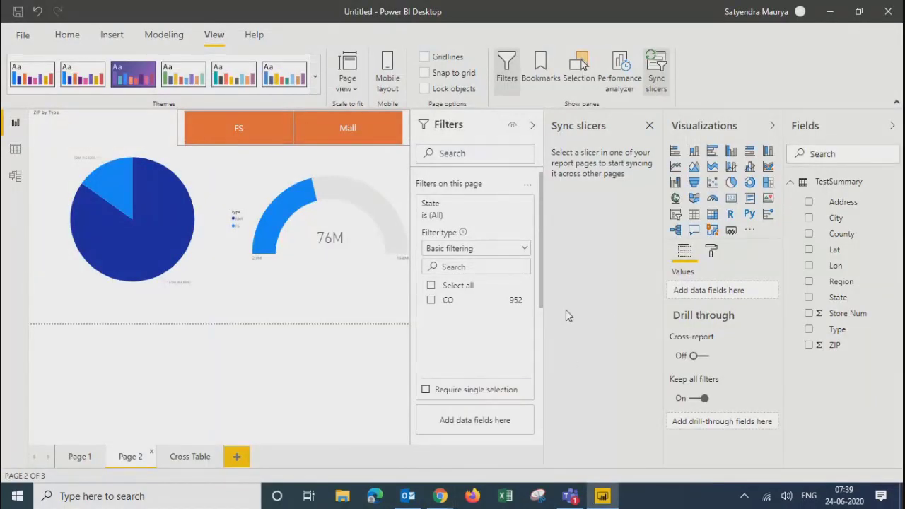
click(79, 457)
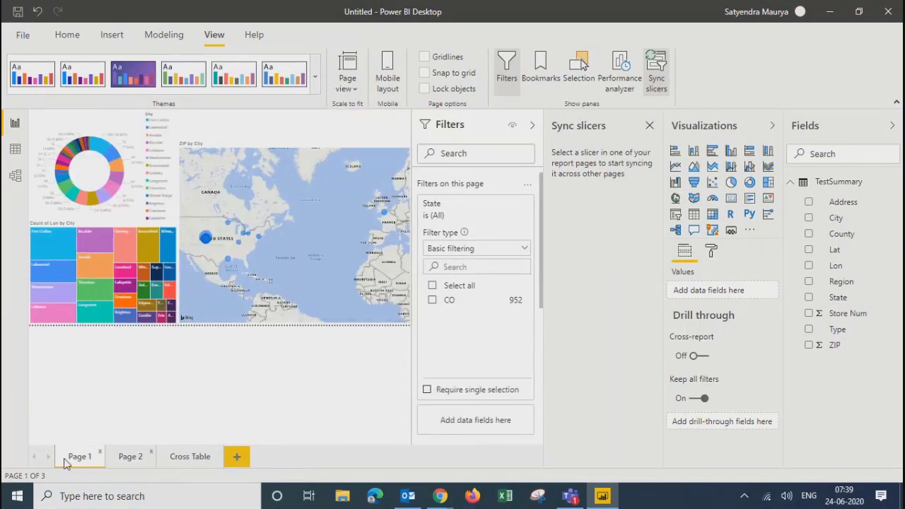
click(656, 72)
click(657, 73)
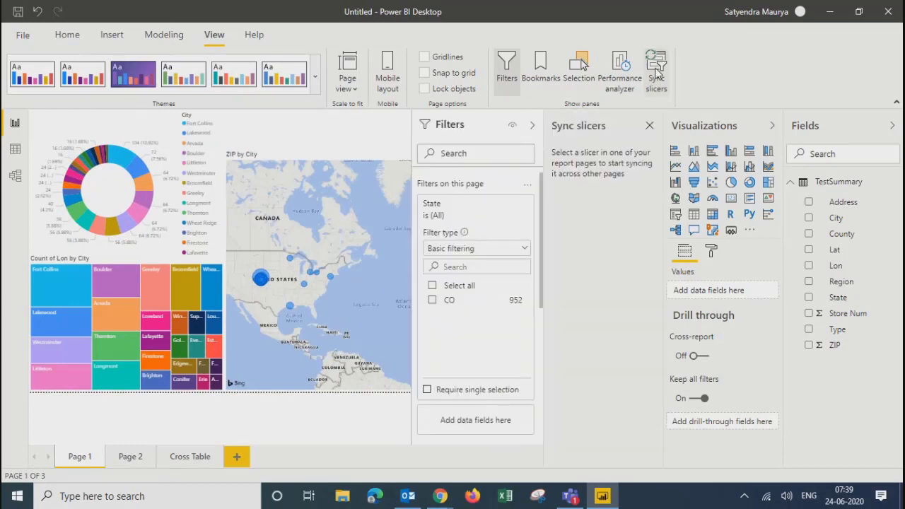
- Filter the Type slicer on Page 2 to FS and make the synced slicer visible on Page 1 too
click(122, 460)
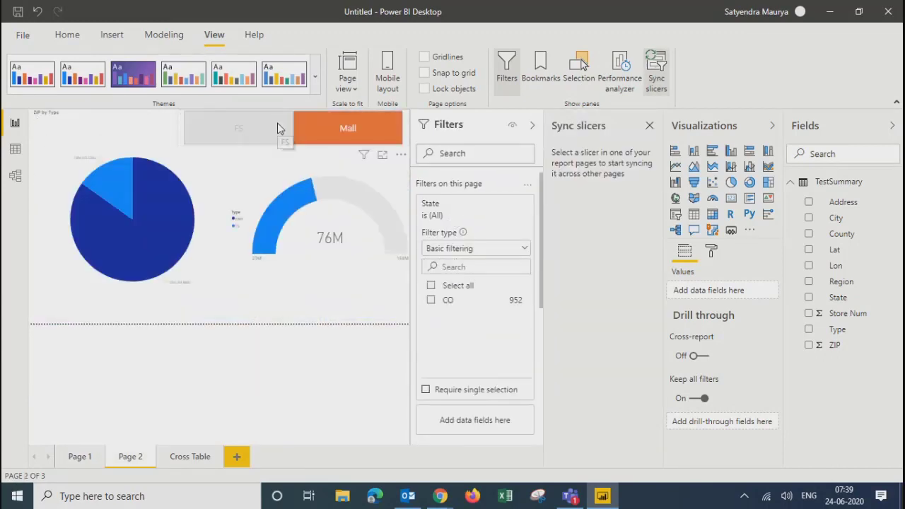
click(277, 122)
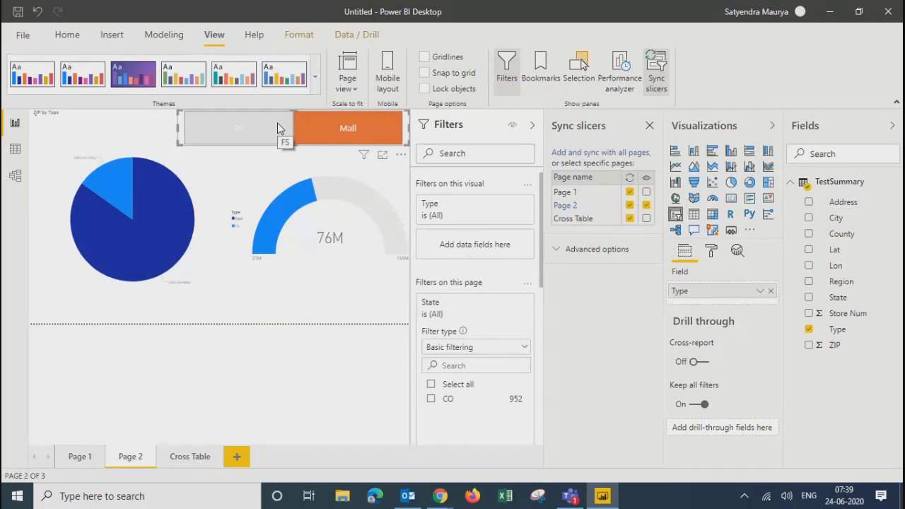
click(646, 193)
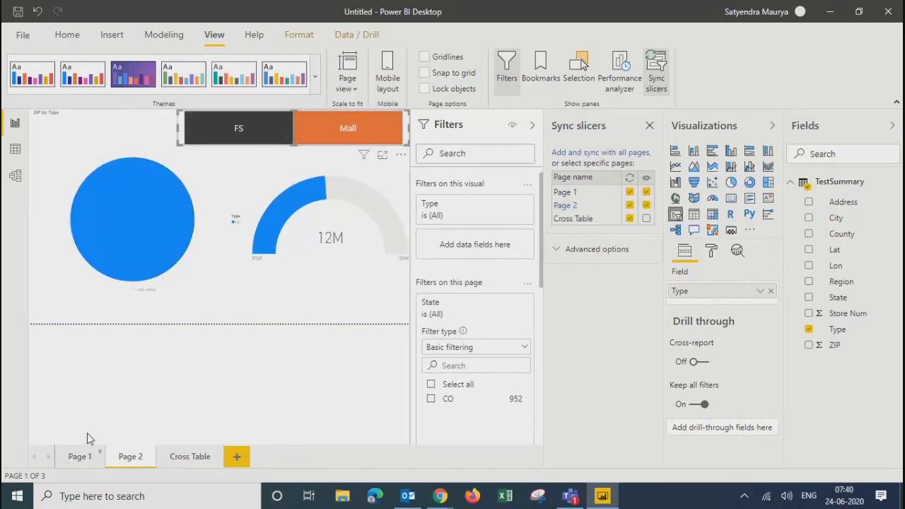
click(80, 456)
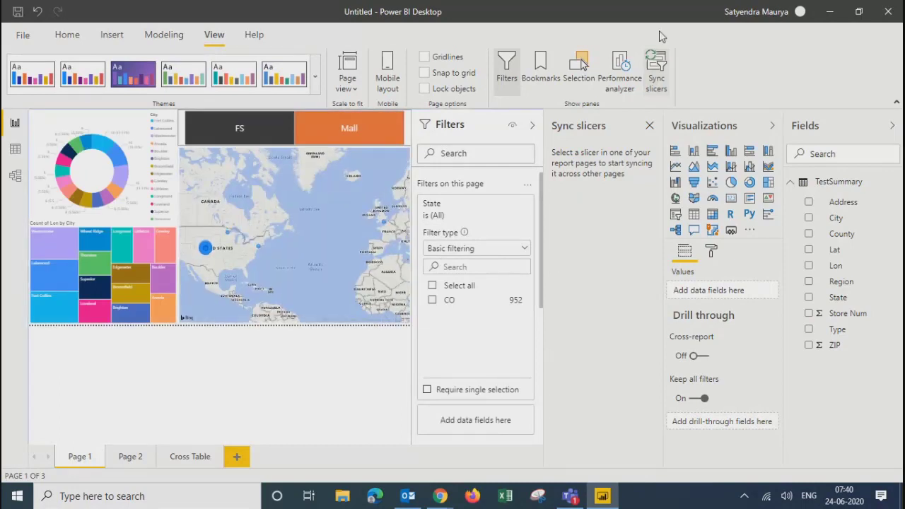
- Start publishing the report and choose the 06082020 folder under Desktop > Power BI as the location for saving its changes
click(67, 36)
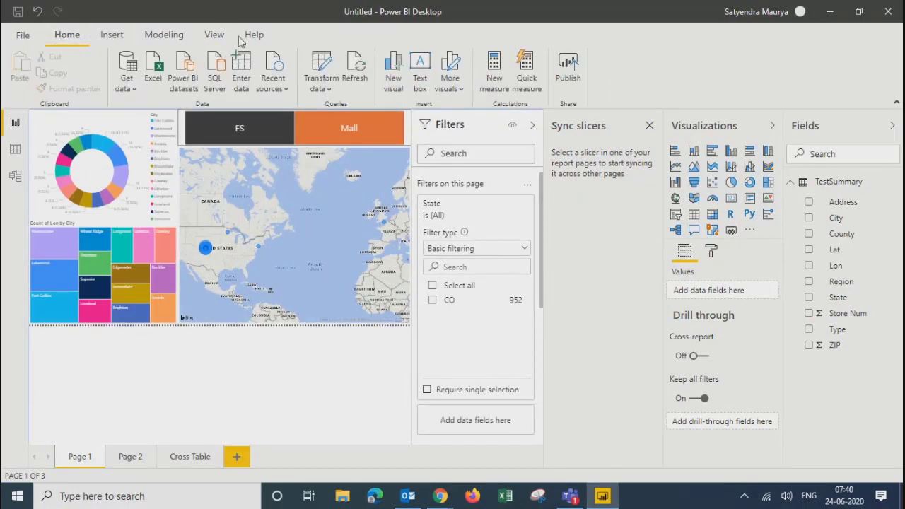
click(568, 67)
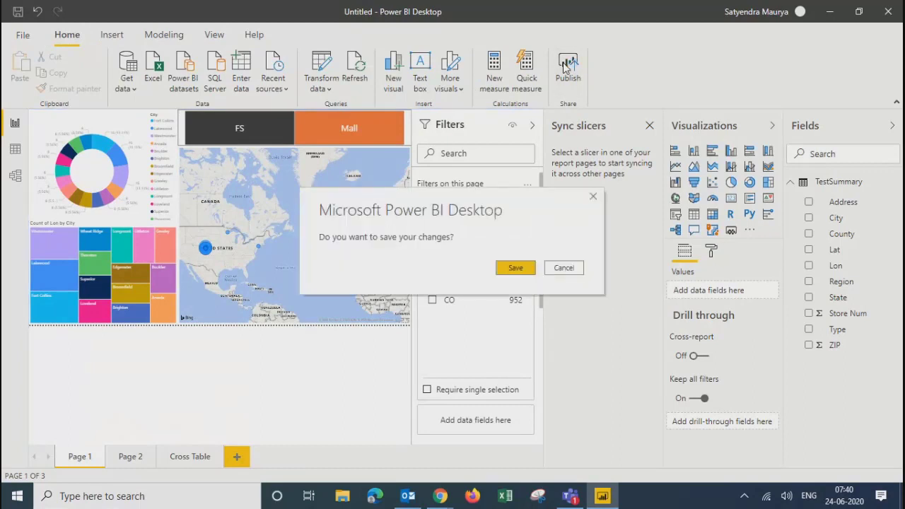
click(510, 268)
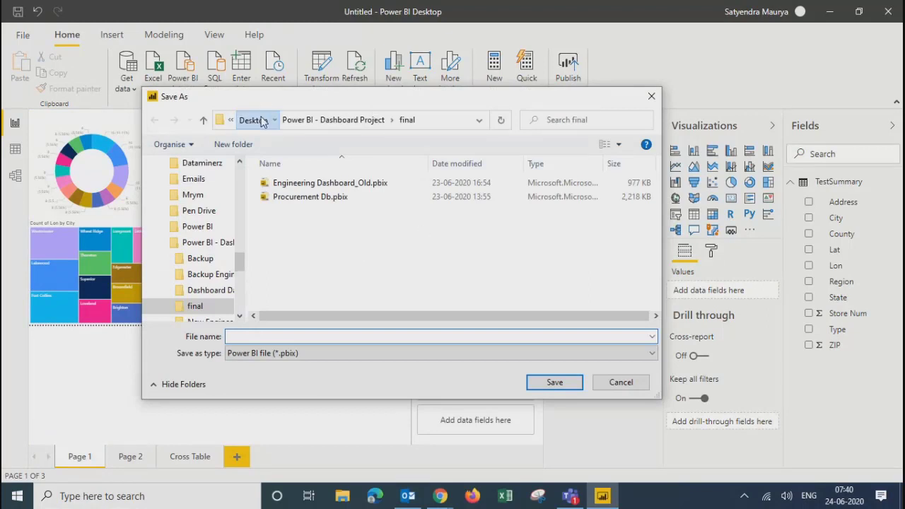
click(255, 120)
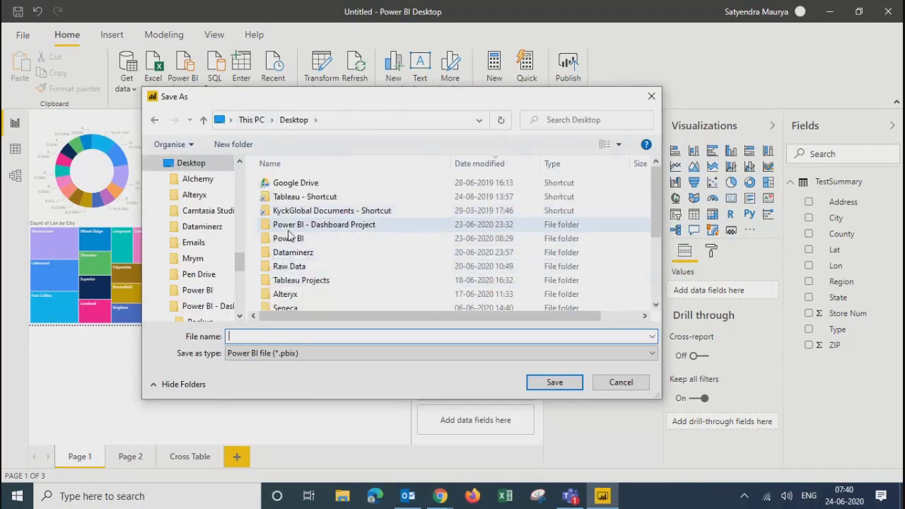
double_click(288, 239)
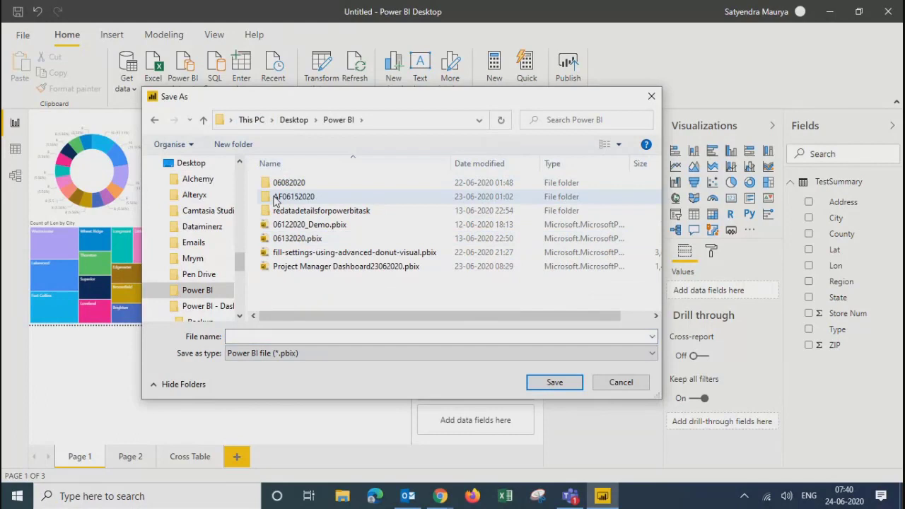
double_click(290, 197)
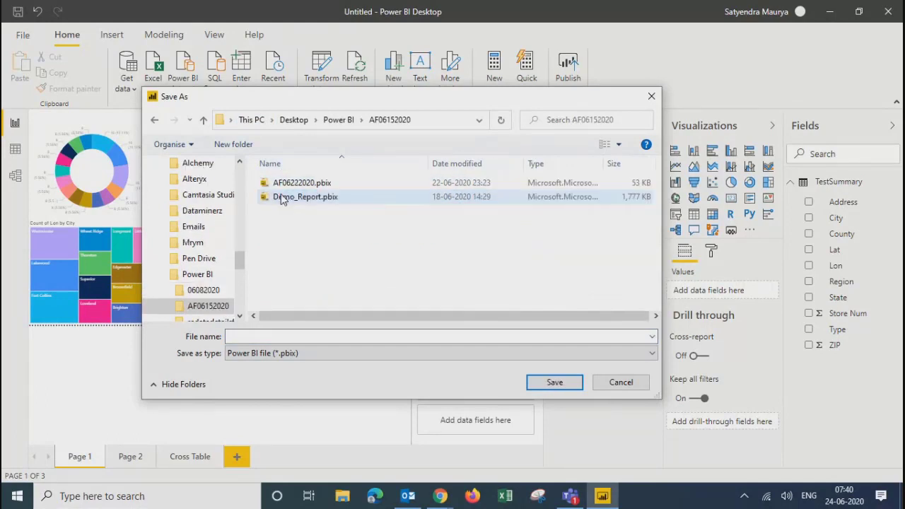
click(329, 121)
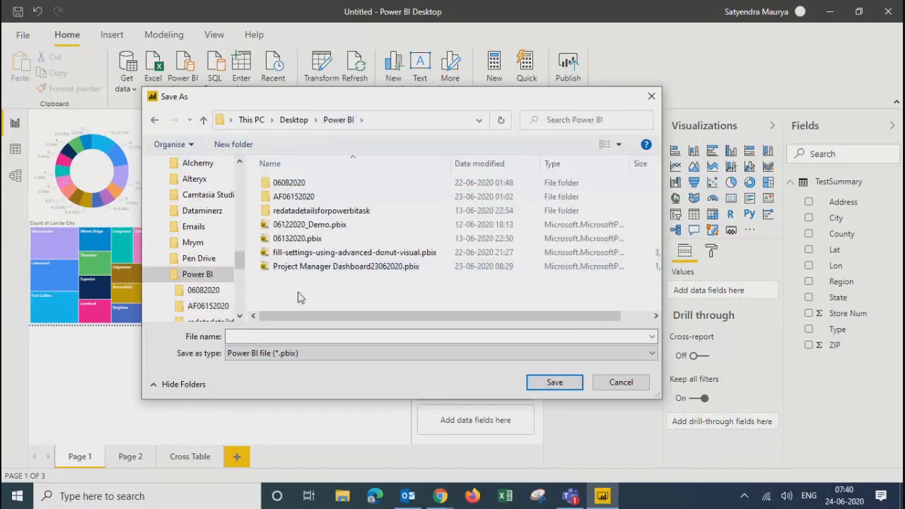
double_click(287, 183)
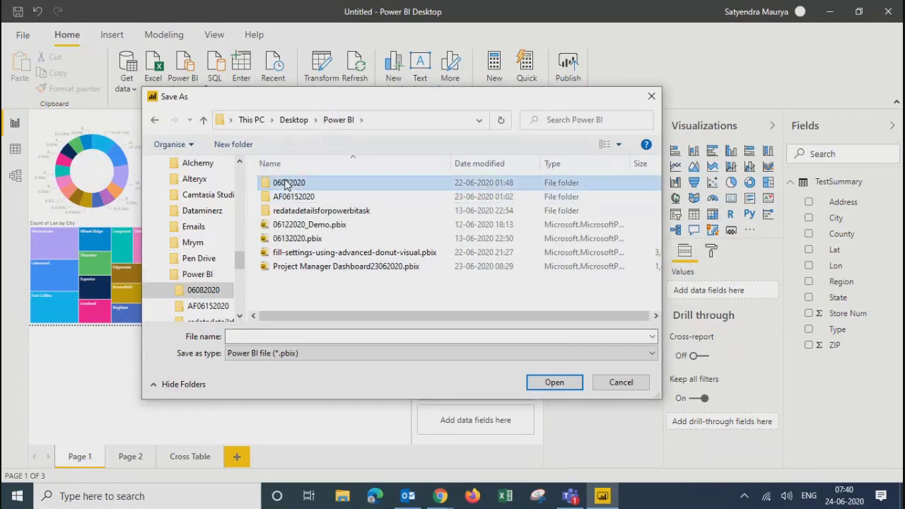
- Save the report as 06242020.pbix
click(292, 197)
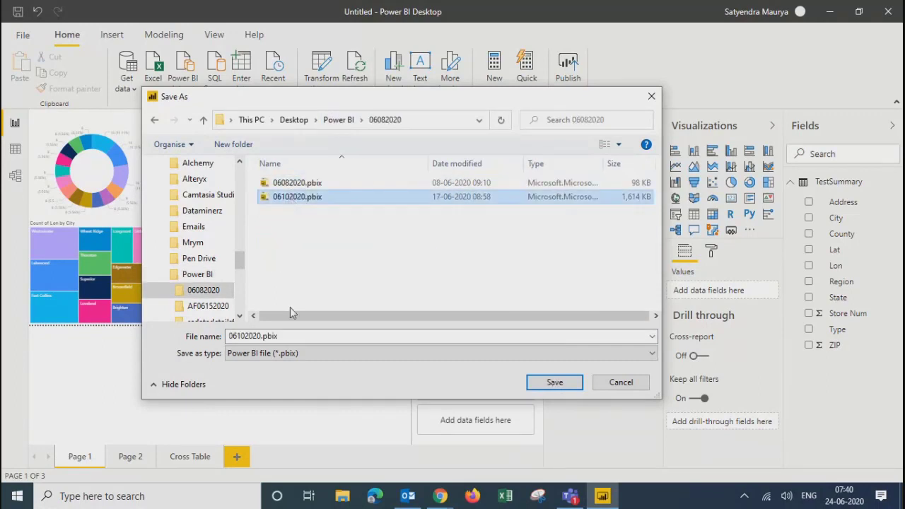
double_click(246, 337)
click(245, 337)
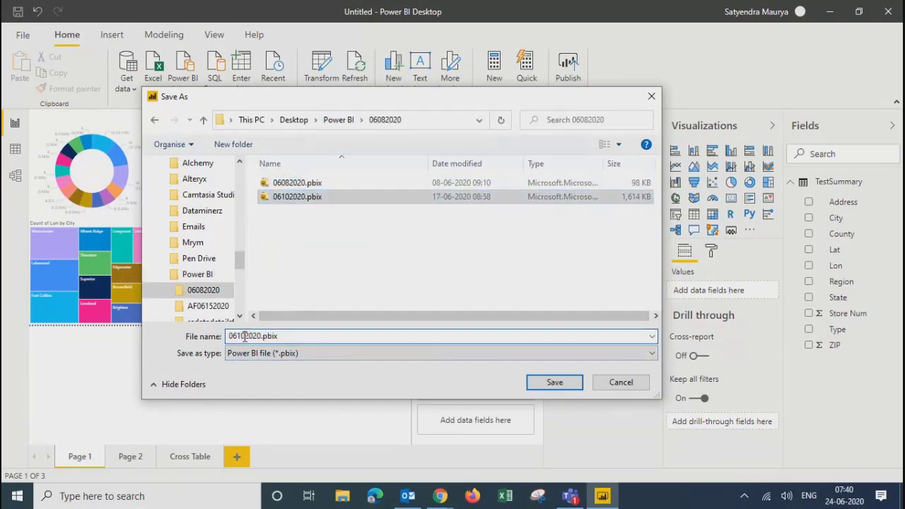
key(BackSpace)
key(BackSpace)
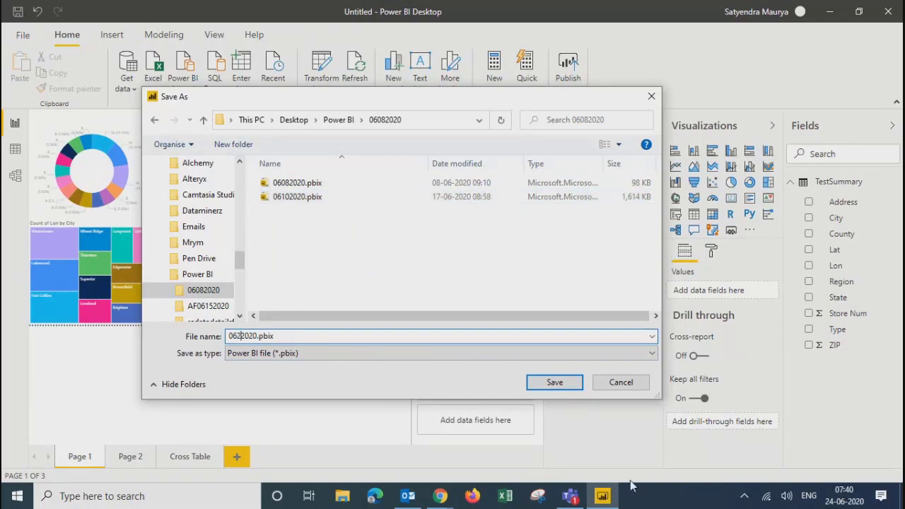
text(24)
key(ctrl+a)
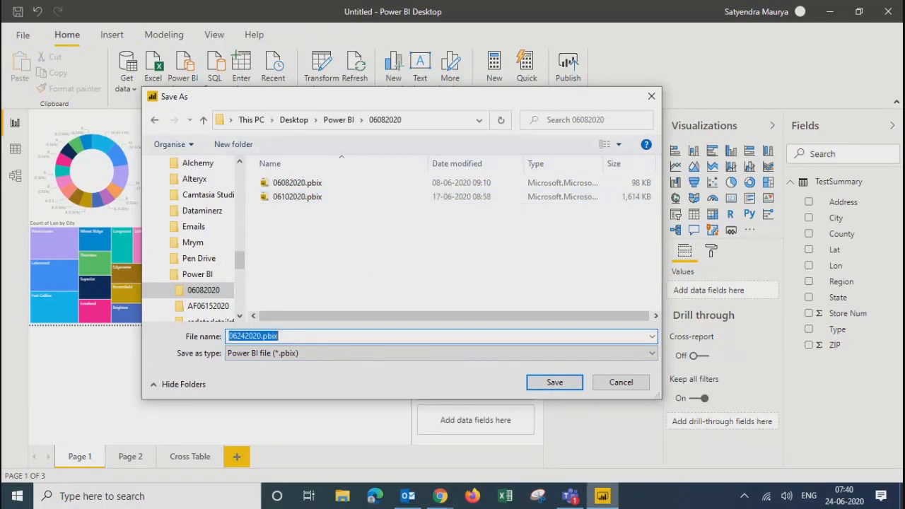
click(554, 383)
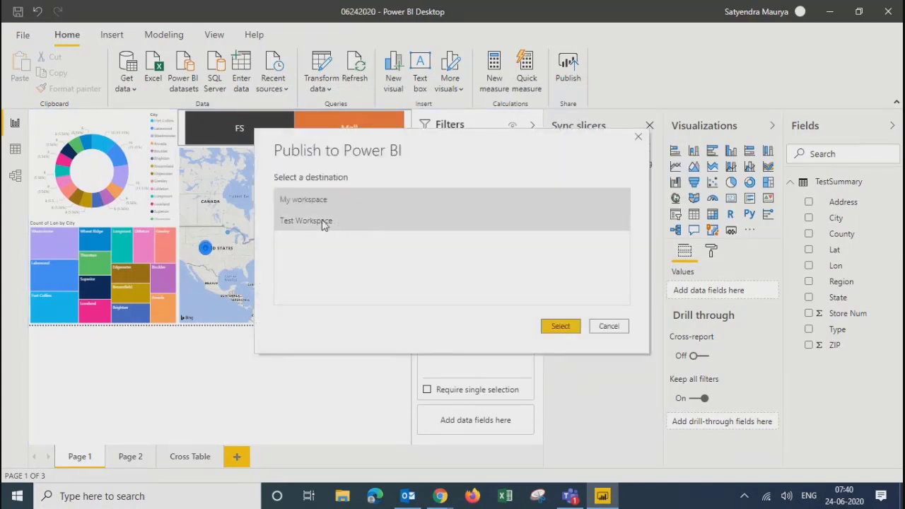
- Publish the report to Test Workspace and open the published 06242020.pbix in the Power BI service
click(315, 222)
click(558, 327)
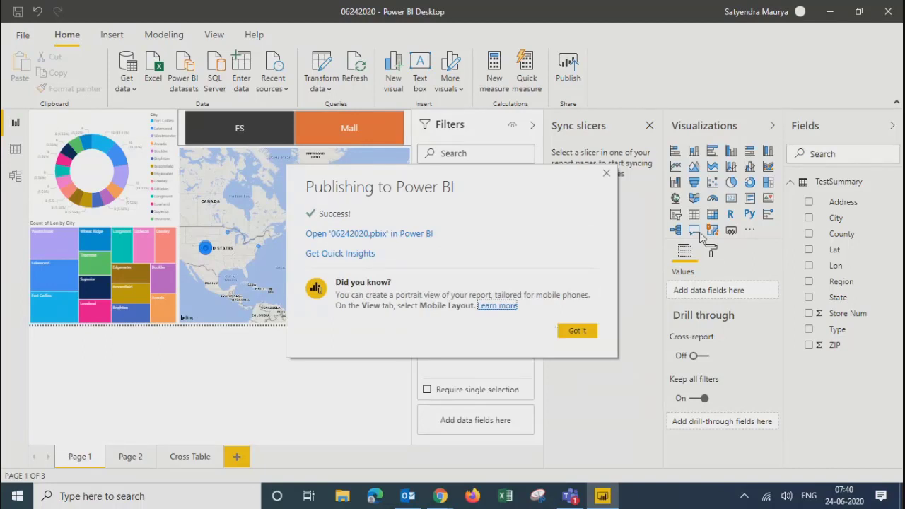
click(373, 234)
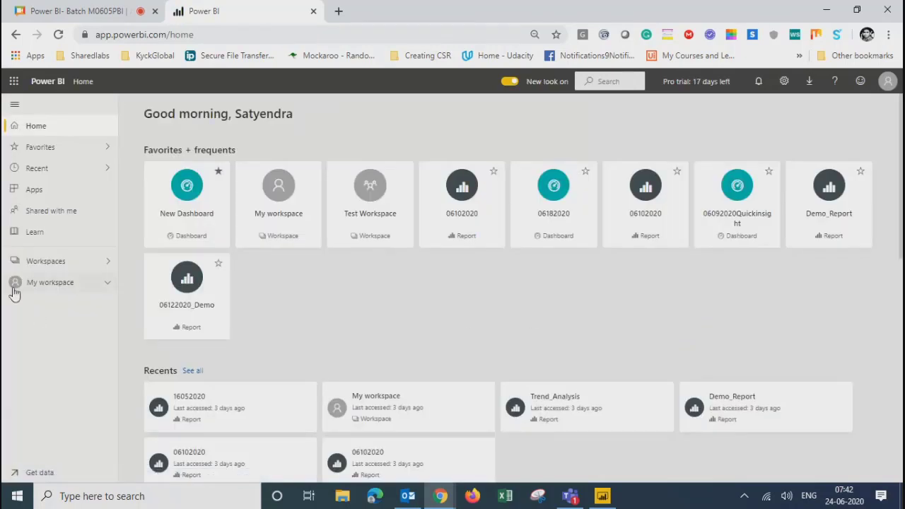
- Open Test Workspace in the Power BI service and sort its contents by refresh date, oldest first
click(49, 284)
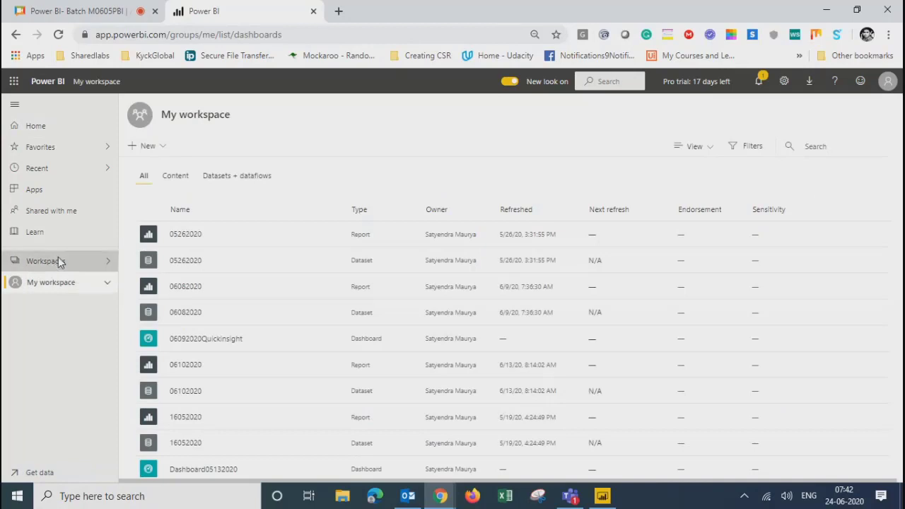
click(60, 262)
click(162, 176)
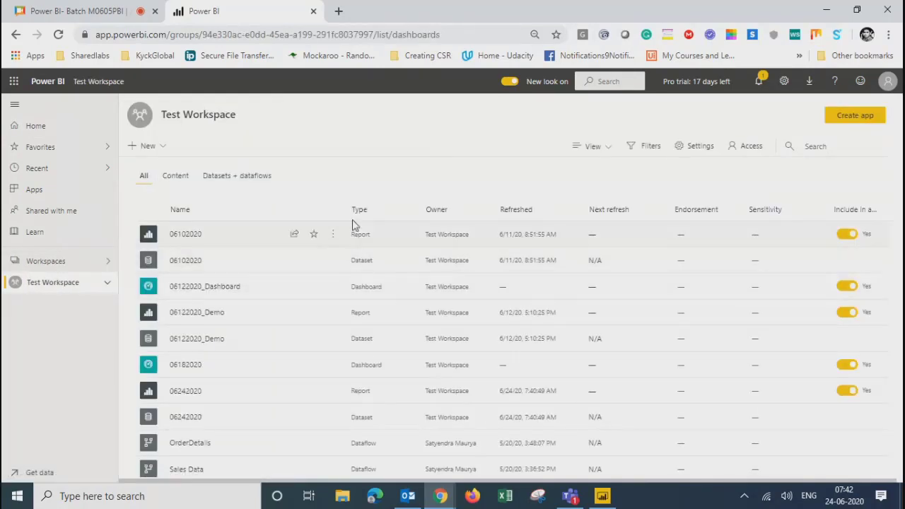
click(511, 212)
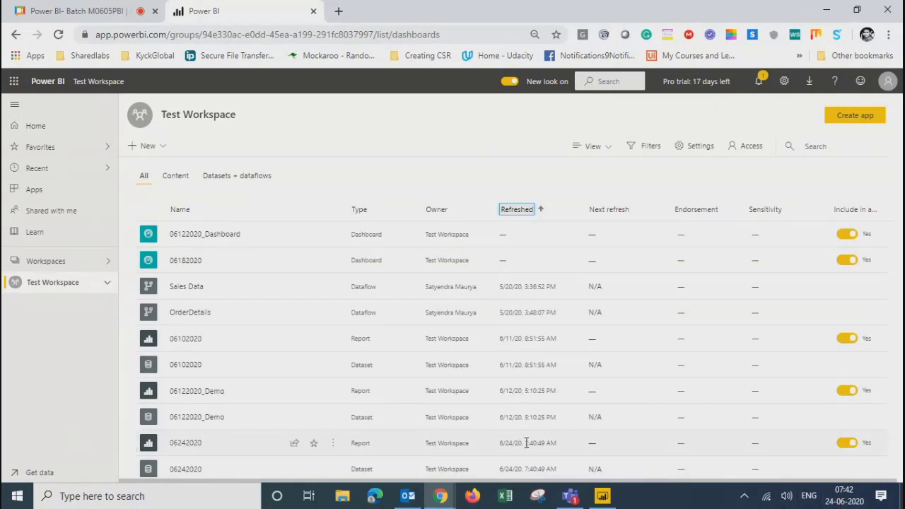
- Check the refresh time of the 06242020 report and open that report
drag(505, 443, 576, 449)
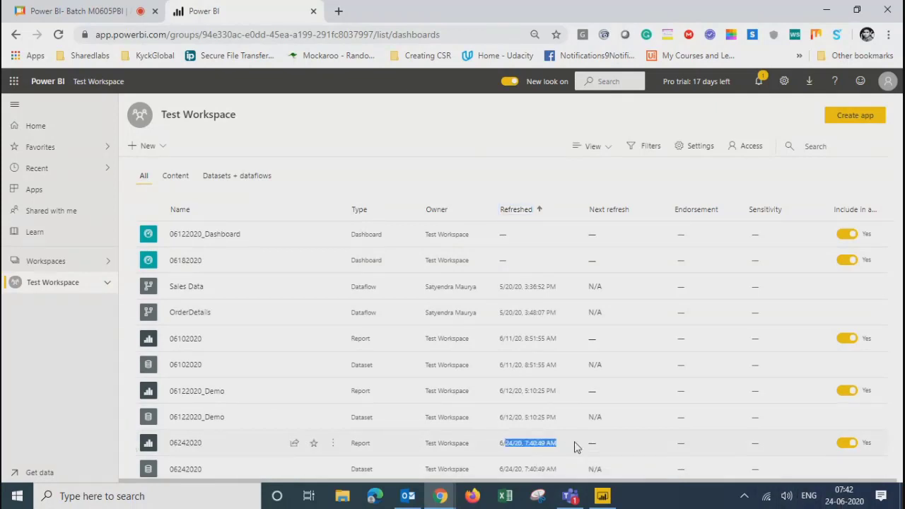
click(181, 442)
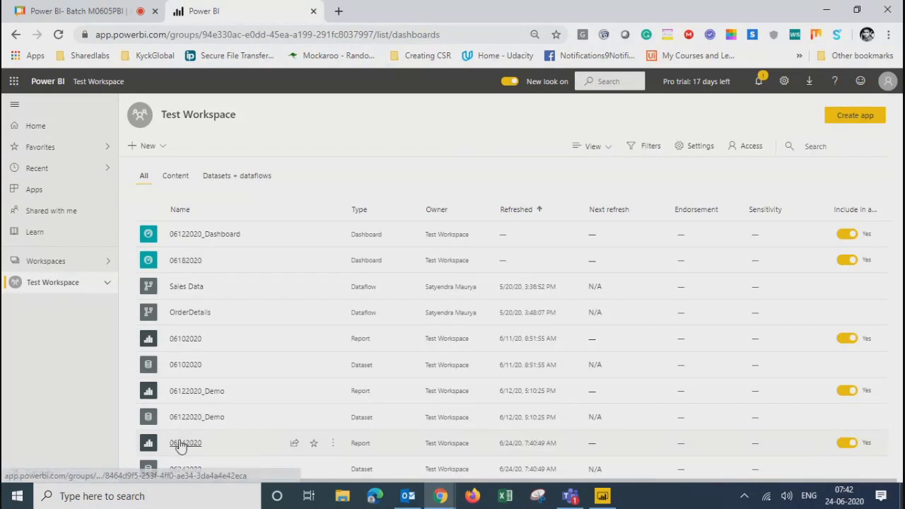
click(183, 445)
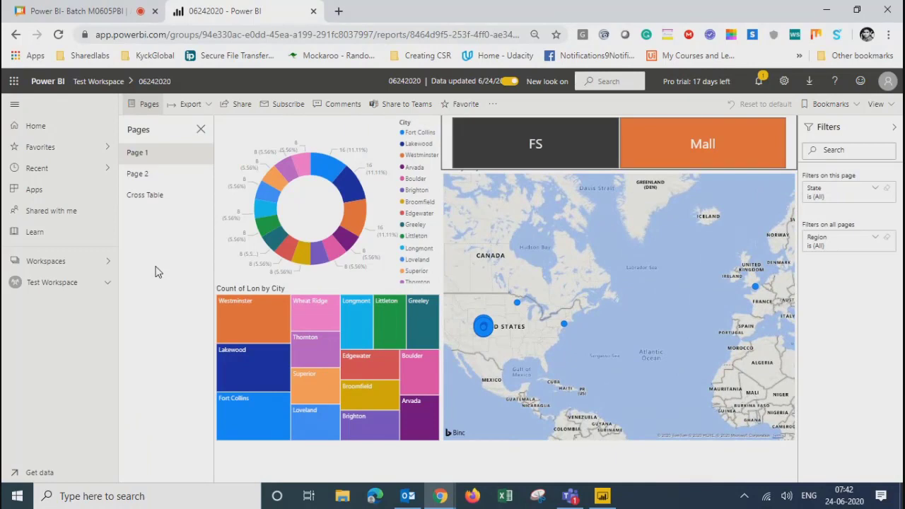
- Look through Page 1, Page 2 and Cross Table of the published report and check the filters on each page
click(137, 175)
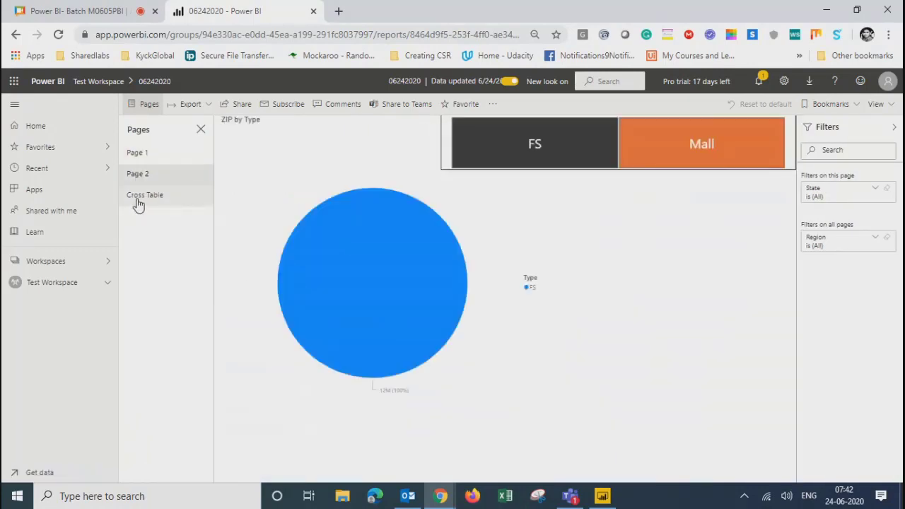
click(138, 198)
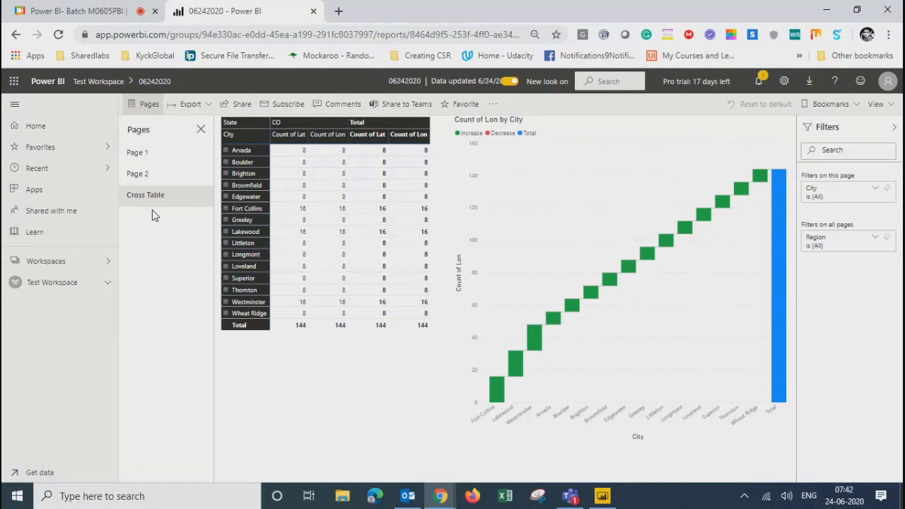
click(202, 127)
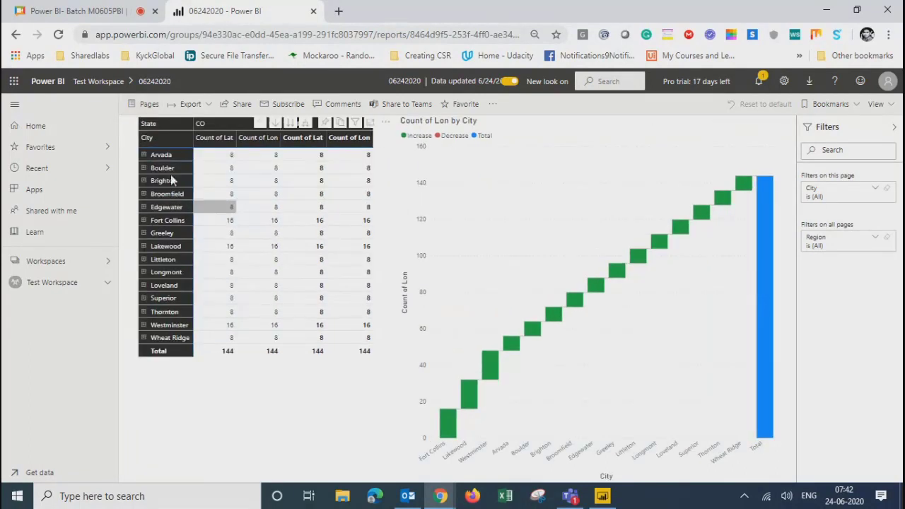
click(146, 106)
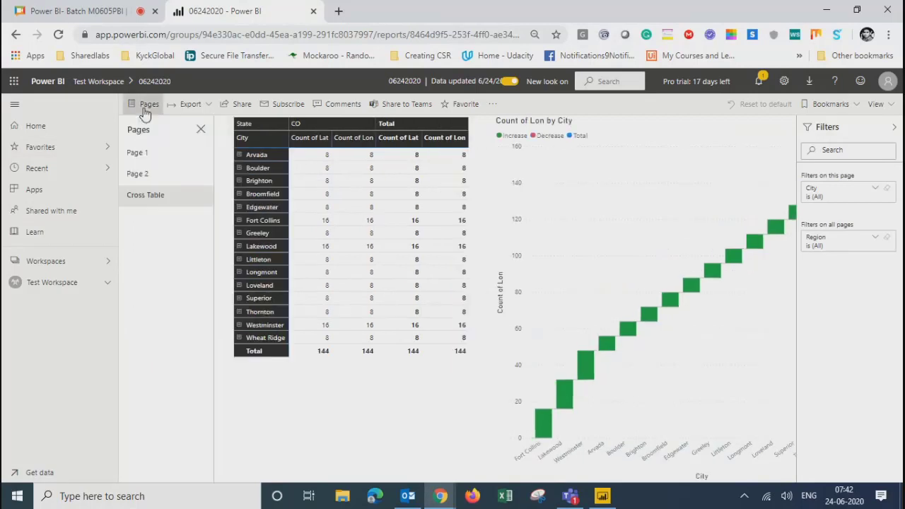
click(140, 156)
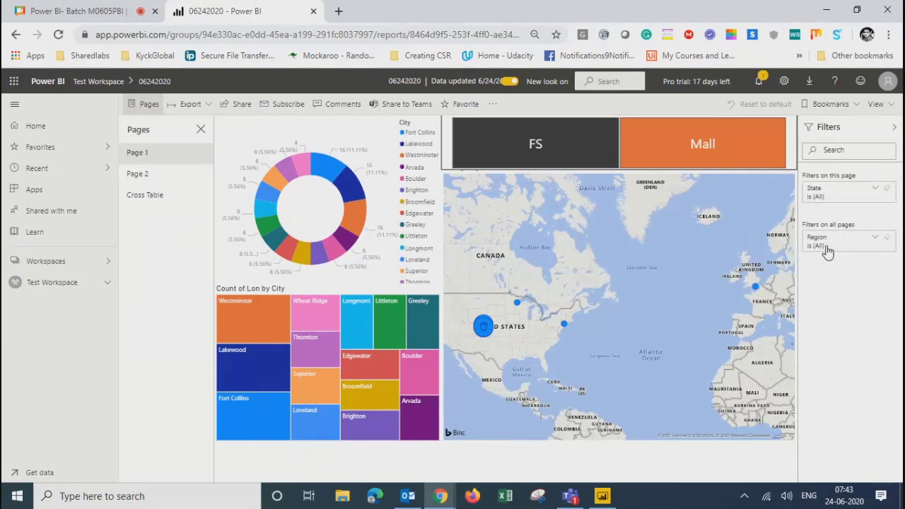
click(147, 175)
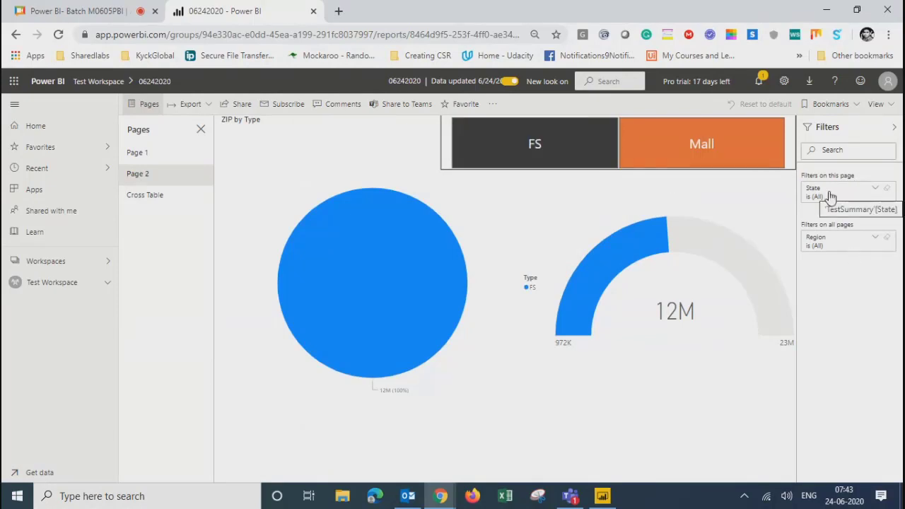
click(147, 200)
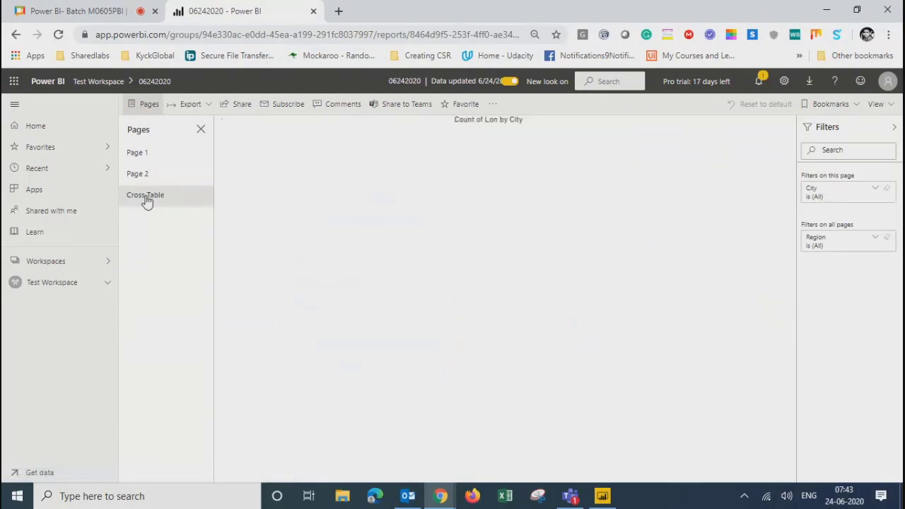
- Apply the all-pages Region filter with North from the Cross Table page and clear it again
click(835, 244)
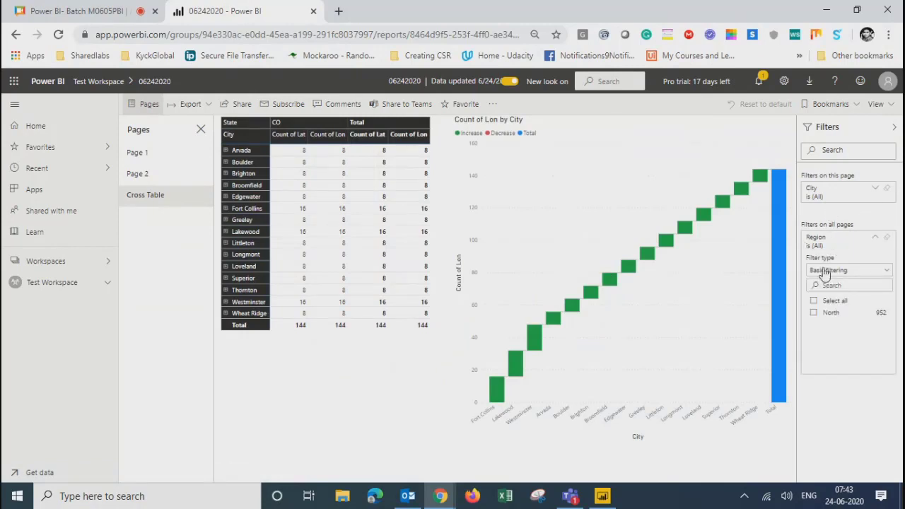
click(814, 312)
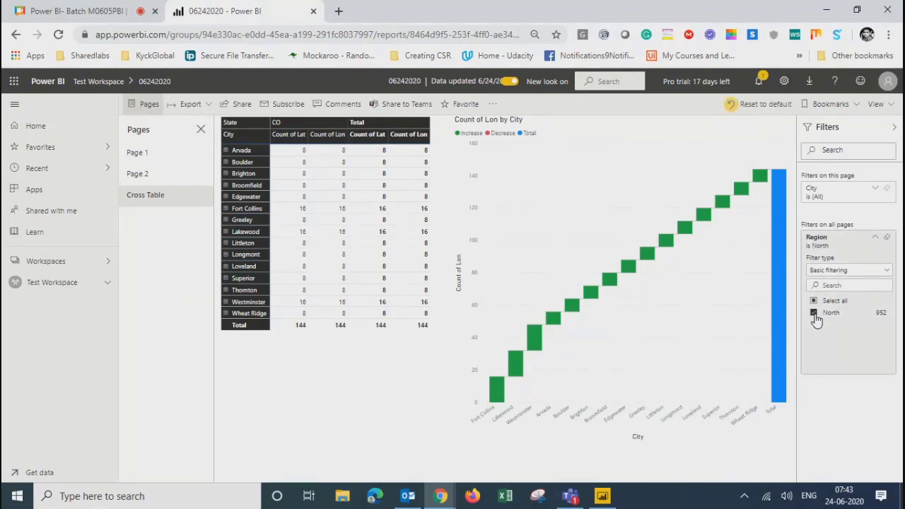
click(814, 313)
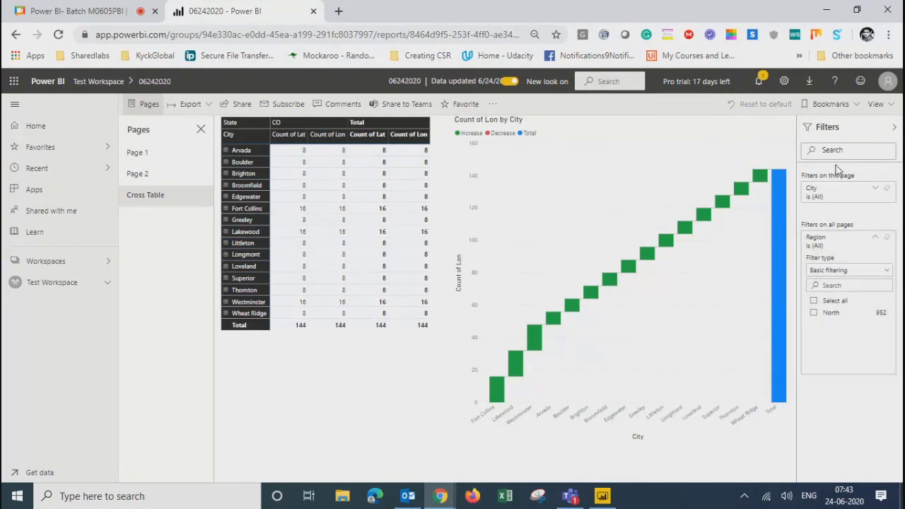
- Review Page 1, Page 2 and Cross Table once more, dismissing the chat notification
click(141, 177)
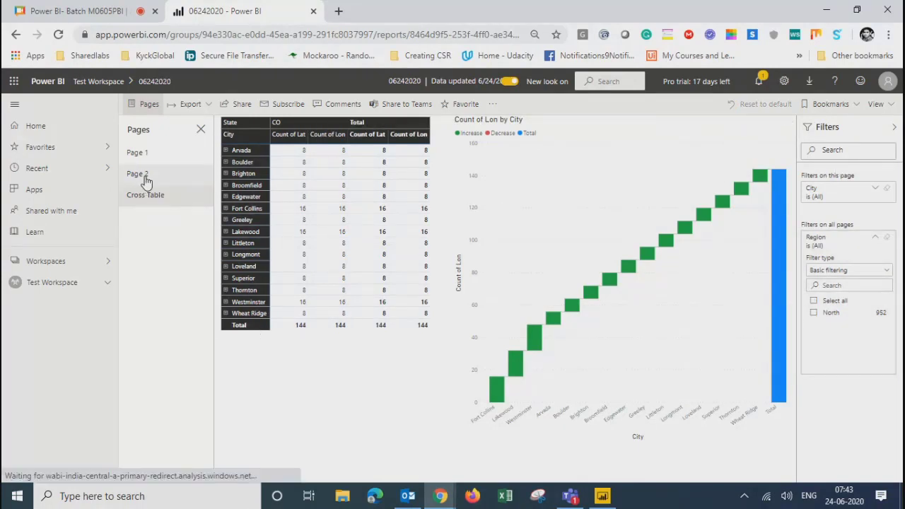
click(141, 156)
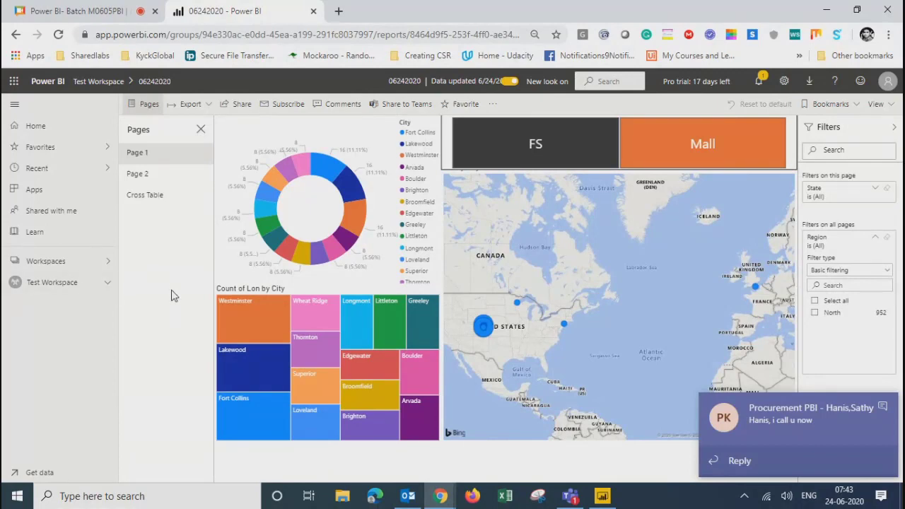
click(134, 175)
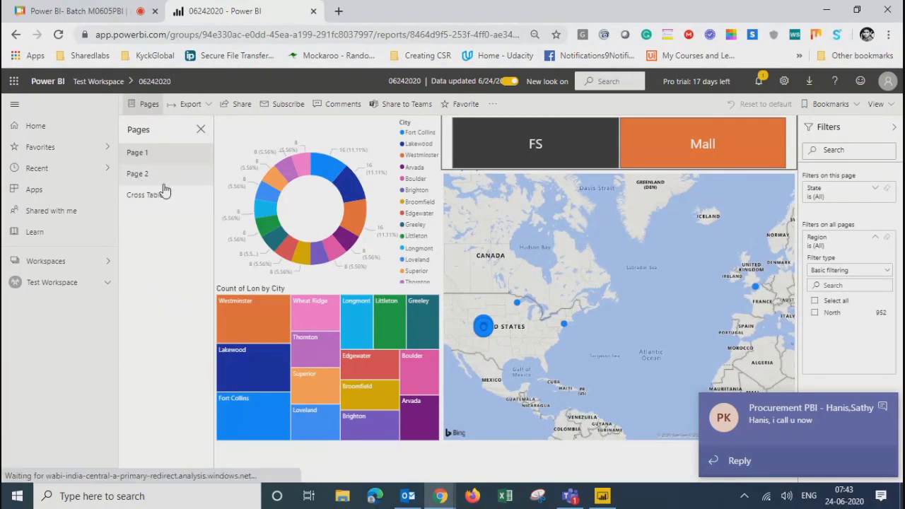
click(882, 406)
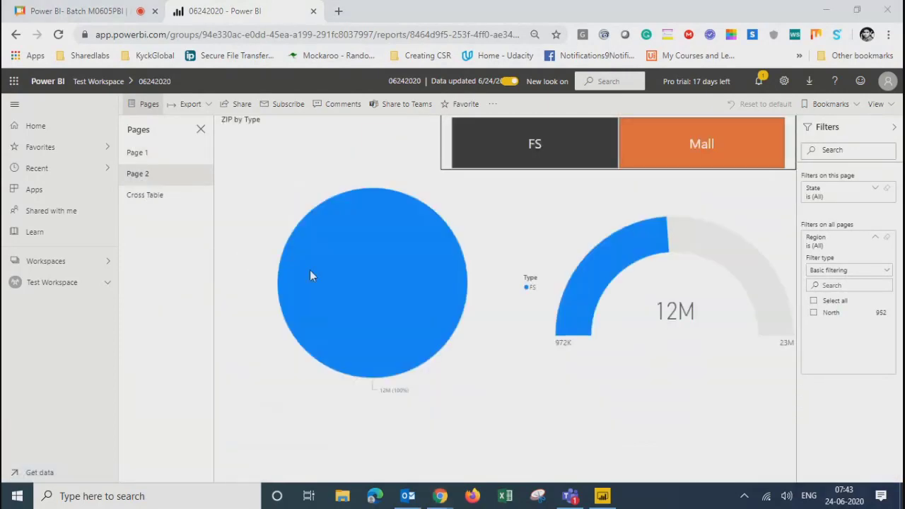
click(141, 156)
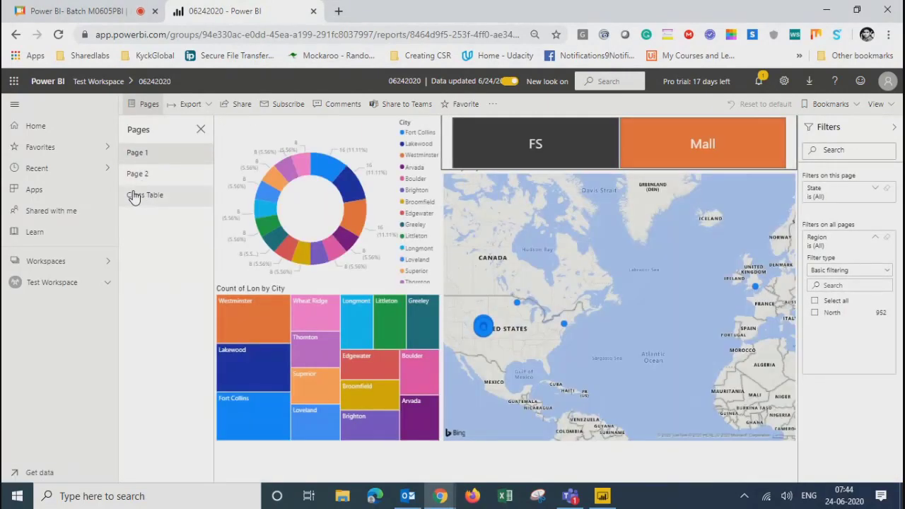
click(136, 196)
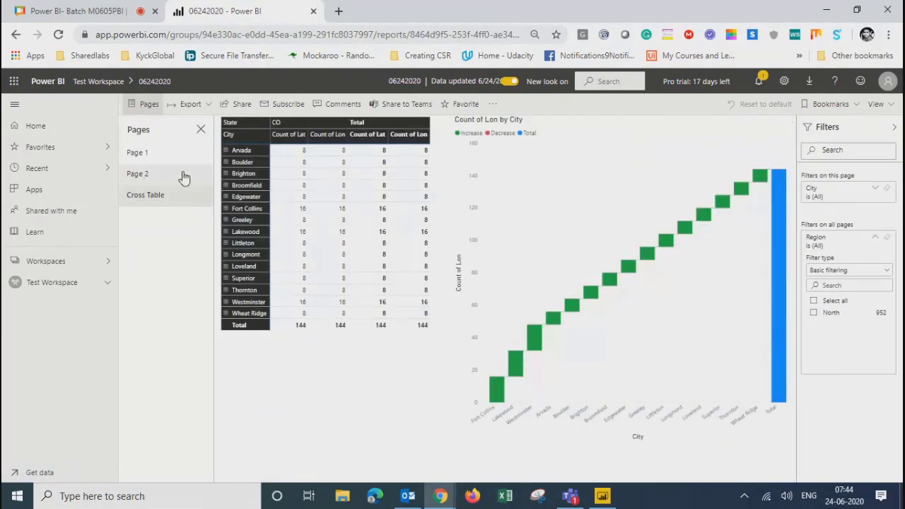
- Set the Type slicer on Page 1 to Mall and check its effect on Page 2 and Cross Table
click(138, 152)
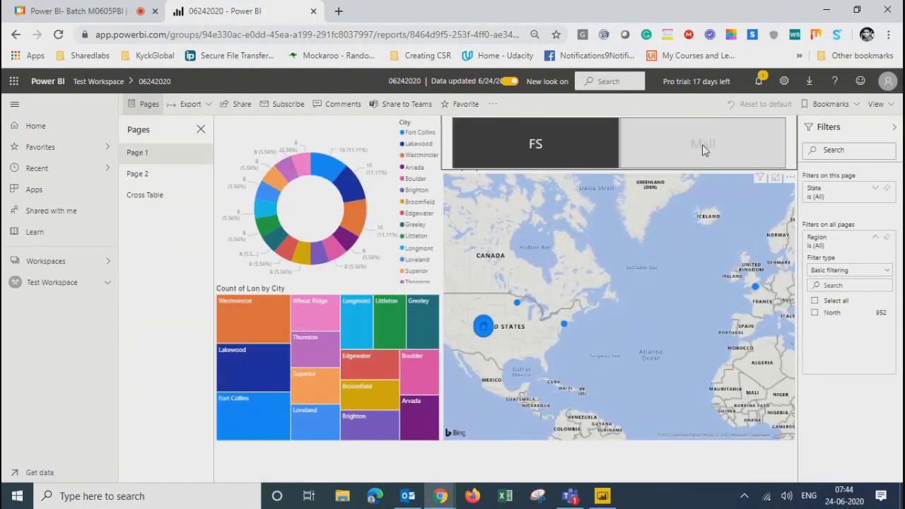
click(704, 148)
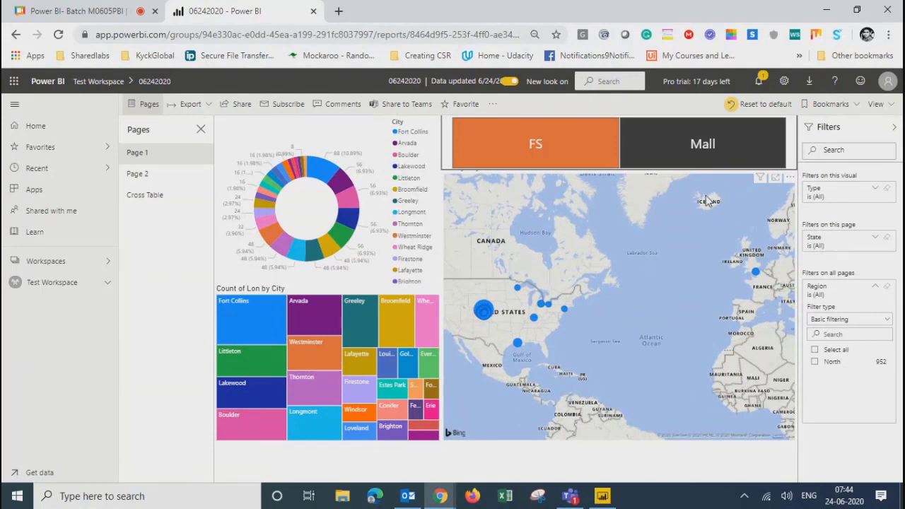
click(141, 174)
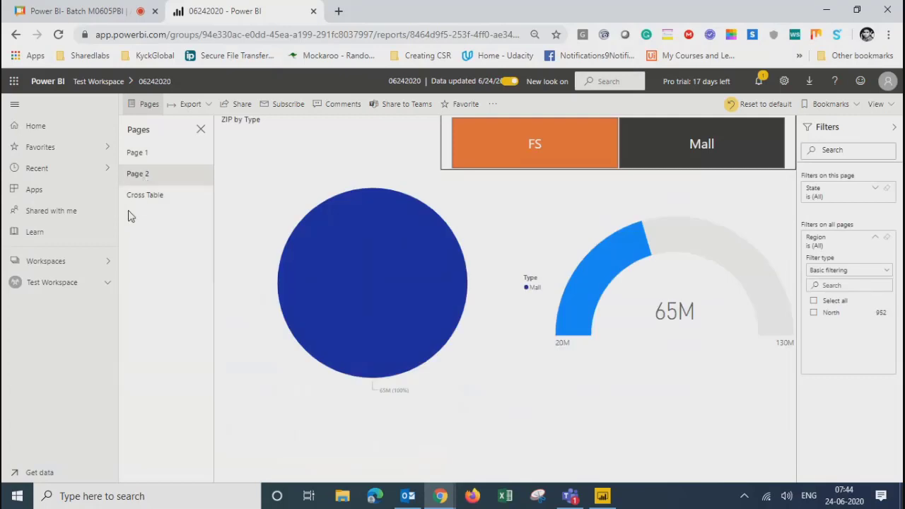
click(138, 202)
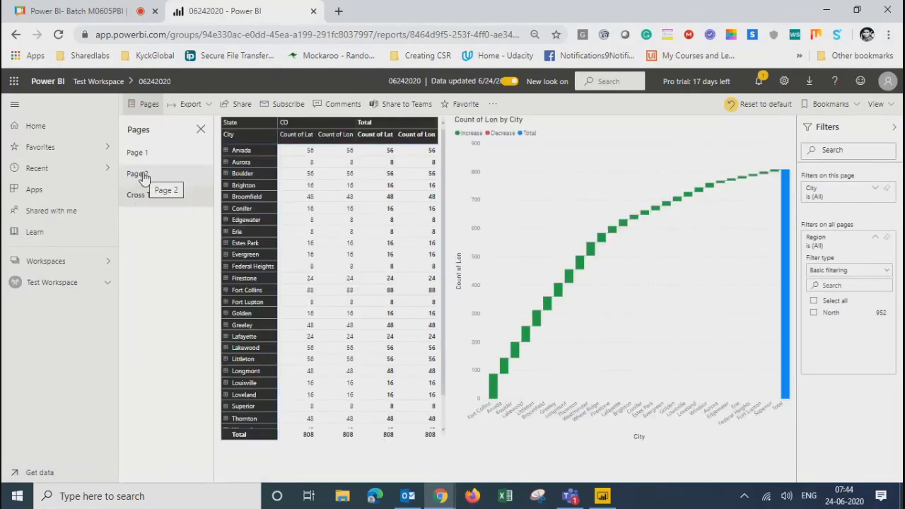
- Set the synced Type slicer on Page 2 back to FS and view Cross Table with the page list hidden
click(144, 177)
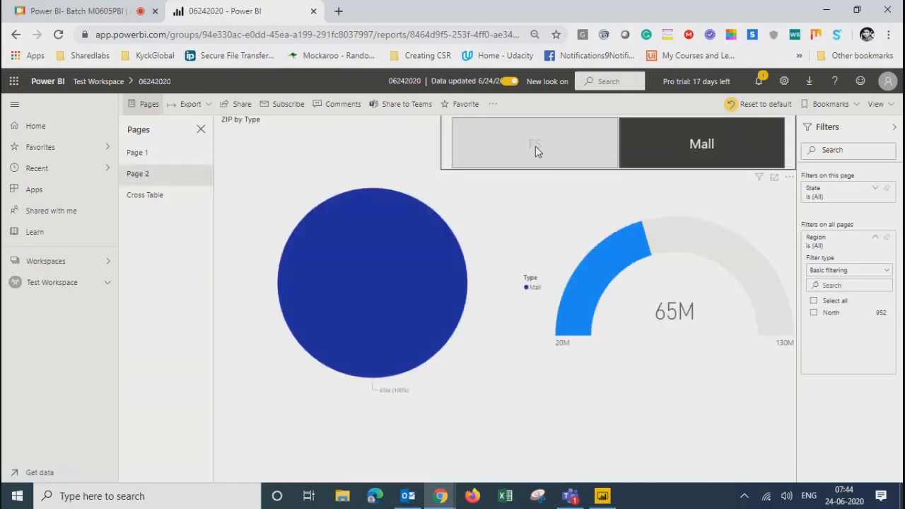
click(152, 201)
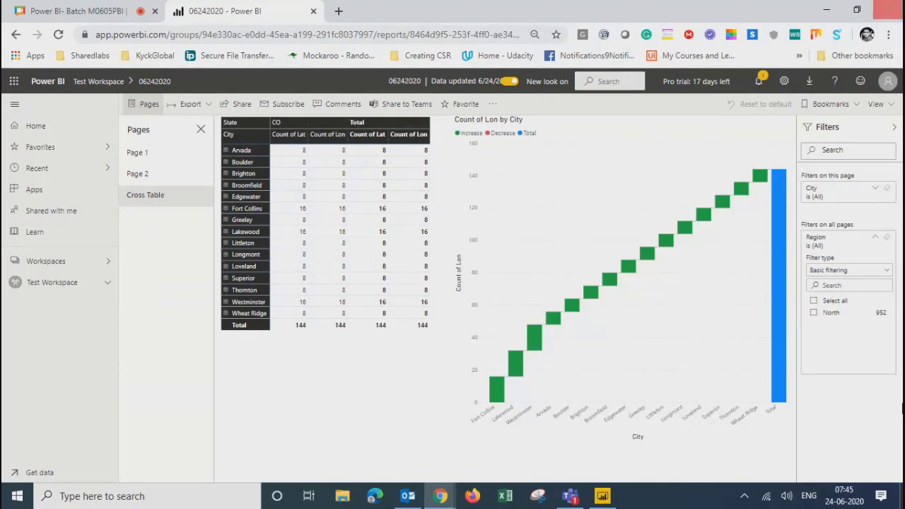
click(316, 412)
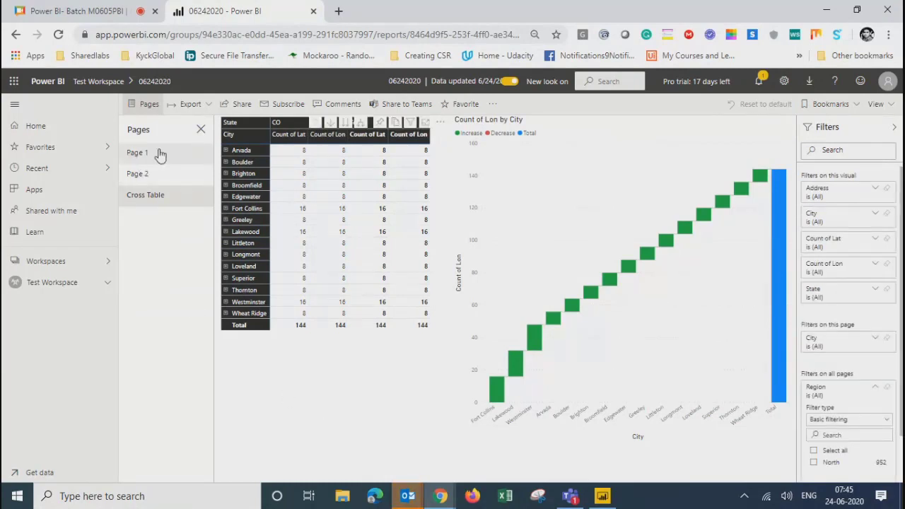
click(202, 131)
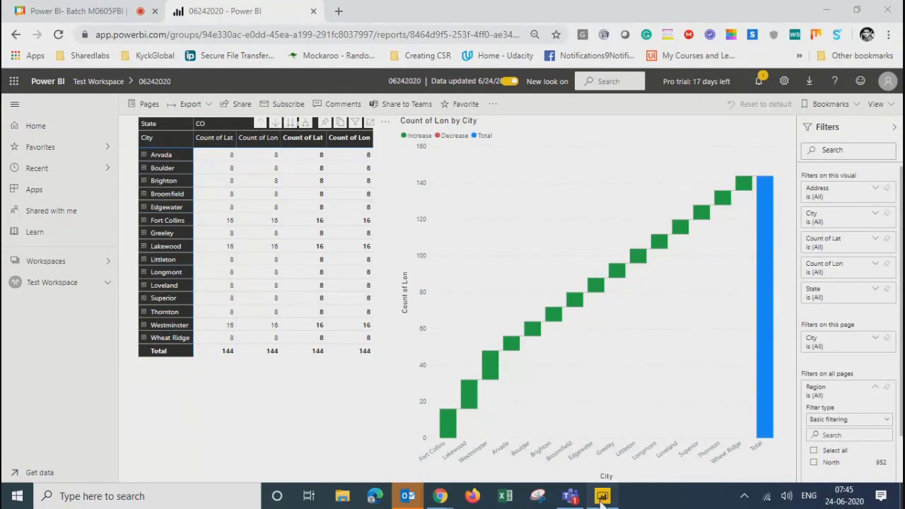
- Switch back to Power BI Desktop, close the Sync slicers pane and collapse the Filters pane
click(606, 173)
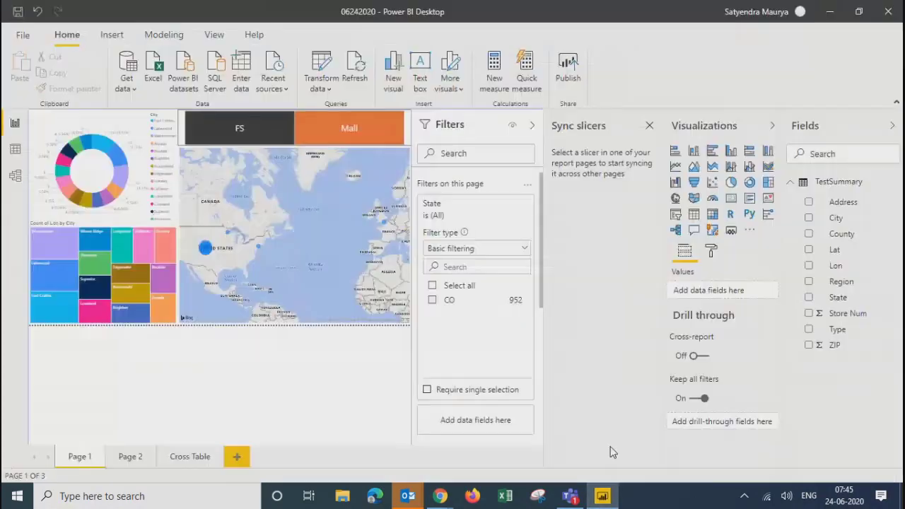
click(649, 128)
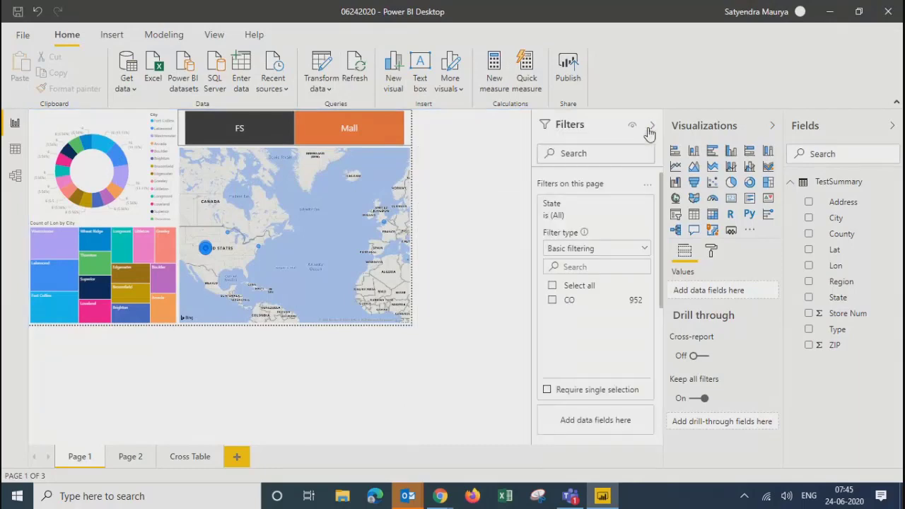
click(652, 125)
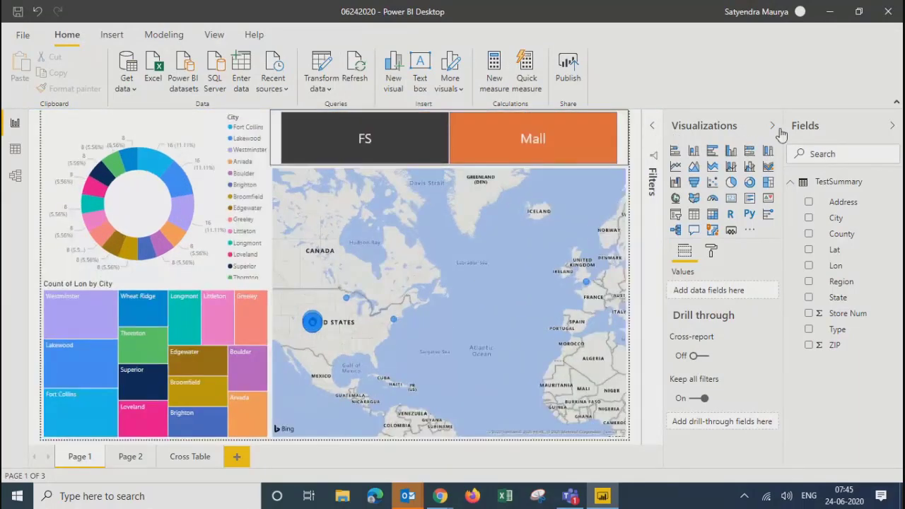
- Collapse the Visualizations and Fields panes, view Page 2 and Cross Table, and return to Page 1
click(773, 127)
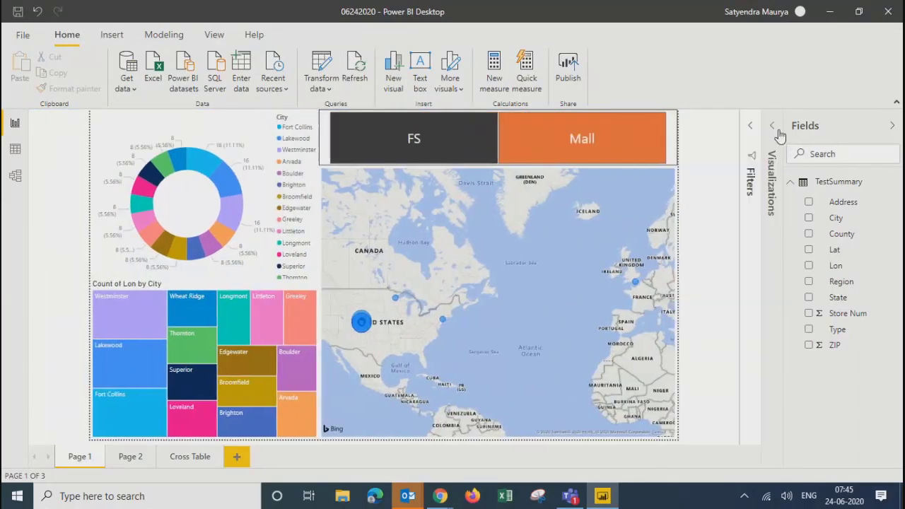
click(895, 130)
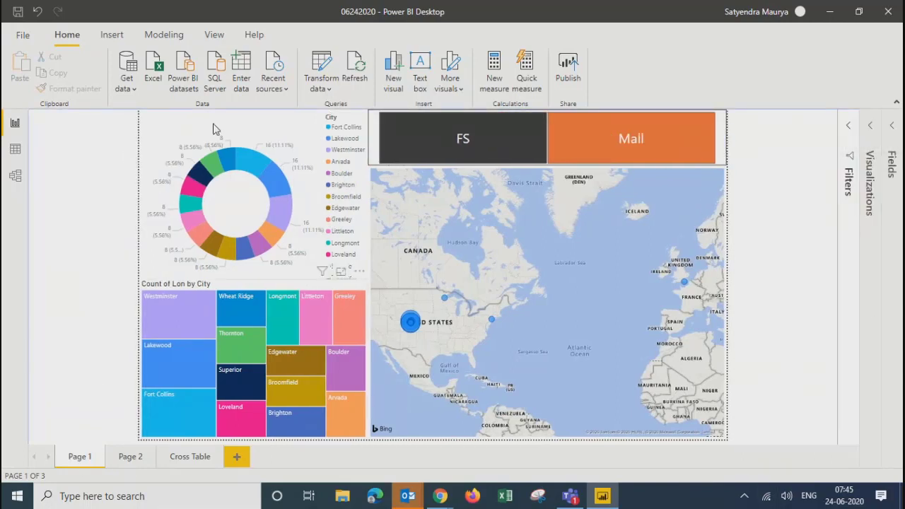
click(129, 456)
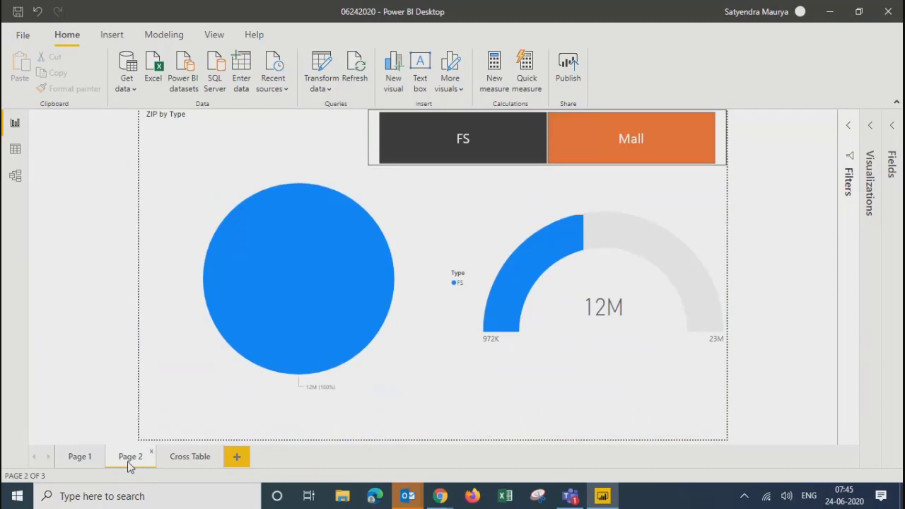
click(182, 461)
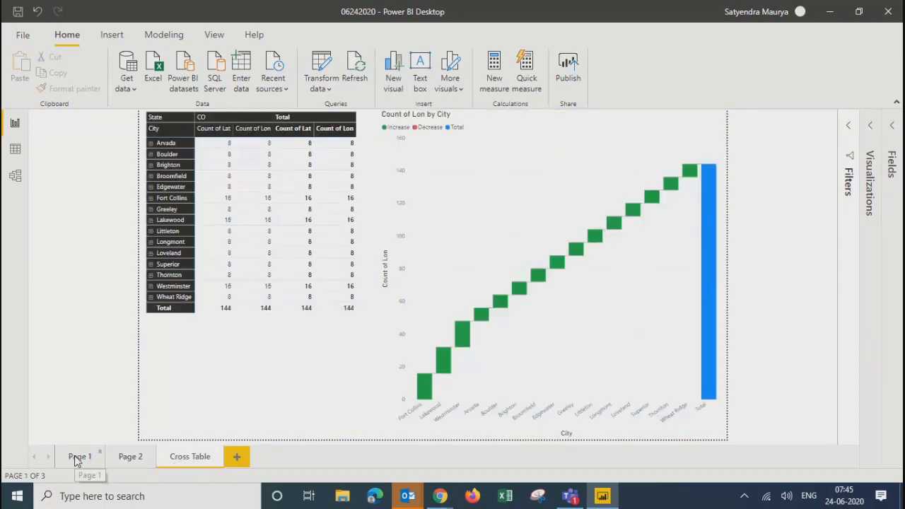
click(77, 459)
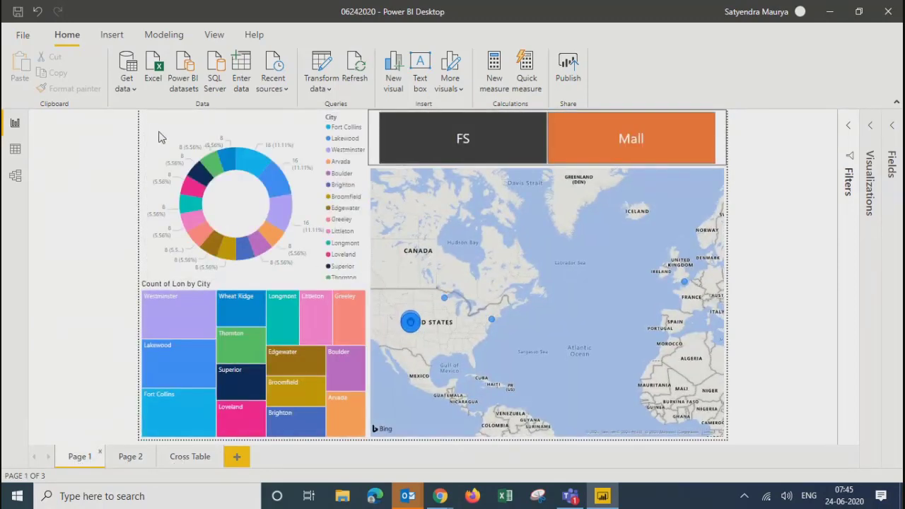
- Narrow the donut chart and the treemap on Page 1 from their left edges to free a vertical strip beside them
click(159, 136)
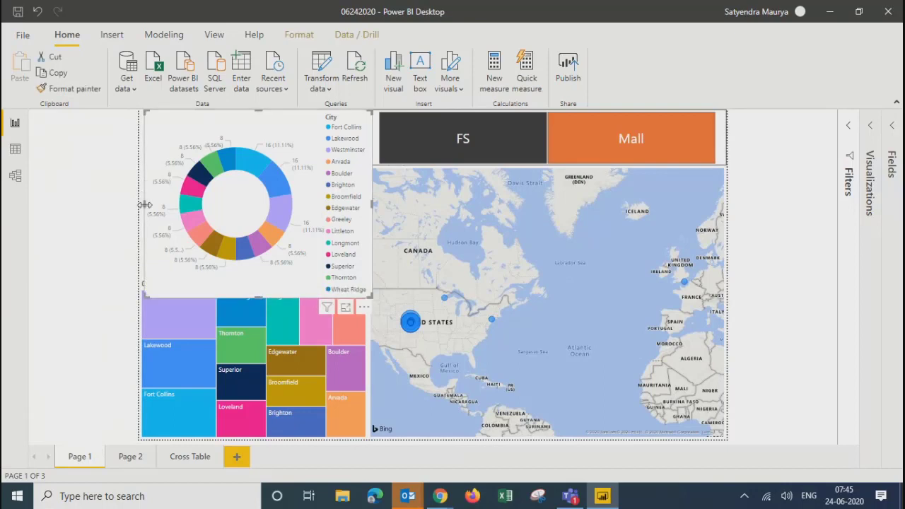
drag(145, 204, 175, 204)
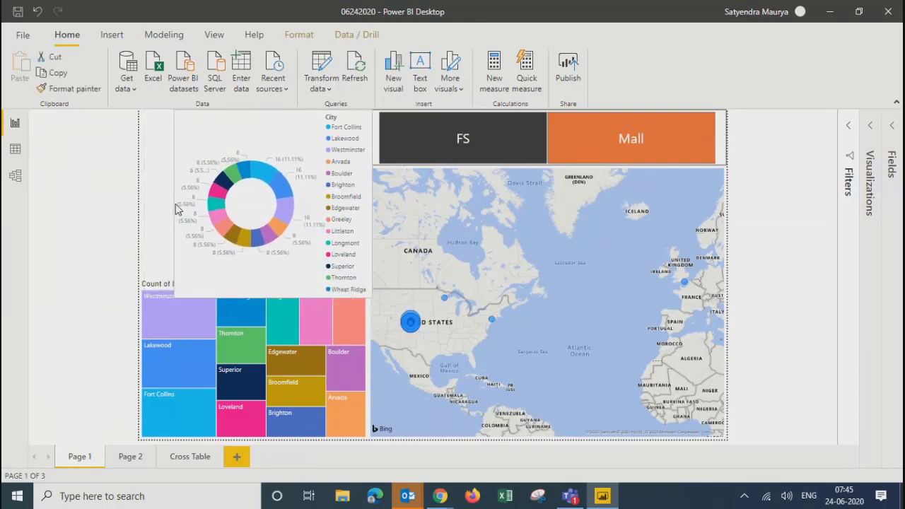
click(149, 319)
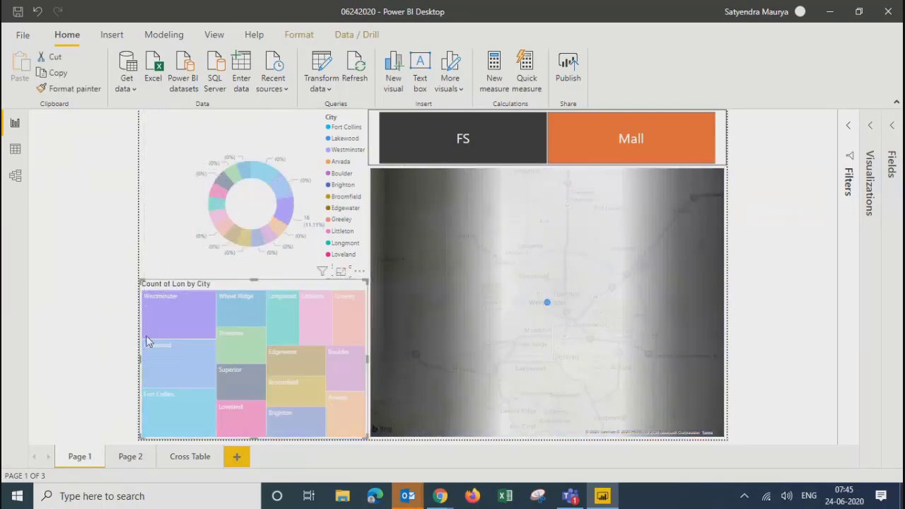
drag(139, 359, 175, 362)
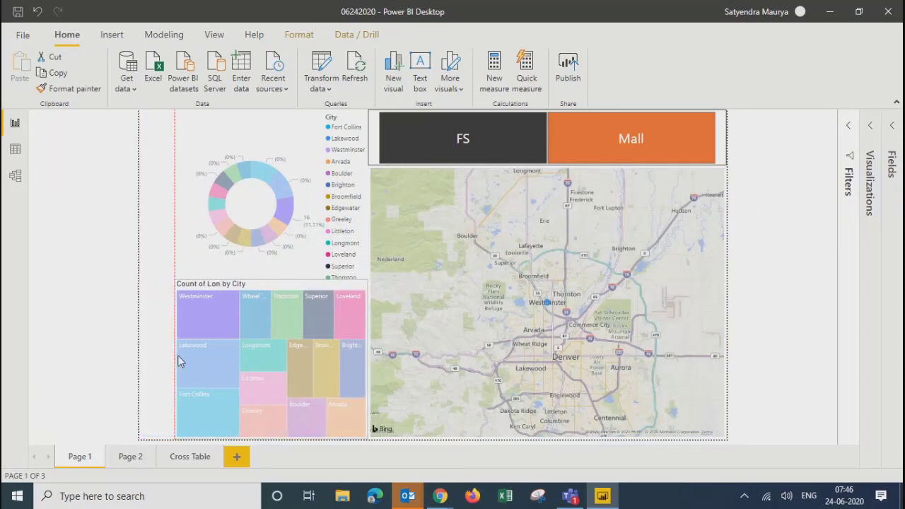
click(150, 258)
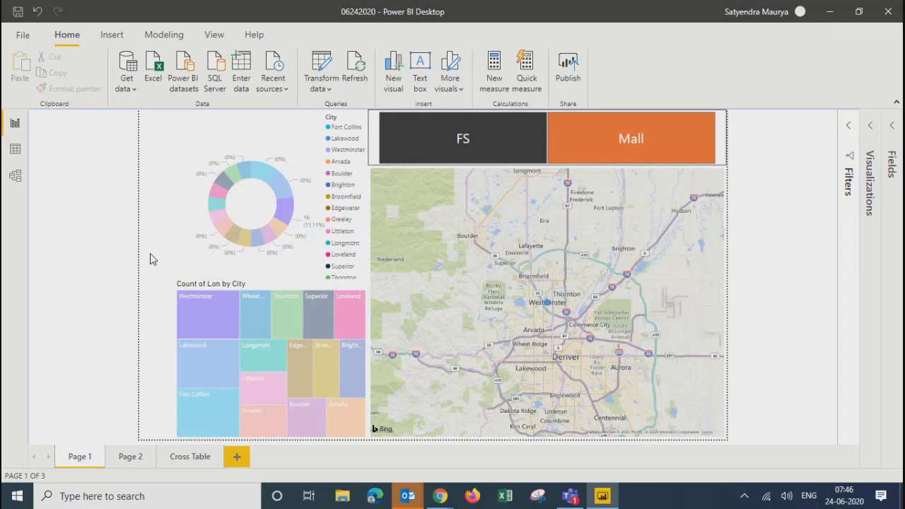
- Turn off the legend of the City donut chart on Page 1
click(237, 137)
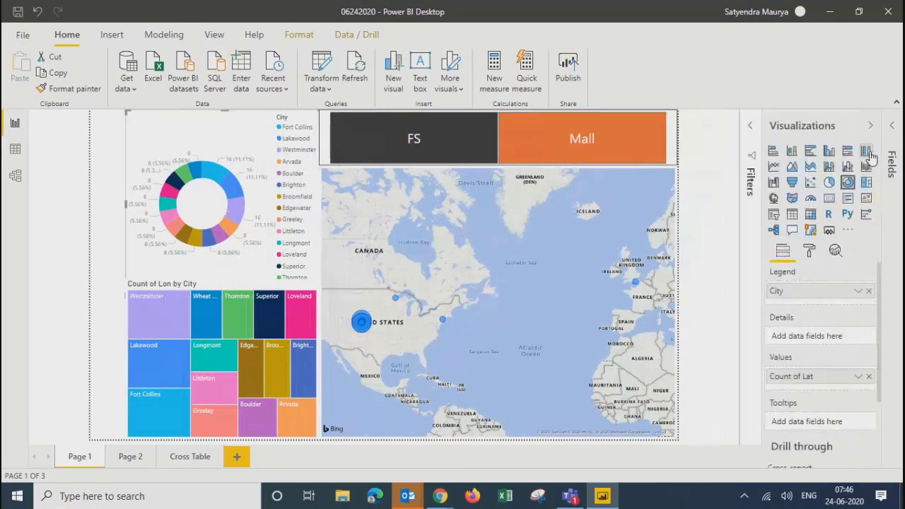
click(871, 173)
click(810, 251)
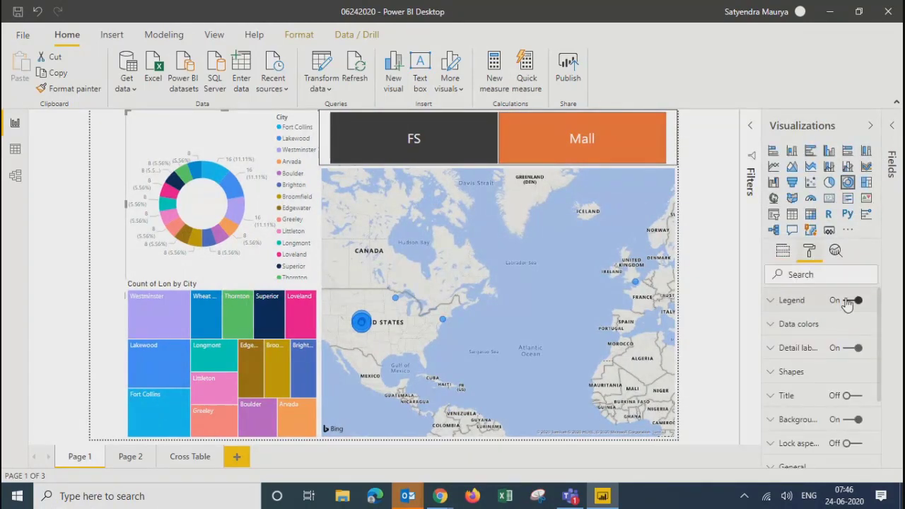
click(851, 301)
click(101, 204)
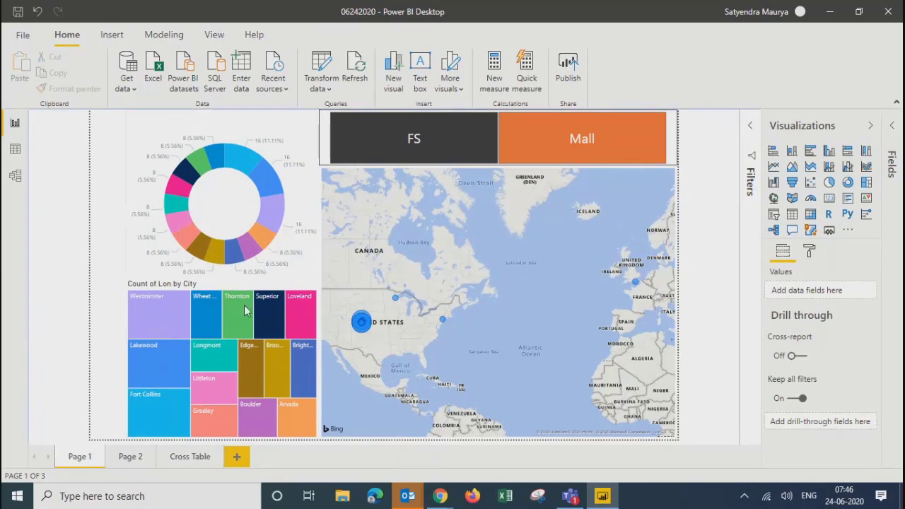
- Insert a blank button on Page 1
click(111, 35)
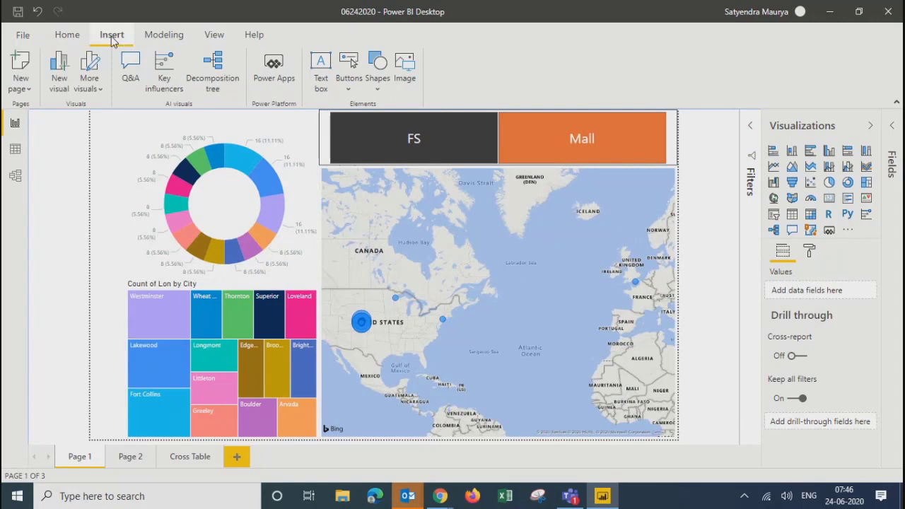
click(351, 86)
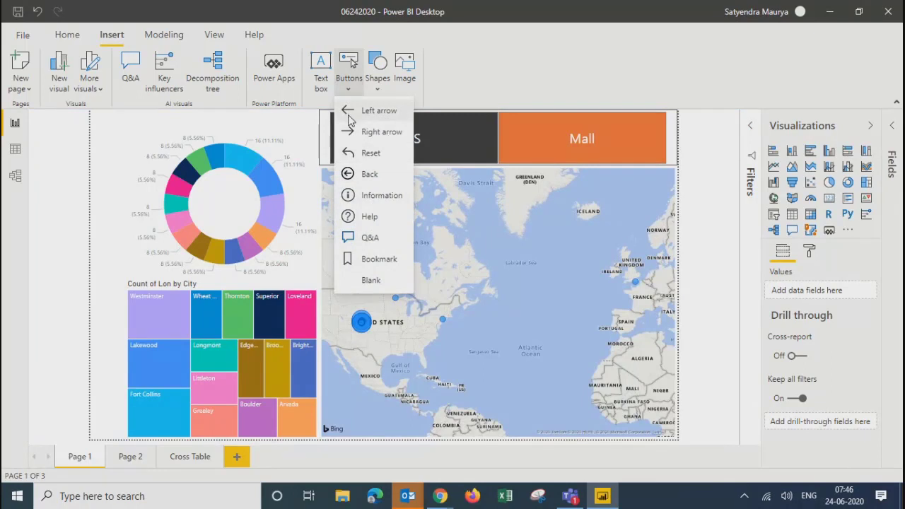
click(369, 164)
click(344, 90)
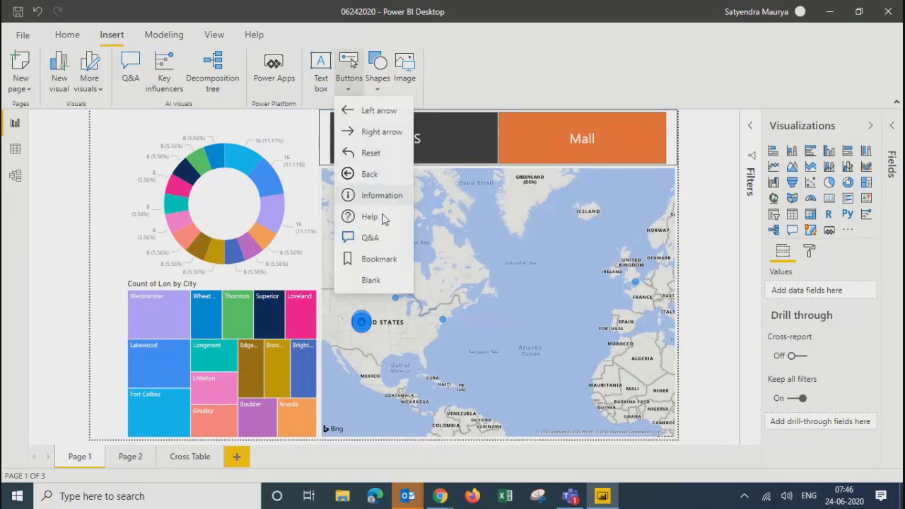
click(375, 281)
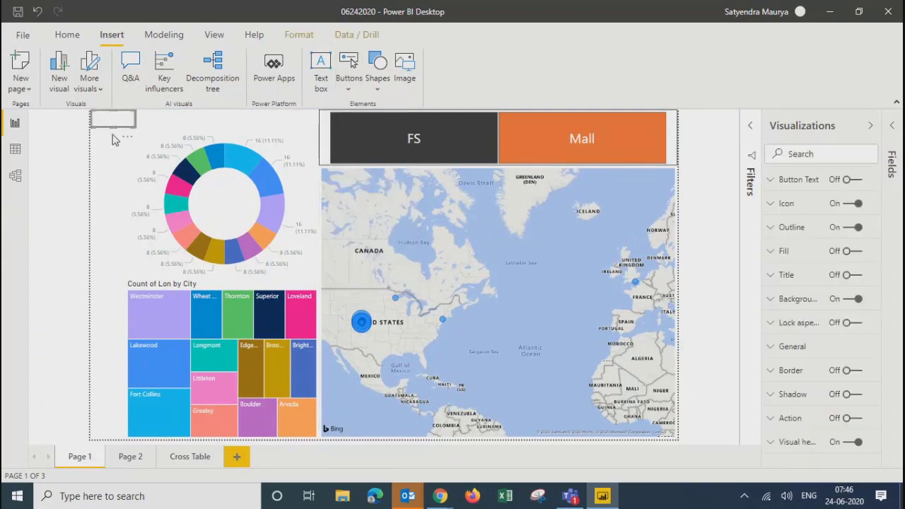
- Stretch the blank button to about a third of the page height and stack two copies below it along the page's left edge
drag(111, 124, 116, 217)
click(117, 188)
drag(115, 186, 101, 288)
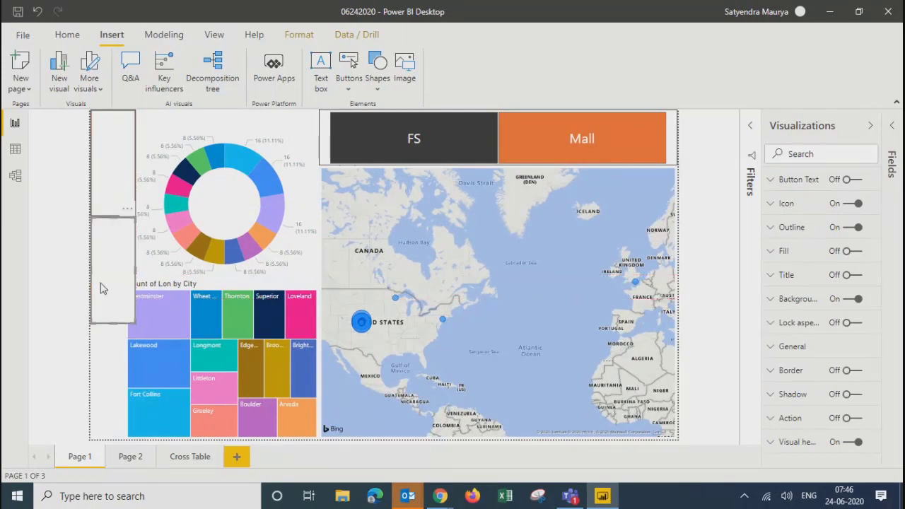
click(121, 239)
drag(121, 238, 111, 420)
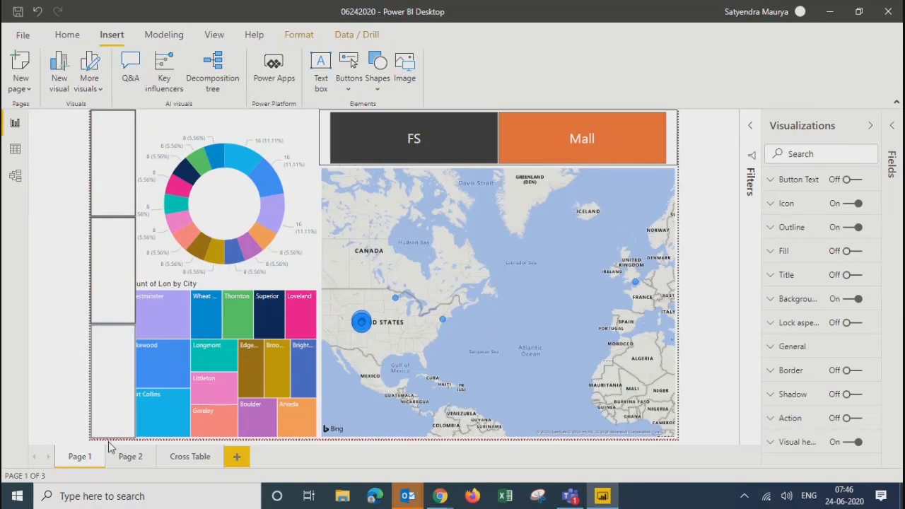
click(68, 309)
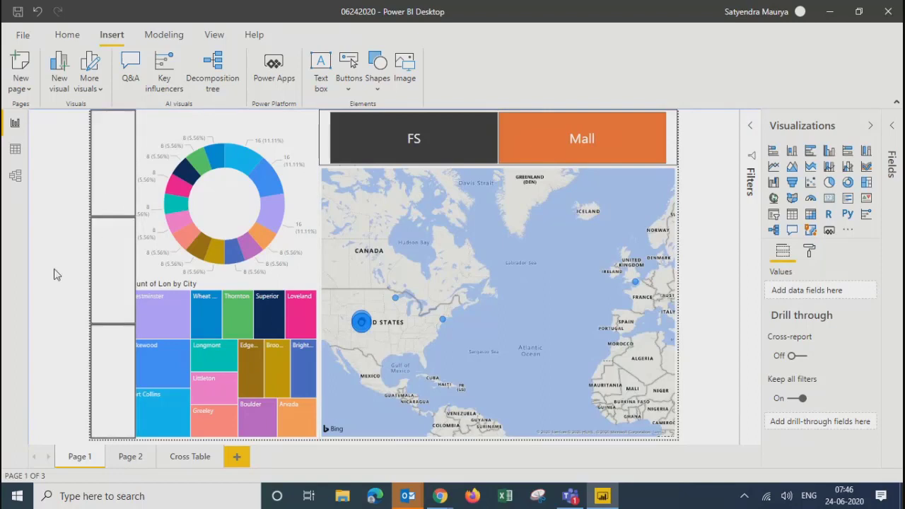
- Enable button text on the uppermost blank button and set it to Page 1
click(120, 173)
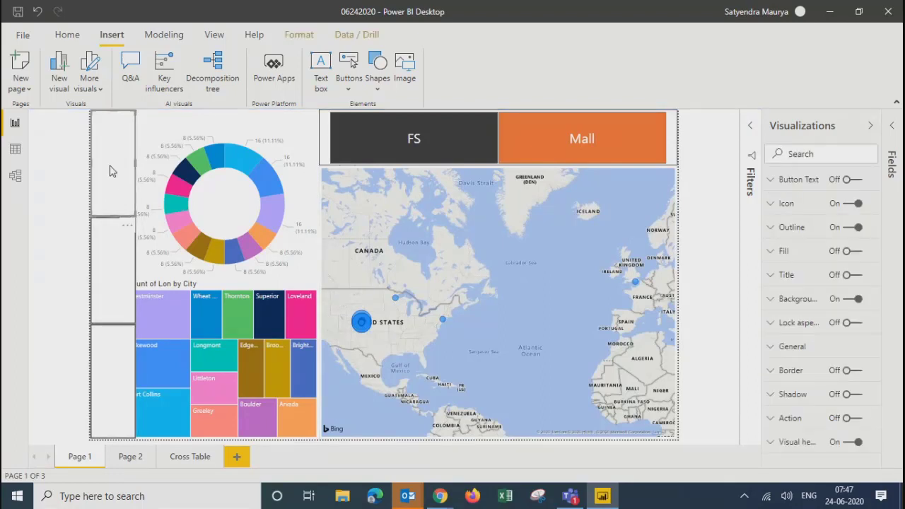
click(857, 184)
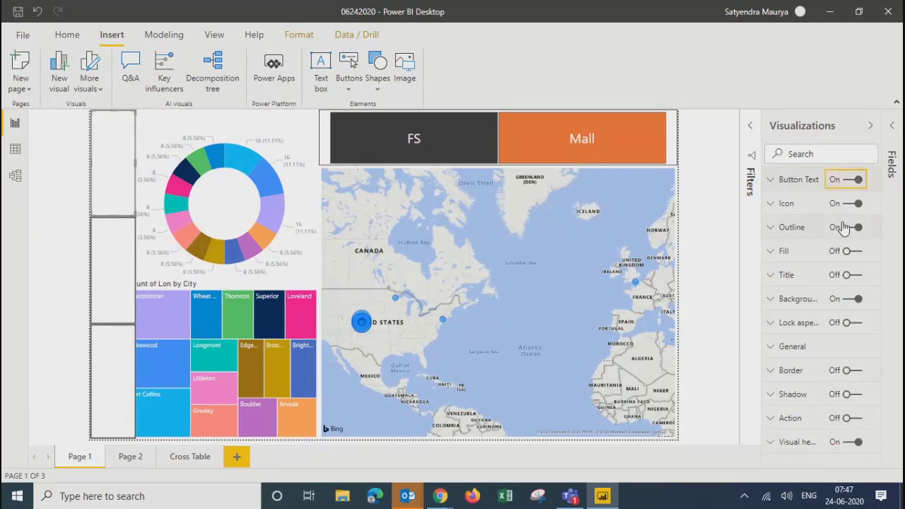
click(776, 185)
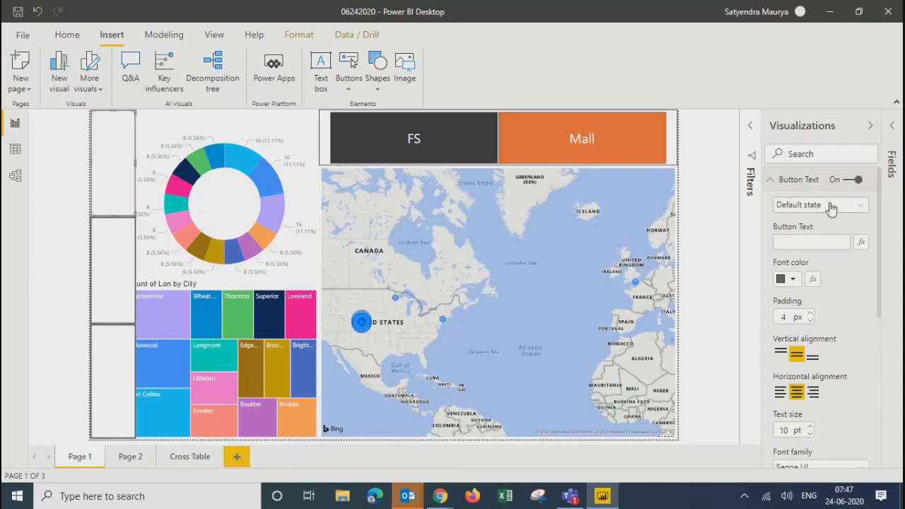
click(811, 245)
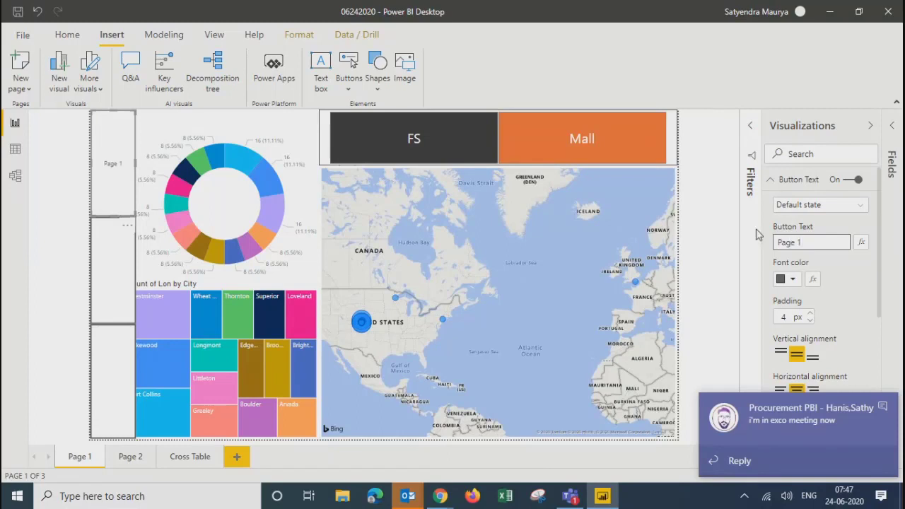
- Dismiss the chat notifications and set the text padding of the Page 1 button to 6 px
click(854, 289)
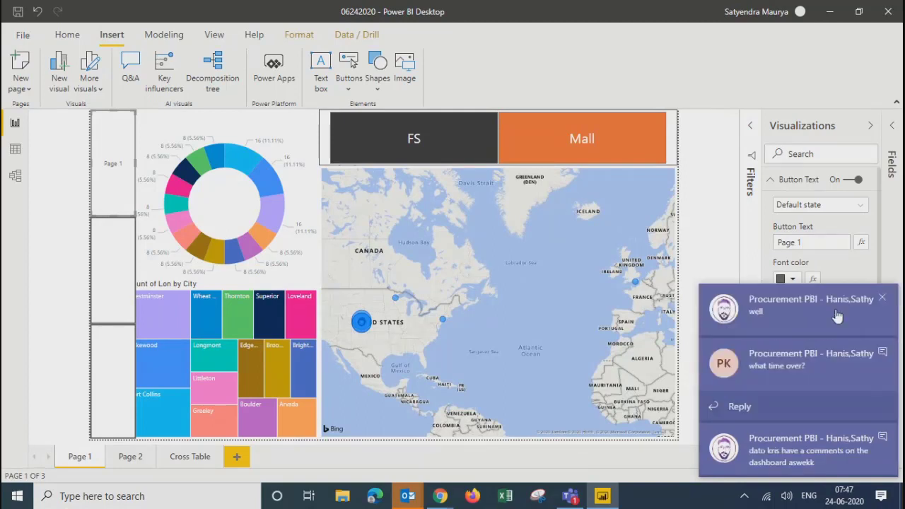
click(882, 298)
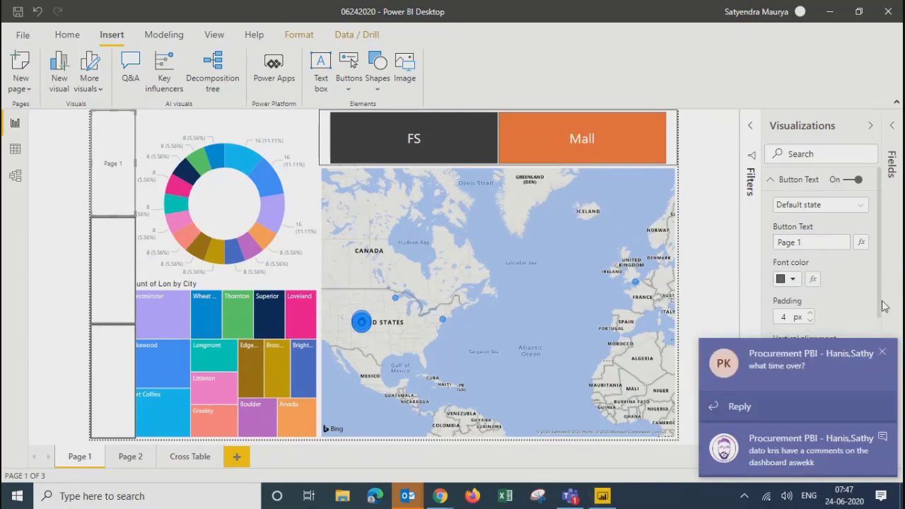
click(884, 352)
click(881, 433)
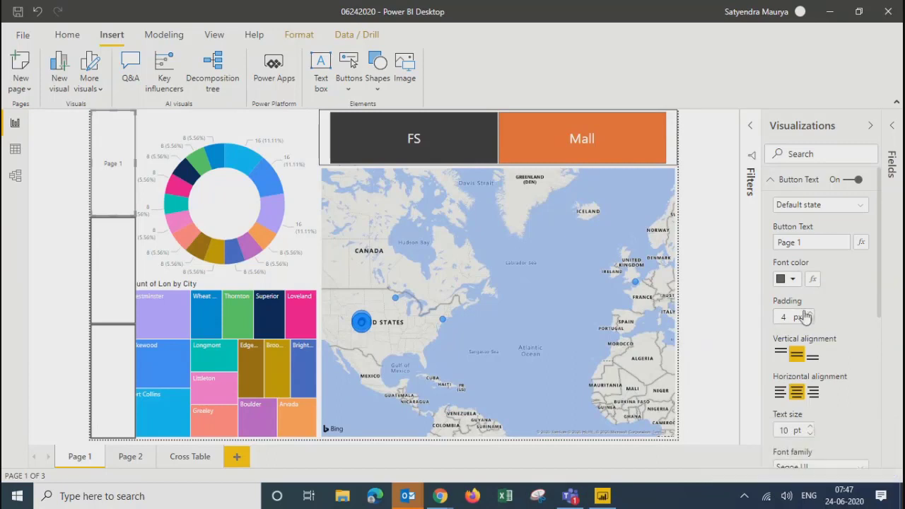
click(810, 314)
click(811, 313)
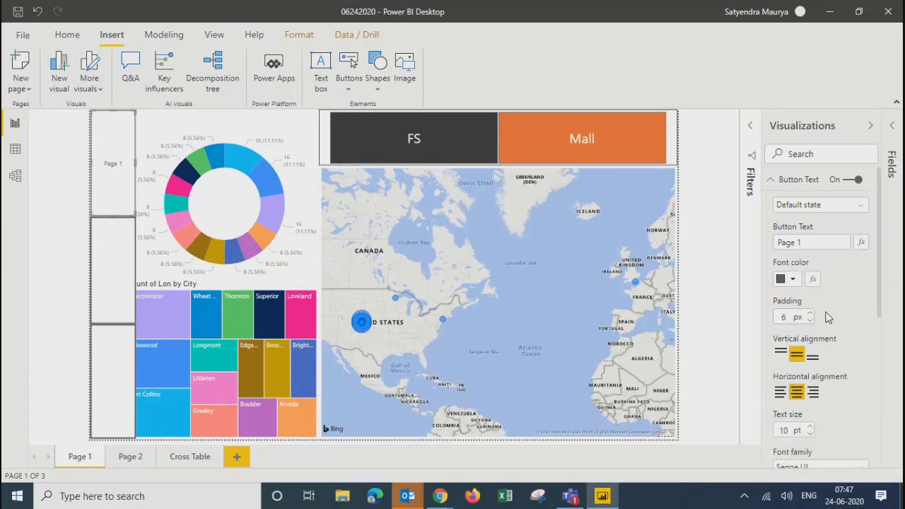
- Enable button text on the middle blank button and set it to Page 2
click(104, 273)
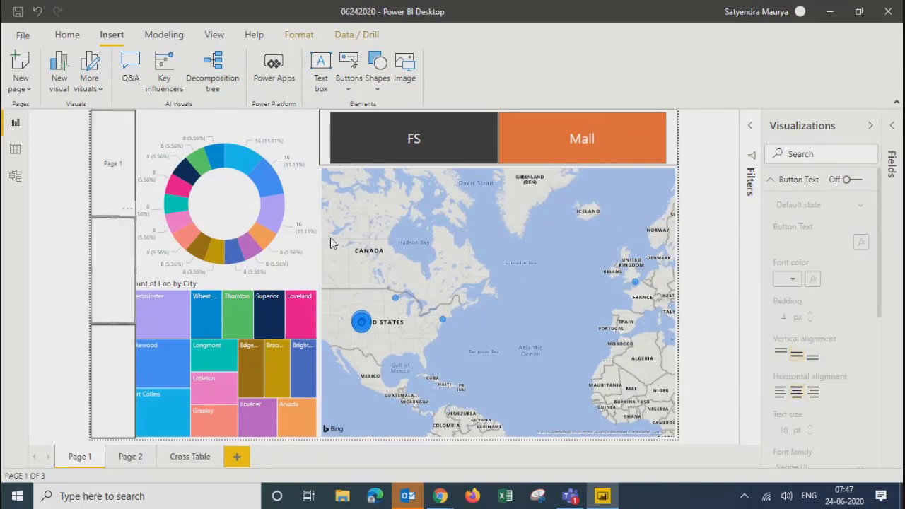
click(849, 181)
click(809, 243)
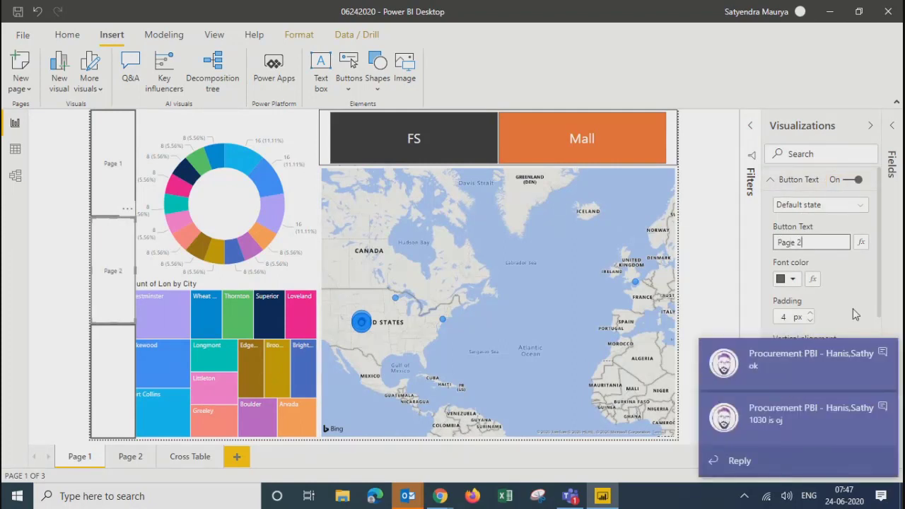
- Enable button text on the lowest blank button, set it to Page 3, dismiss the chat notifications and reselect the Page 1 button
click(110, 374)
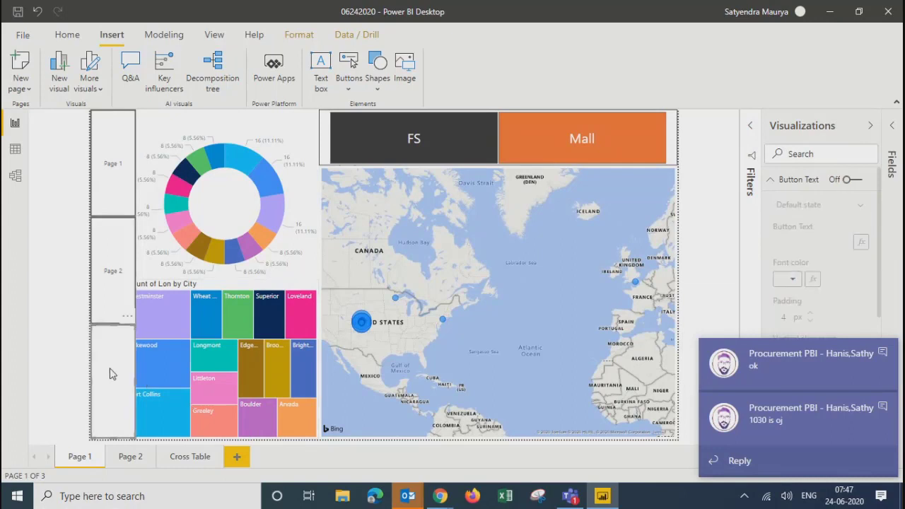
click(854, 180)
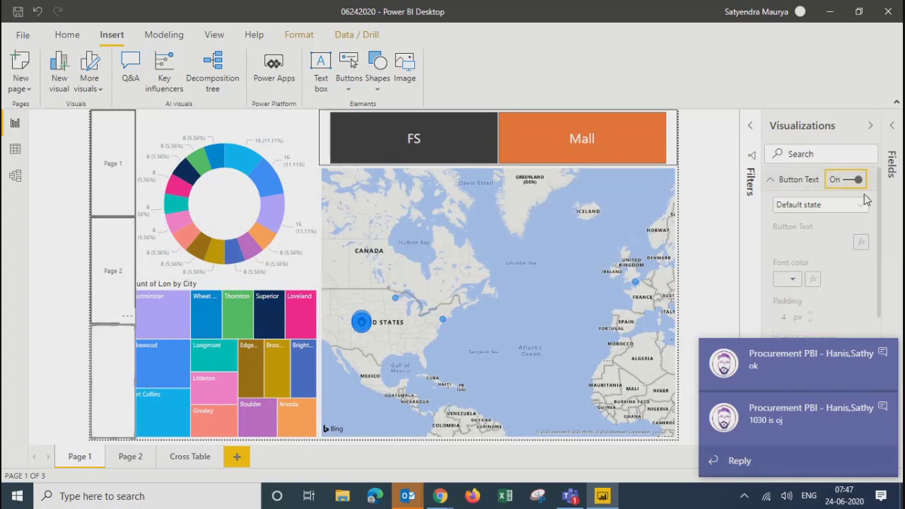
click(882, 356)
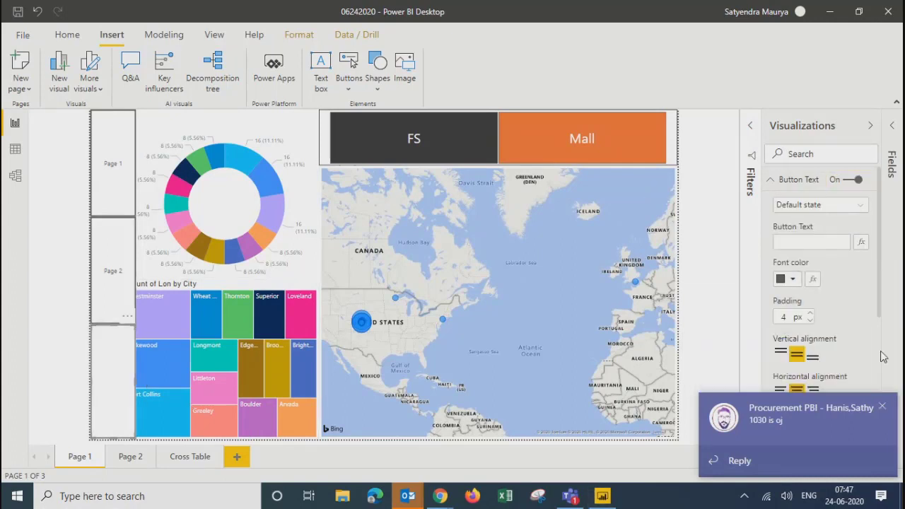
click(882, 408)
click(790, 244)
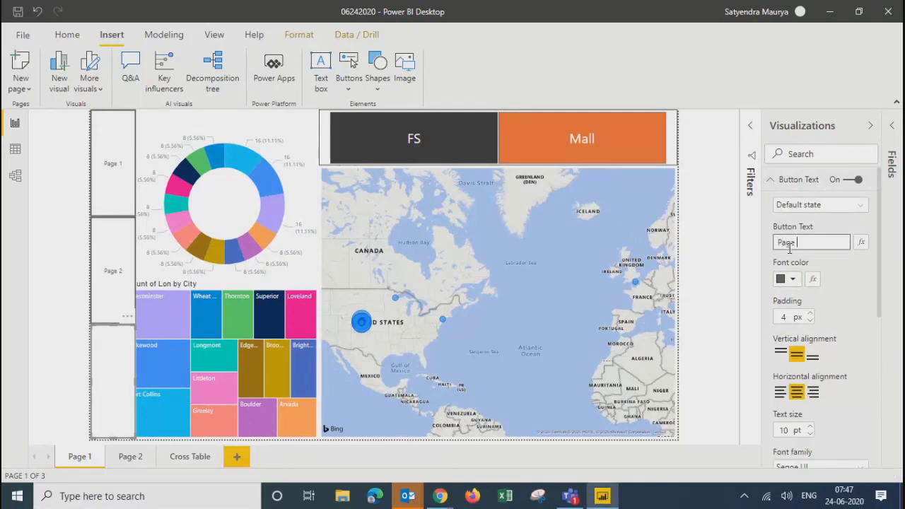
click(851, 309)
click(110, 195)
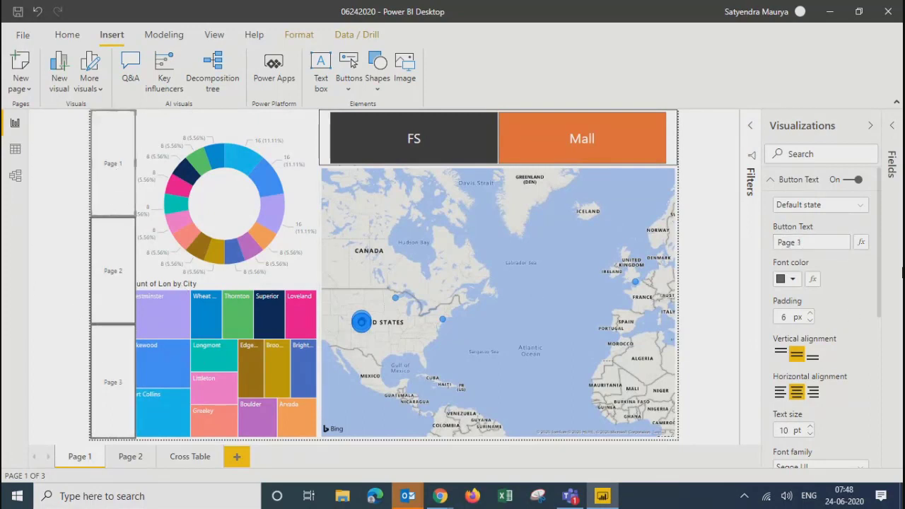
- Enable fill on the Page 1 button and set its fill color to the orange theme color
click(772, 181)
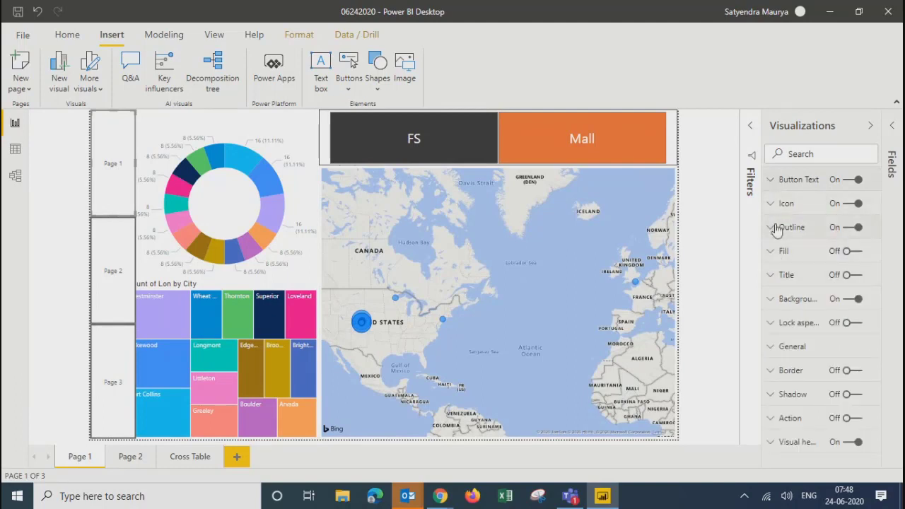
click(858, 253)
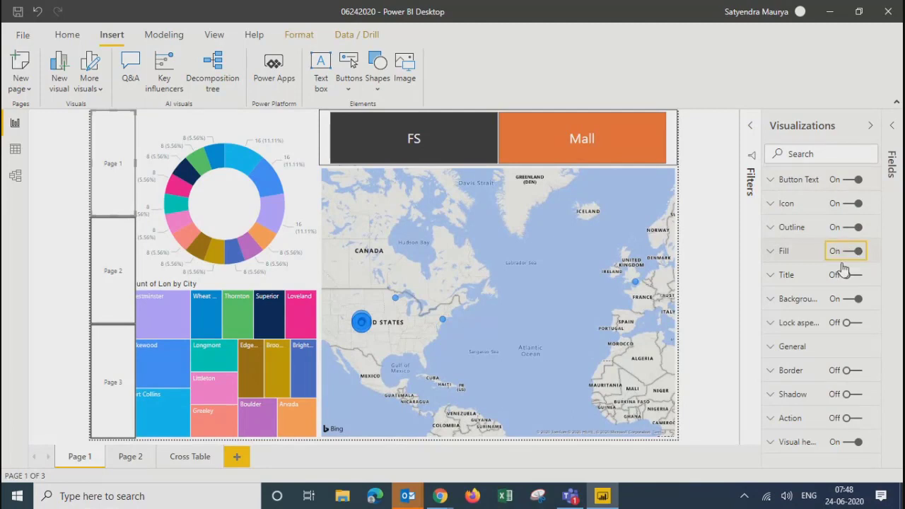
click(772, 256)
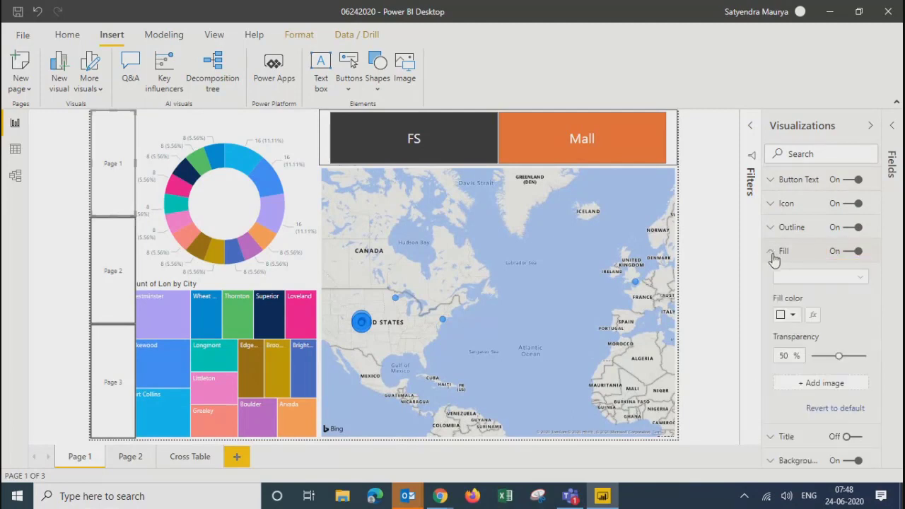
click(793, 315)
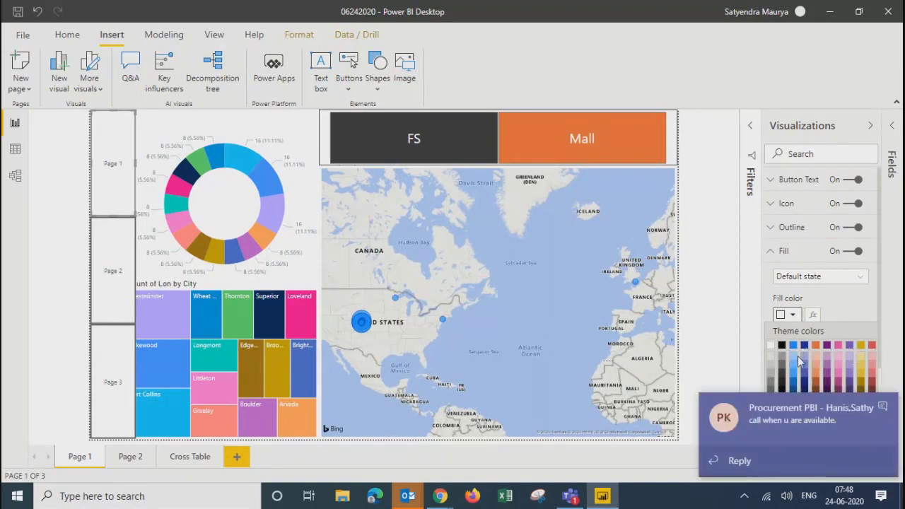
click(817, 346)
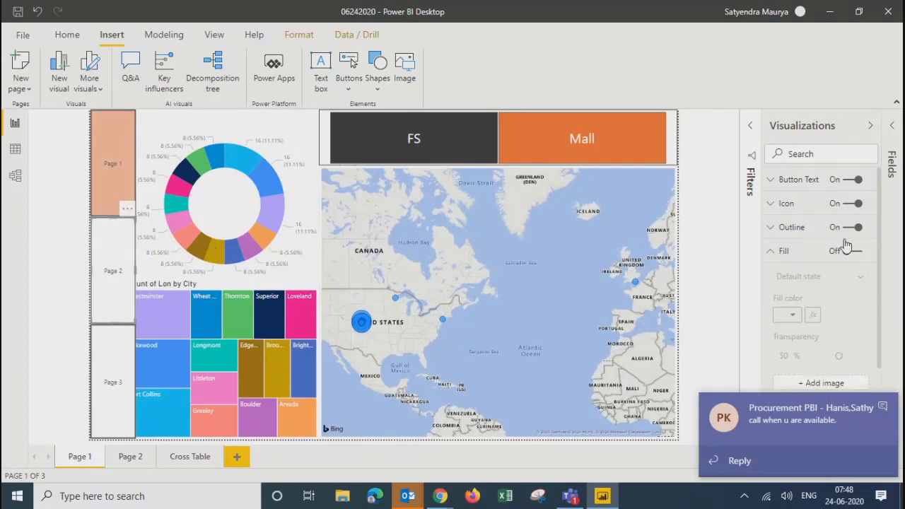
- Dismiss the chat notification, enable fill on the Page 2 button and set its fill color to the orange theme color
click(885, 403)
click(864, 251)
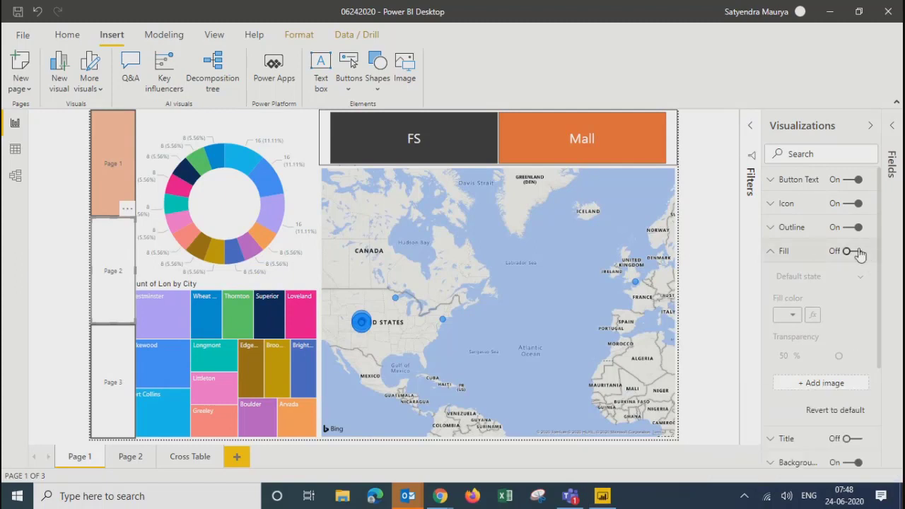
click(799, 320)
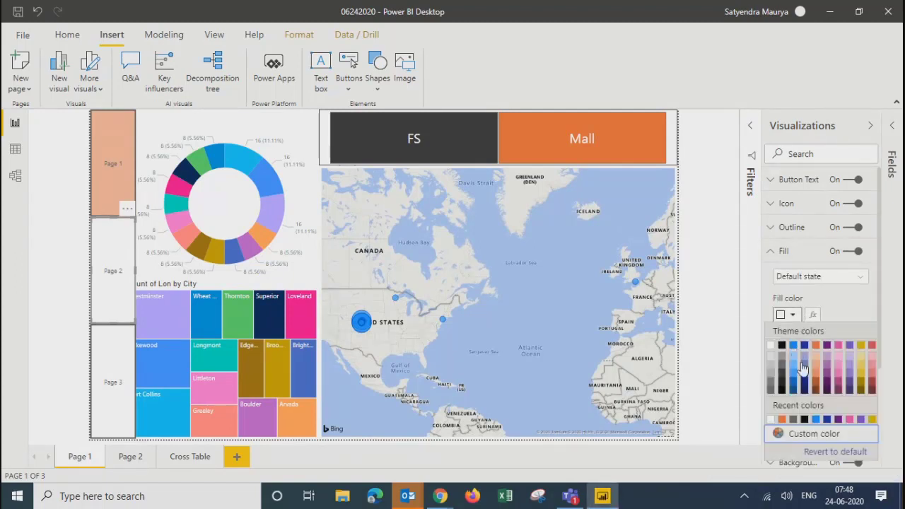
click(817, 363)
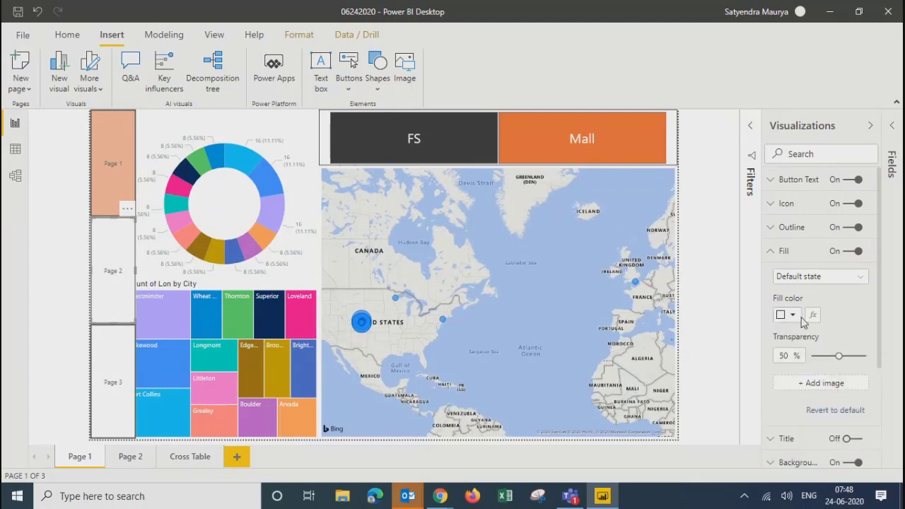
click(792, 315)
click(819, 361)
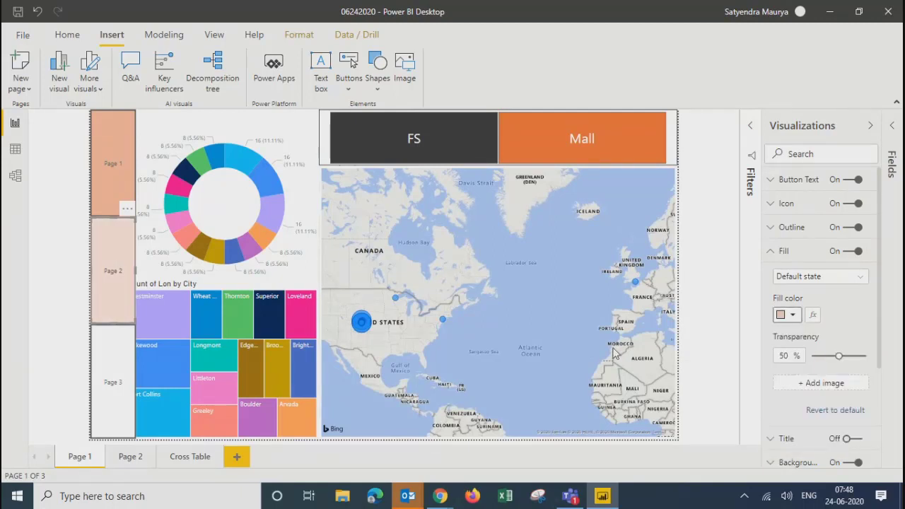
click(795, 316)
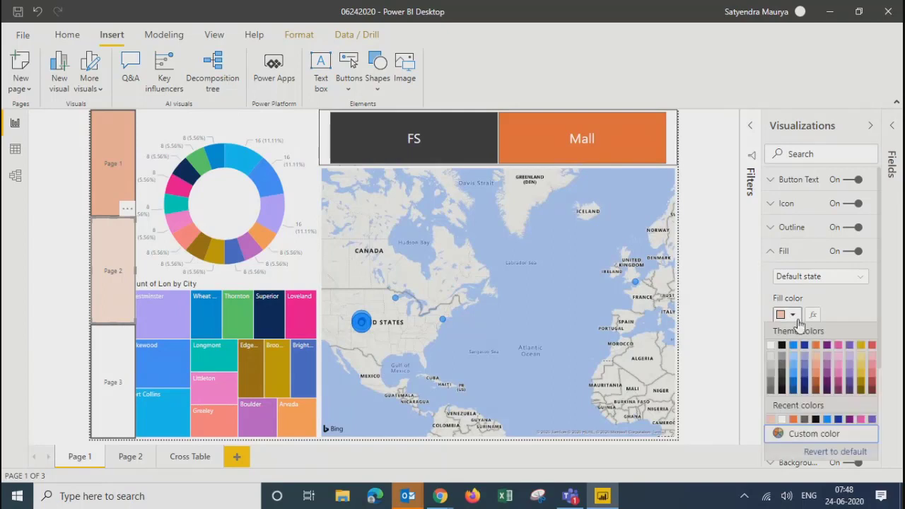
click(817, 374)
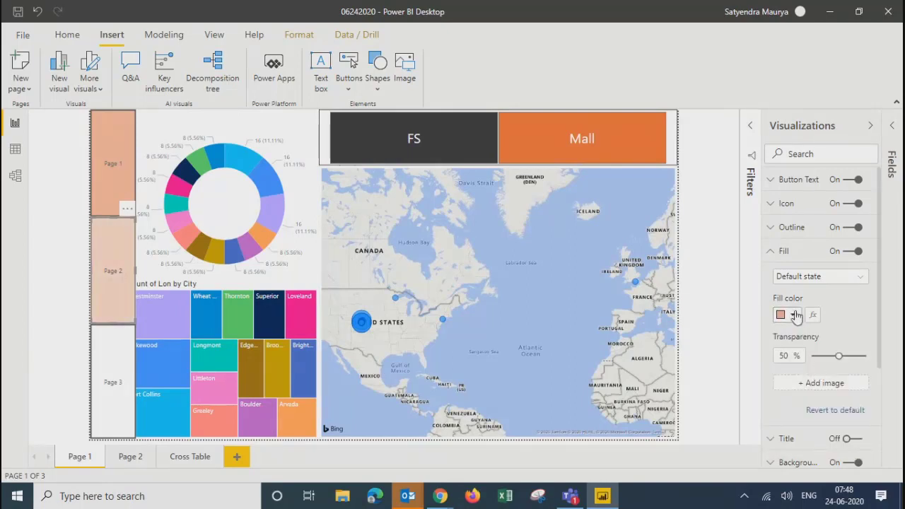
click(793, 315)
click(820, 355)
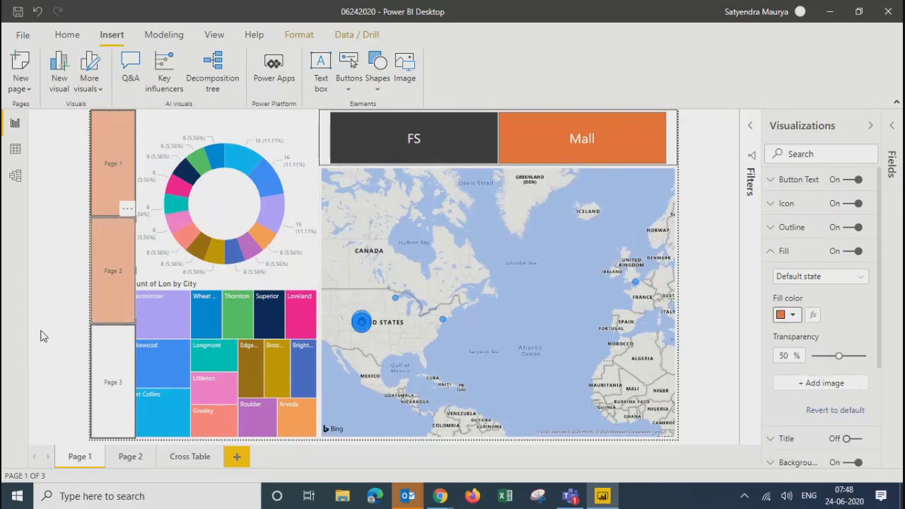
- Enable fill on the Page 3 button, set its fill color to the orange theme color and deselect it
click(122, 356)
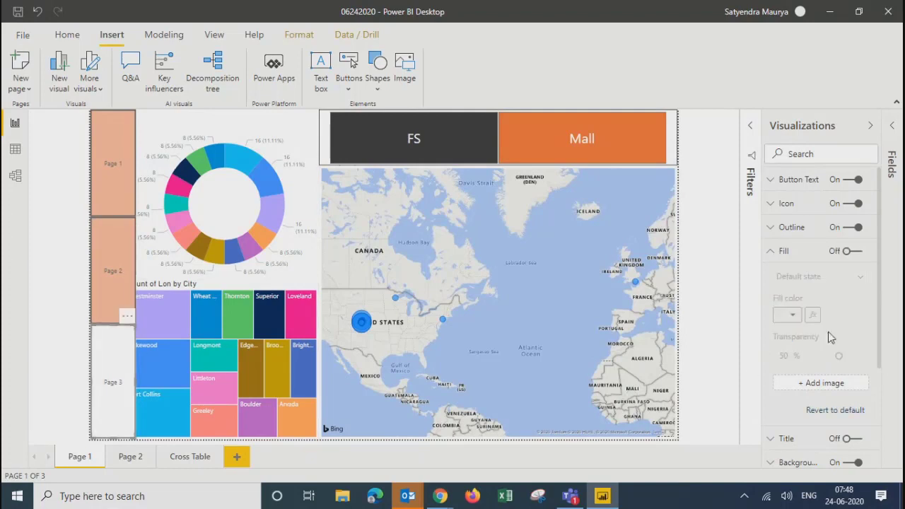
click(852, 251)
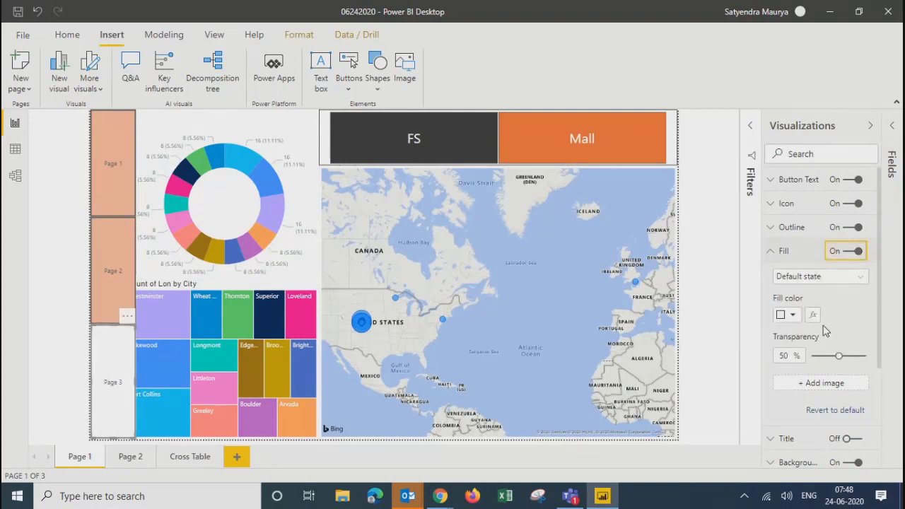
click(787, 316)
click(816, 345)
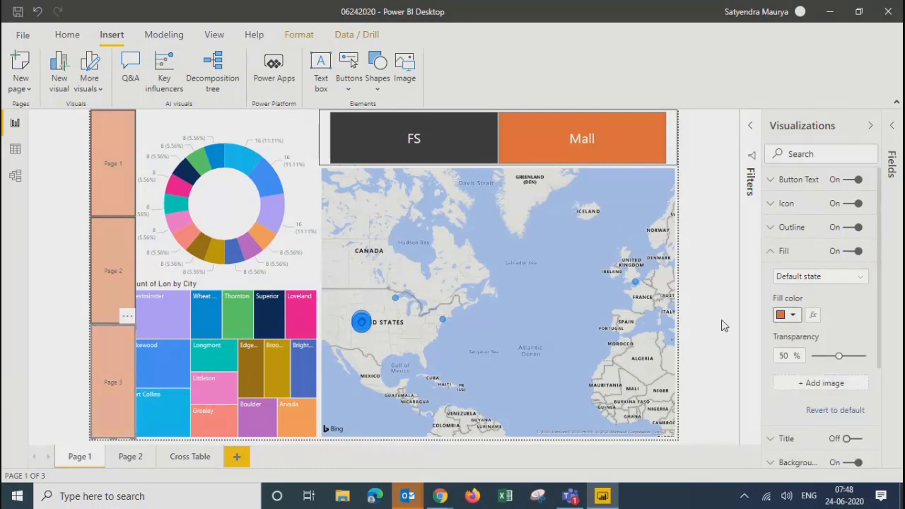
click(722, 325)
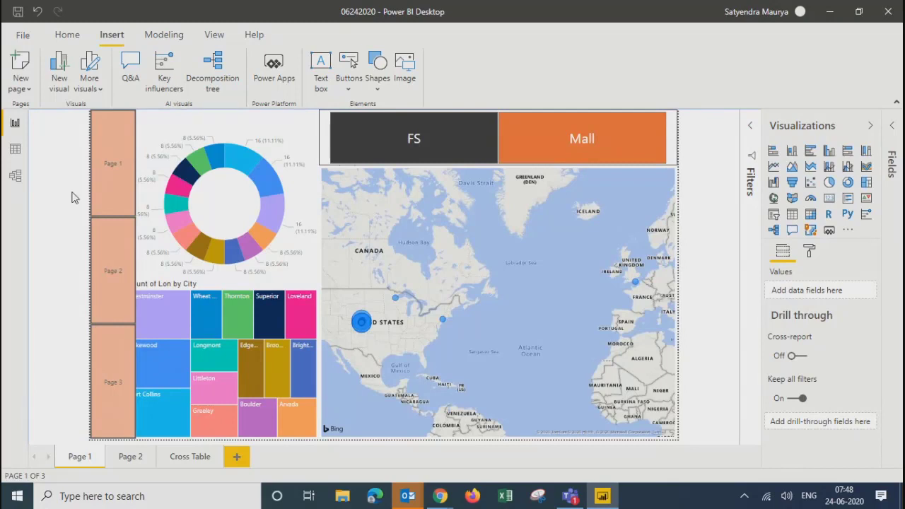
- Enable the action on the Page 1 button, set its type to Page navigation and check the available destinations without choosing one
click(104, 201)
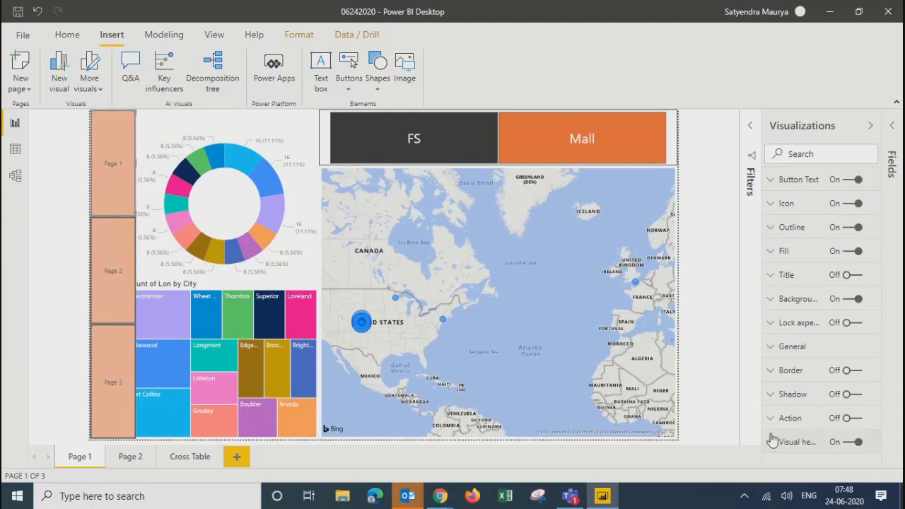
click(859, 419)
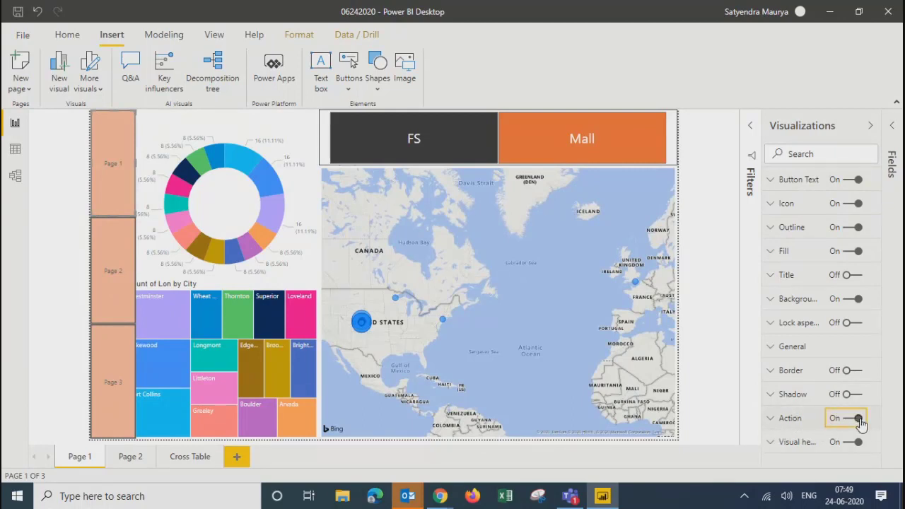
click(772, 421)
scroll(778, 410, down, 2)
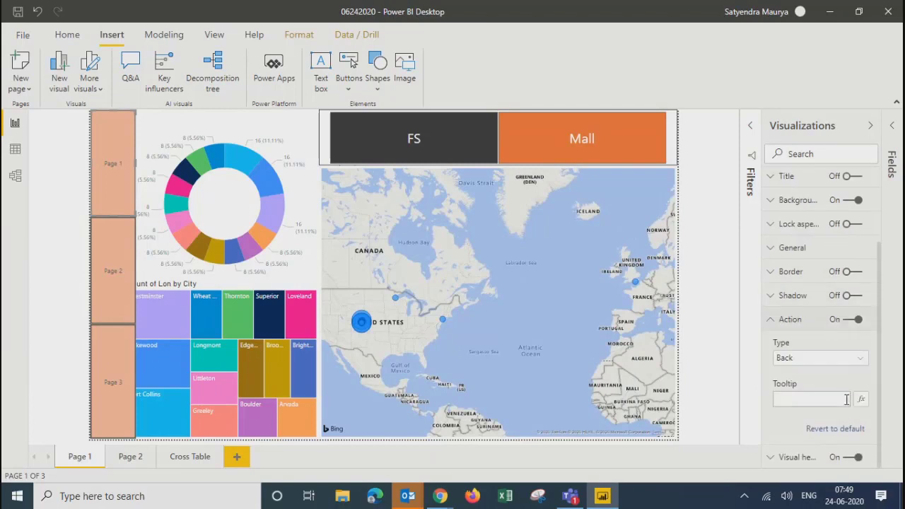
click(806, 361)
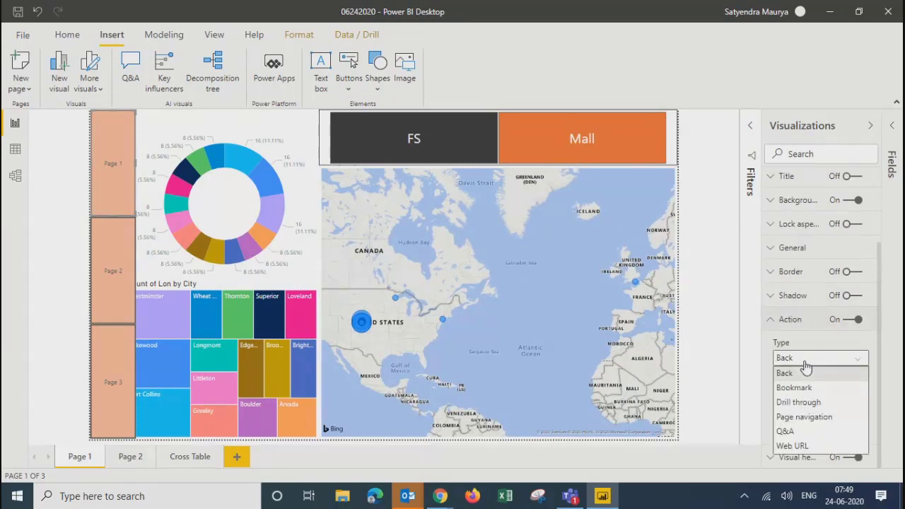
click(810, 421)
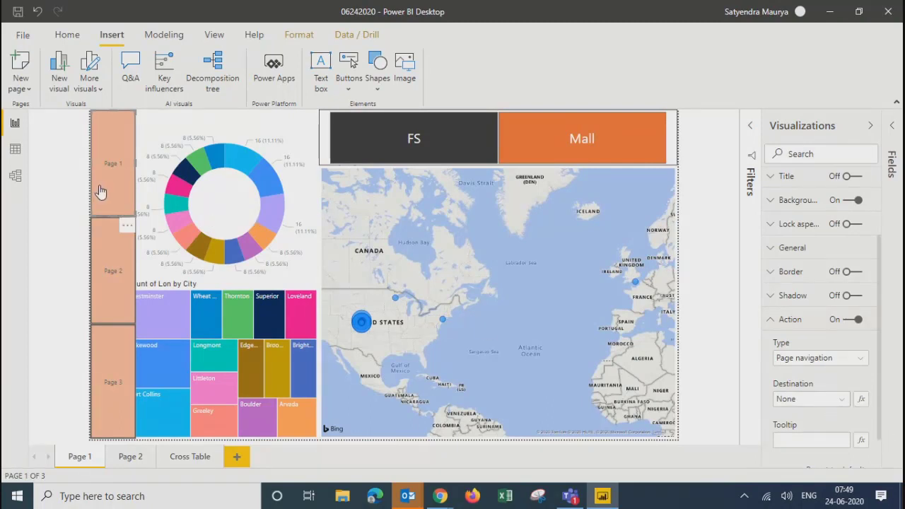
click(836, 403)
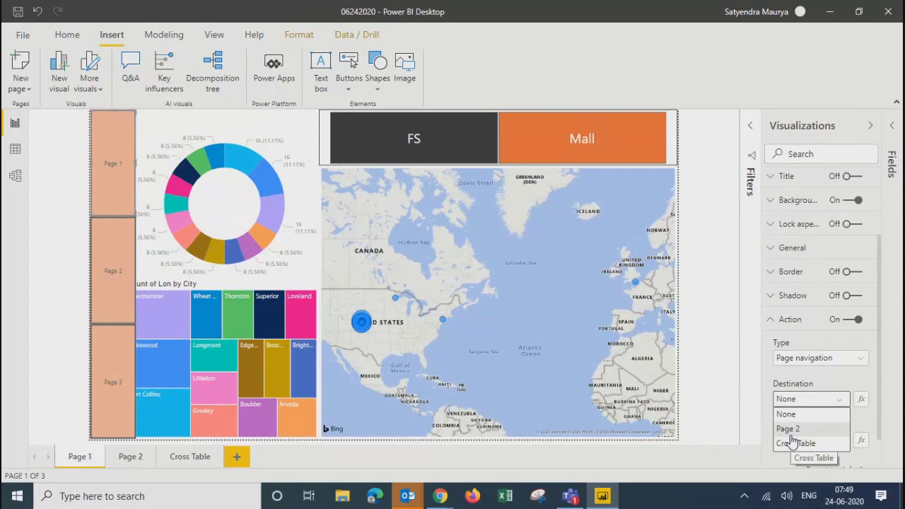
click(730, 393)
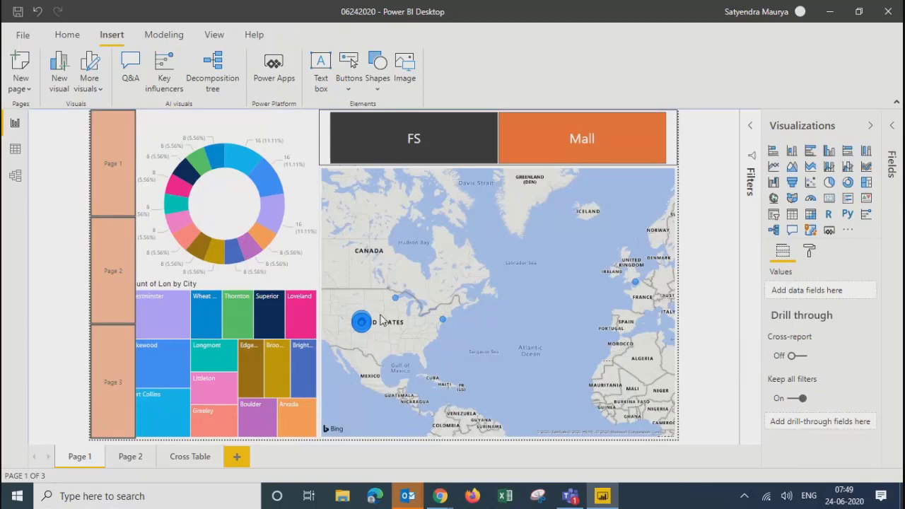
- Set the fill color of the Page 1 button to a gray shade and deselect it
click(100, 205)
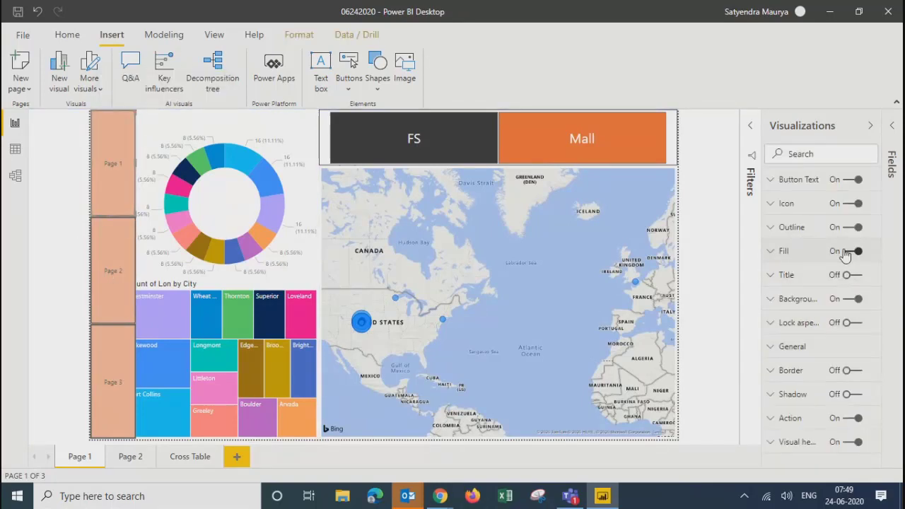
click(771, 253)
click(793, 318)
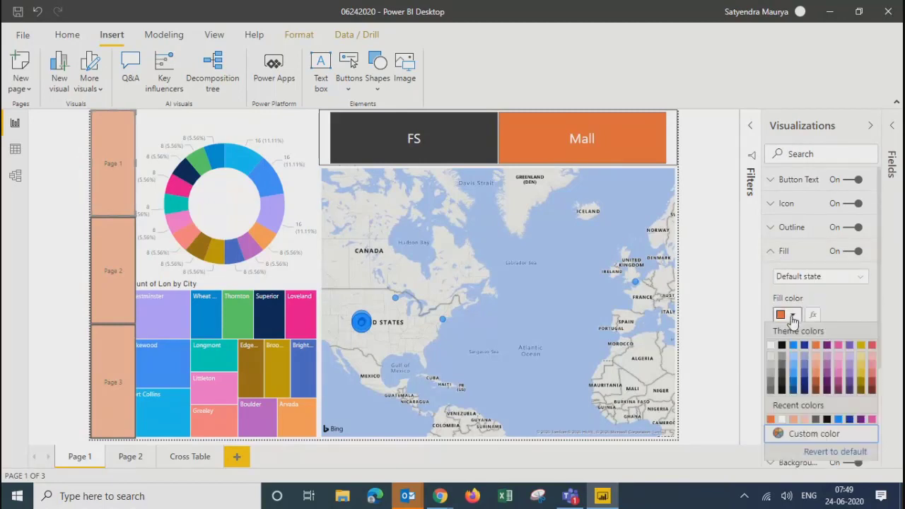
click(771, 368)
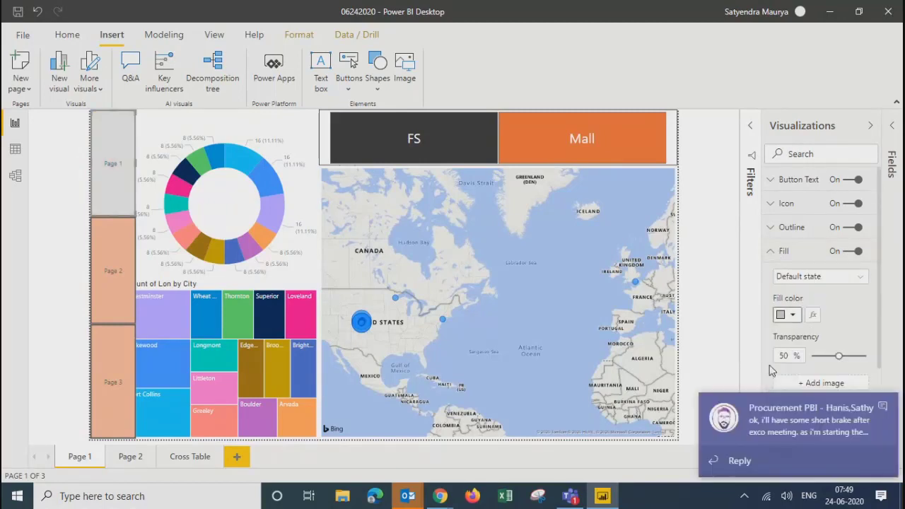
click(693, 306)
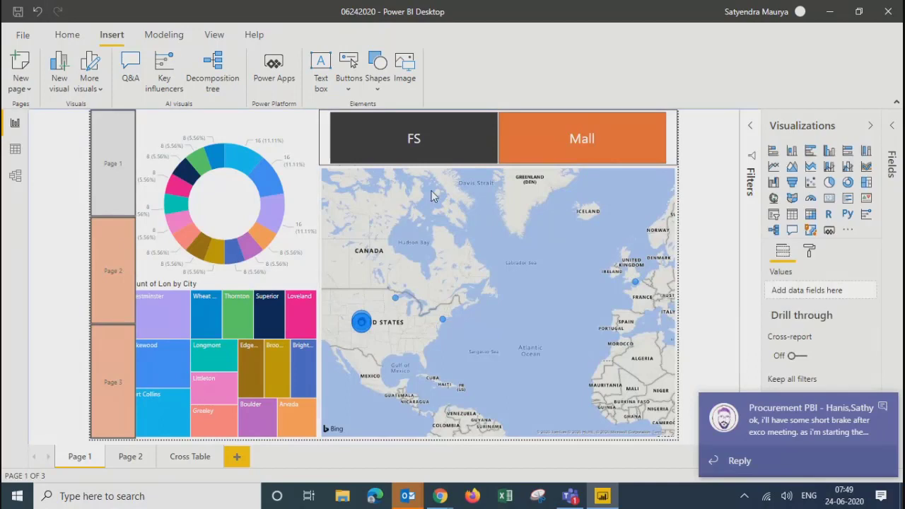
- Dismiss the chat notification and give the Page 2 button a Page navigation action with Page 2 as destination
click(111, 241)
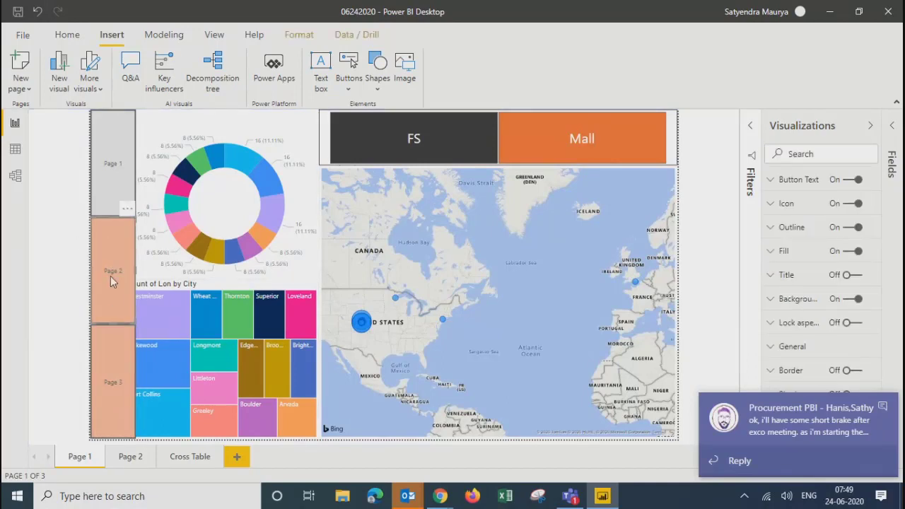
click(883, 408)
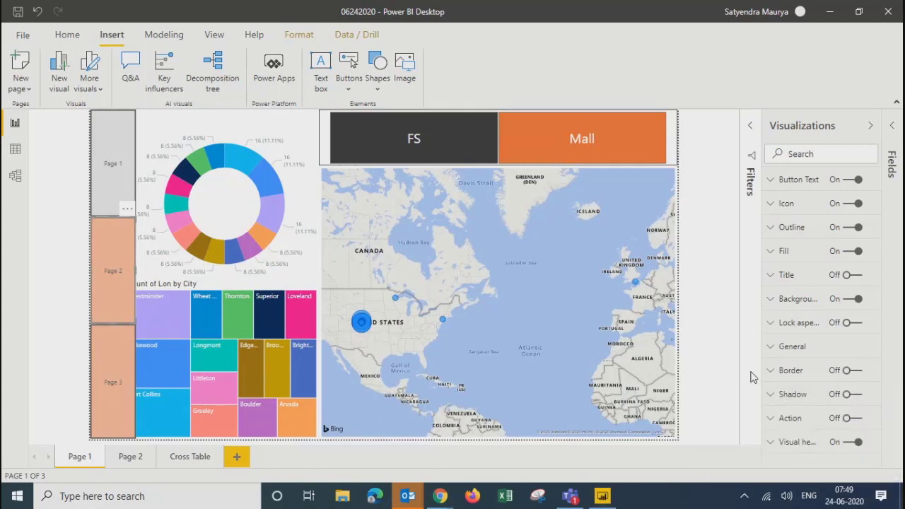
click(856, 419)
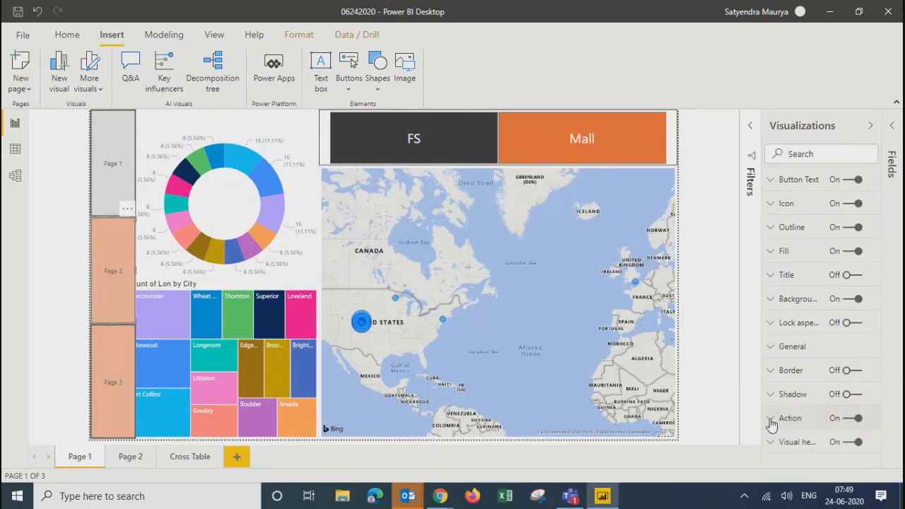
click(783, 419)
click(805, 362)
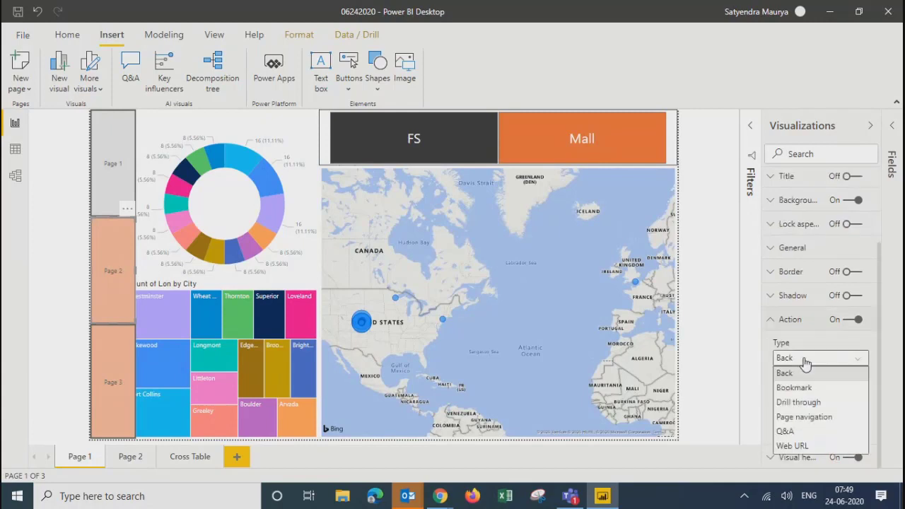
click(800, 419)
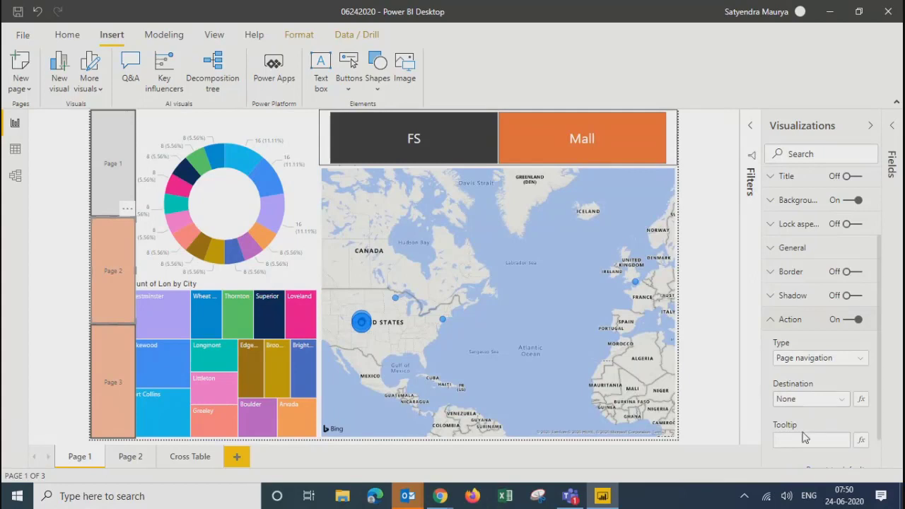
click(808, 407)
click(798, 428)
click(695, 379)
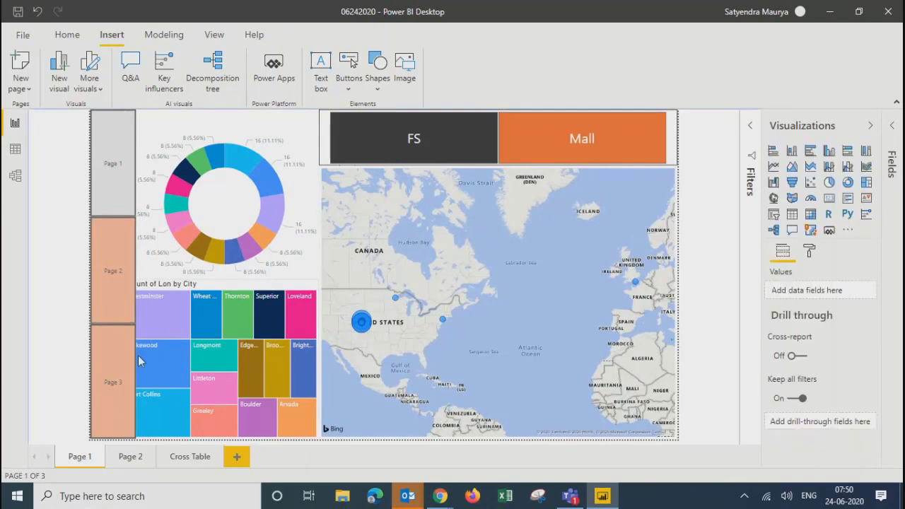
- Give the Page 3 button on Page 1 a Page navigation action with Cross Table as destination and deselect it
click(121, 354)
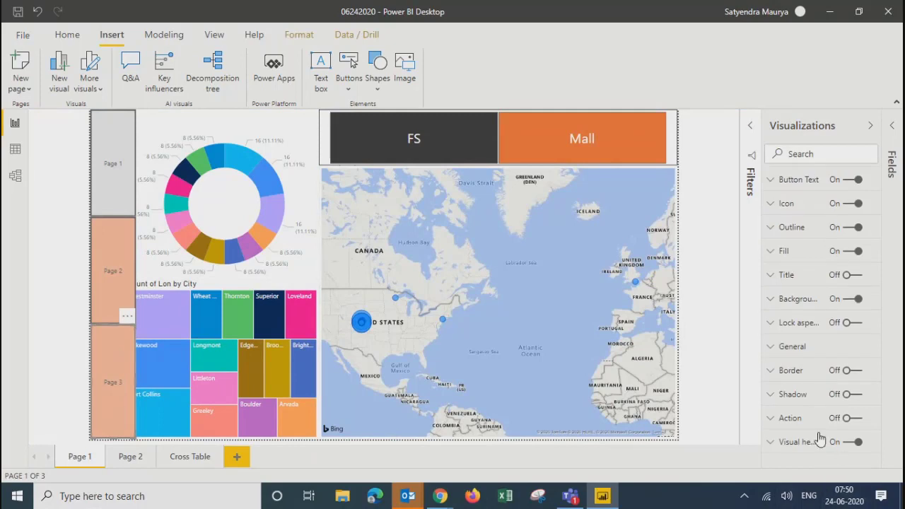
click(858, 420)
click(785, 419)
click(820, 357)
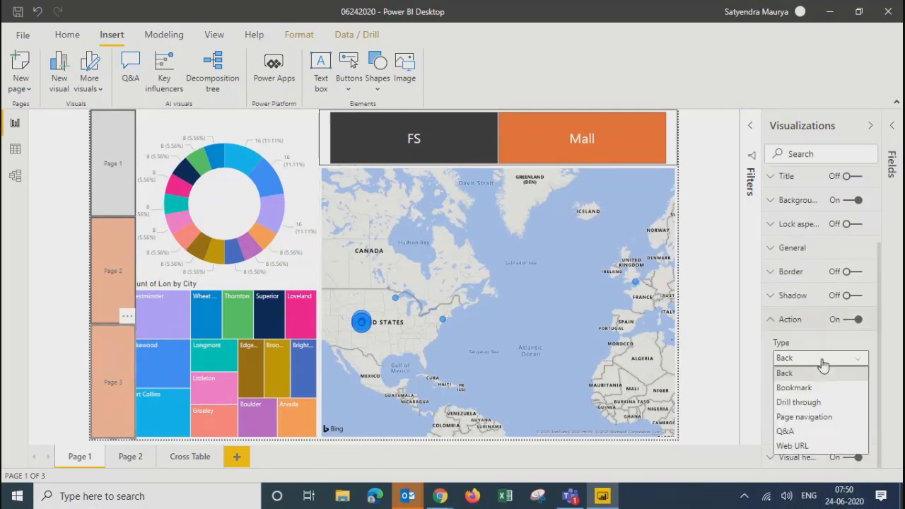
click(798, 419)
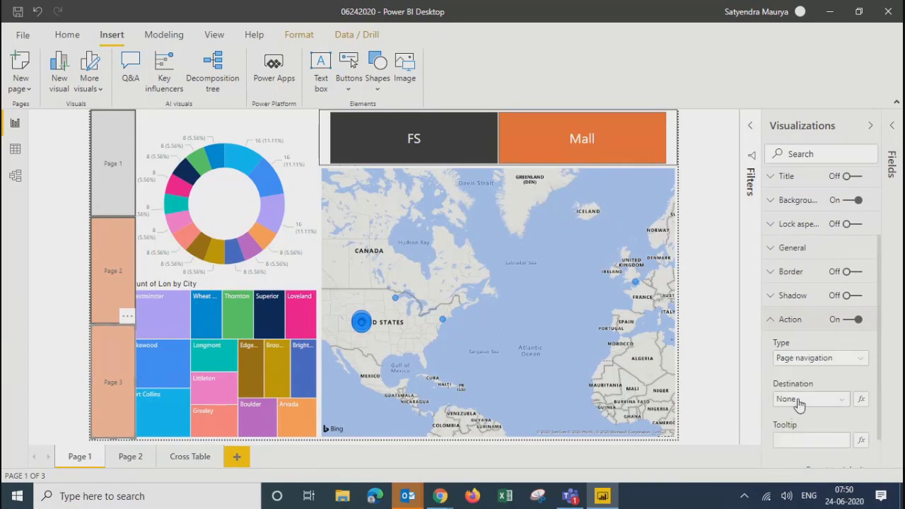
click(799, 402)
click(794, 446)
click(712, 368)
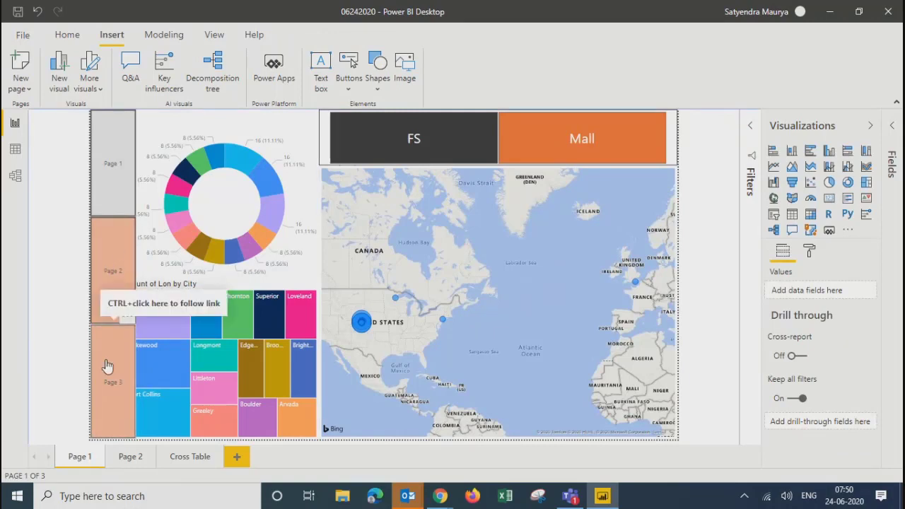
- Follow the Page 2 button's link on Page 1 to test its page navigation
click(107, 242)
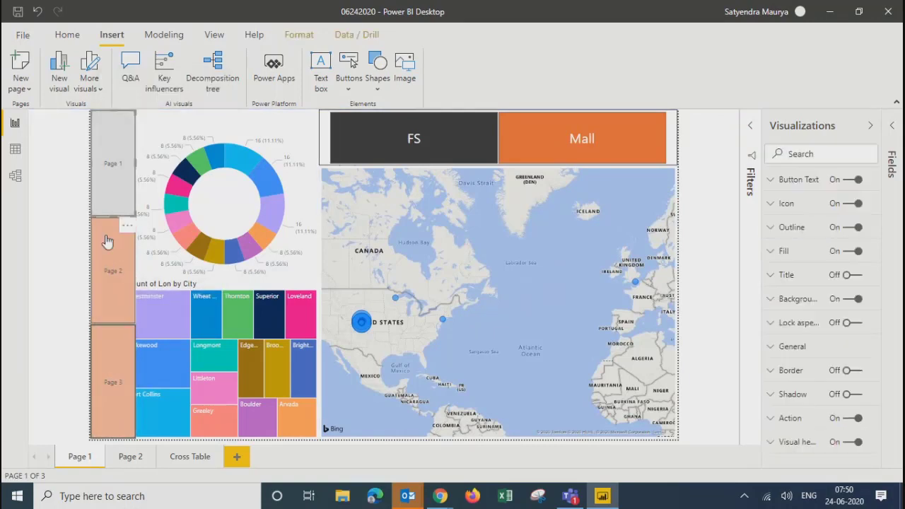
ctrl+click(107, 241)
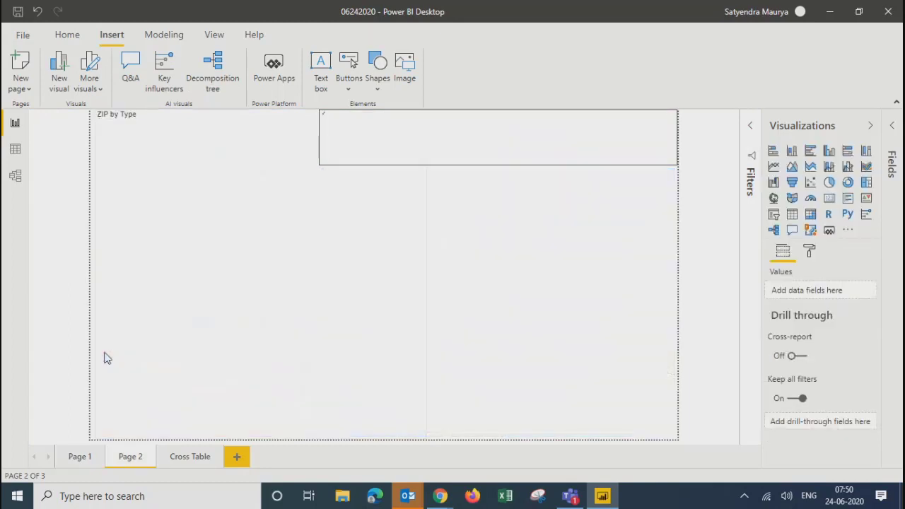
click(103, 358)
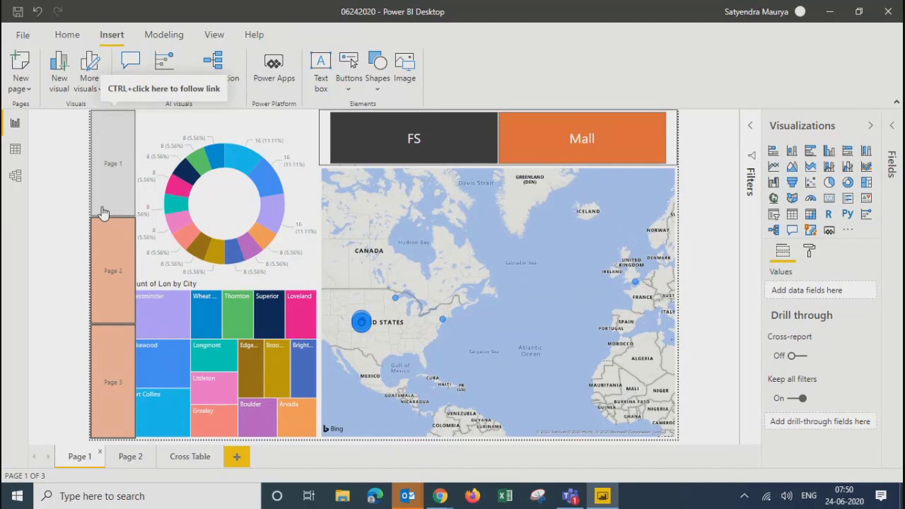
- Copy the Page 3 button from Page 1 and narrow the pie chart on Page 2 from its left edge to make room for buttons
click(109, 372)
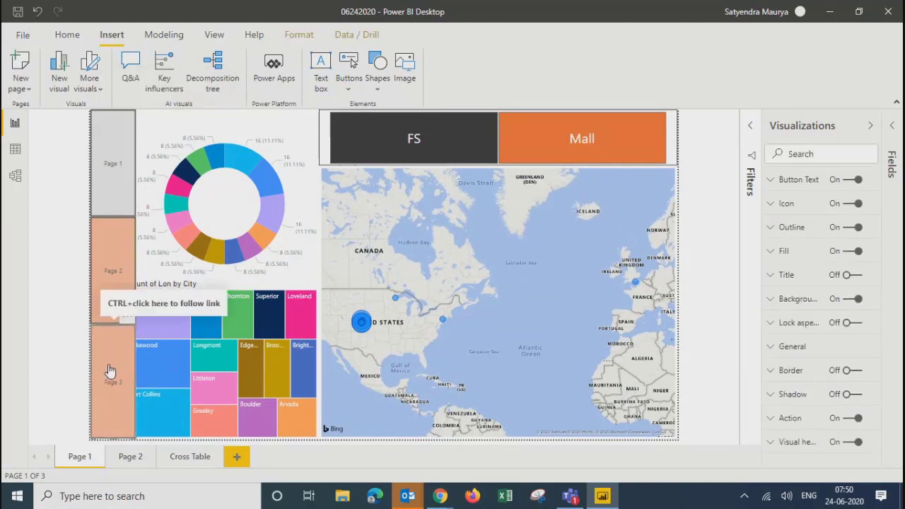
click(124, 463)
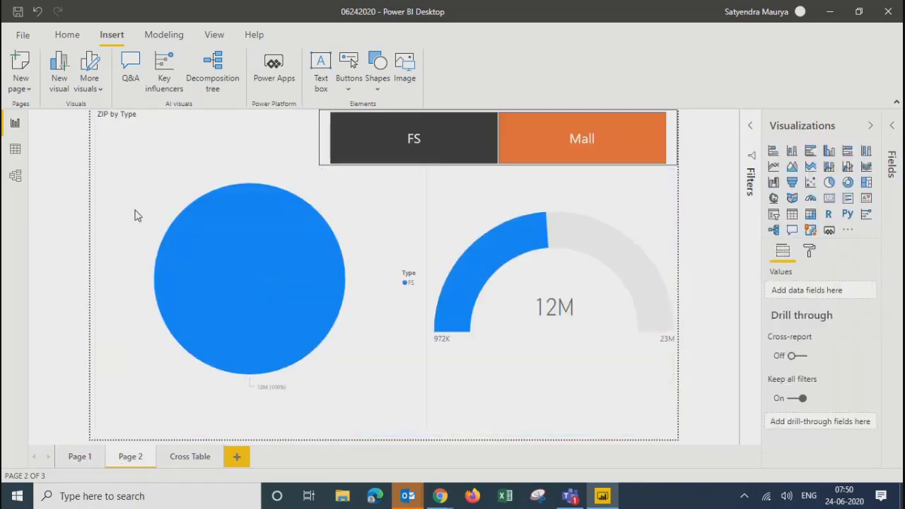
click(99, 273)
drag(97, 274, 139, 281)
click(116, 174)
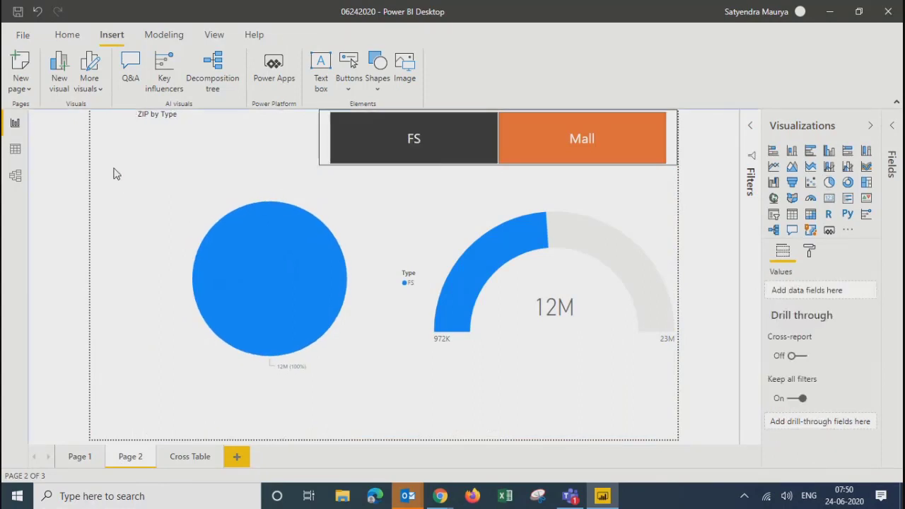
- Paste the copied Page 3 button three times on Page 2 and stack the copies vertically along the page's left edge
key(ctrl+v)
click(102, 249)
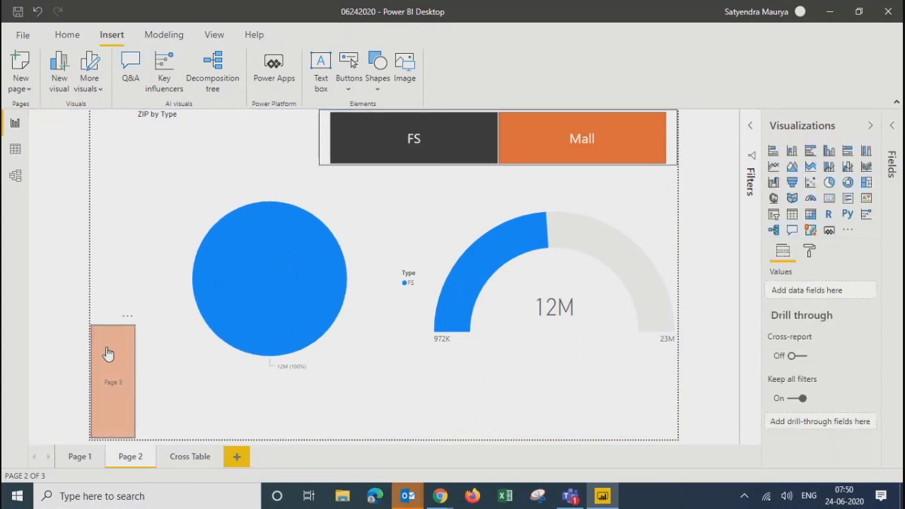
click(107, 360)
drag(107, 360, 120, 253)
key(ctrl+v)
click(104, 164)
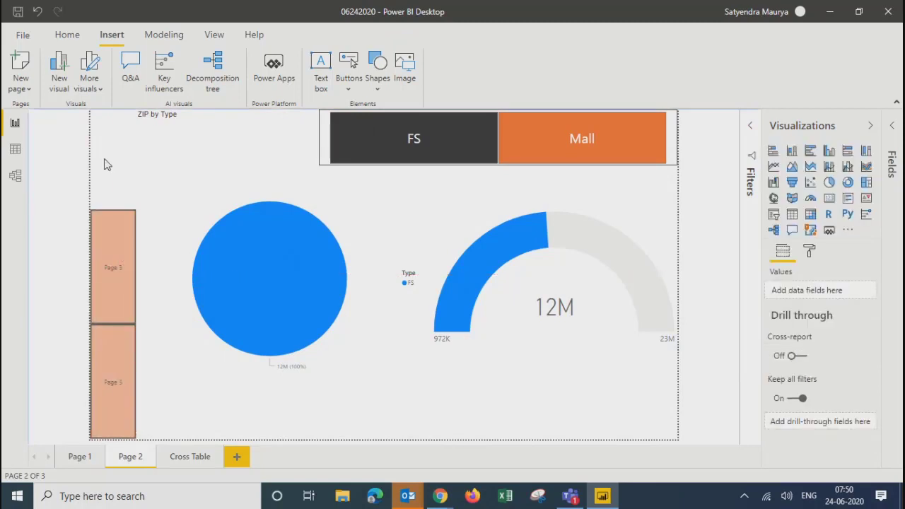
click(116, 337)
drag(117, 381, 115, 172)
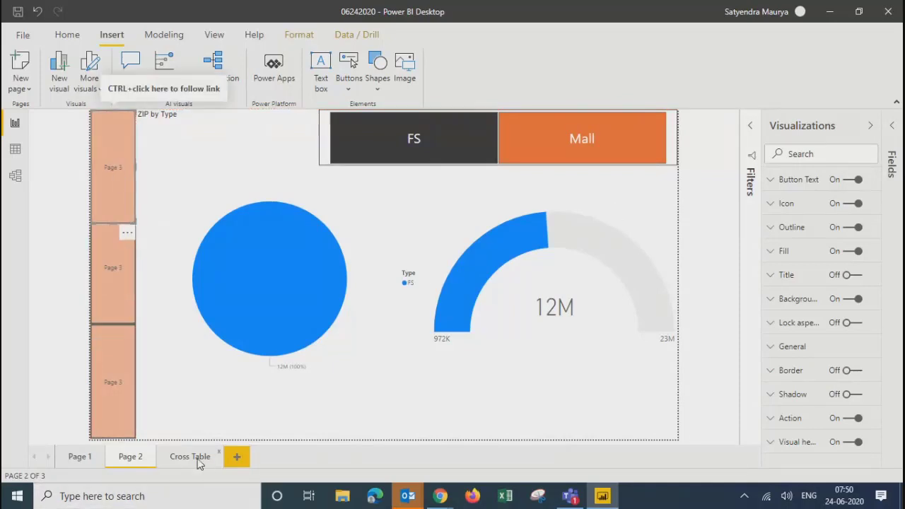
- Narrow the matrix on the Cross Table page from its left edge to free space beside it
ctrl+click(131, 390)
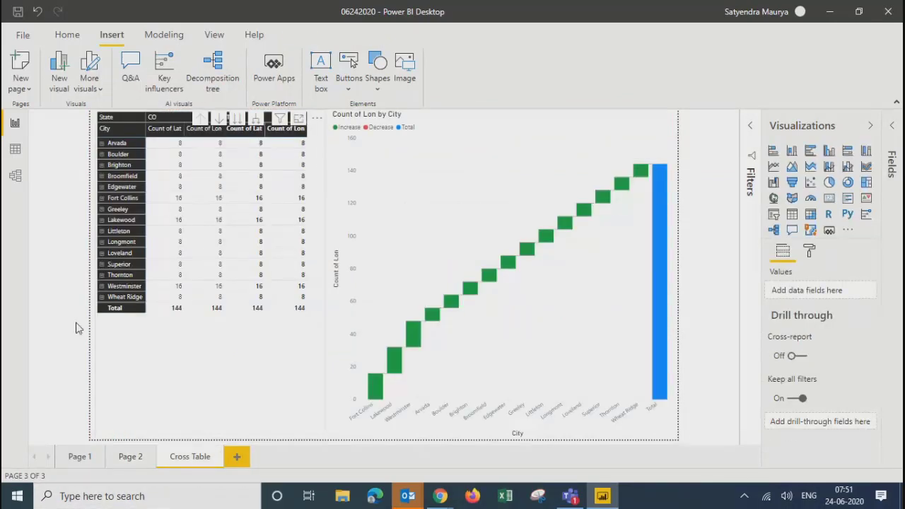
click(102, 252)
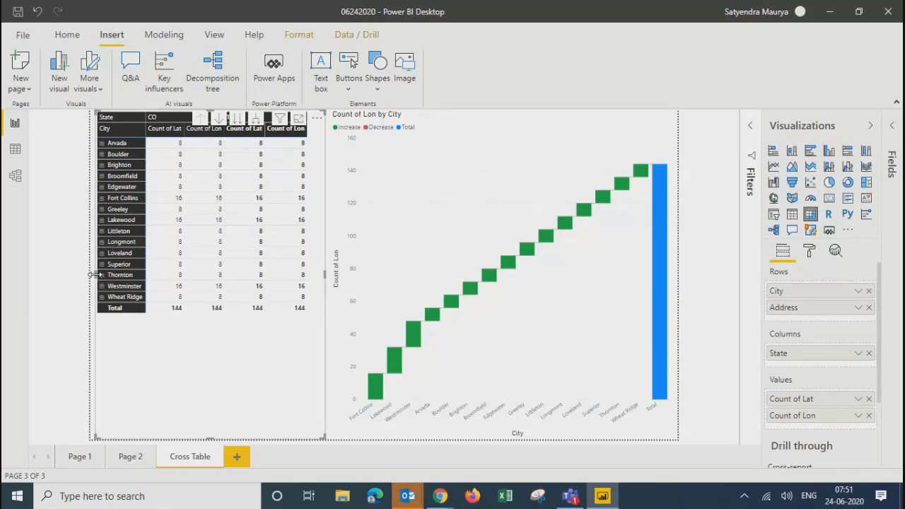
drag(95, 274, 130, 274)
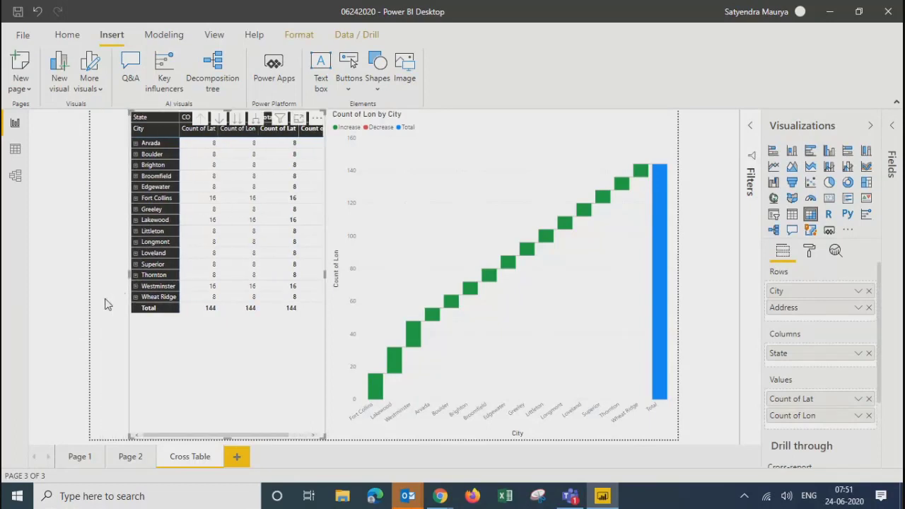
click(105, 304)
- Place three copies of the Page 3 button on the Cross Table page, stacked vertically along its left edge
click(112, 380)
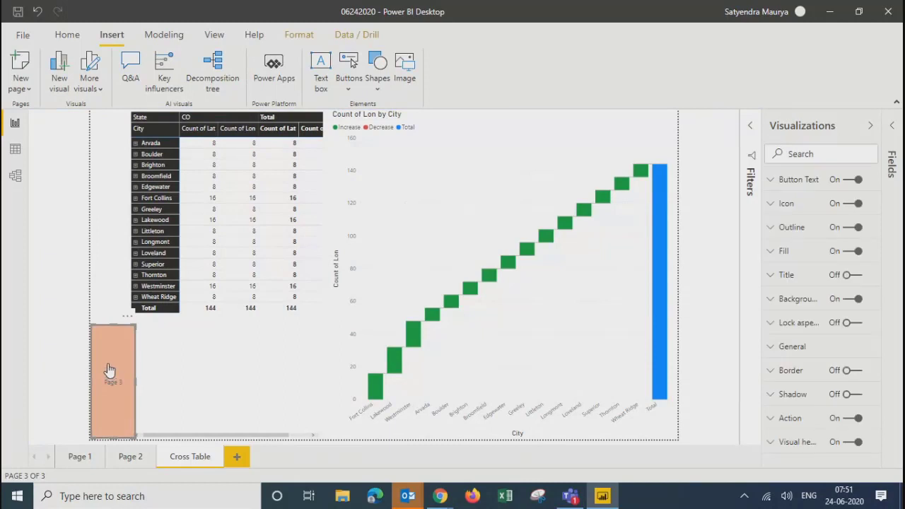
key(ctrl+c)
key(ctrl+v)
drag(119, 371, 111, 254)
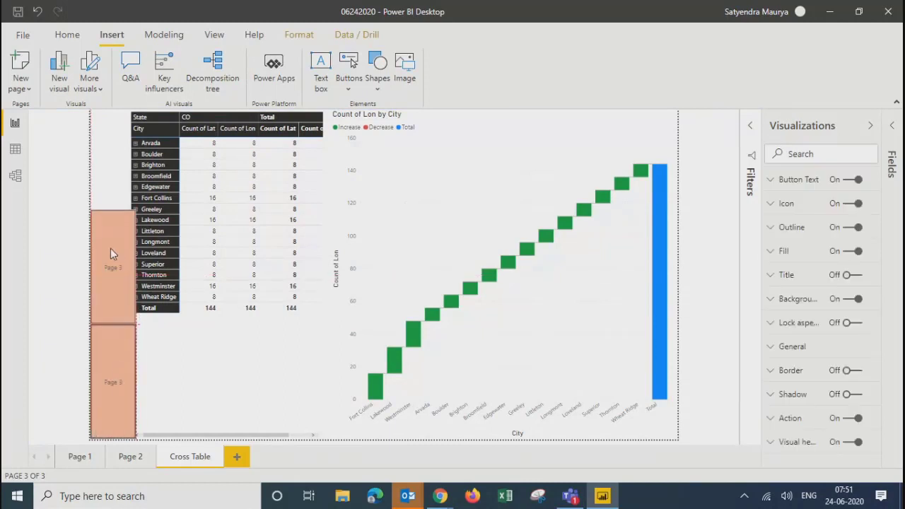
key(ctrl+v)
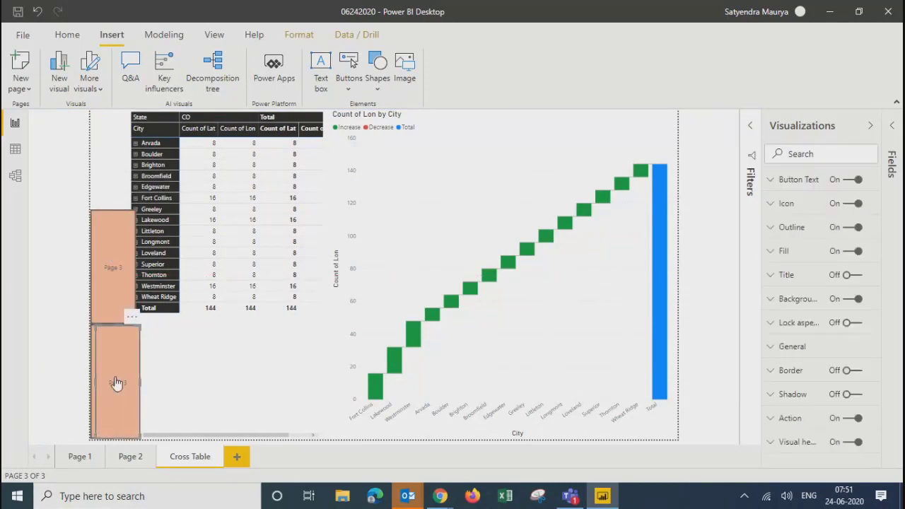
drag(114, 382, 107, 131)
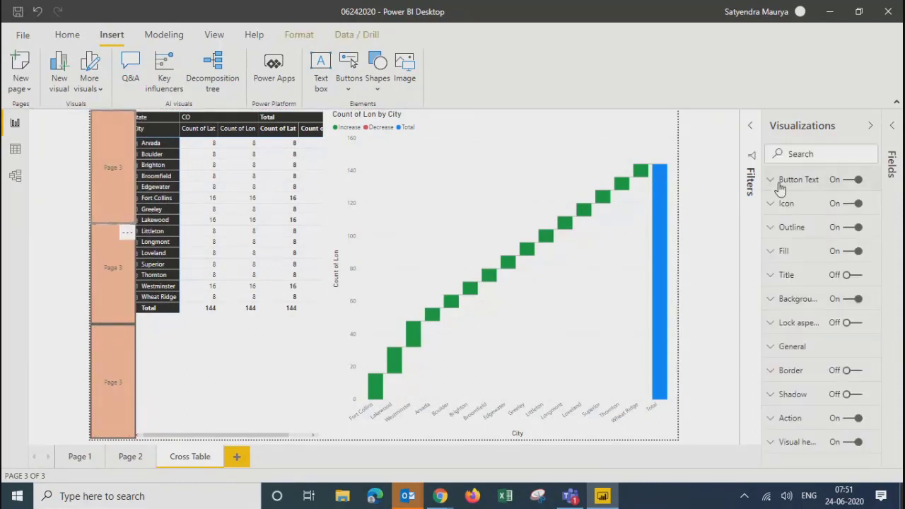
- Change the button text of the top button on Page 2 to "Page 1"
click(130, 458)
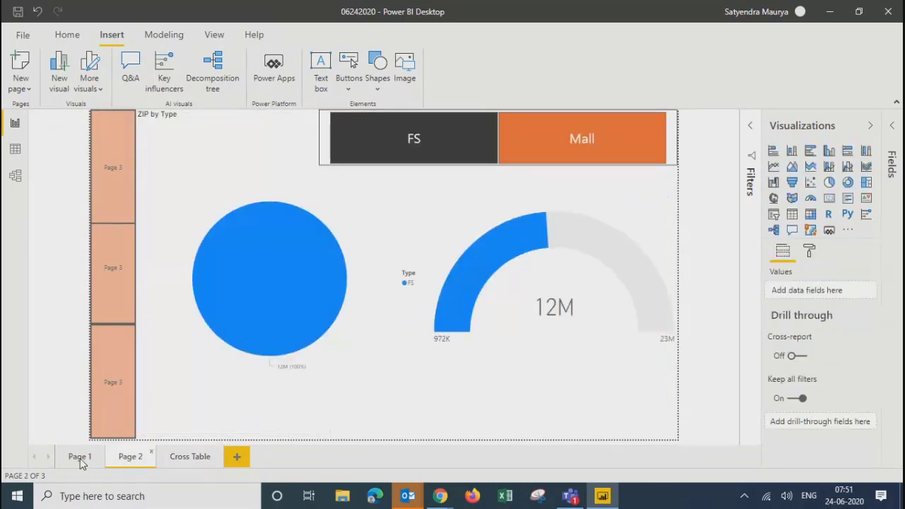
click(79, 458)
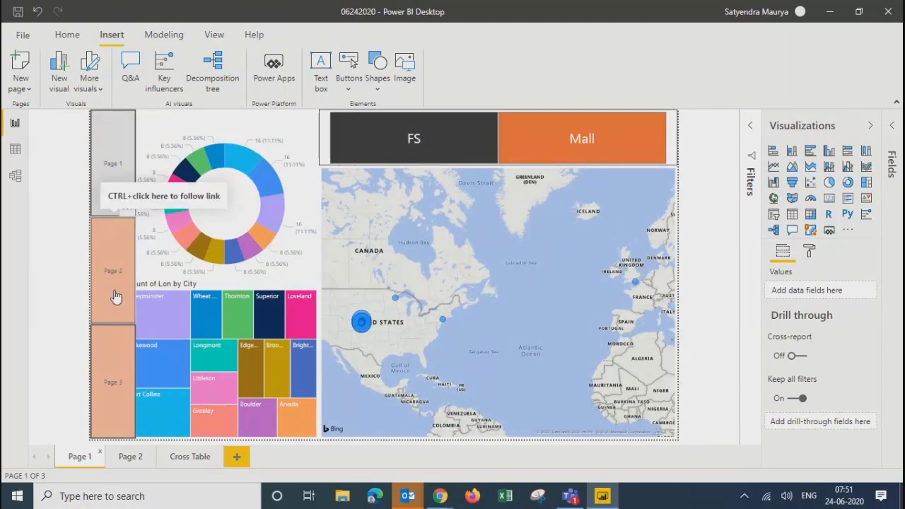
click(130, 457)
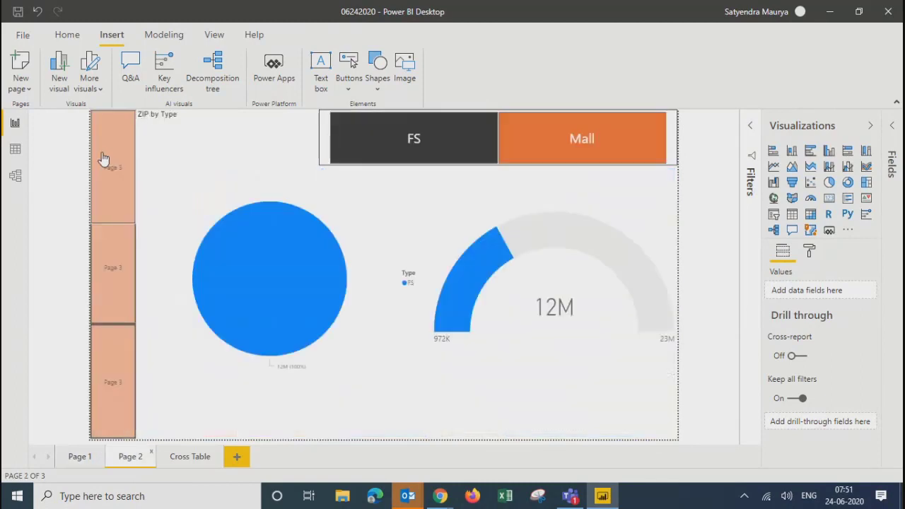
click(110, 164)
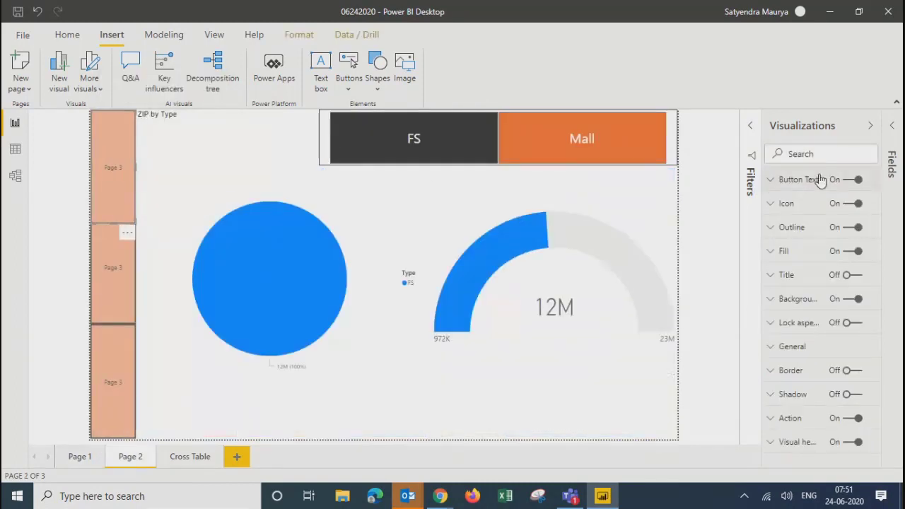
click(772, 181)
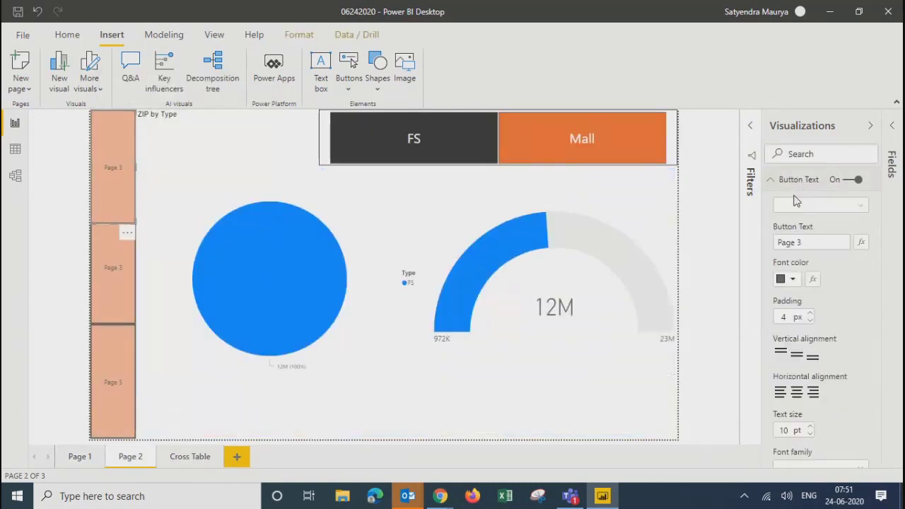
click(810, 245)
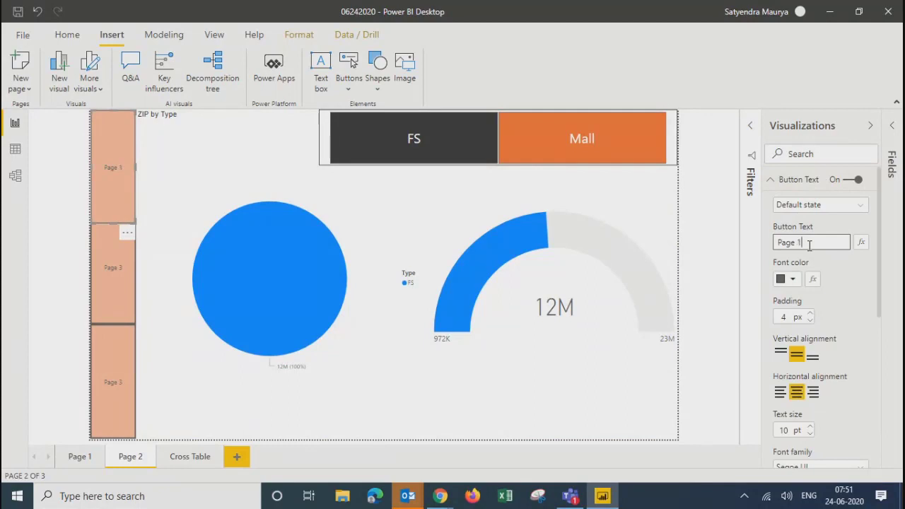
click(770, 181)
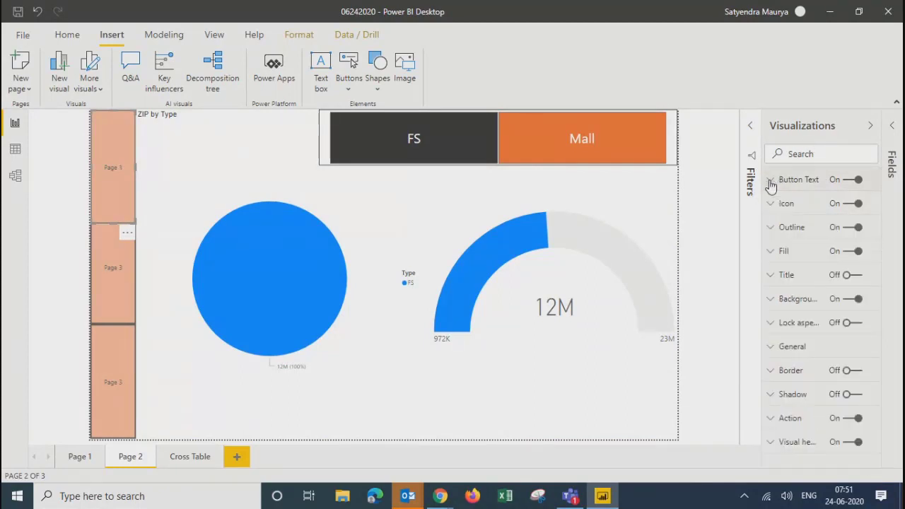
- Set the page navigation destination of the top button on Page 2 to Page 1
click(772, 418)
scroll(883, 218, down, 3)
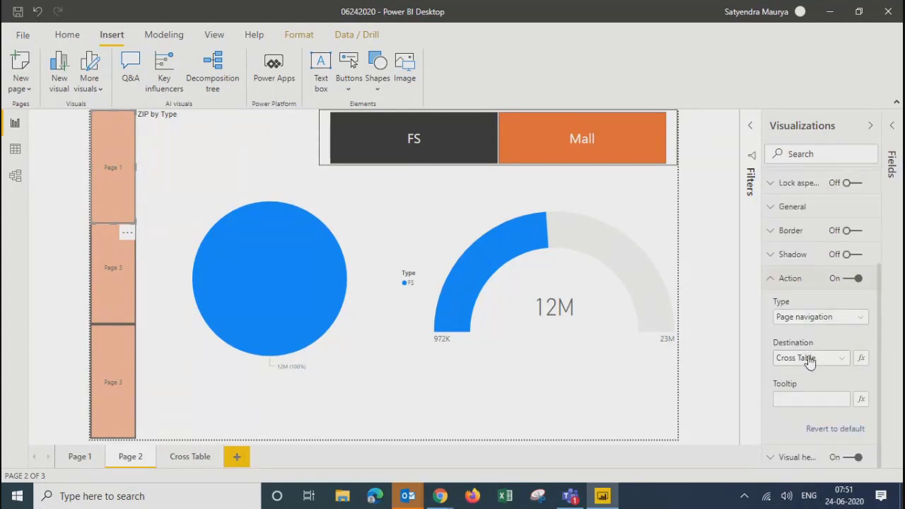
click(810, 360)
click(791, 385)
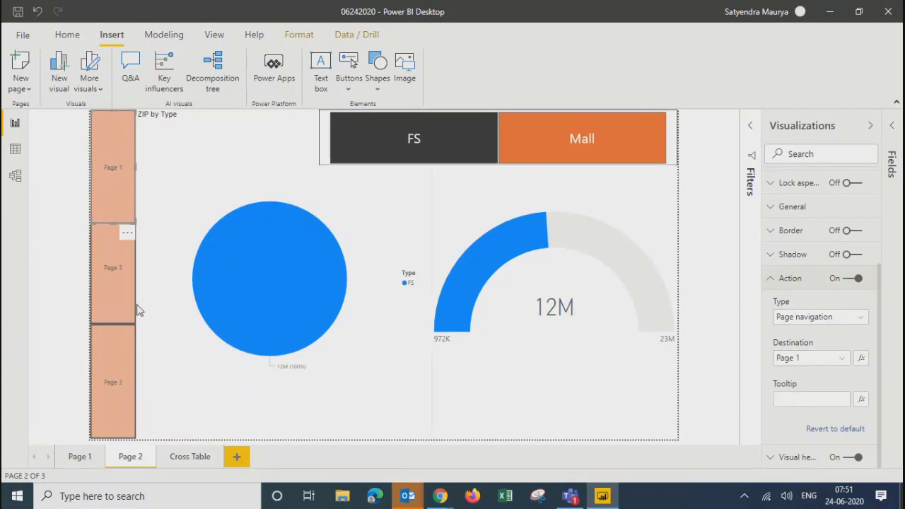
- Set the fill color of the middle button on Page 2 to a dark gray theme shade
click(115, 295)
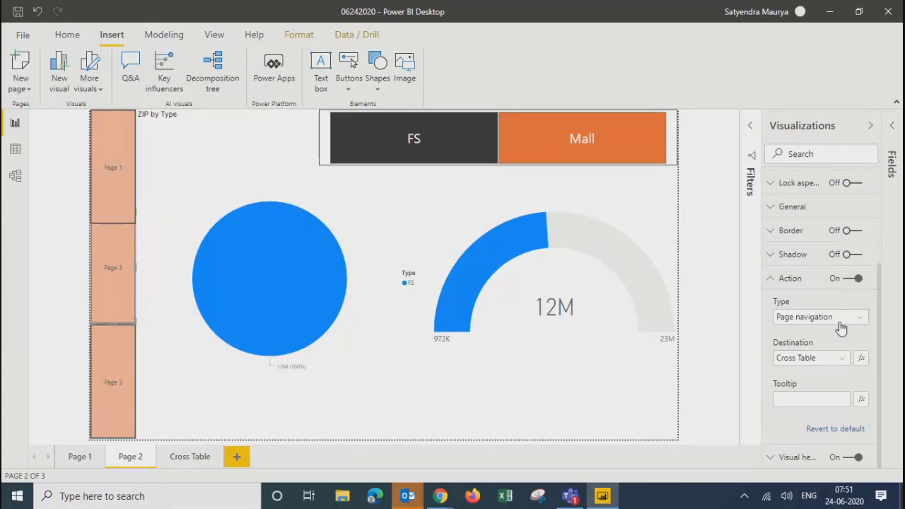
scroll(880, 357, up, 5)
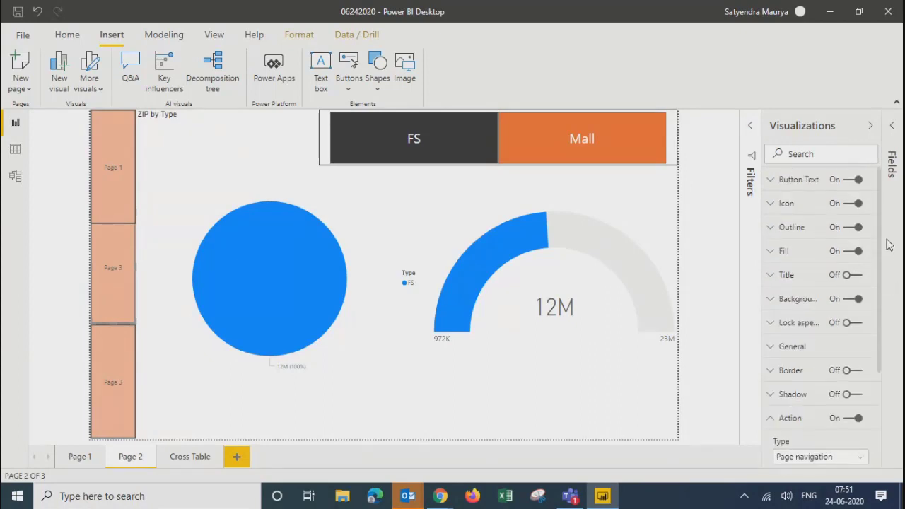
click(781, 253)
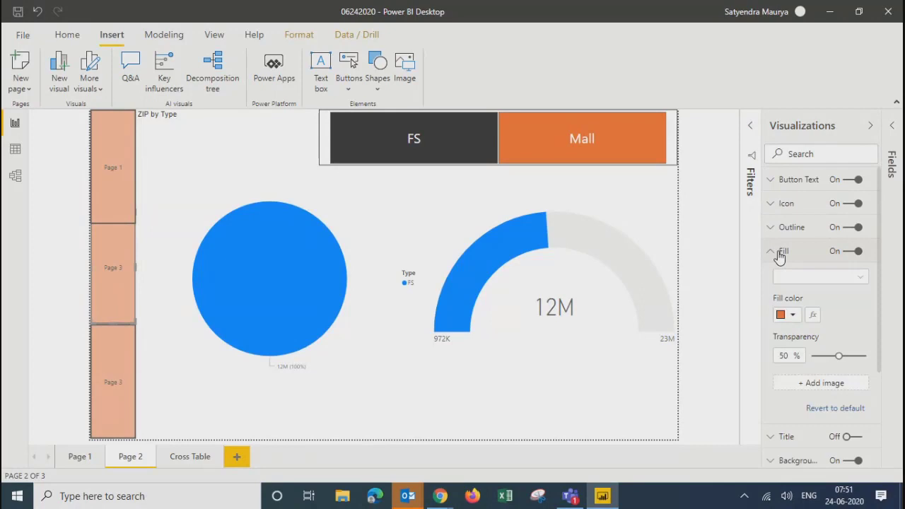
click(792, 315)
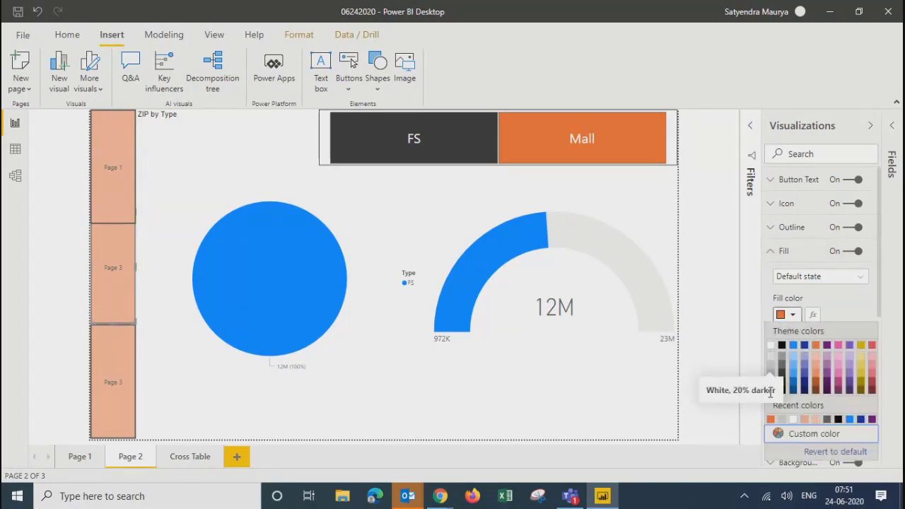
click(772, 392)
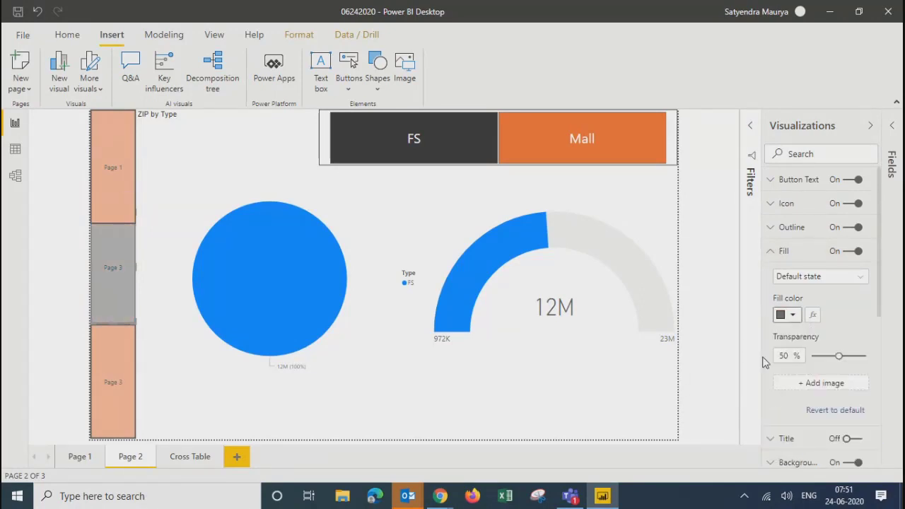
- Change the middle button's text on Page 2 to "Page 2" and check the bottom button's page navigation destination
click(795, 180)
click(810, 244)
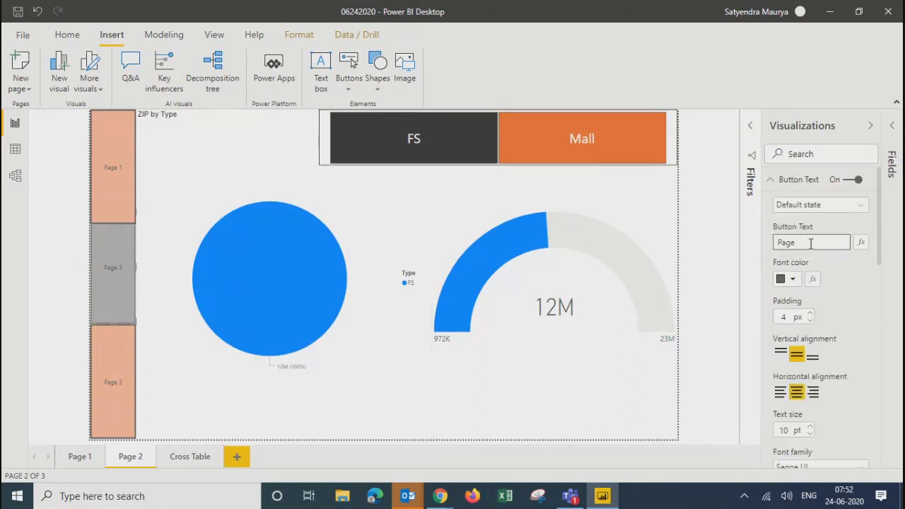
text(2)
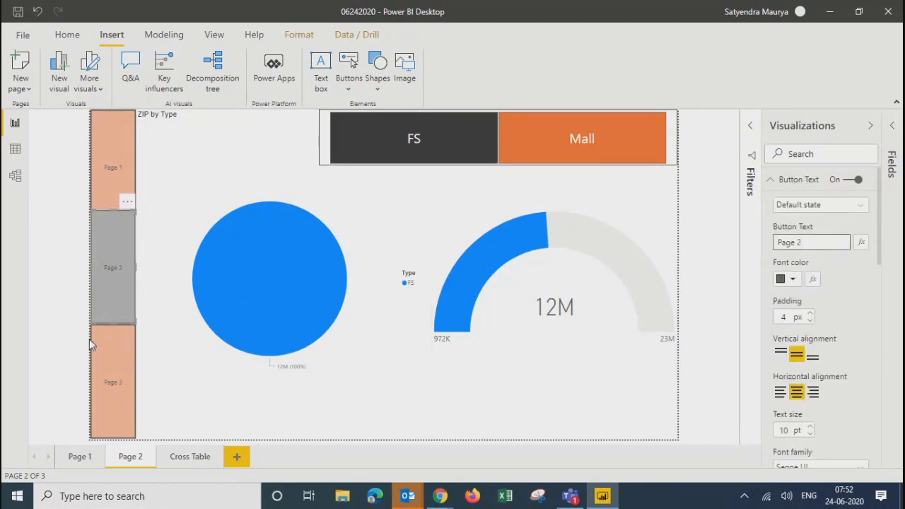
click(111, 369)
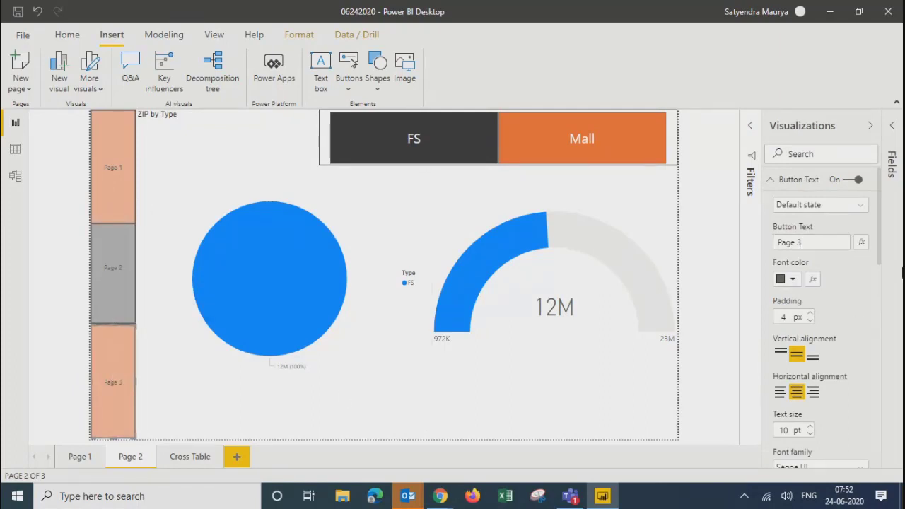
drag(879, 256, 883, 436)
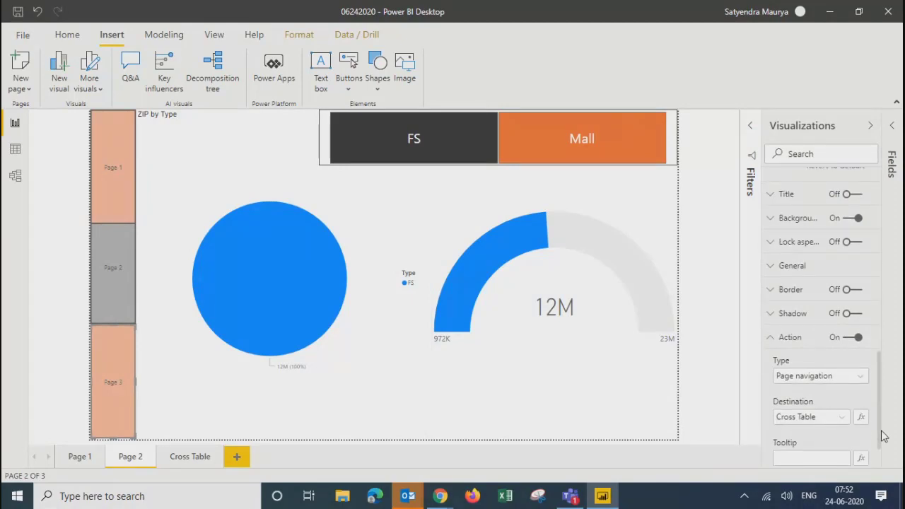
- Change the text of the top button on the Cross Table page to "Page 1"
click(178, 463)
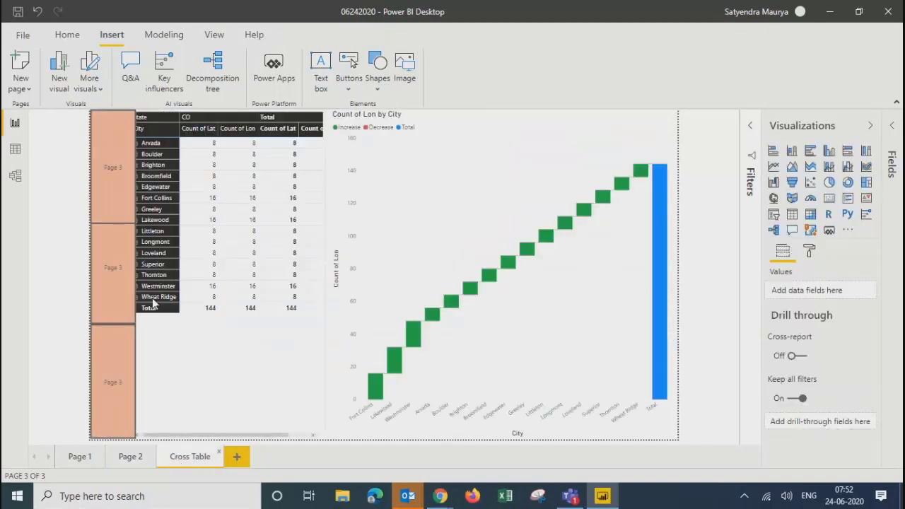
click(109, 192)
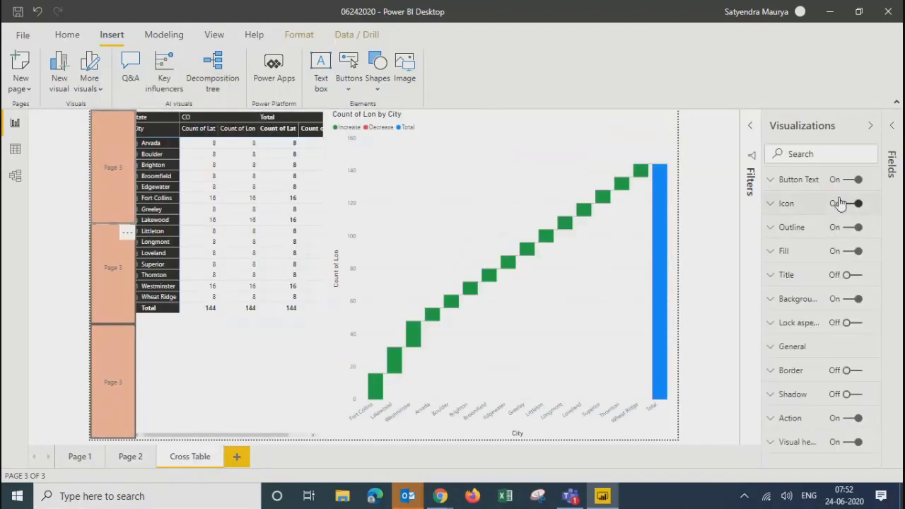
click(783, 179)
click(804, 241)
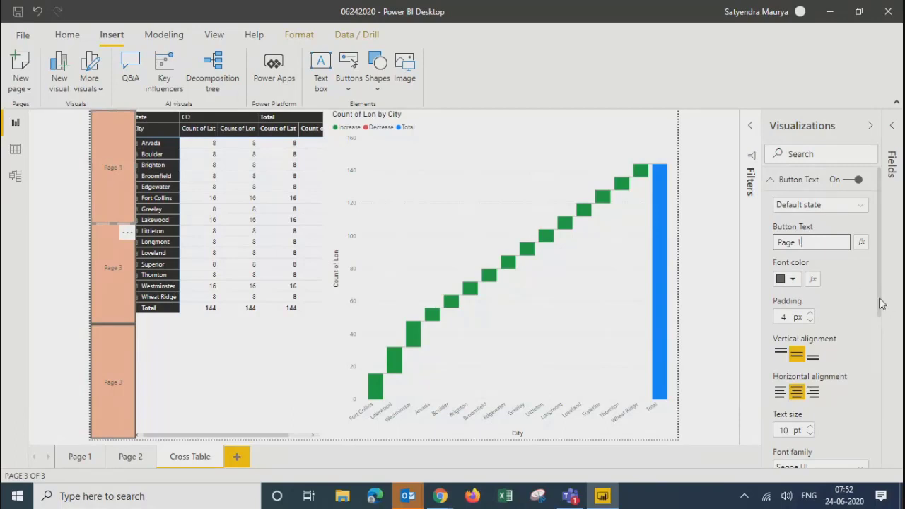
- Set the page navigation destination of the top button on the Cross Table page to Page 1
drag(880, 303, 881, 470)
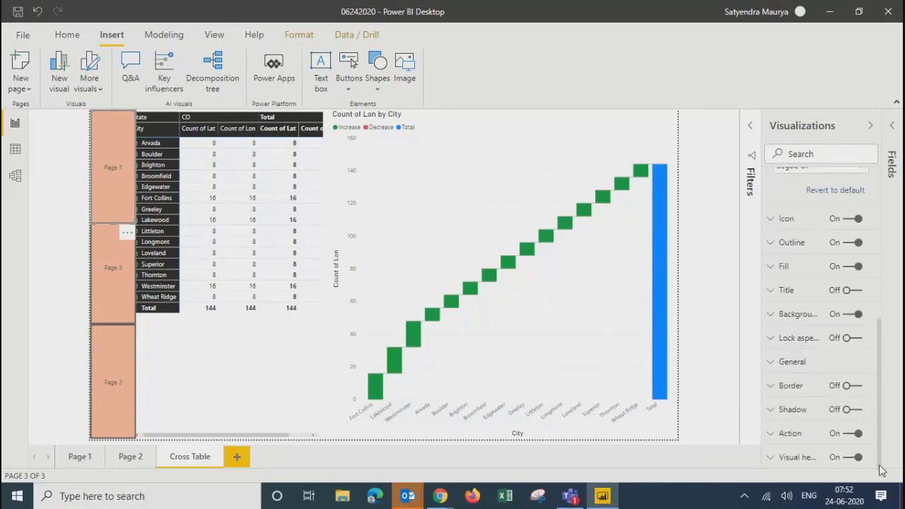
click(784, 433)
scroll(880, 394, down, 3)
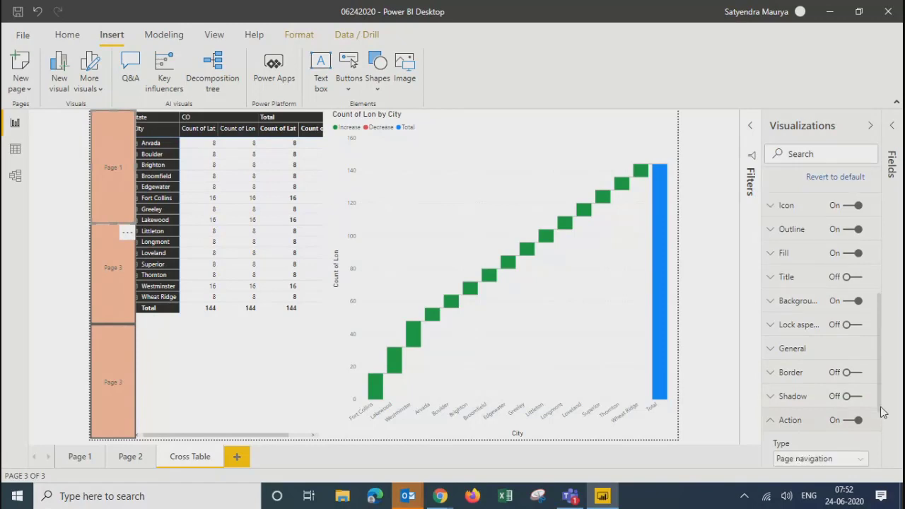
click(812, 364)
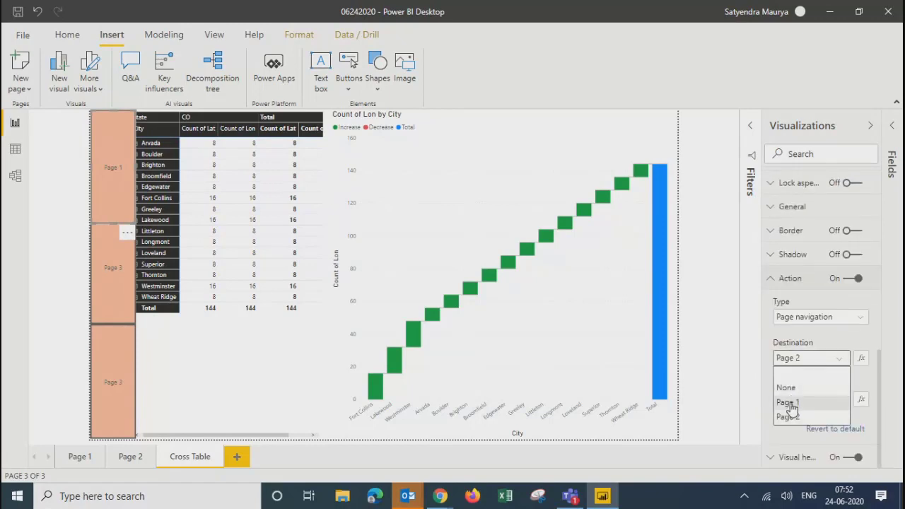
click(790, 402)
- Choose the middle button's page navigation destination on the Cross Table page and change its text to "Page 2"
click(111, 305)
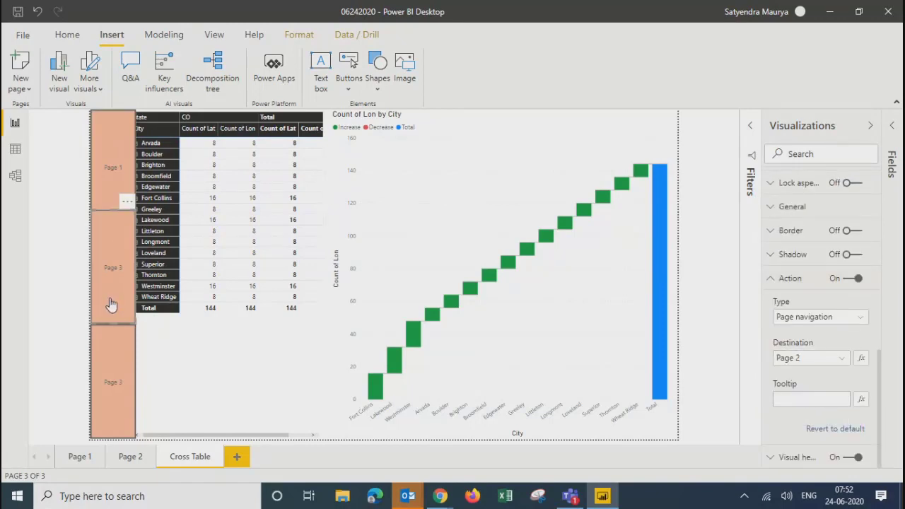
click(816, 358)
click(790, 402)
scroll(820, 311, up, 10)
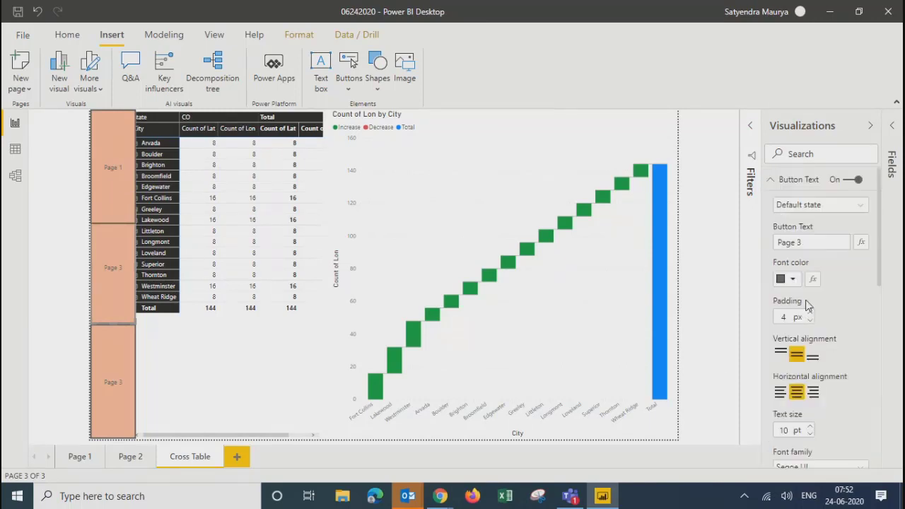
click(806, 242)
- Clear the page navigation destination of the bottom button on the Cross Table page
click(122, 364)
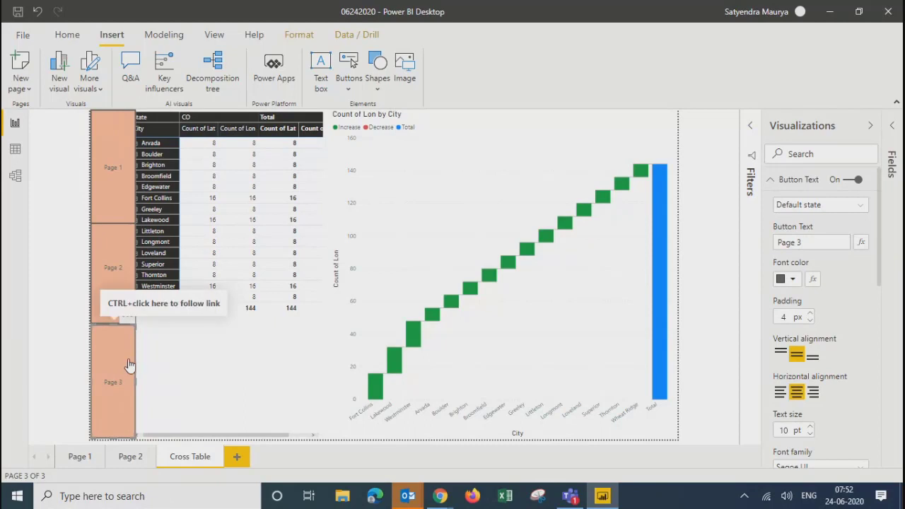
scroll(839, 347, down, 10)
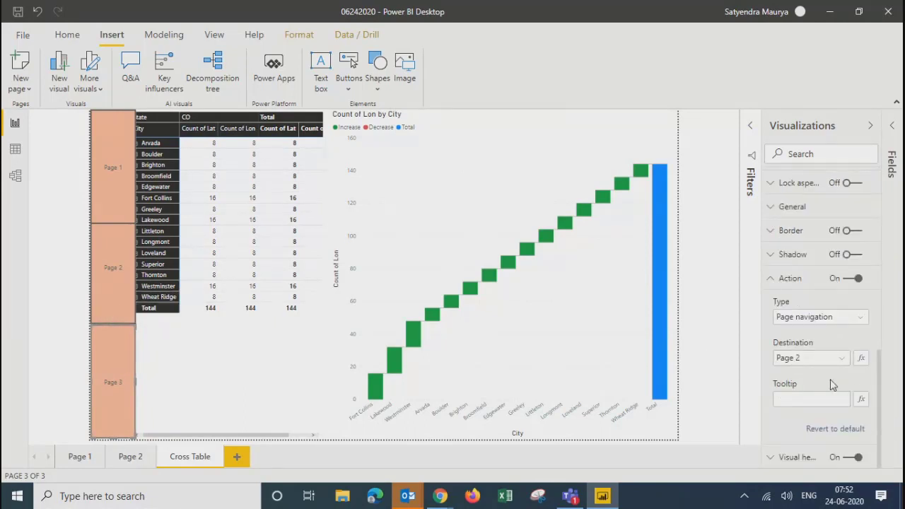
click(825, 358)
click(796, 375)
- Set the fill color of the bottom button on the Cross Table page to a dark gray theme shade
drag(884, 437, 882, 376)
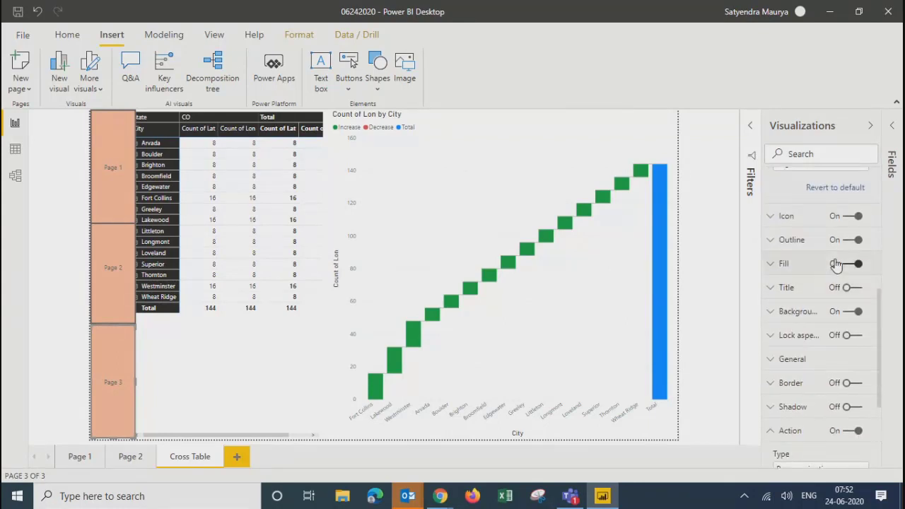
click(780, 264)
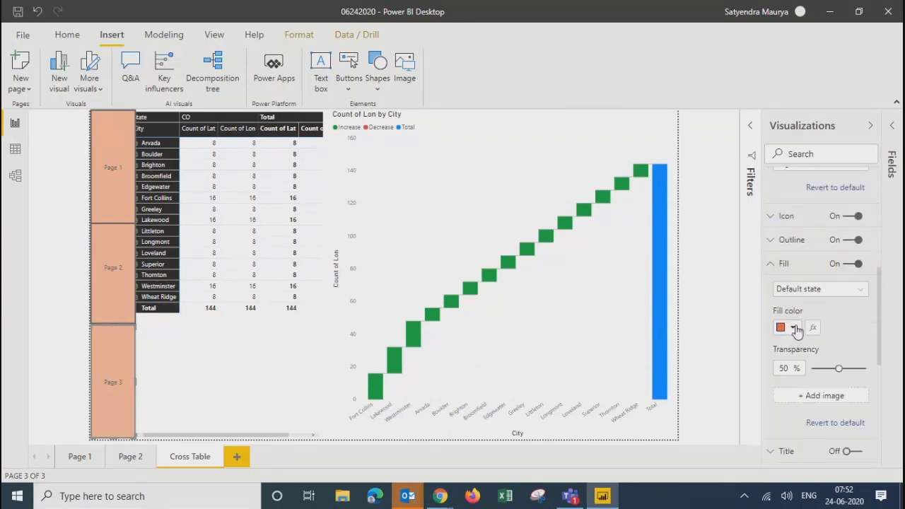
click(793, 328)
click(770, 242)
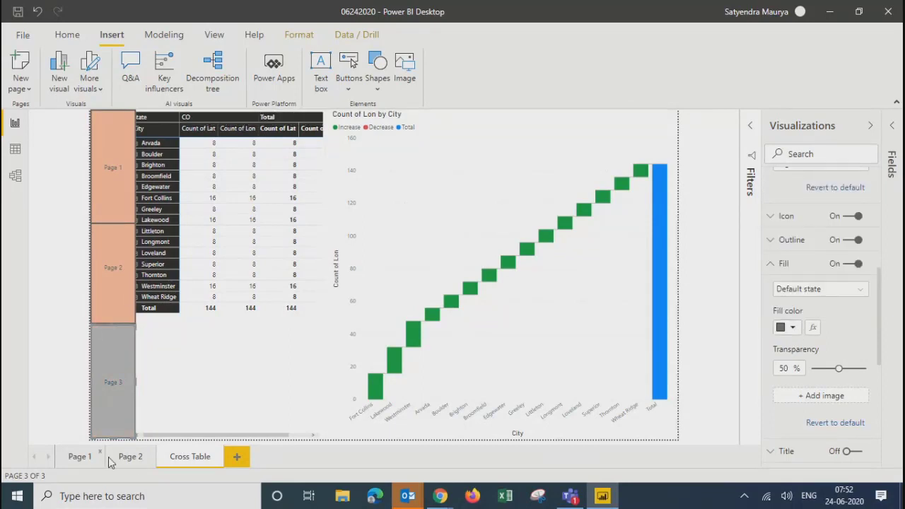
- Turn off the action of the middle button on Page 2
click(132, 460)
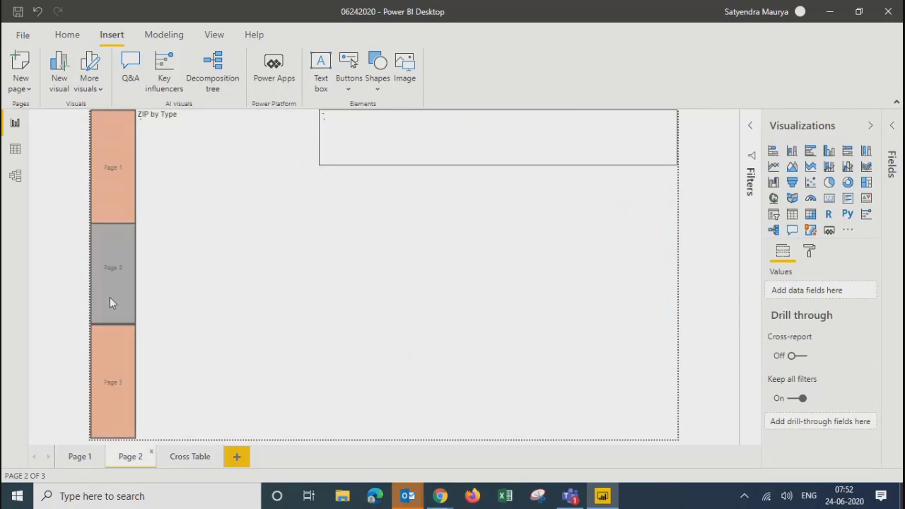
click(117, 280)
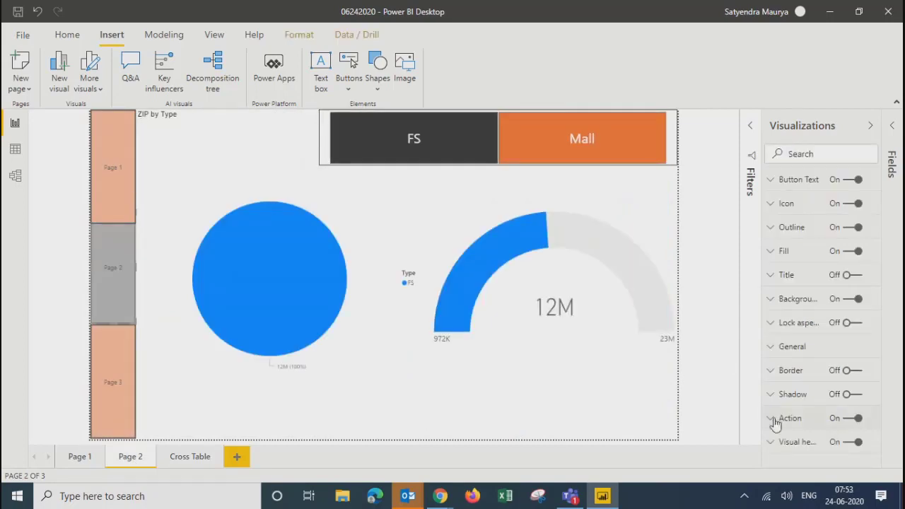
click(851, 419)
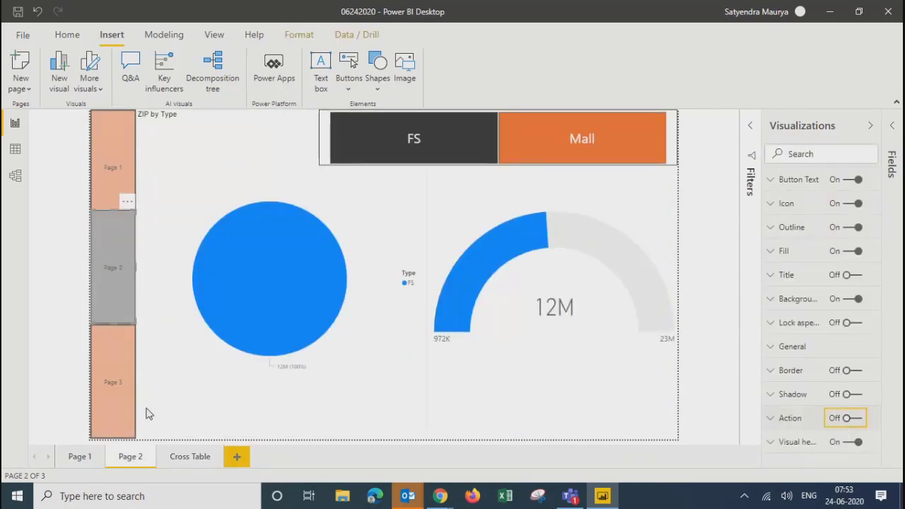
- Turn off the action of the top button on Page 1 and set its fill color to a dark gray theme shade
click(80, 458)
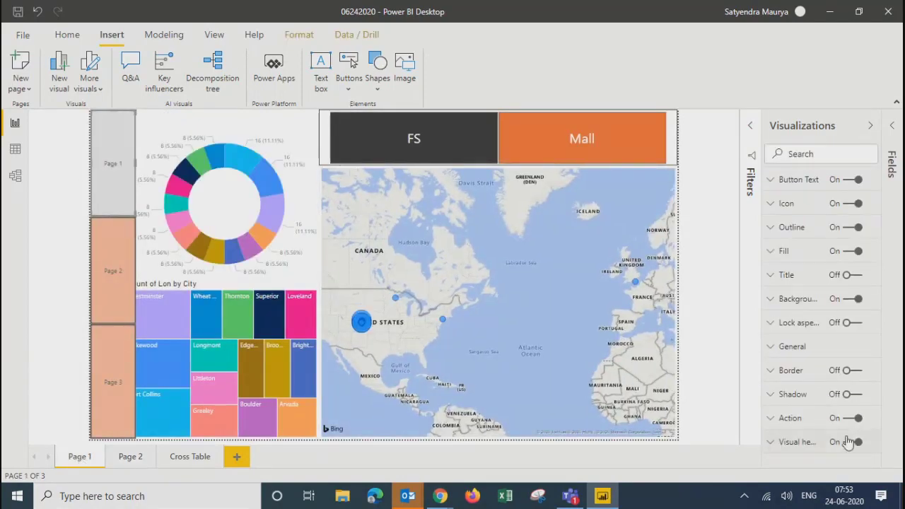
click(844, 420)
click(778, 253)
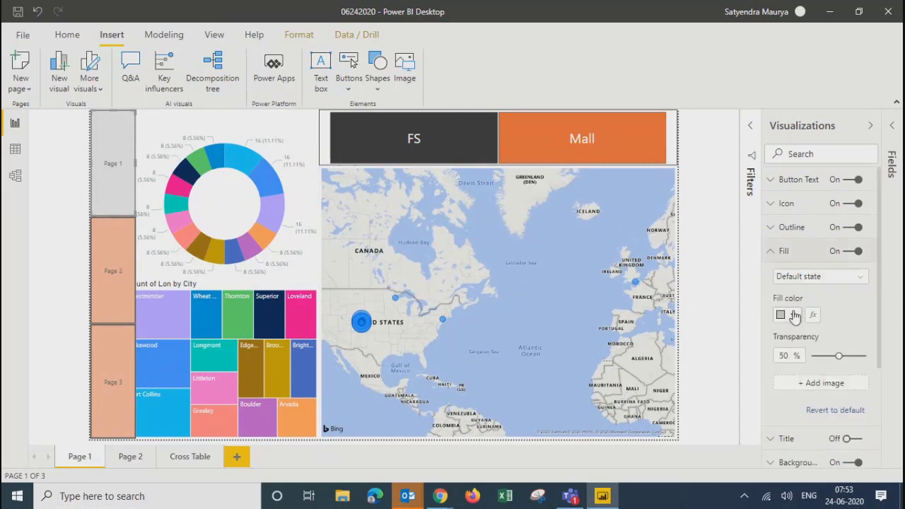
click(792, 315)
click(775, 397)
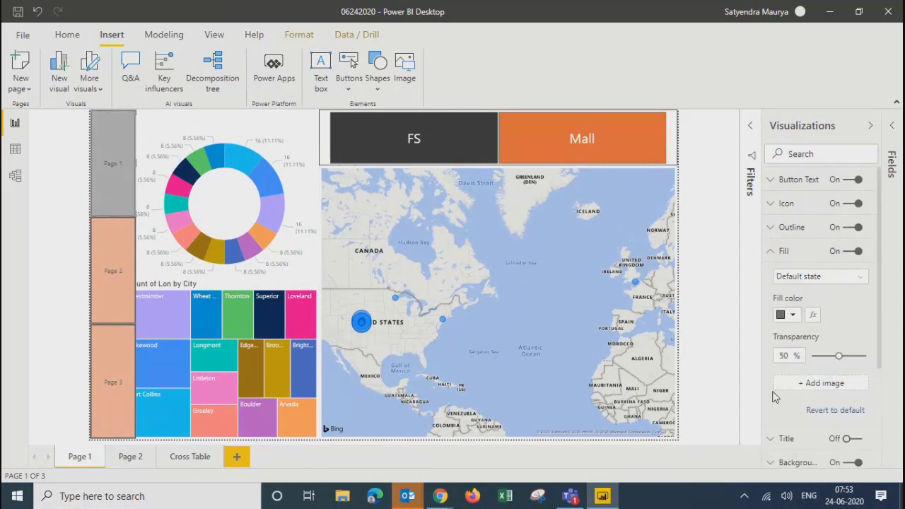
click(730, 308)
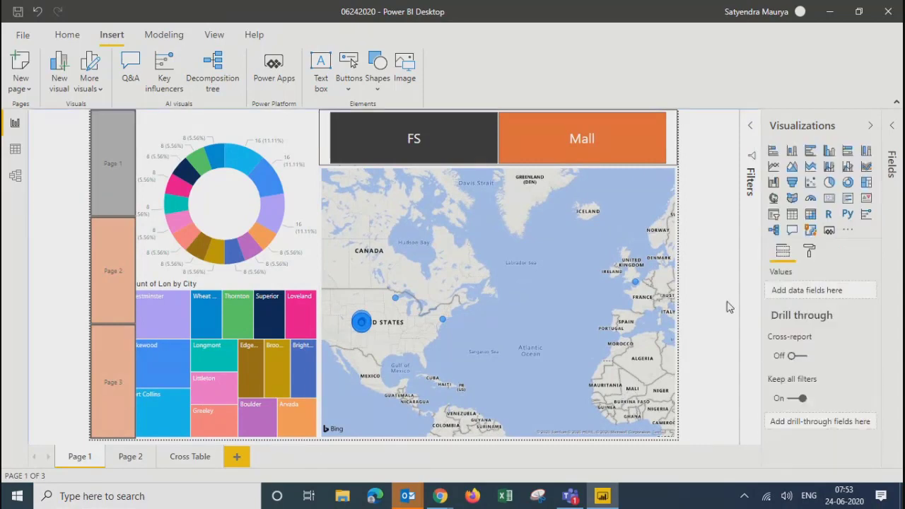
- Check the navigation buttons across the report pages and hide the Page 2 and Cross Table pages
click(125, 460)
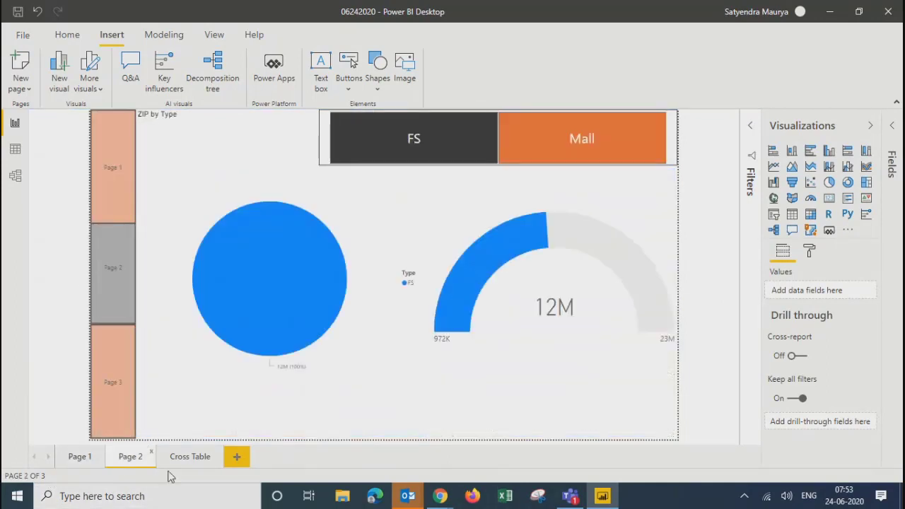
click(182, 459)
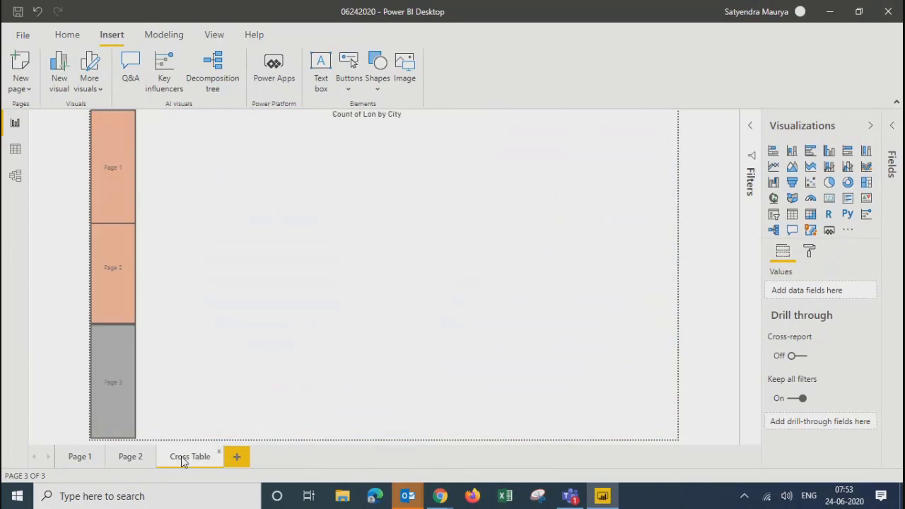
click(79, 458)
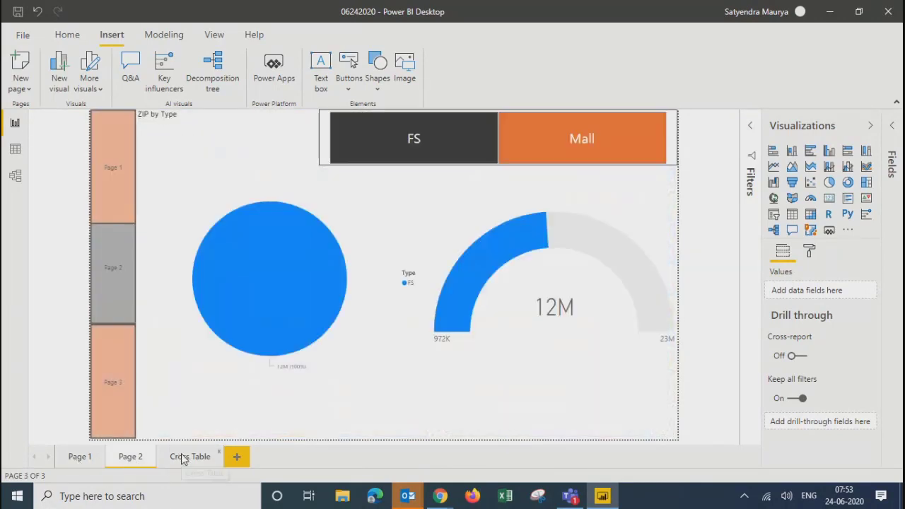
click(182, 457)
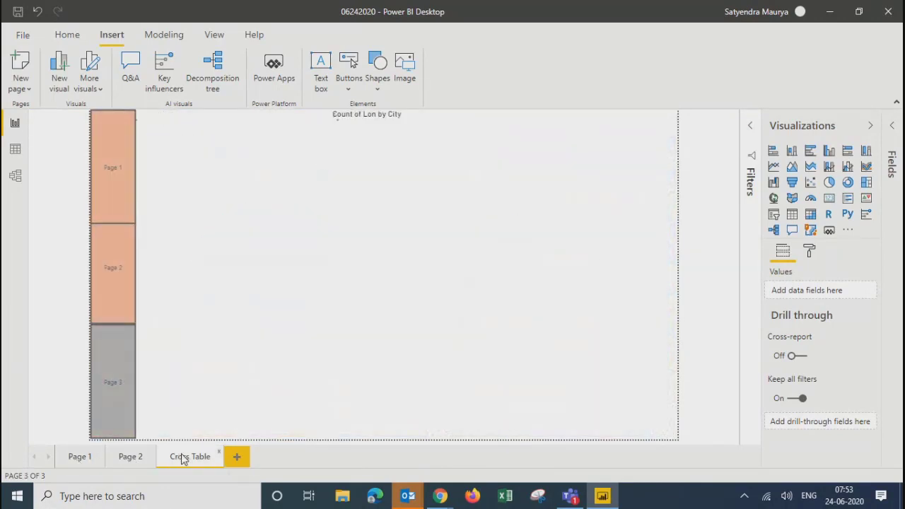
click(130, 458)
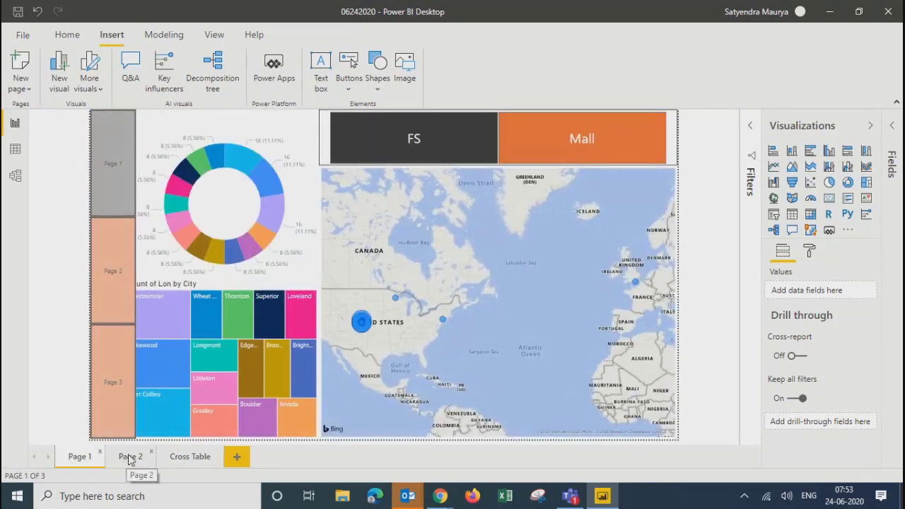
click(131, 458)
right_click(130, 458)
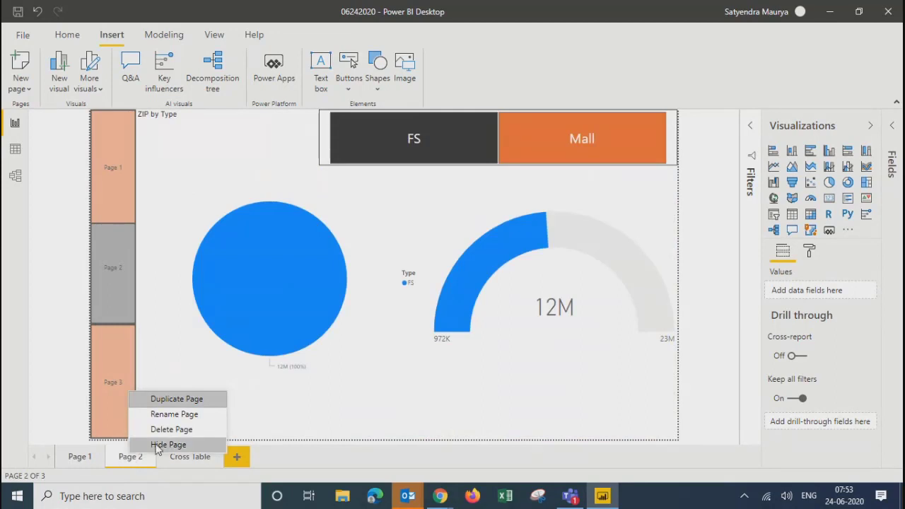
click(156, 445)
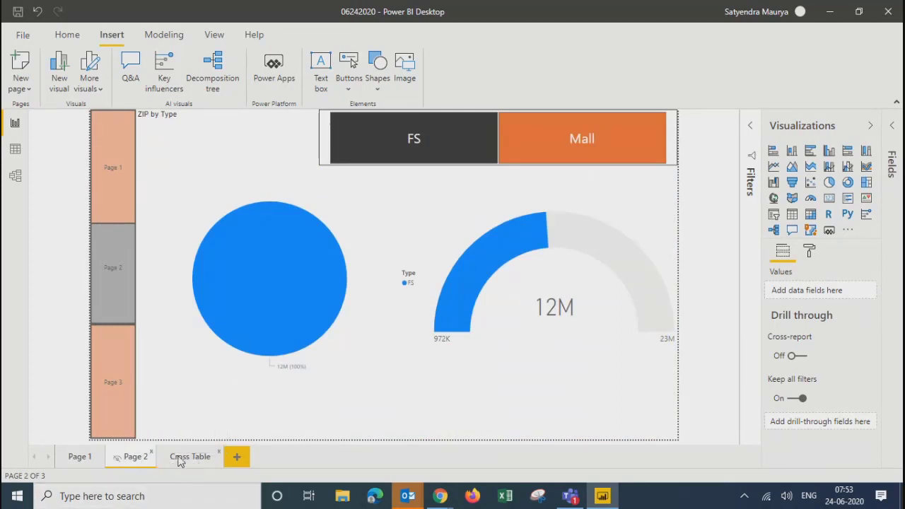
right_click(180, 461)
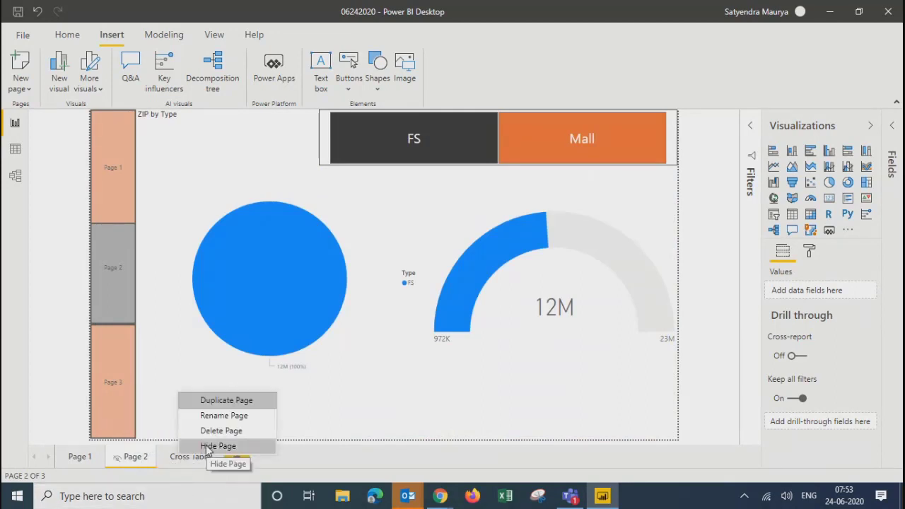
click(208, 446)
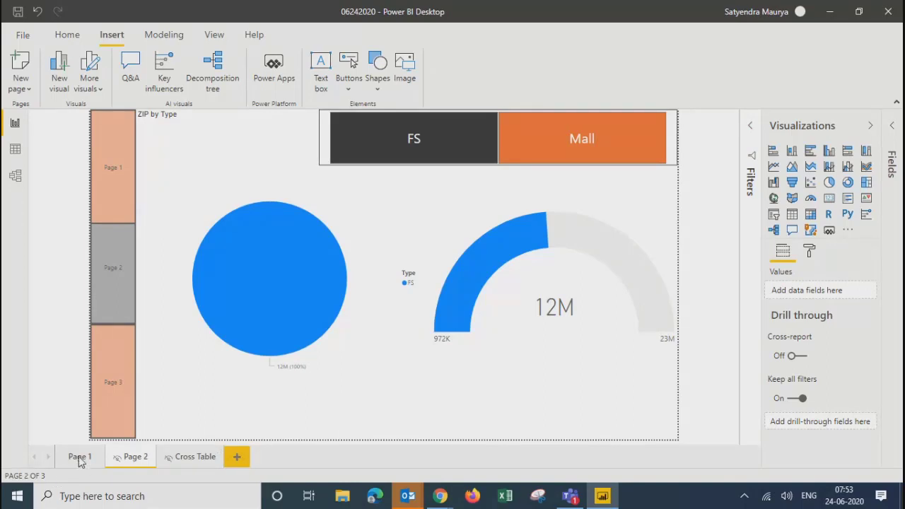
- Republish the report to Test Workspace with Page 1 as the active page
click(80, 457)
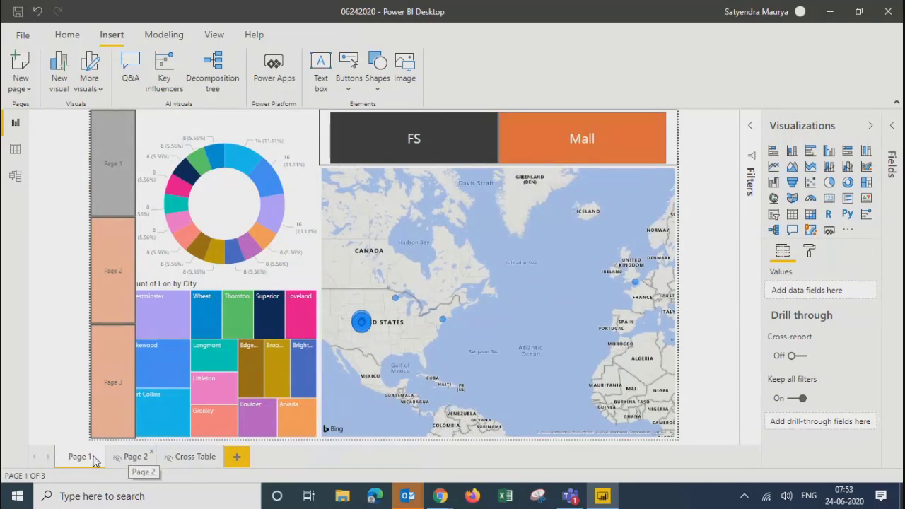
click(67, 35)
click(567, 68)
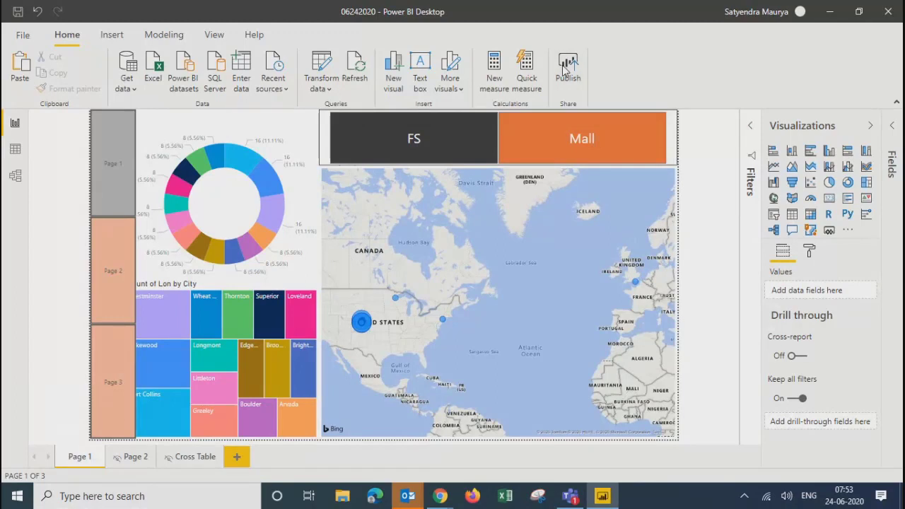
click(512, 269)
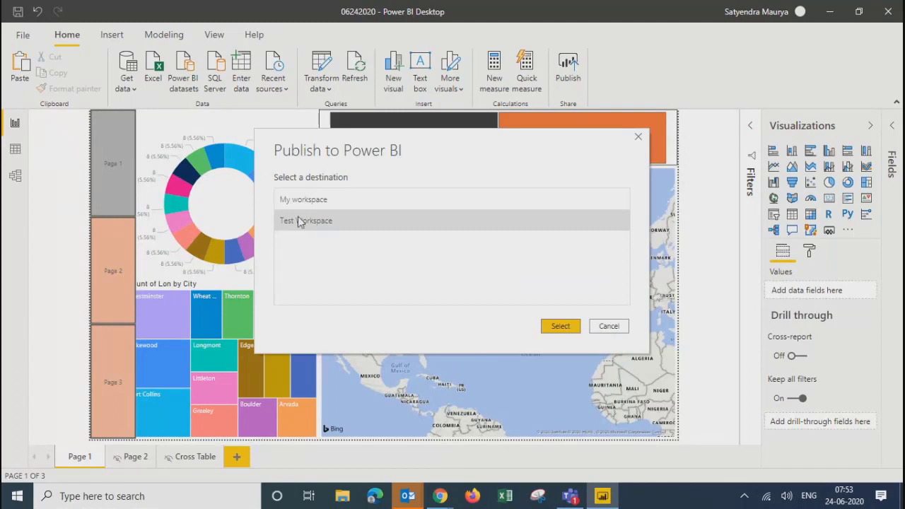
click(551, 327)
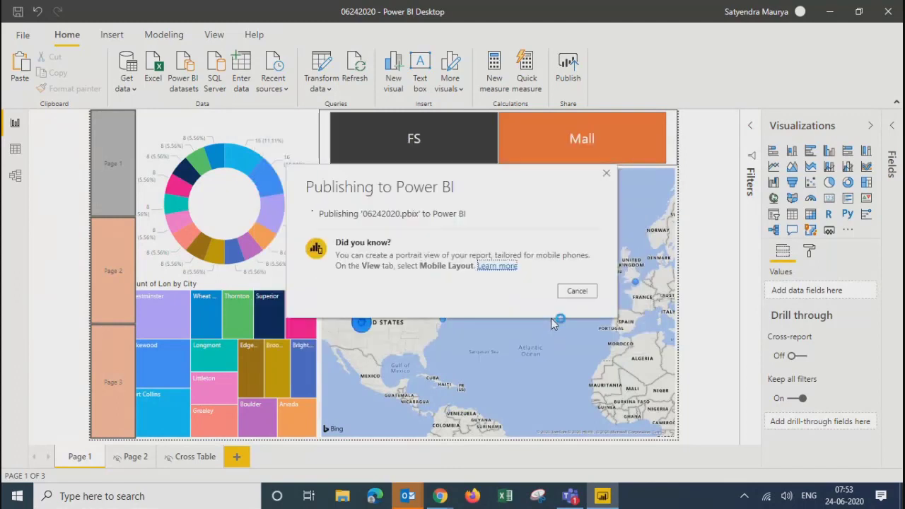
click(513, 317)
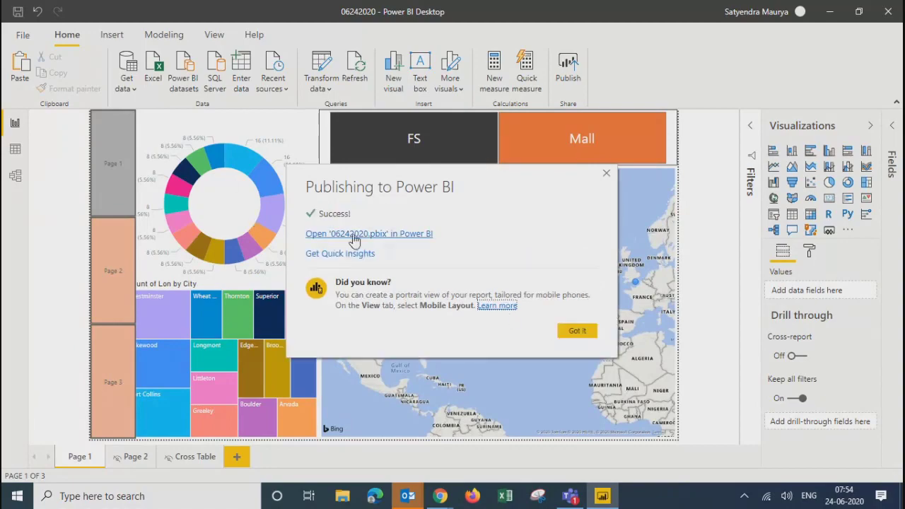
- Open the published 06242020 report in the browser and close the older tab of the same report
click(354, 237)
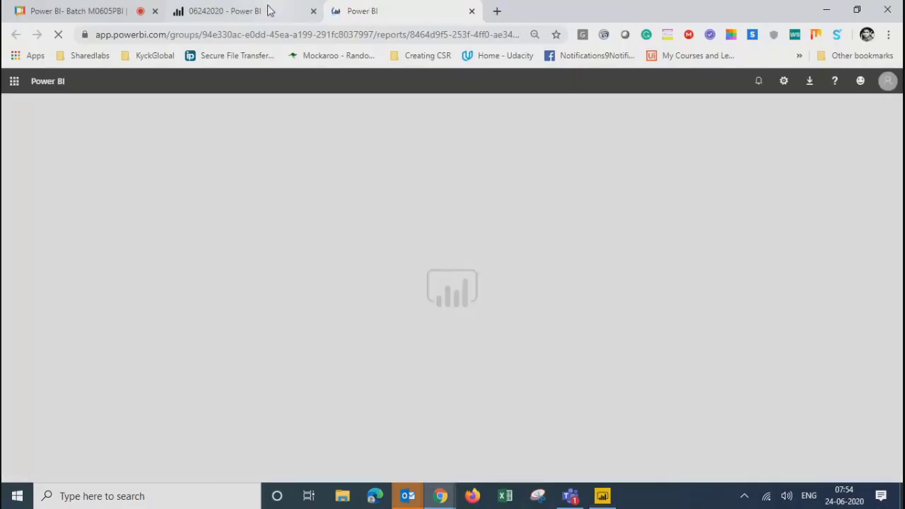
click(268, 10)
click(313, 11)
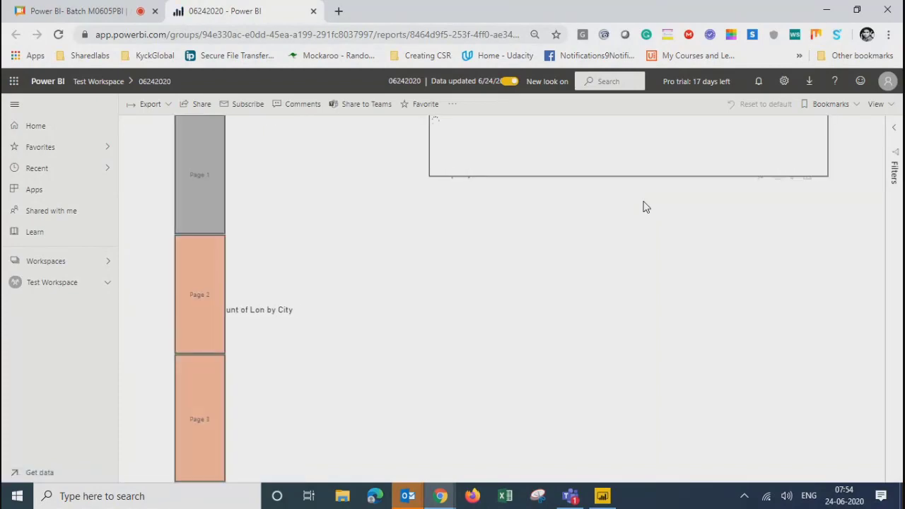
- Display the published report in full screen
click(877, 104)
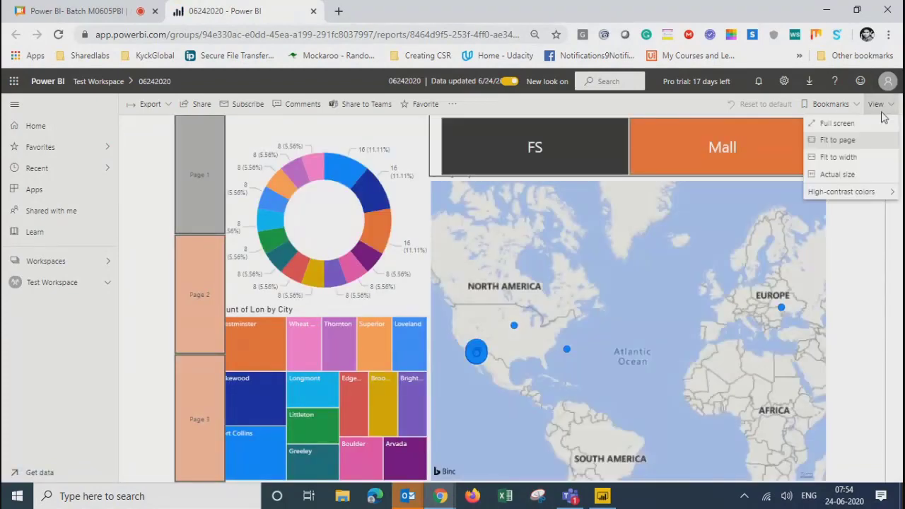
click(820, 125)
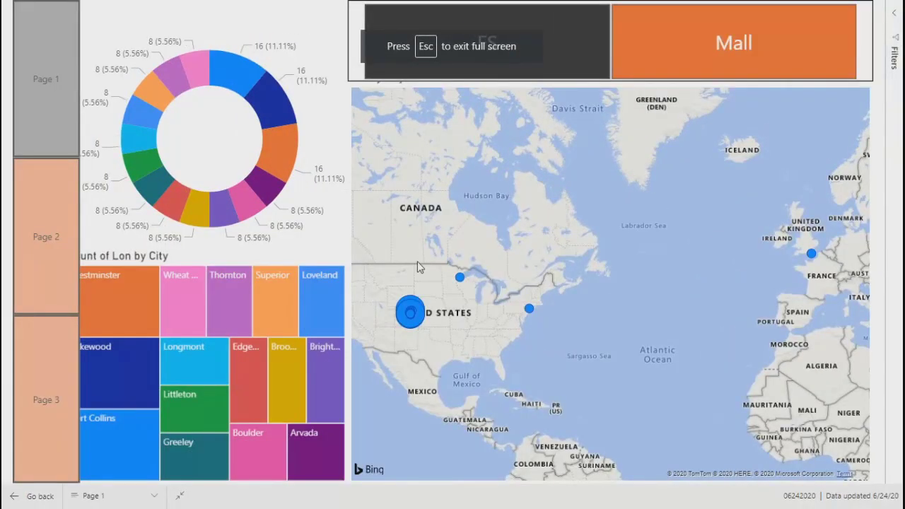
key(Escape)
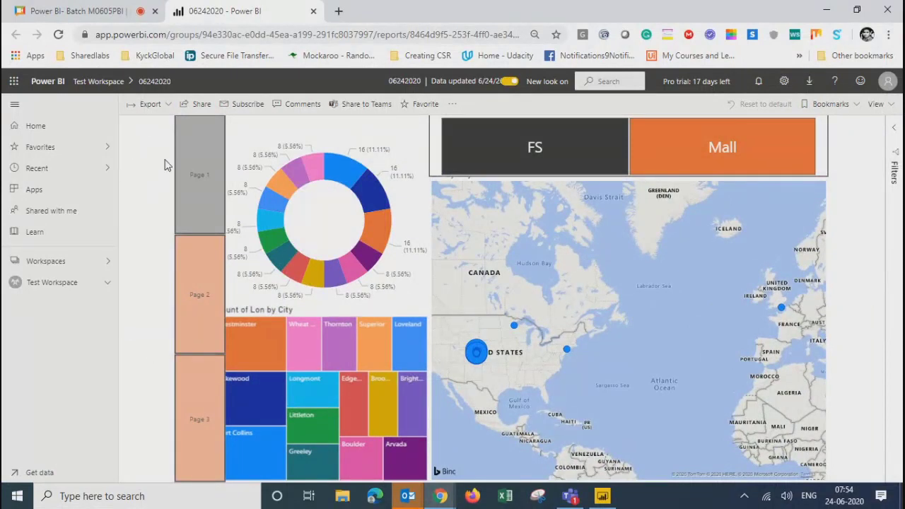
click(891, 105)
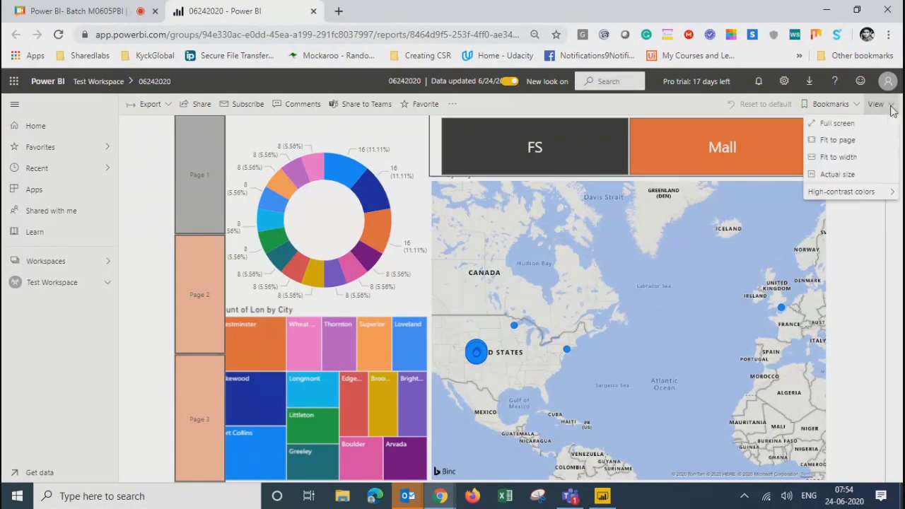
click(837, 123)
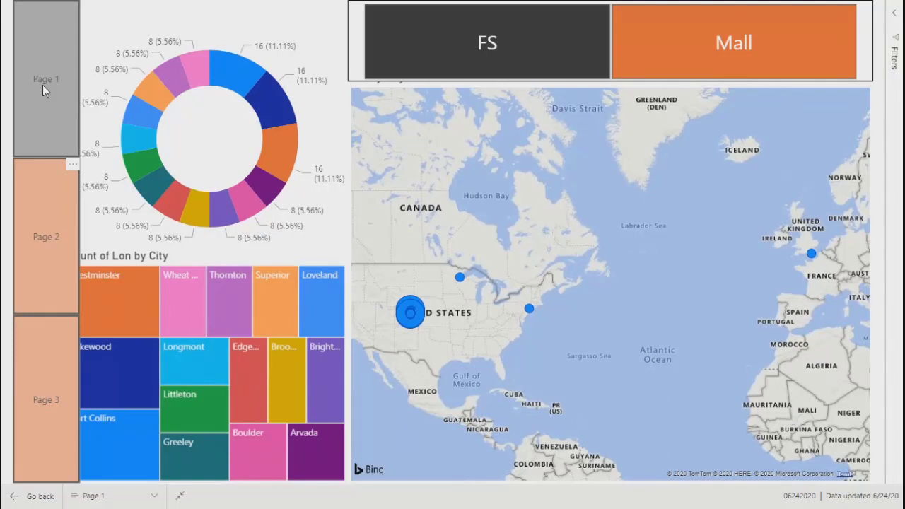
- Test the Type slicer on Page 1 by switching between FS and Mall, and highlight Boulder in the treemap
click(527, 49)
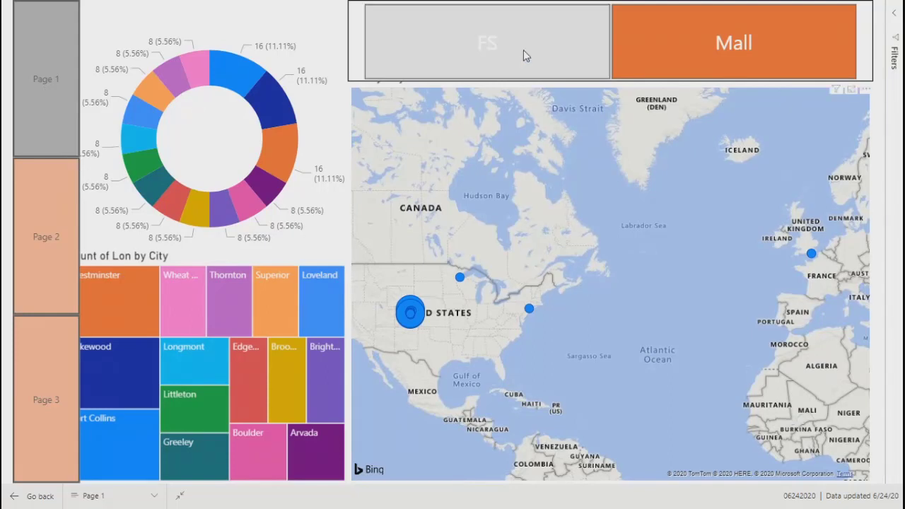
click(681, 46)
click(715, 42)
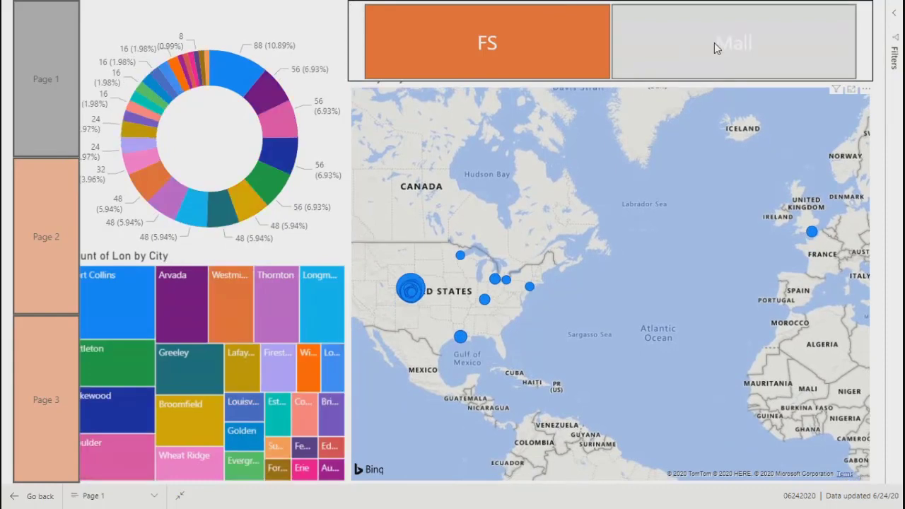
click(562, 43)
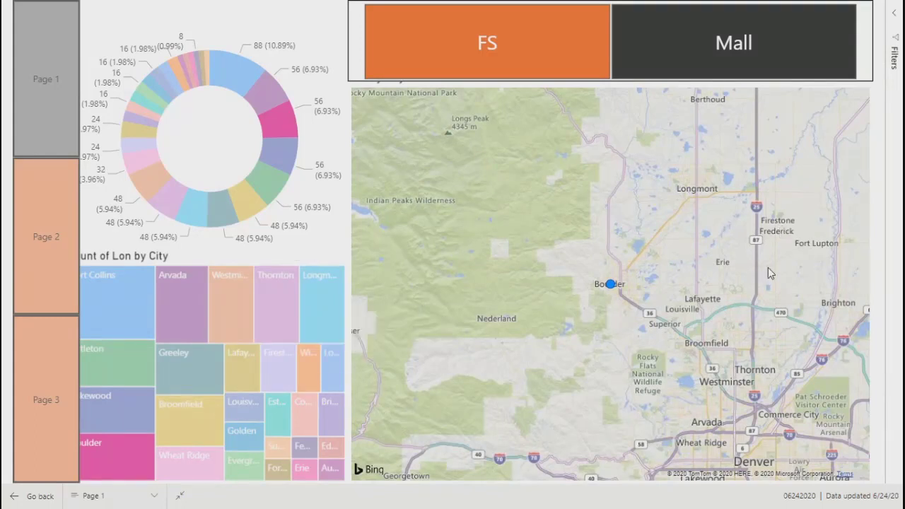
- Go to Page 2 with its navigation button, filter it to FS, and check the available report filters
click(43, 243)
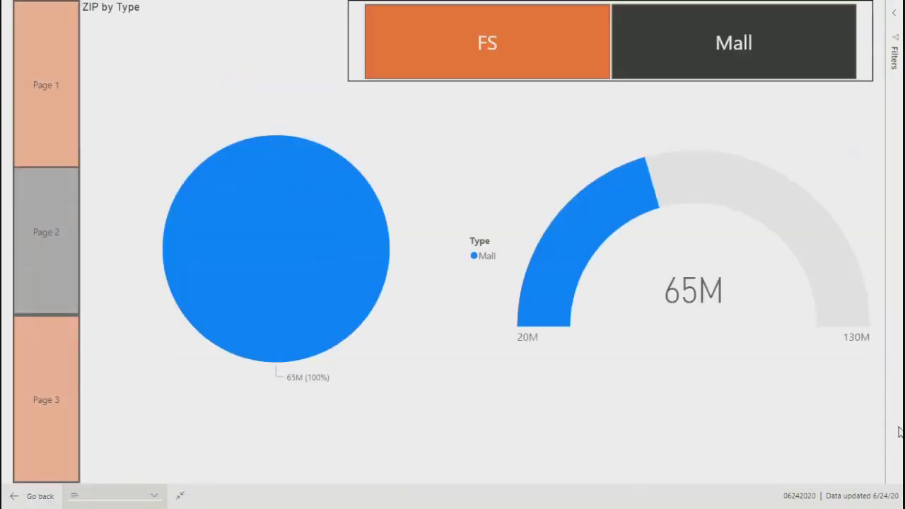
click(503, 34)
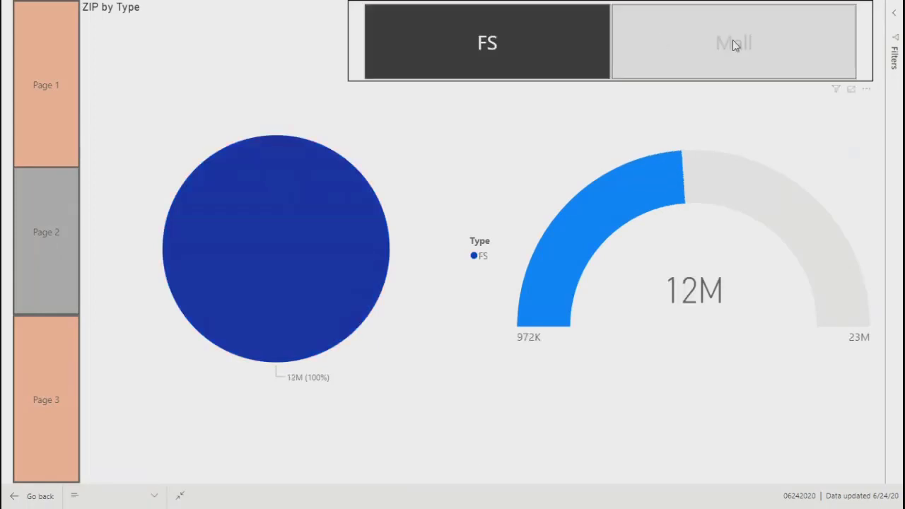
click(842, 61)
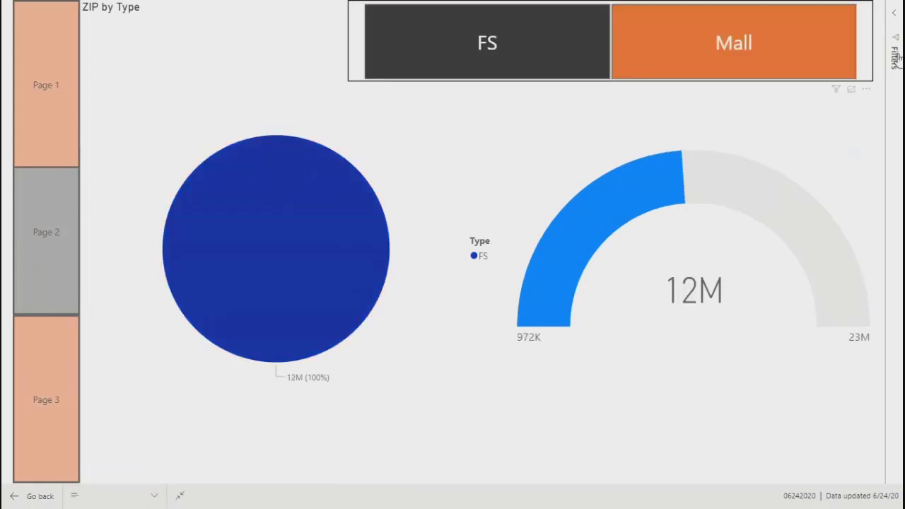
click(896, 57)
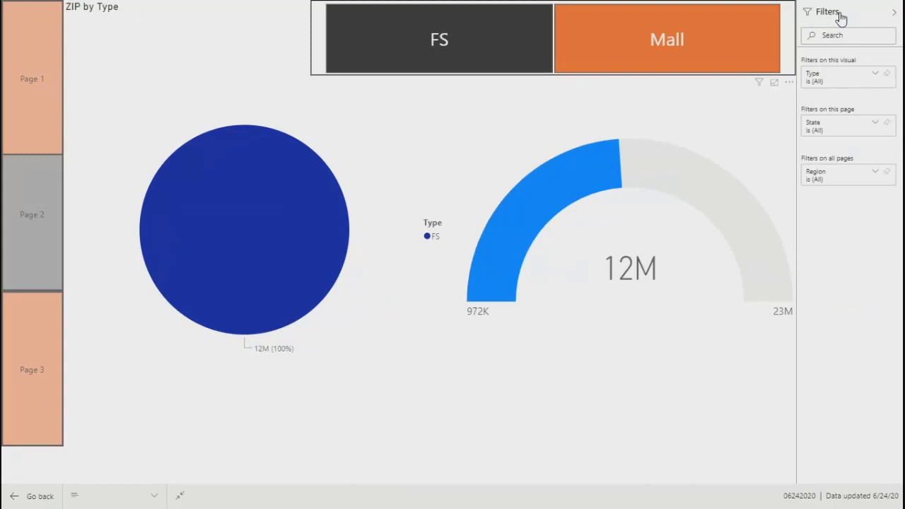
click(841, 15)
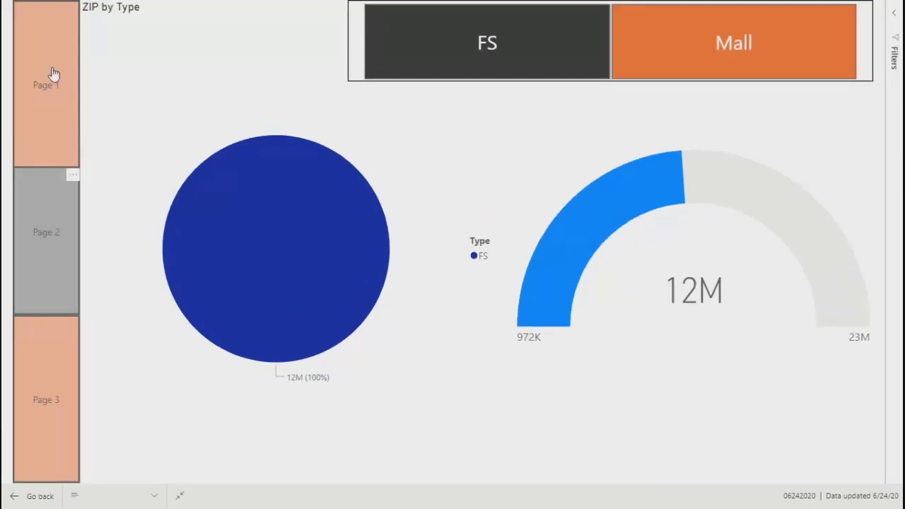
- Visit Page 3 and return to Page 1 with the navigation buttons, and try the FS and Mall slicer options
click(57, 400)
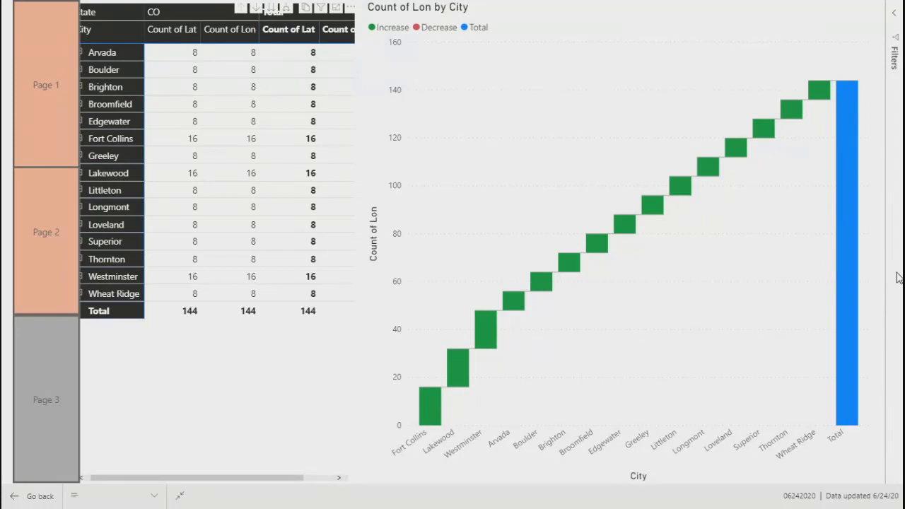
click(38, 83)
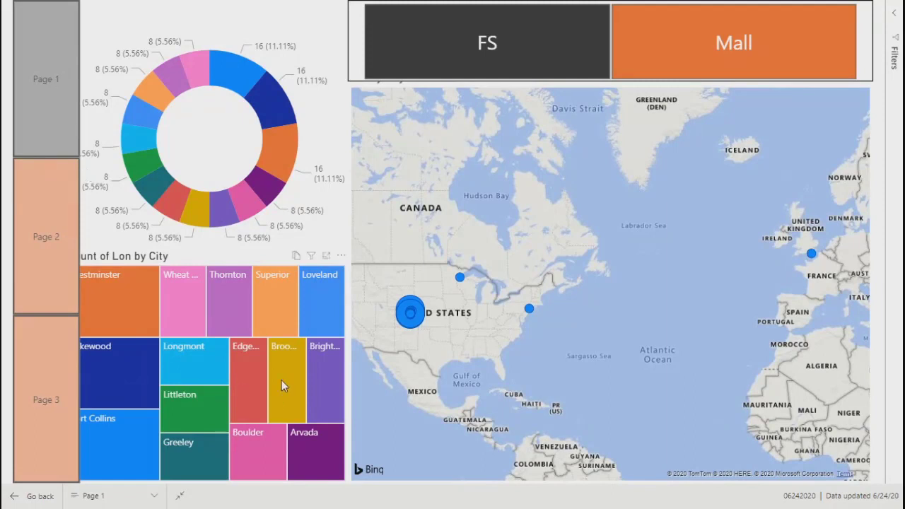
mouse_move(282, 380)
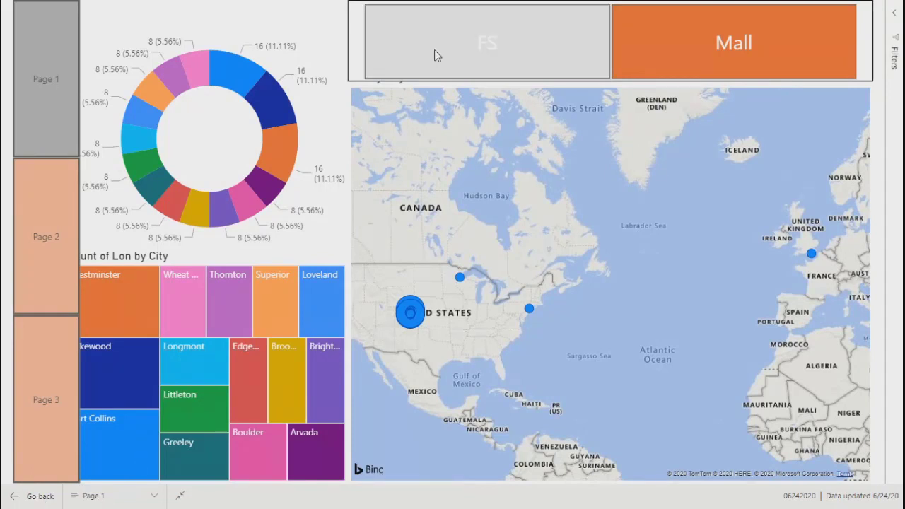
click(495, 53)
click(732, 60)
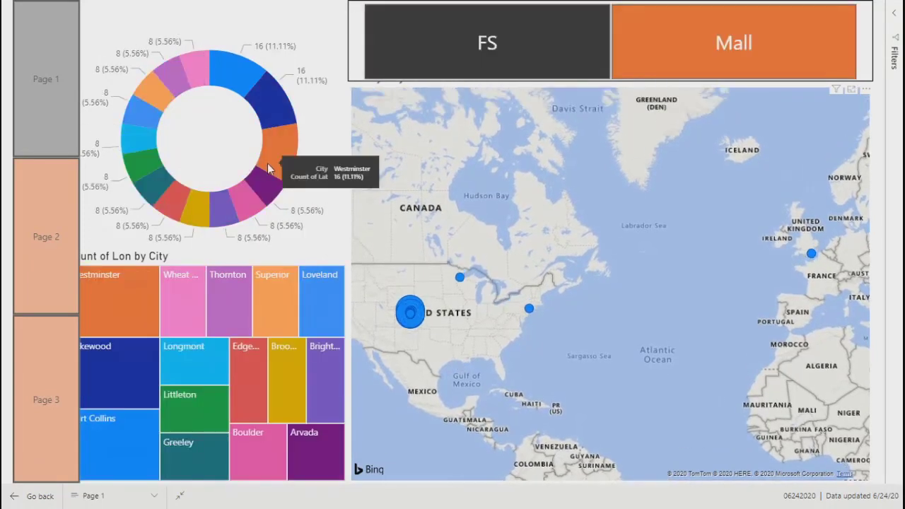
- Cross-highlight Page 1 by Westminster and Brighton in the donut chart, and by Westminster in the treemap
click(267, 163)
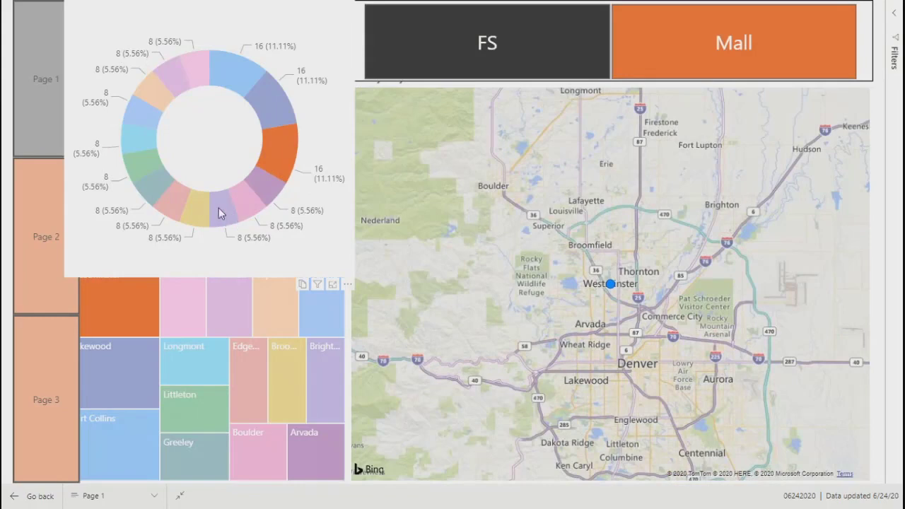
click(218, 208)
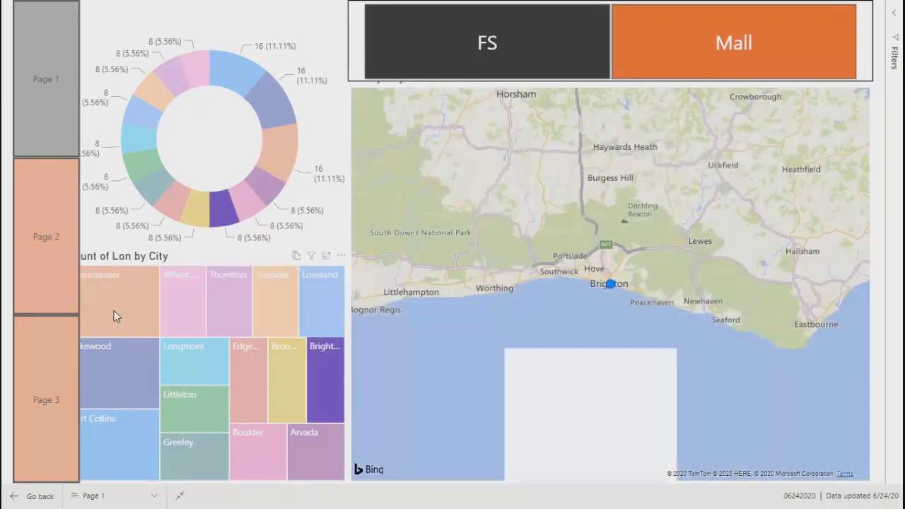
click(114, 311)
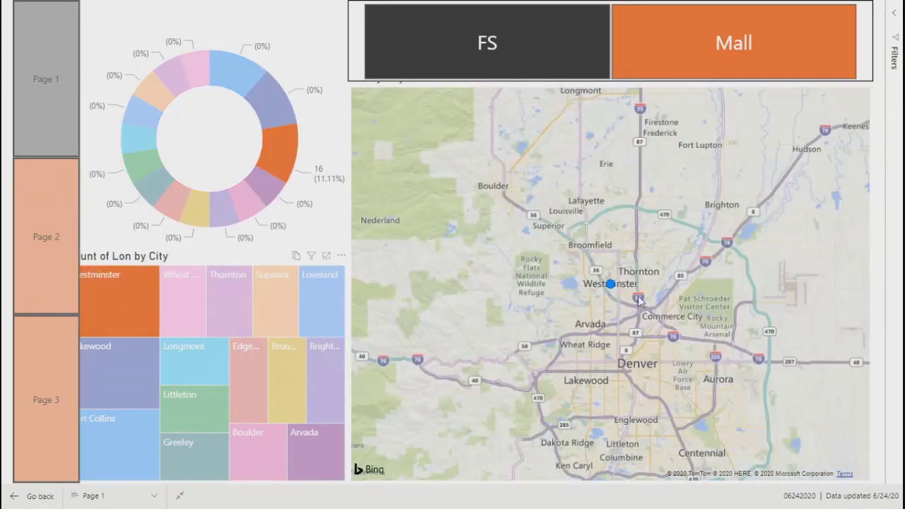
- Use the navigation buttons to visit Page 2 and return to Page 1, and exit full screen
click(43, 238)
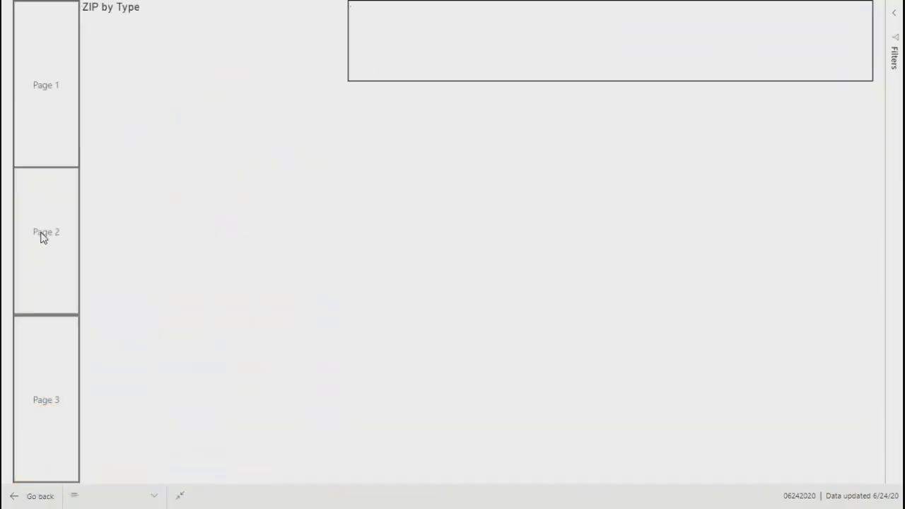
click(48, 111)
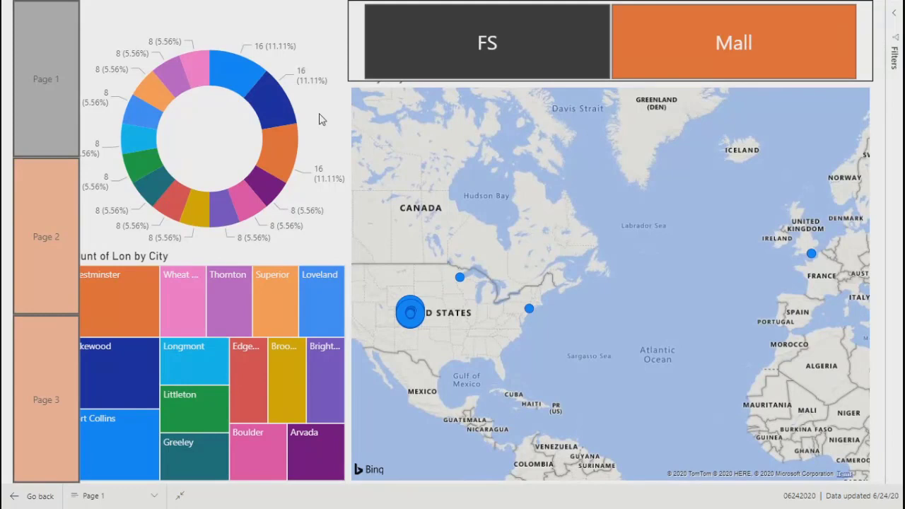
key(Escape)
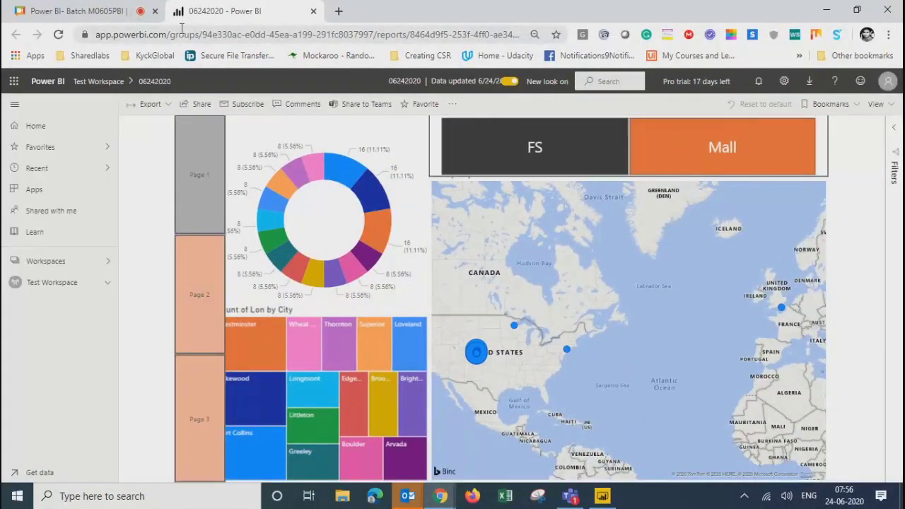